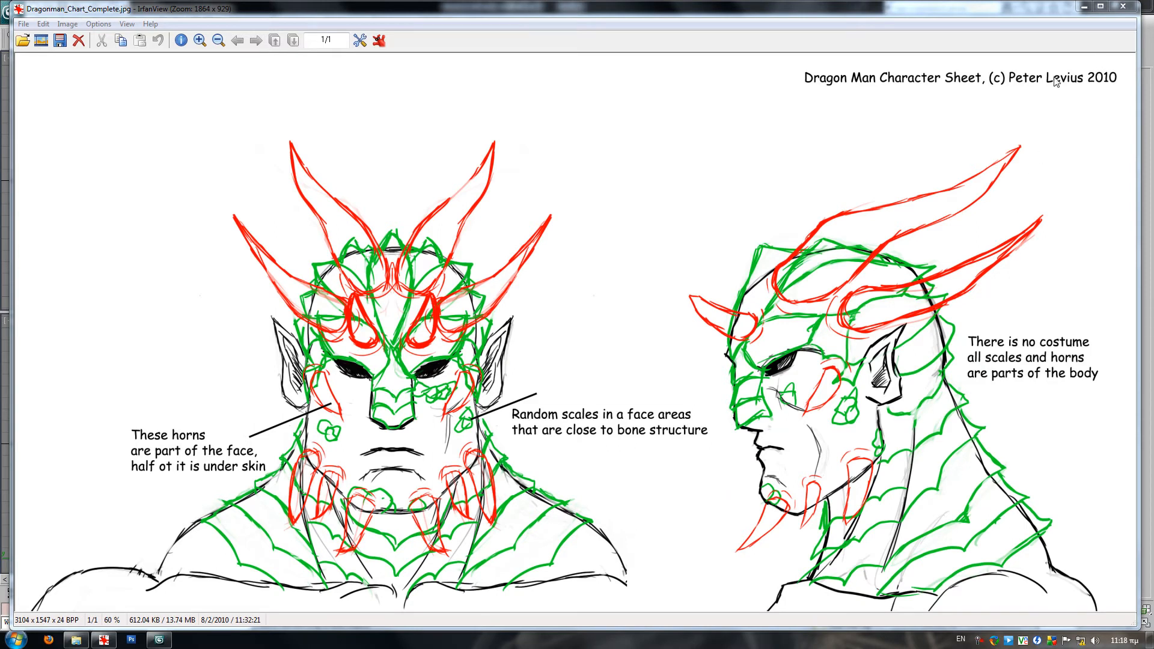
- Close the reference image, switch to 3ds Max and create a plane about 216 cm wide and 128 cm long in the Front view
click(1123, 6)
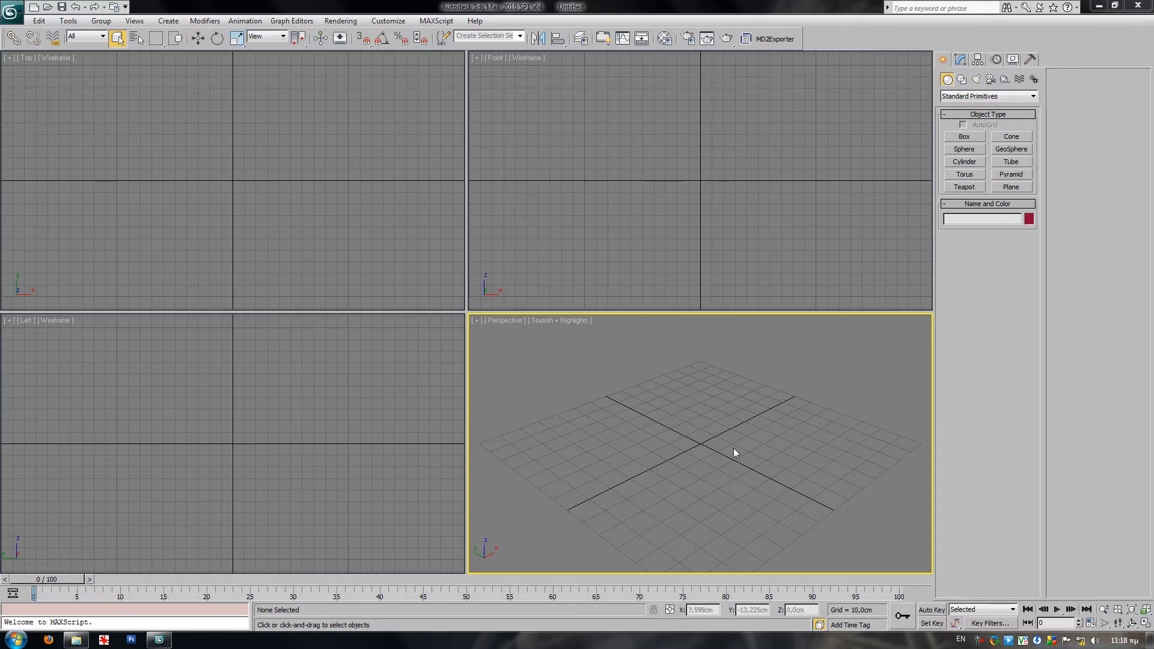
click(685, 197)
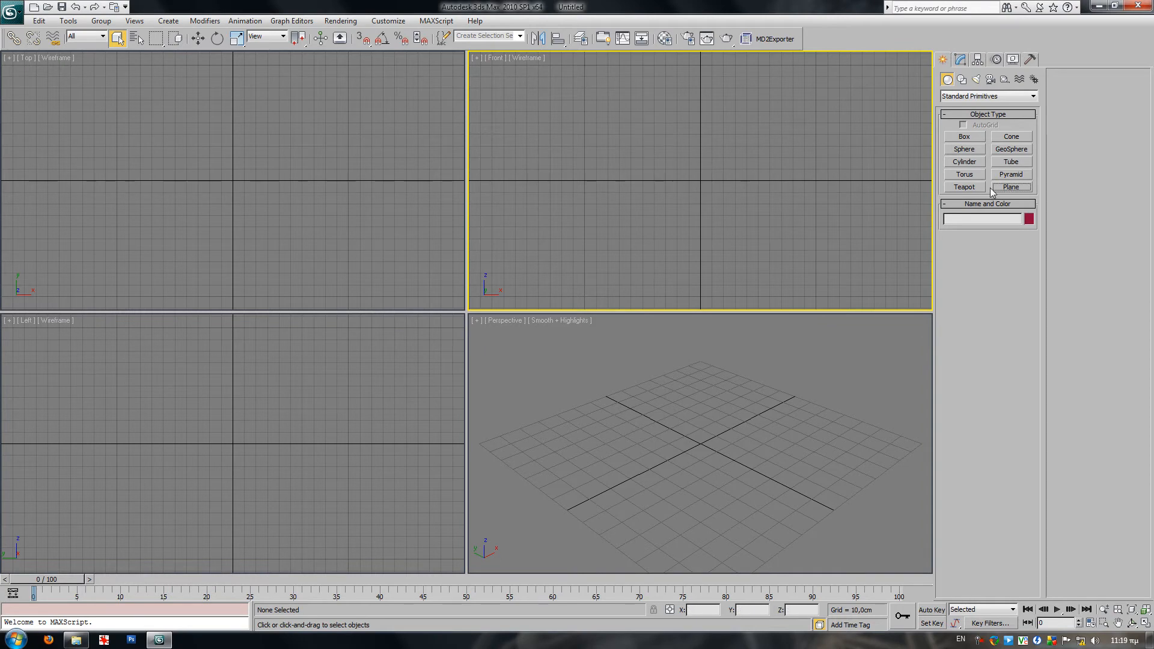
click(1011, 190)
drag(577, 109, 827, 257)
click(963, 62)
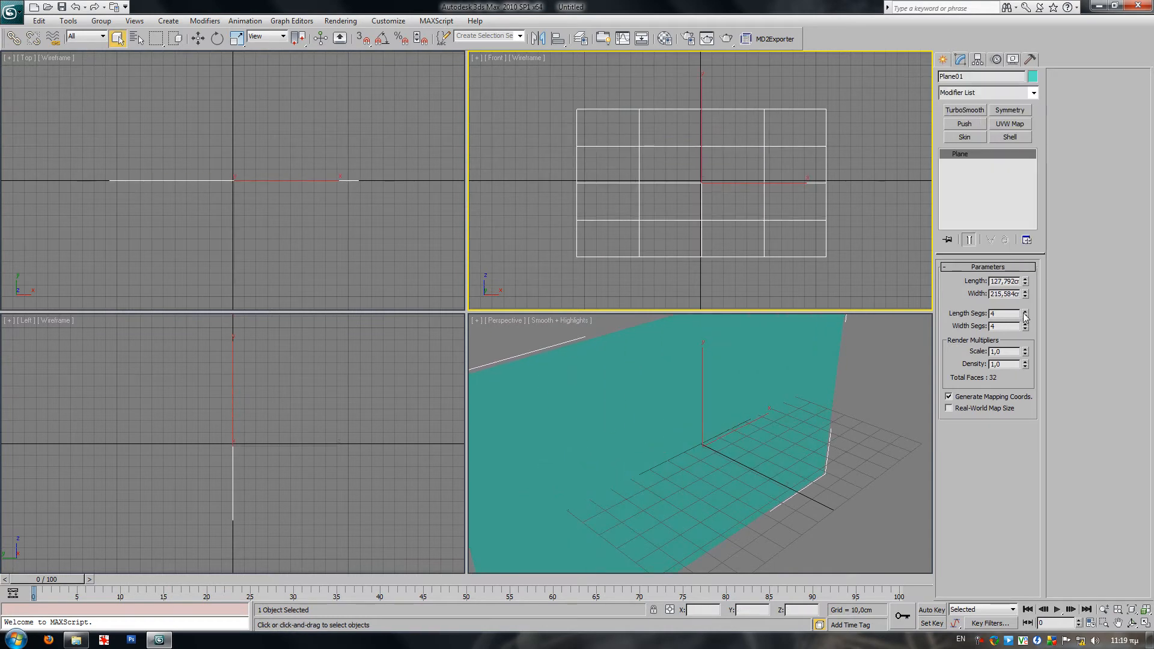
- Reduce the plane's length and width segments to 1 and maximize the Front view
drag(1025, 314, 1028, 343)
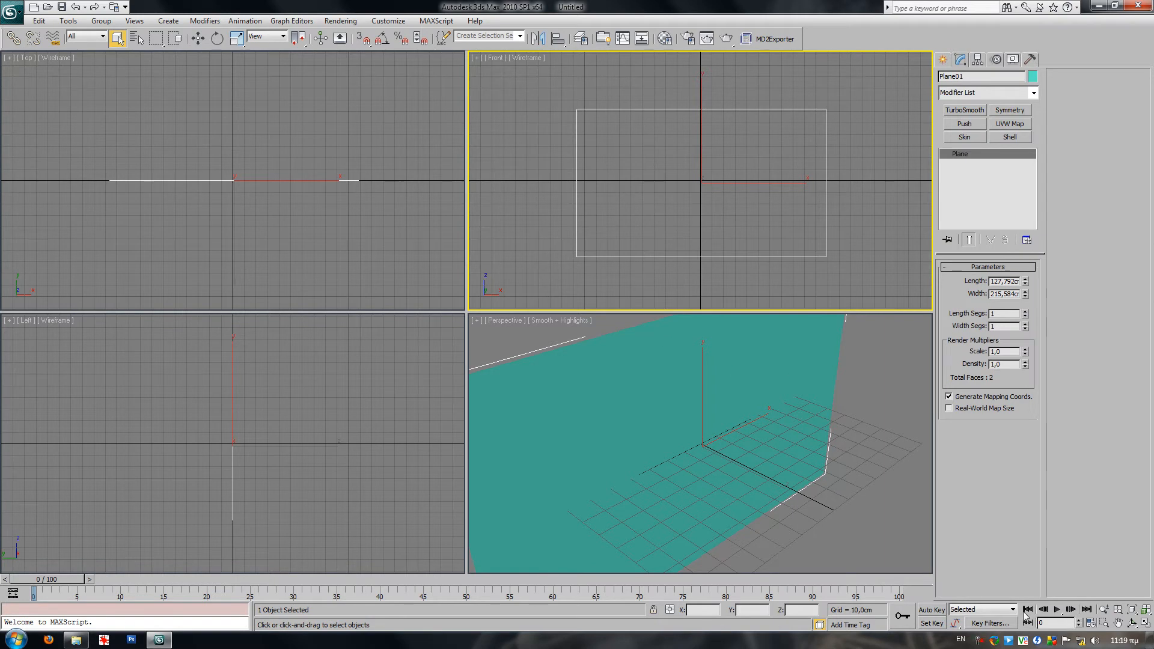
middle_drag(768, 220, 754, 221)
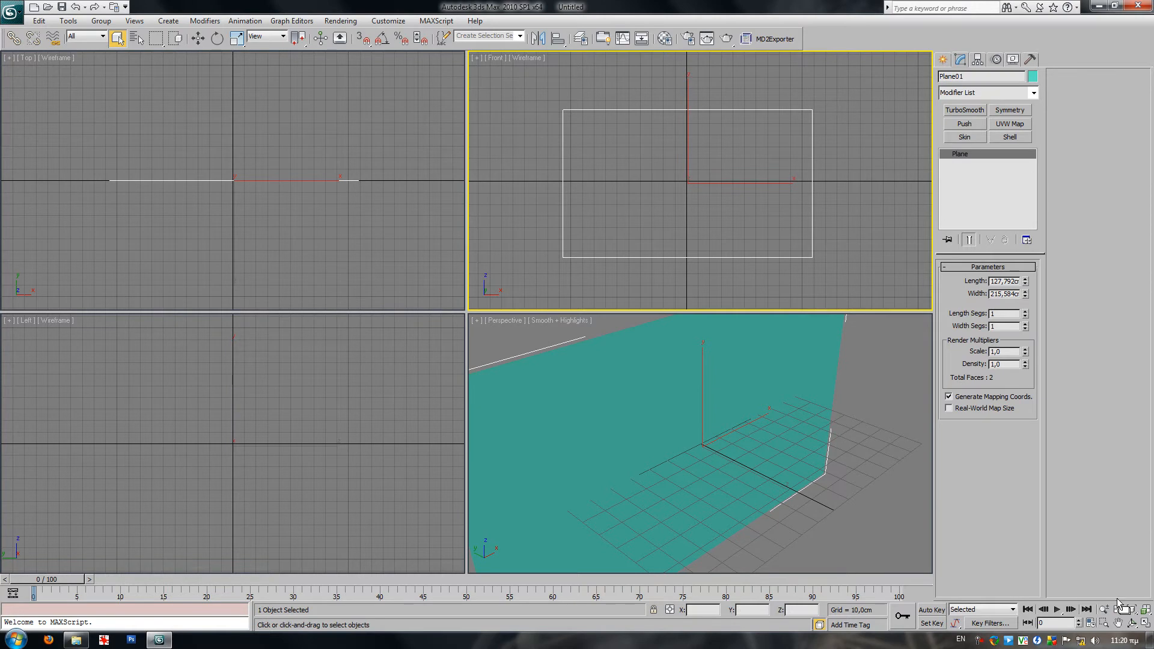
click(1146, 622)
middle_drag(682, 306, 780, 292)
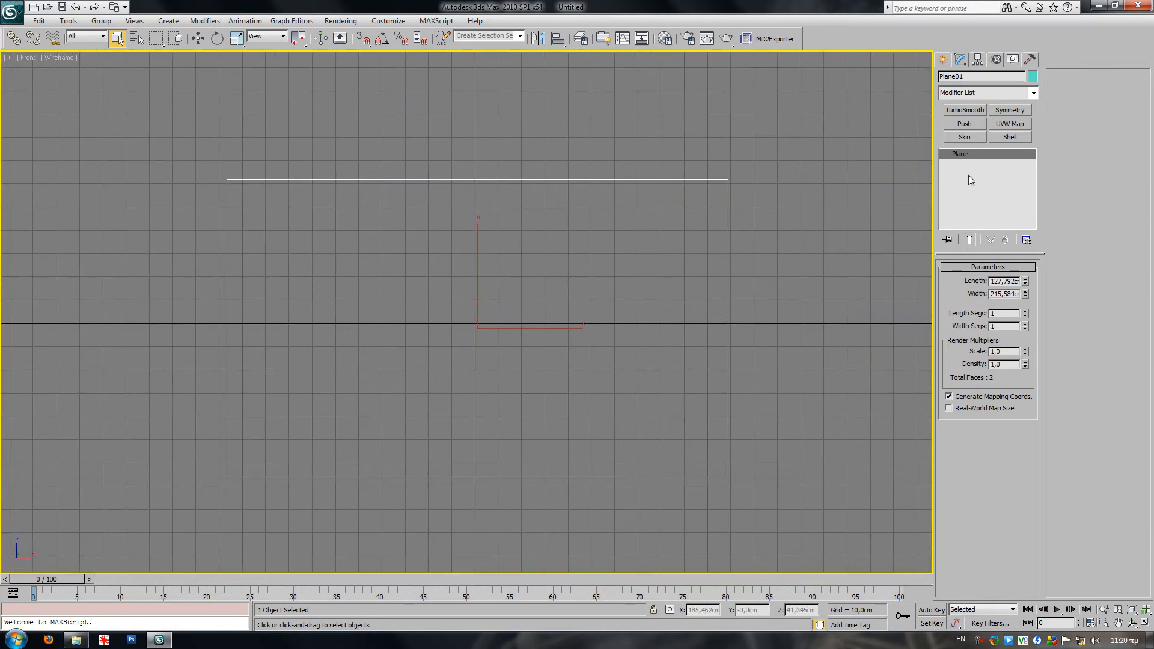
- Load Dragonman_Chart_Complete.jpg from the 3d.sk project folder as the diffuse bitmap of the first material
click(665, 39)
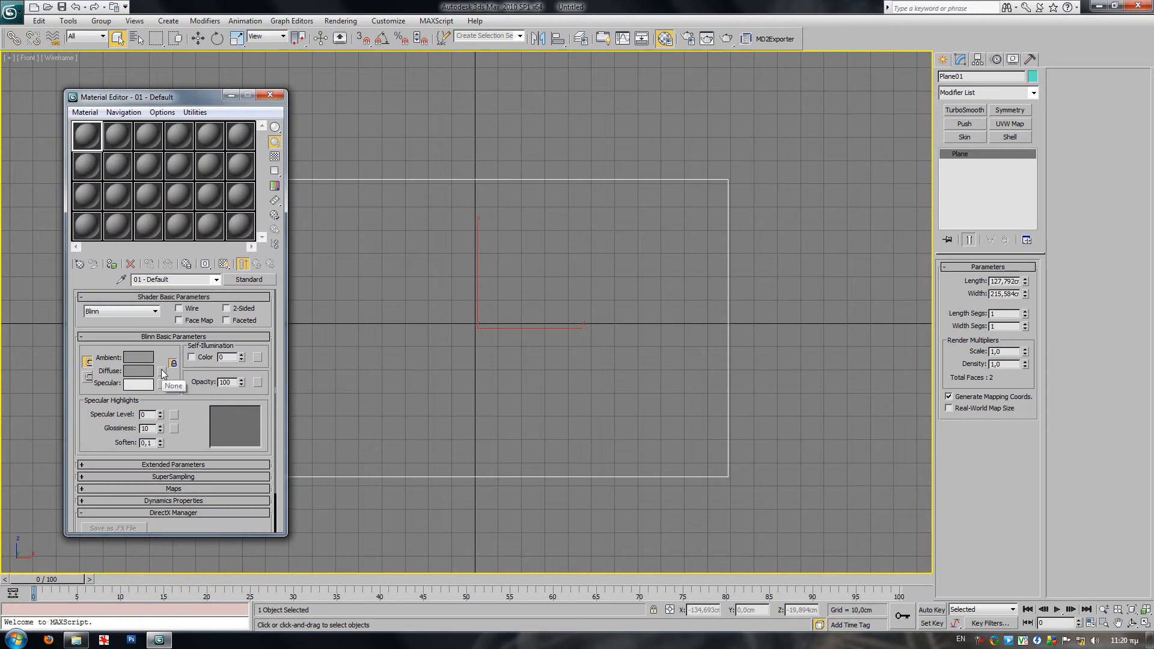
click(162, 374)
double_click(385, 160)
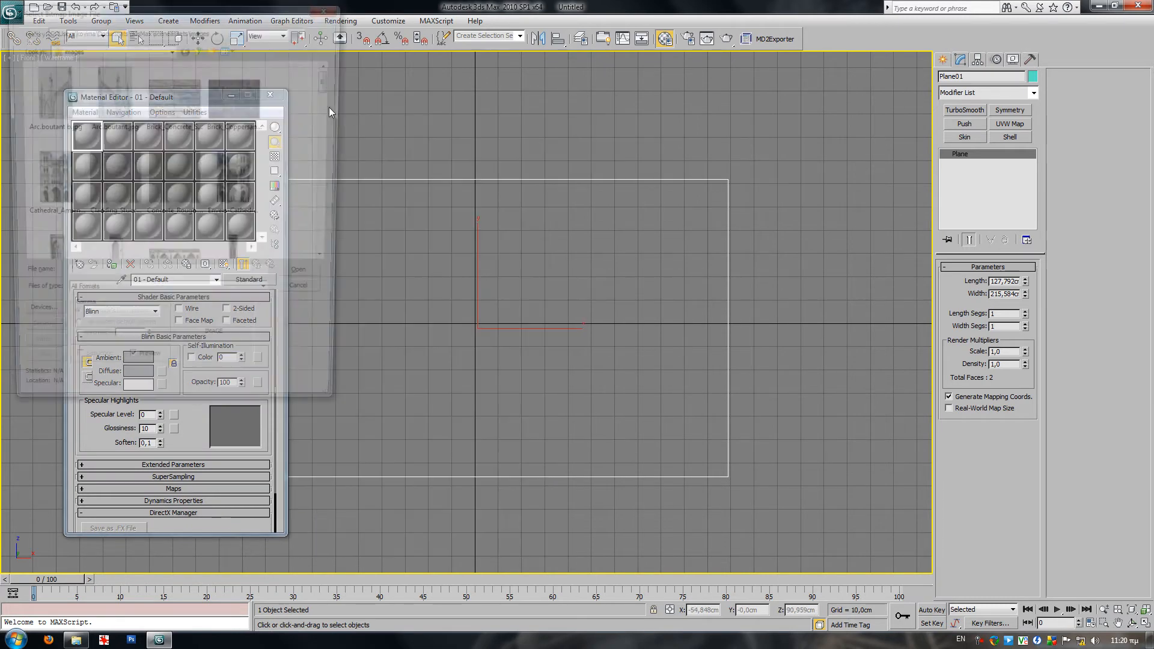
click(170, 30)
click(131, 35)
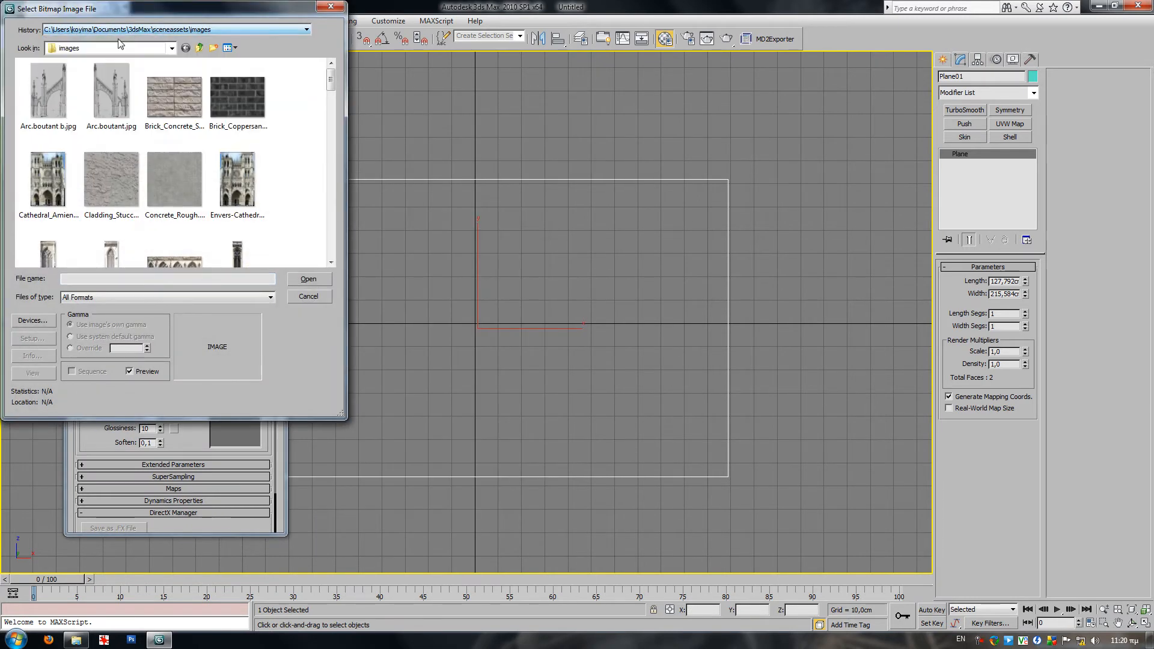
click(110, 48)
click(92, 198)
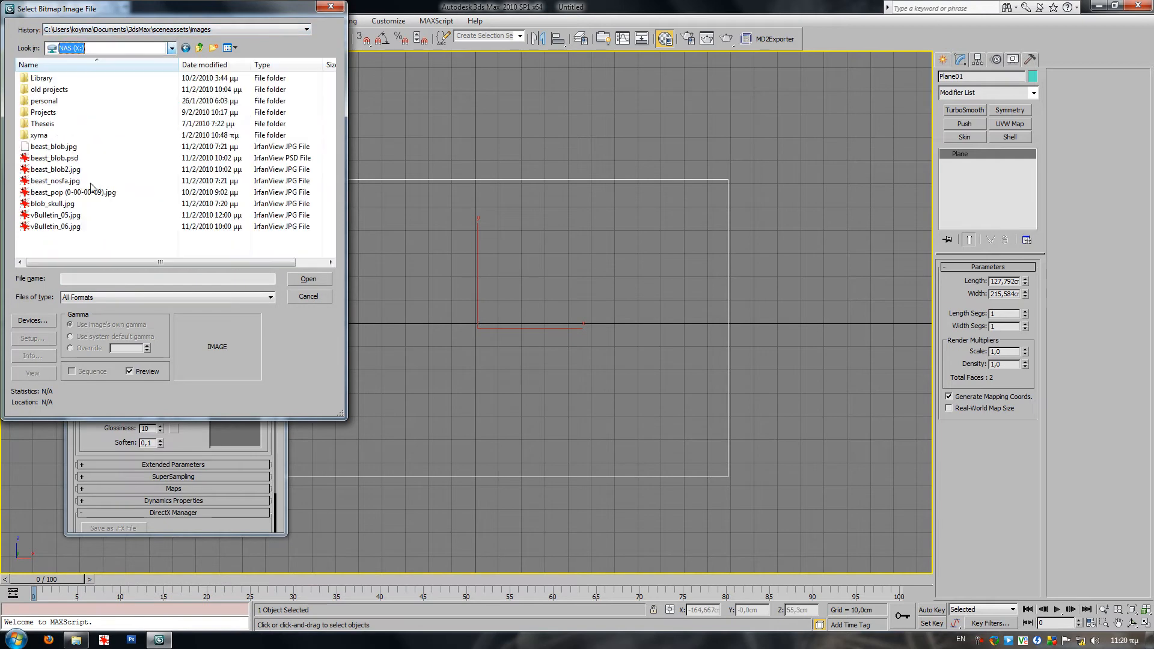
double_click(45, 112)
double_click(42, 89)
click(44, 91)
click(42, 89)
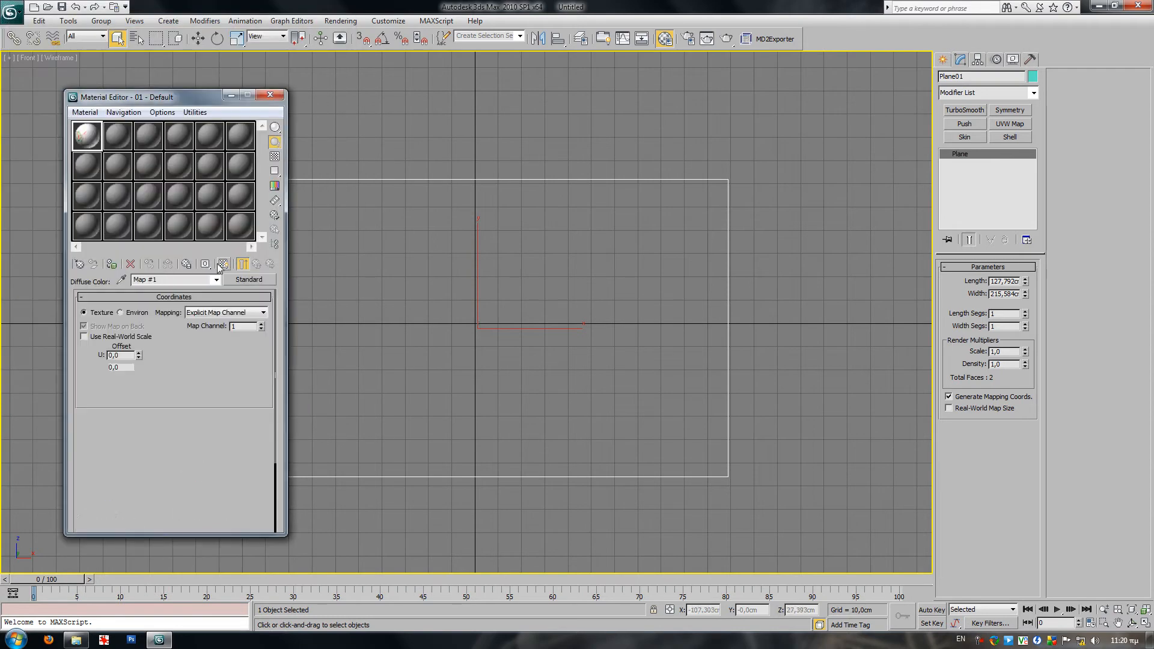
- Assign the material to the plane and display its map in the Front view with Smooth + Highlights shading
click(111, 264)
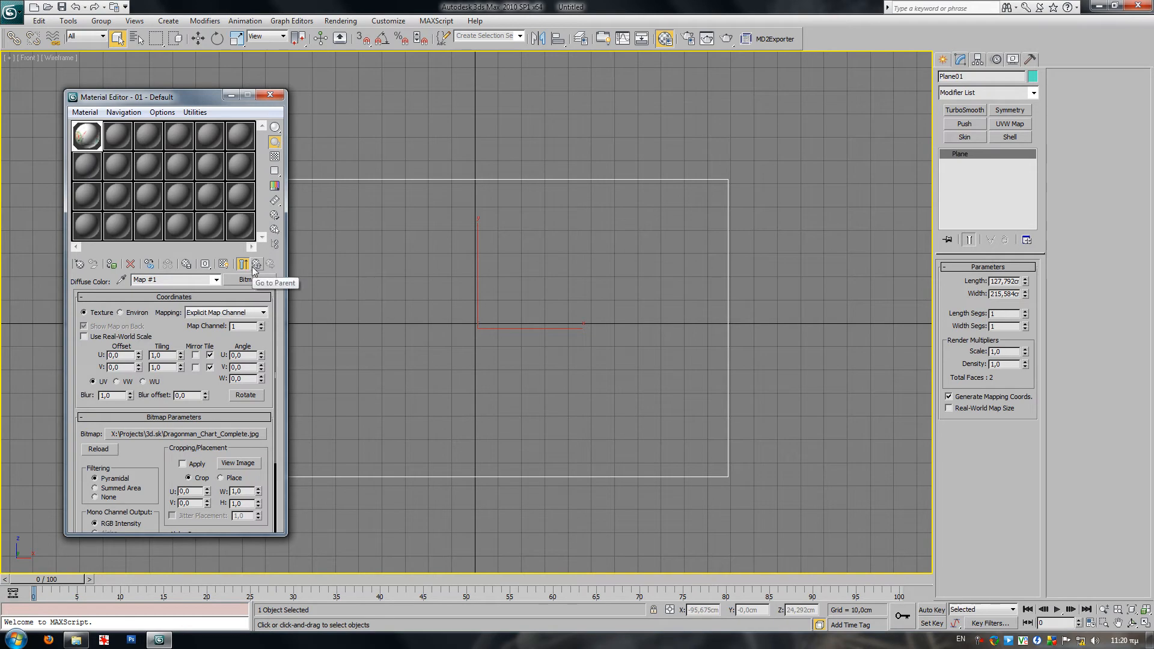
mouse_move(433, 277)
middle_down()
mouse_move(445, 296)
mouse_move(431, 282)
middle_up()
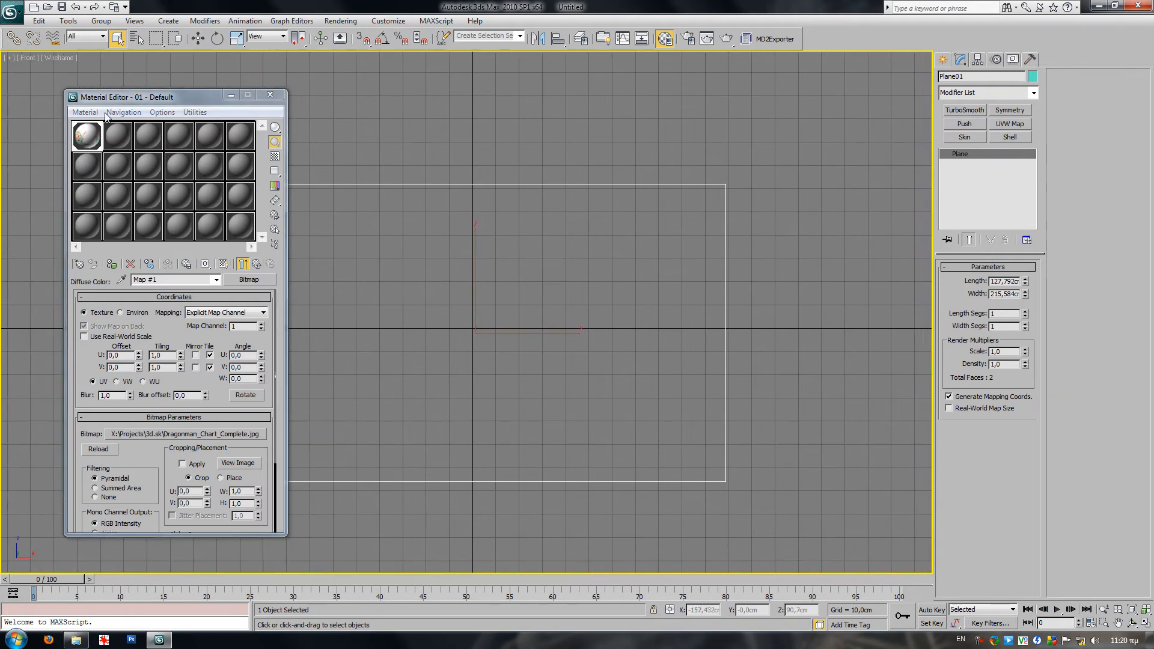
click(62, 58)
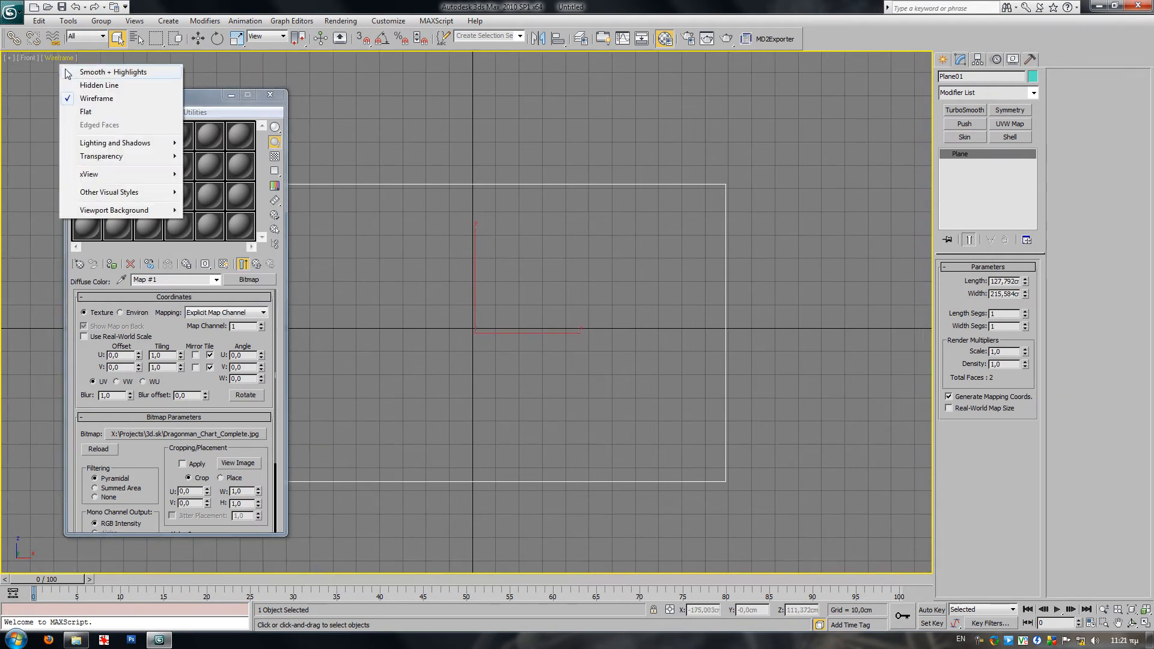
click(90, 71)
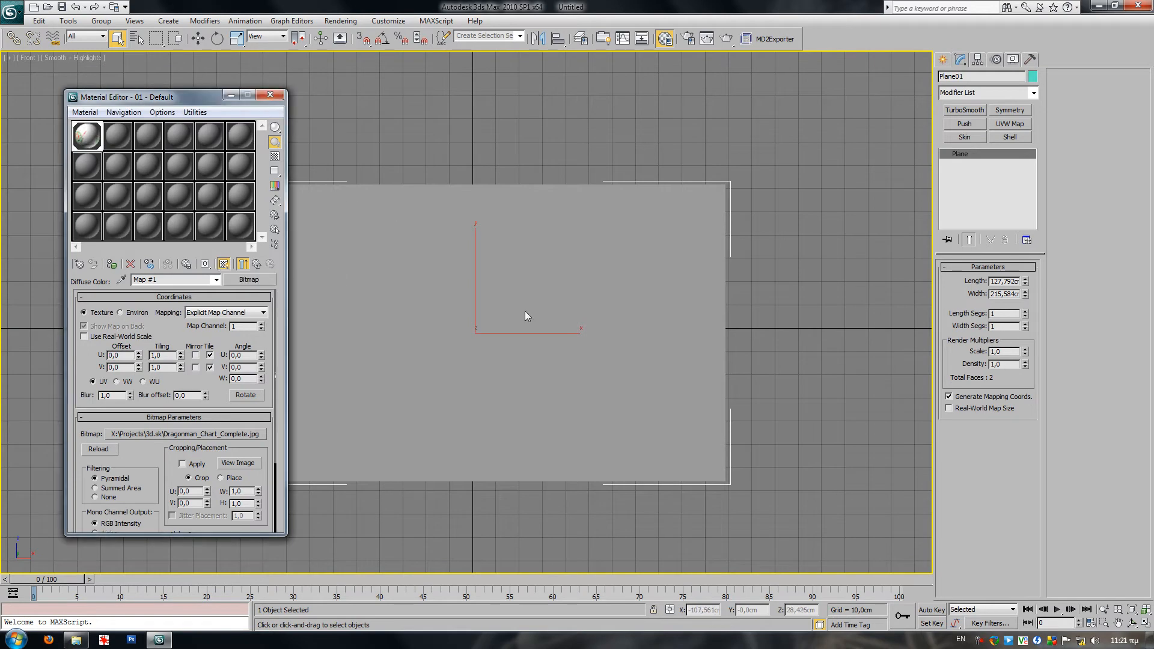
middle_drag(503, 321, 543, 300)
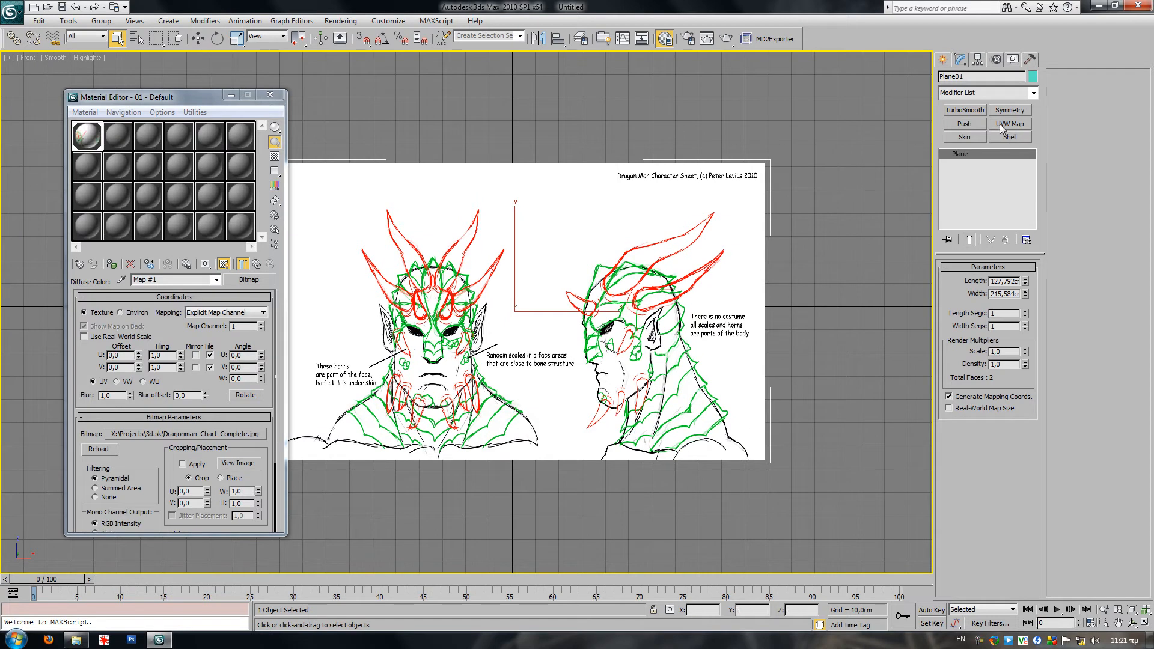
- Add a UVW Map modifier to the plane and bitmap-fit it to Dragonman_Chart_Complete.jpg
click(1005, 124)
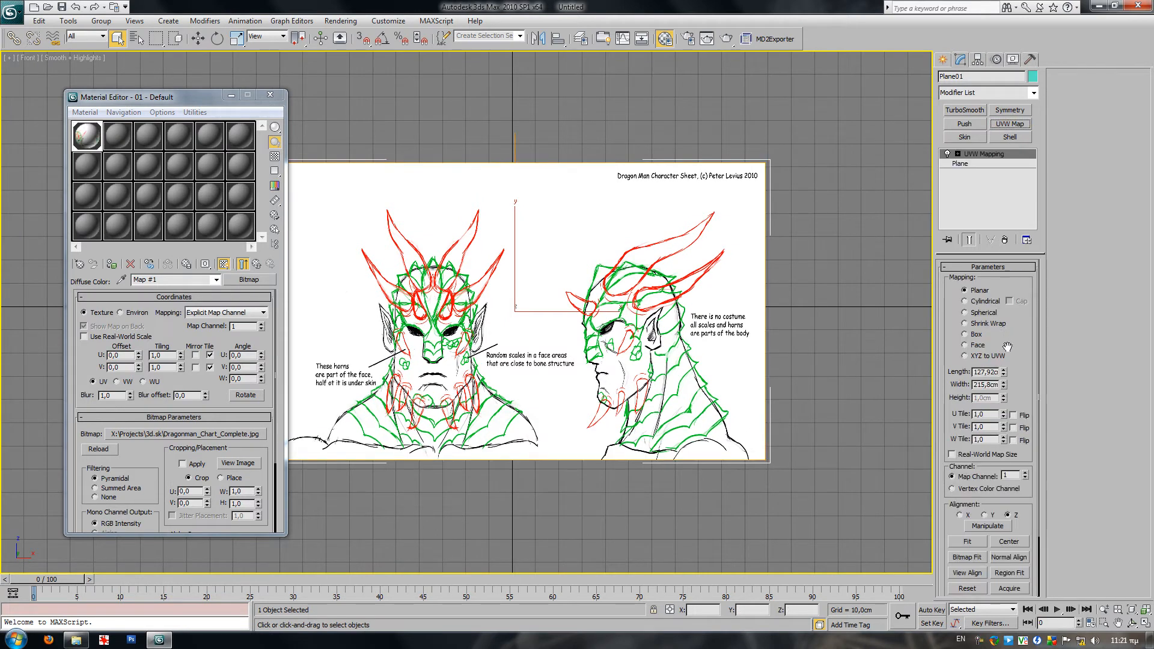
drag(1010, 346, 1016, 274)
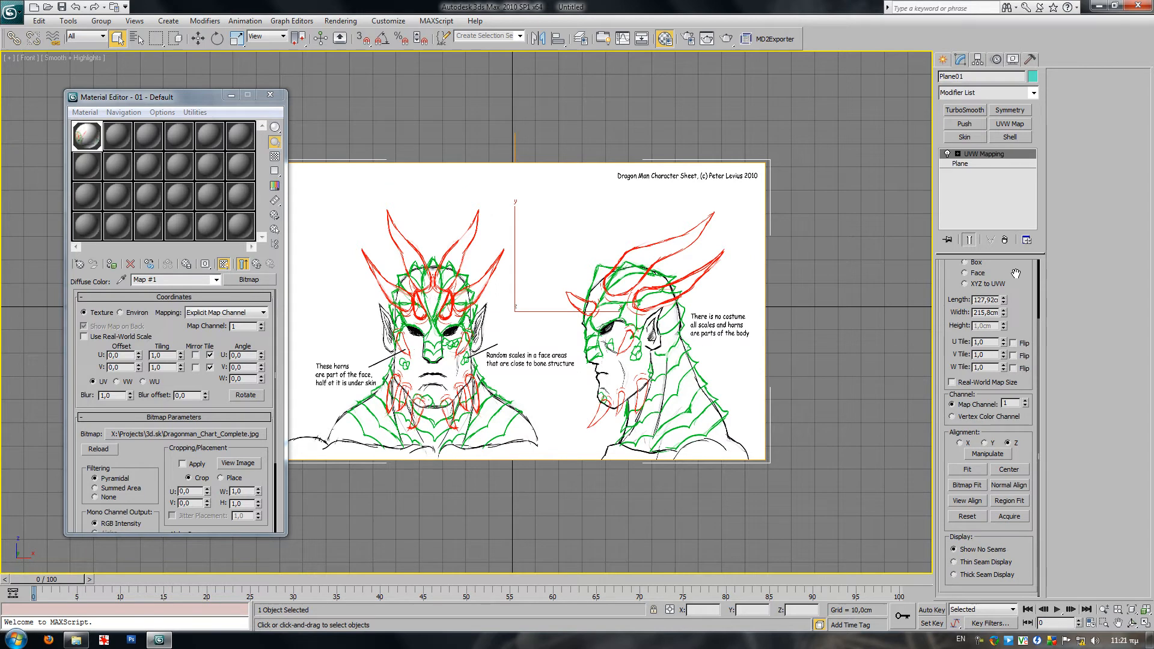
click(980, 487)
click(114, 90)
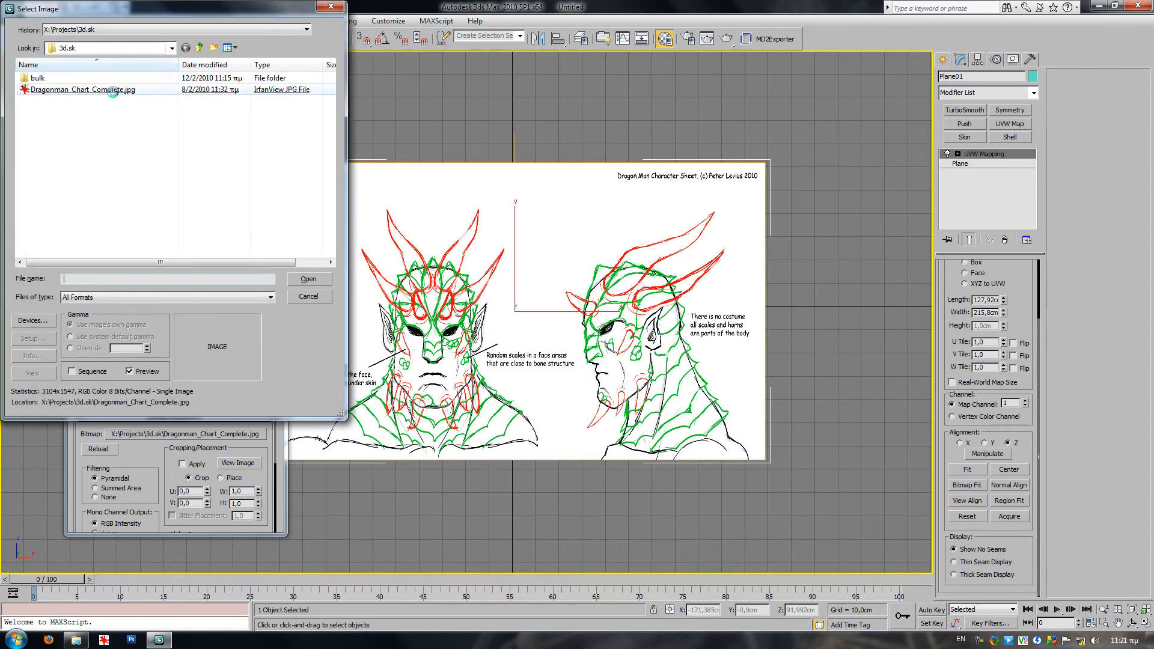
key(Return)
middle_drag(718, 403, 817, 417)
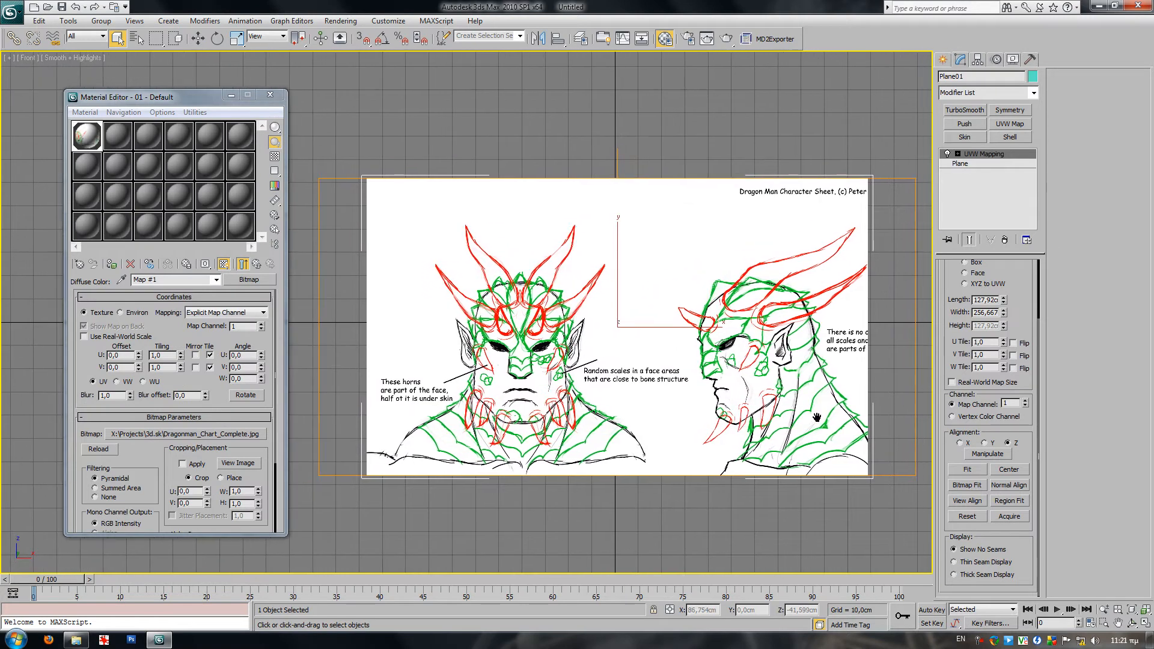
- Widen the base plane to about 252.2 cm so that it shows the whole character sheet
click(1000, 165)
drag(1026, 294, 1026, 282)
middle_drag(626, 279, 565, 300)
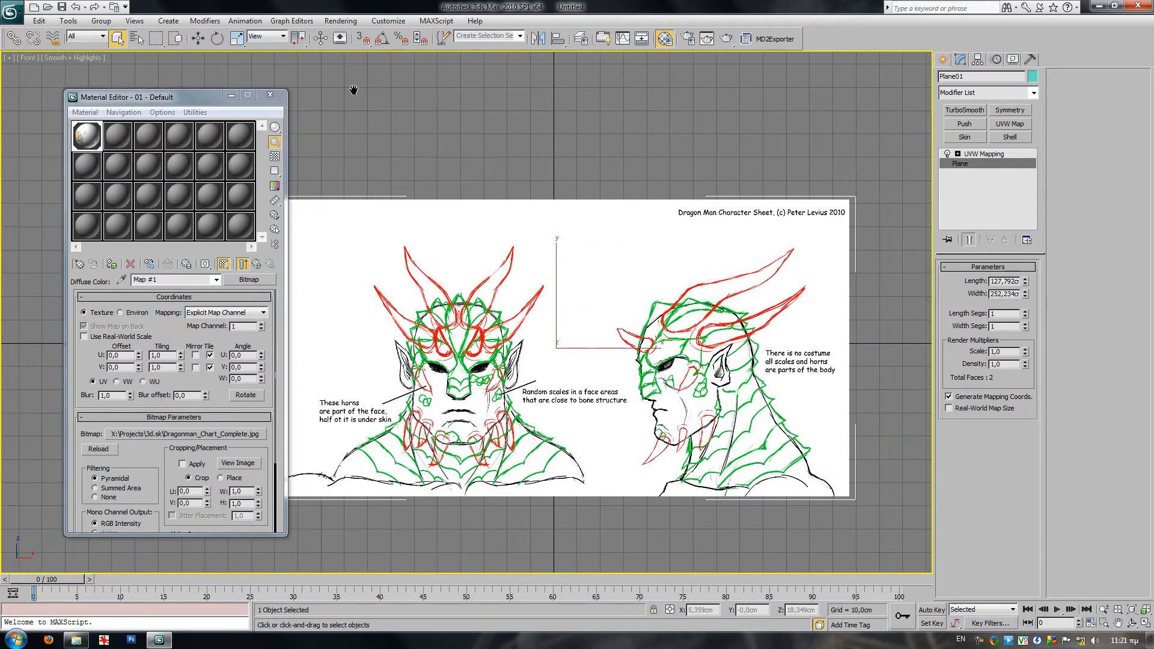
- Move the plane to the world origin by setting its absolute X and Z positions to 0 cm
click(198, 38)
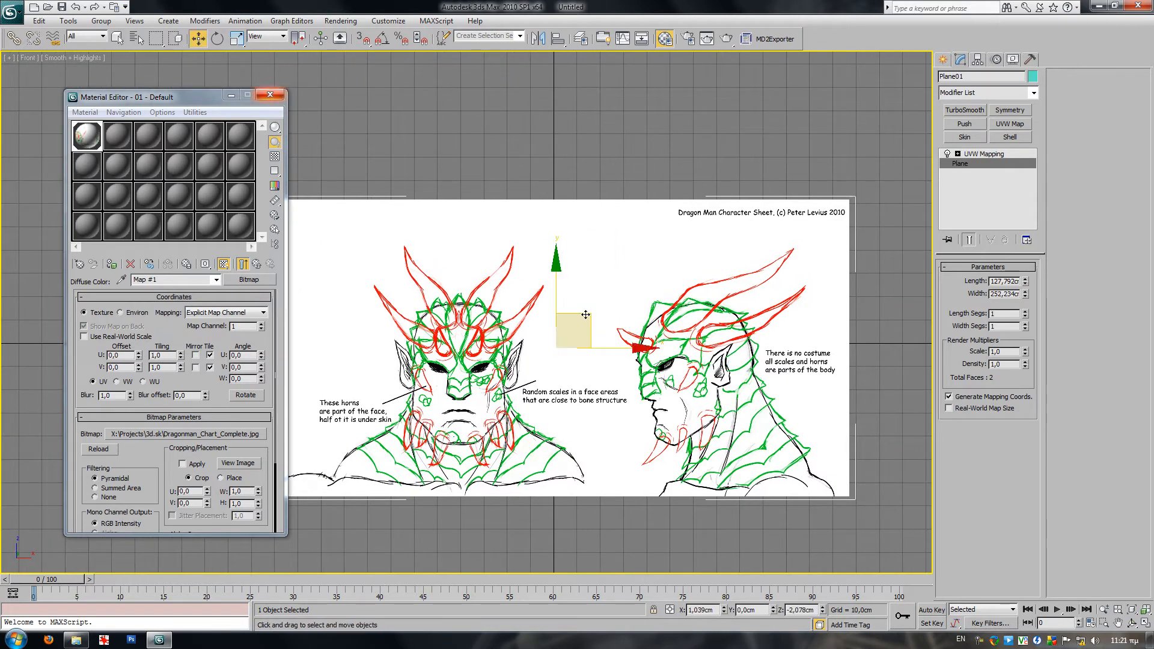
right_click(202, 40)
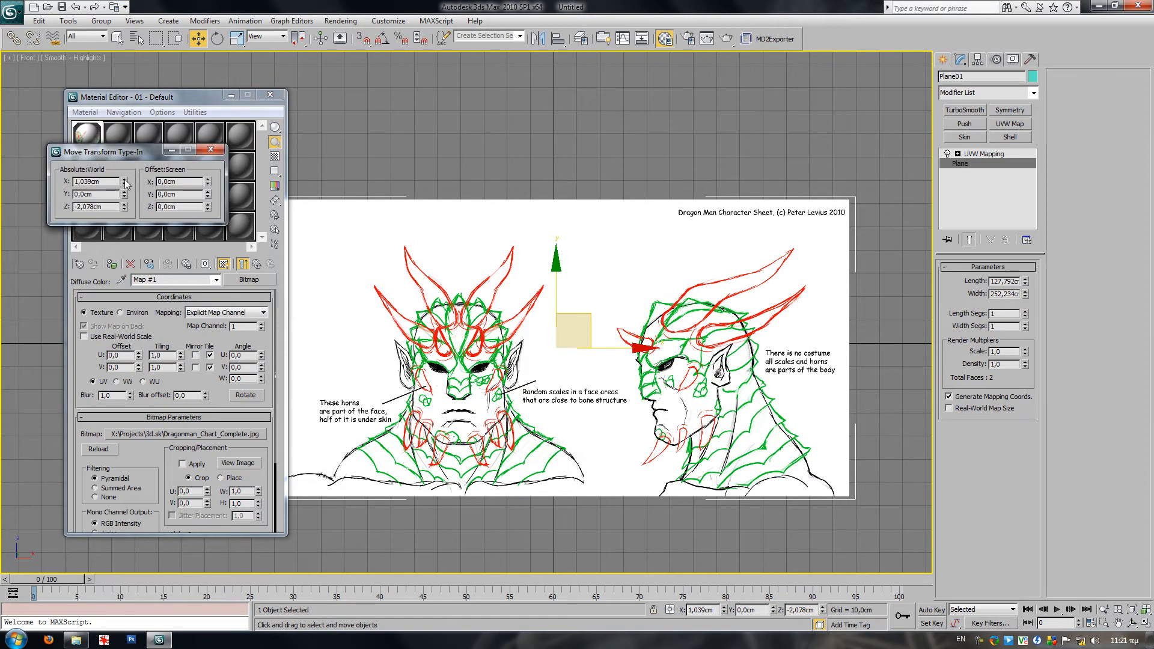
right_click(124, 182)
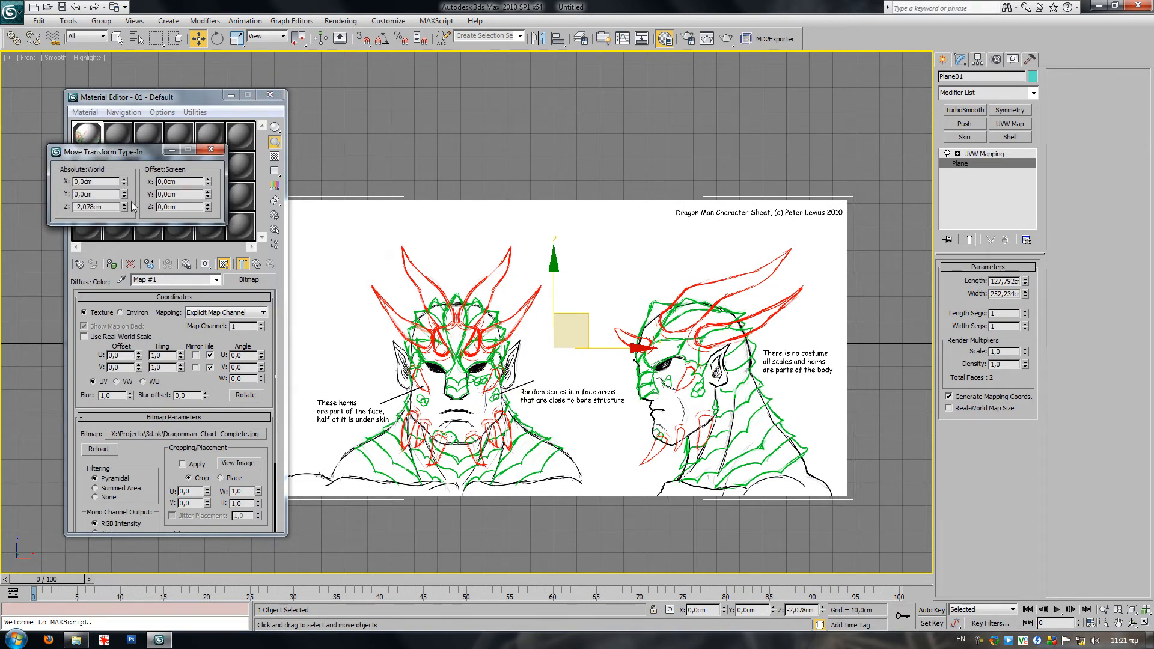
right_click(124, 207)
click(210, 149)
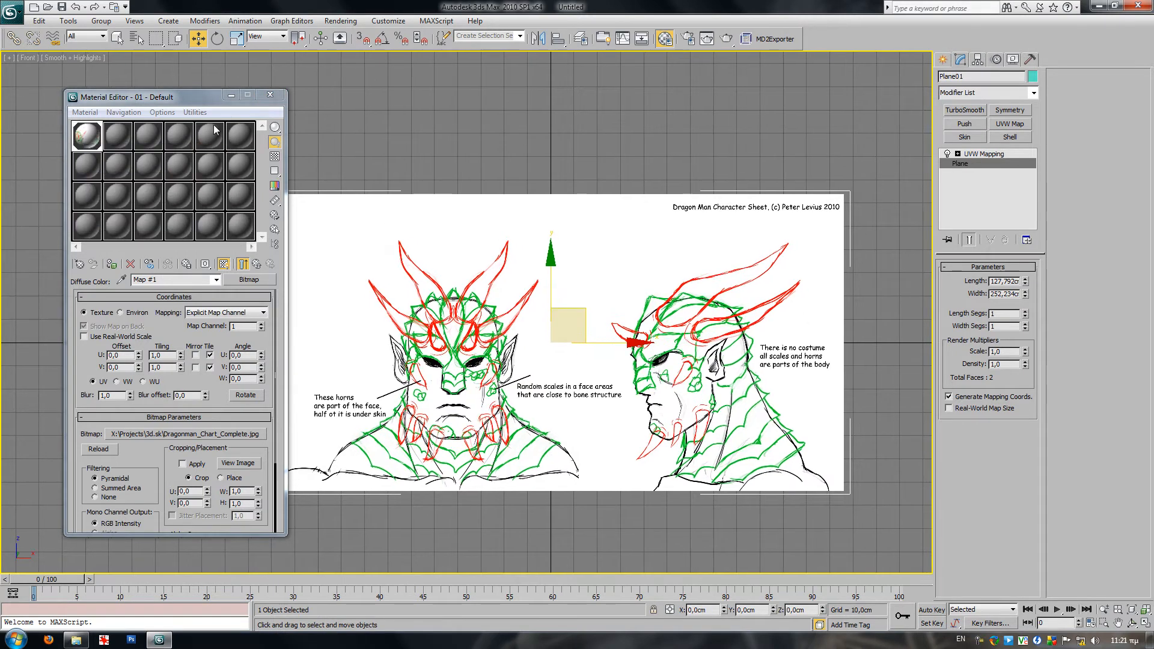
- Close the Material Editor to uncover the reference plane
drag(189, 99, 149, 97)
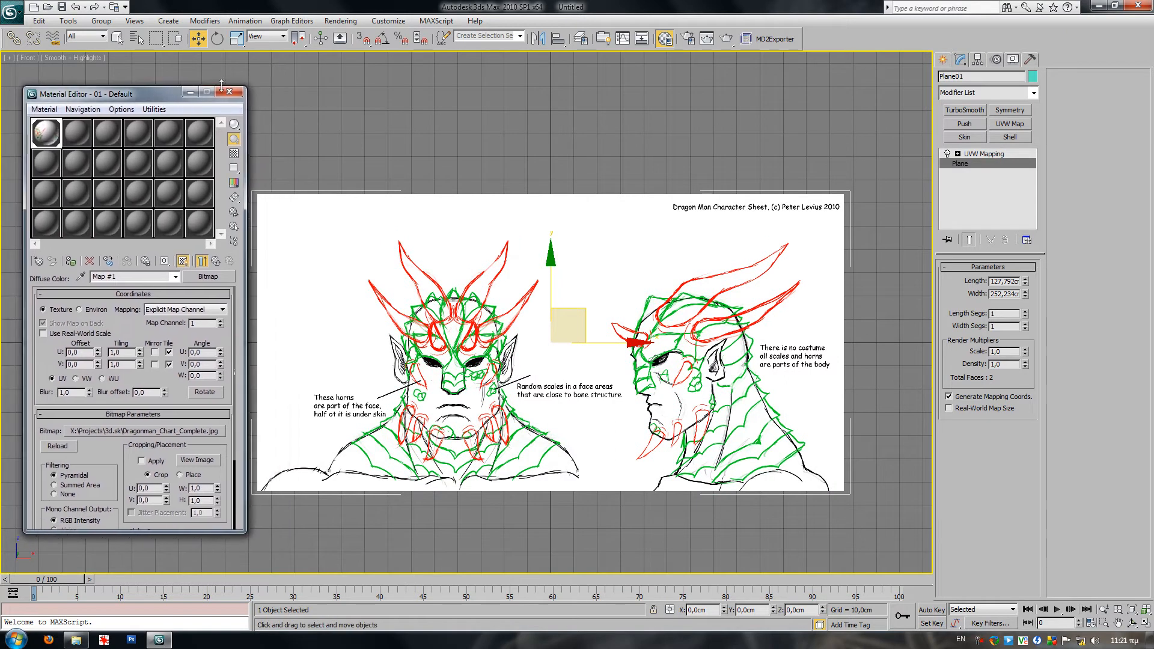
click(229, 92)
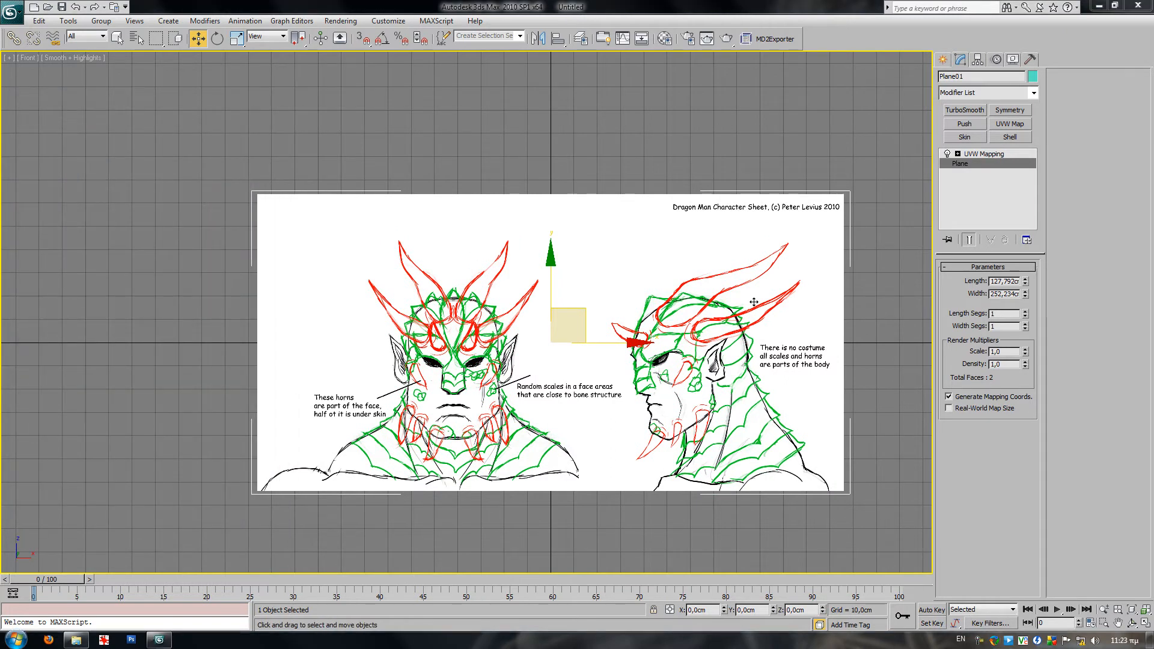
middle_drag(703, 294, 662, 277)
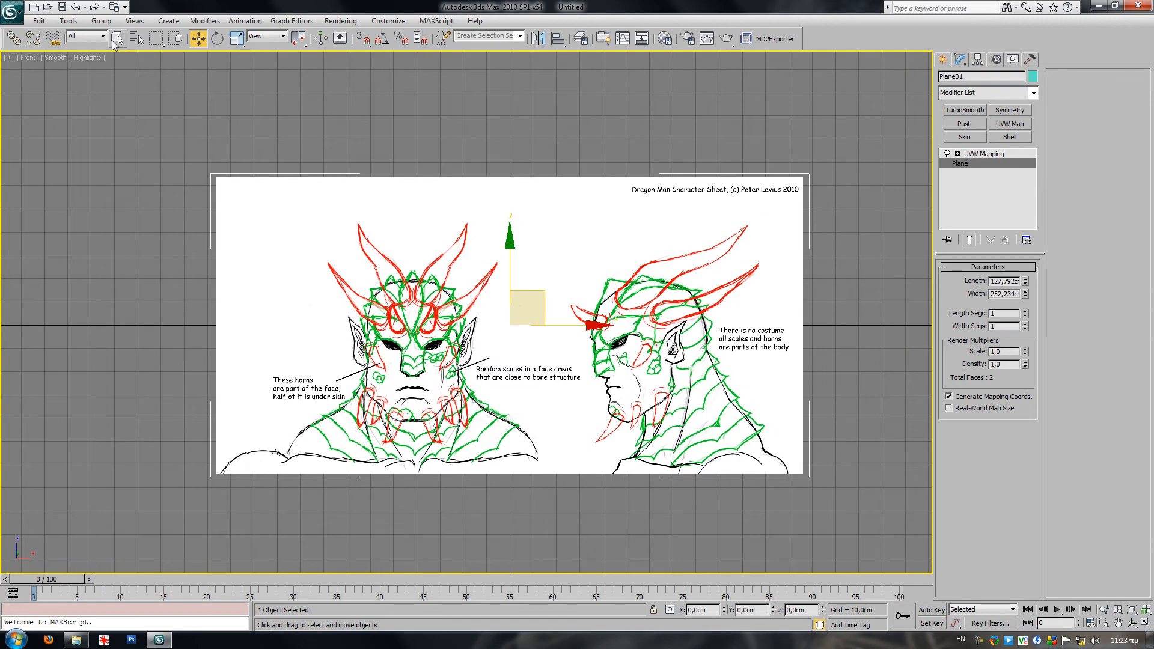
- Save the scene as dragonman_01 in the Projects\3d.sk folder on the NAS (X:) drive
click(11, 12)
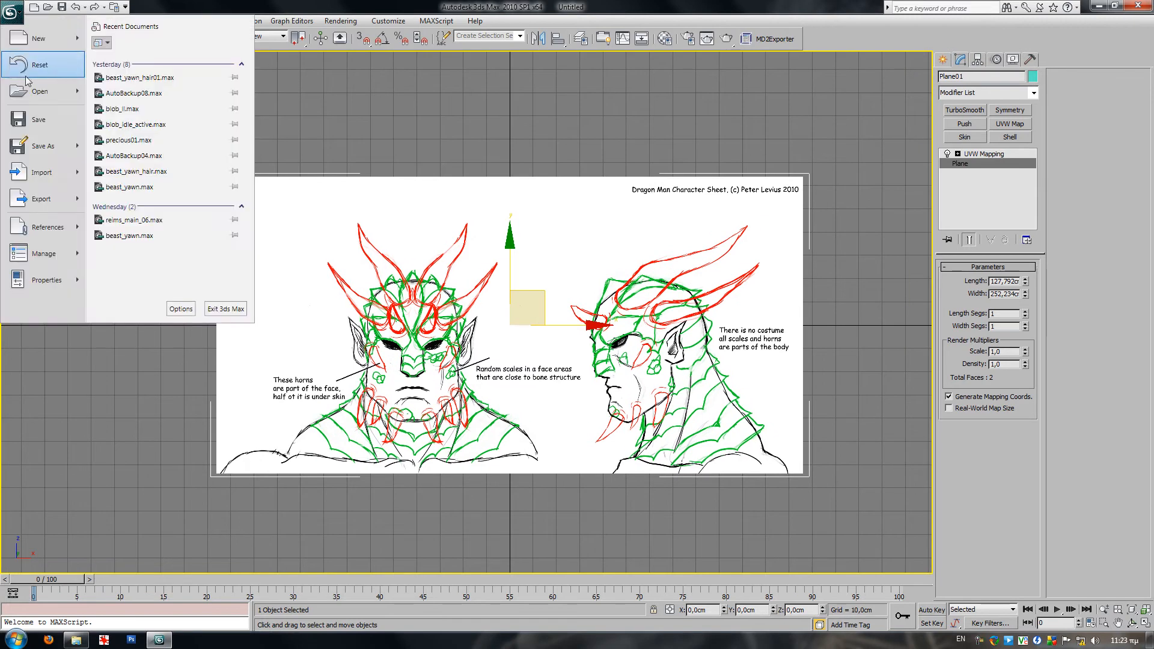
click(31, 146)
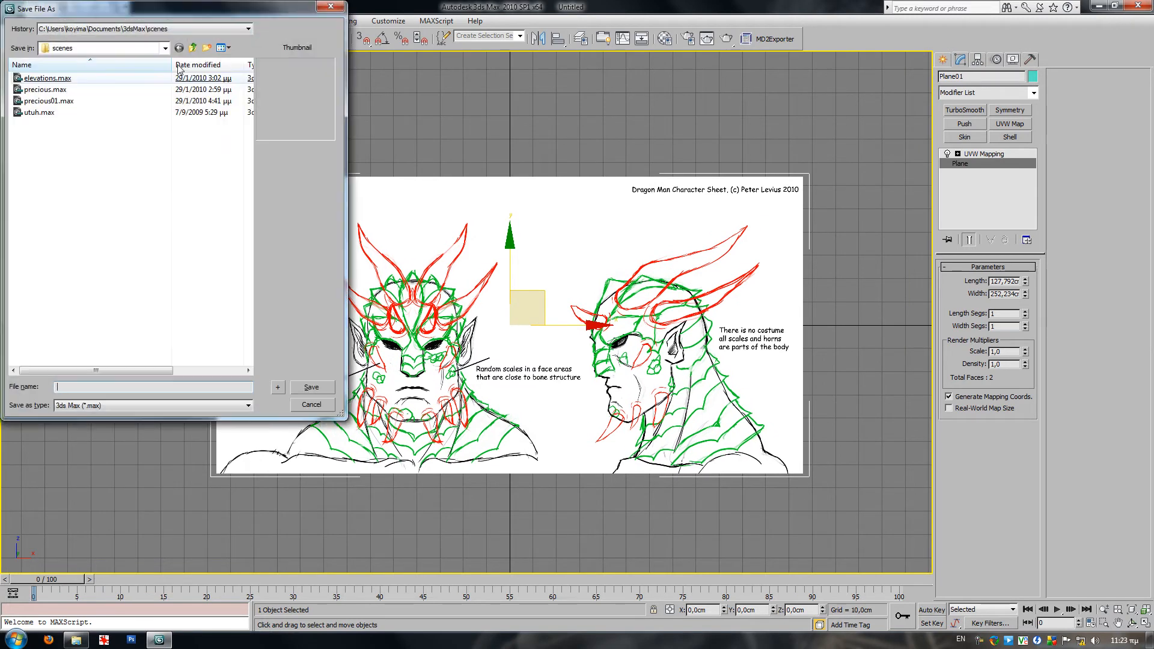
drag(148, 14, 229, 34)
click(219, 73)
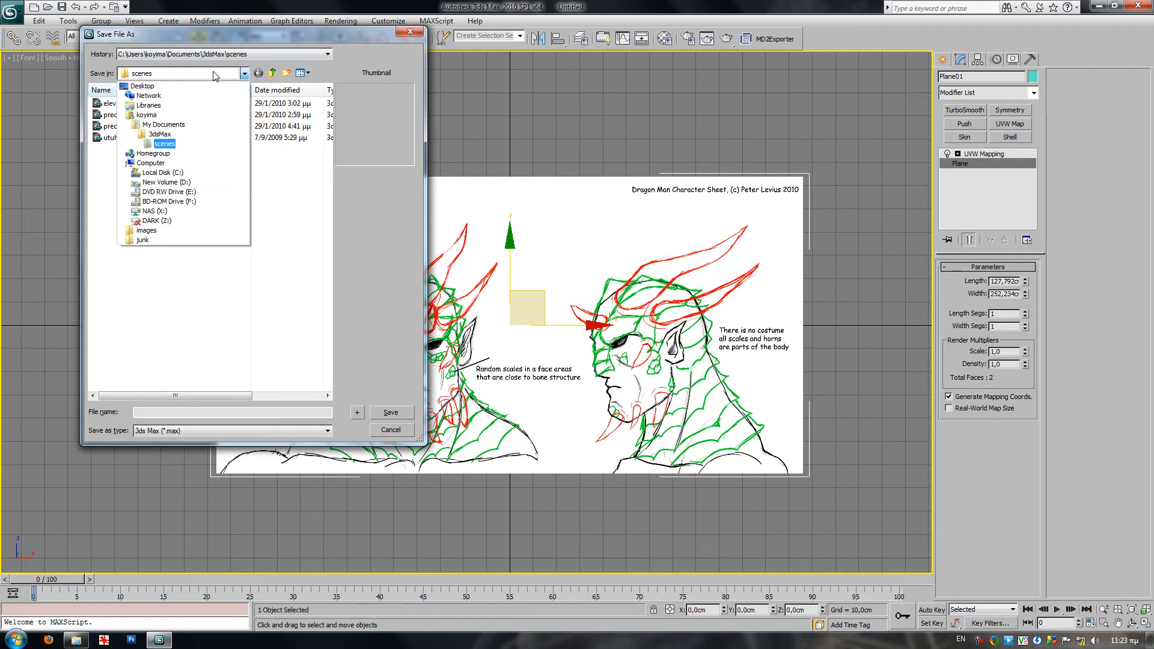
click(160, 196)
double_click(114, 138)
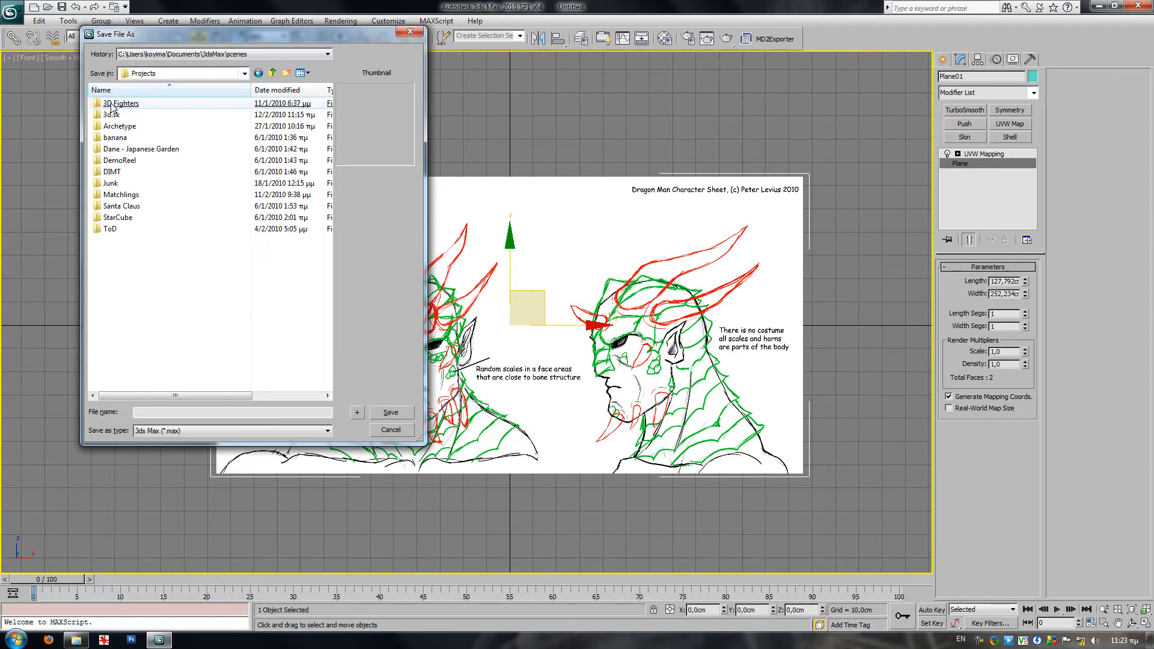
double_click(120, 114)
click(185, 412)
text(dra)
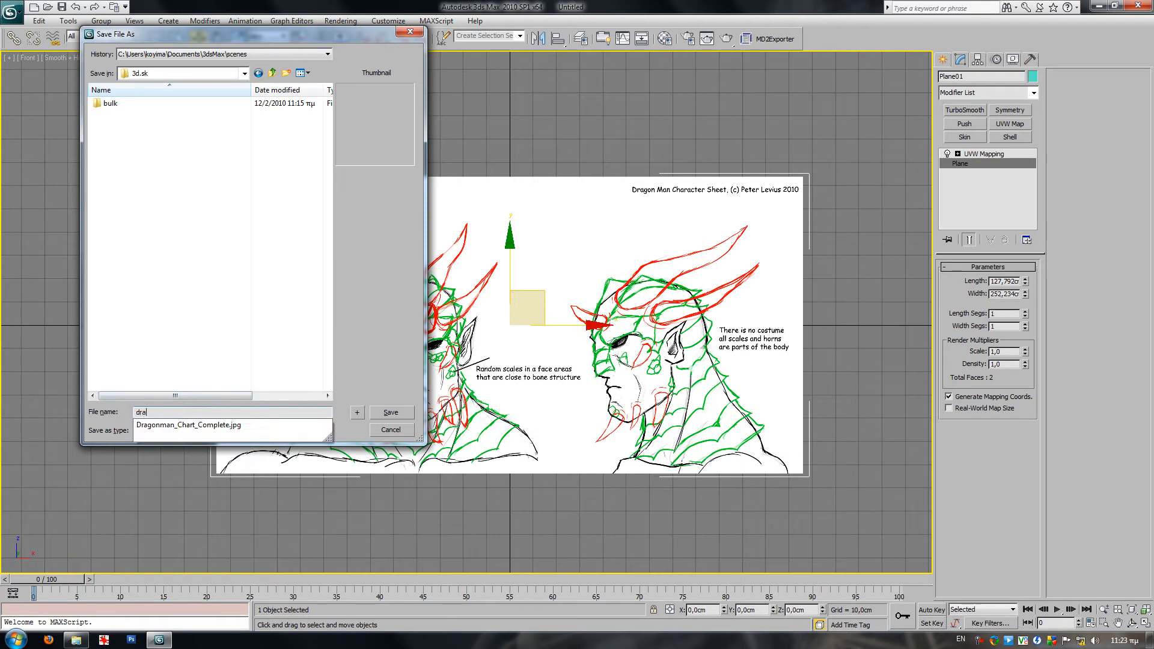
text(gonman_01)
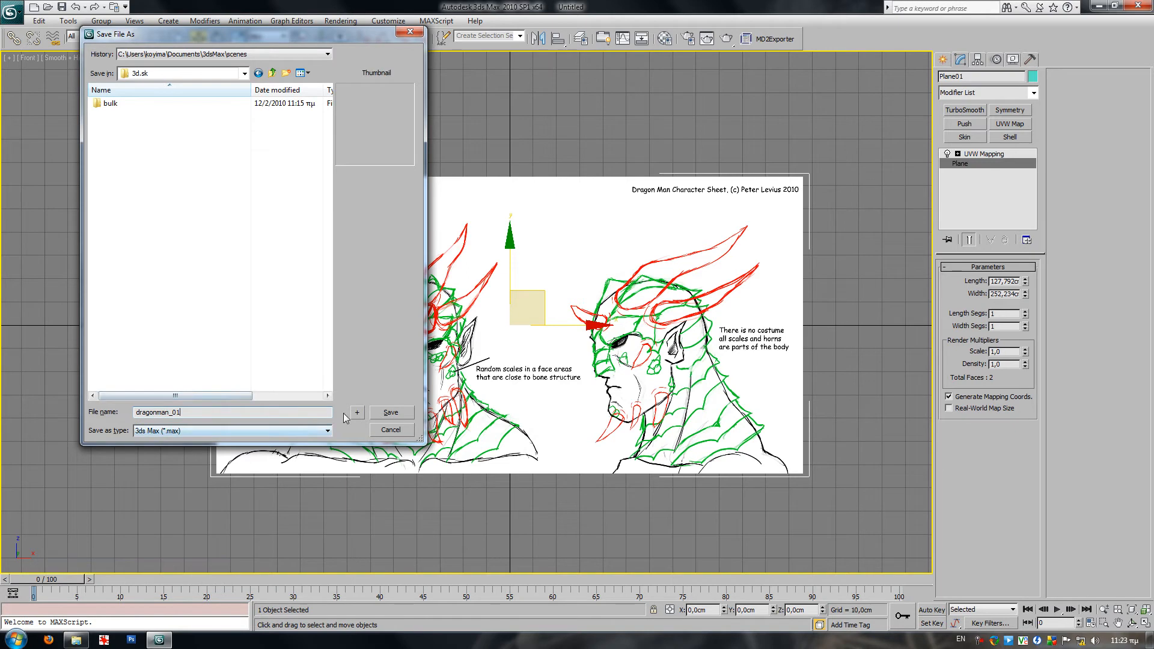
click(391, 412)
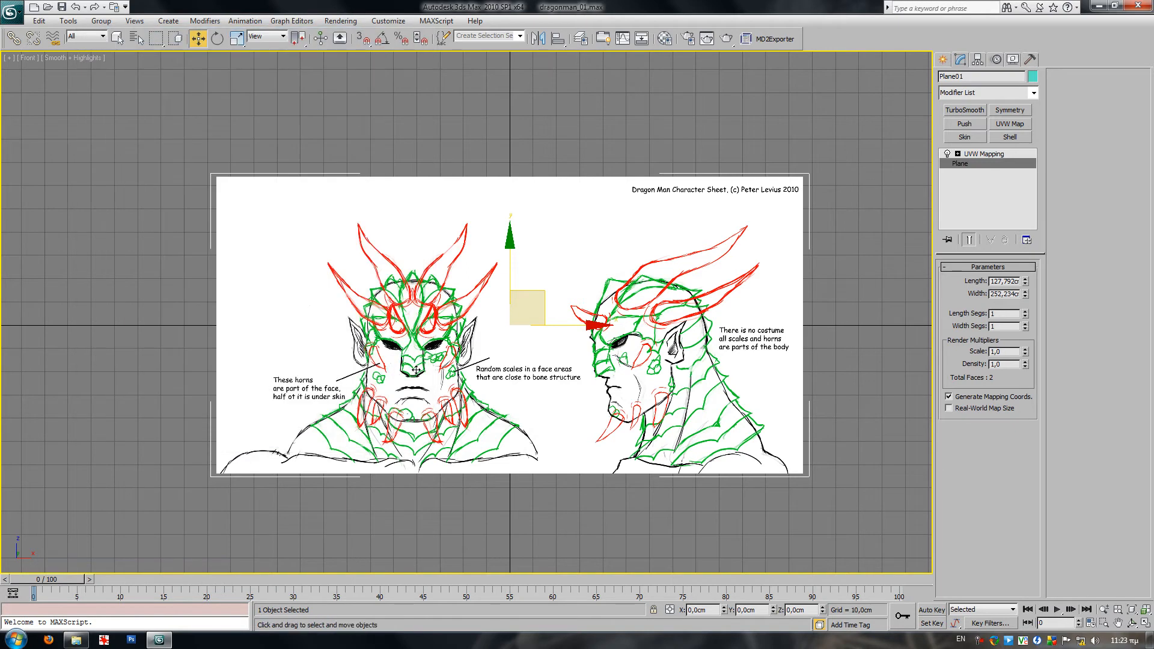
- Create a box over the front-view face, about 55.4 cm long, 43.5 cm wide and 24.5 cm high
middle_drag(520, 388, 503, 373)
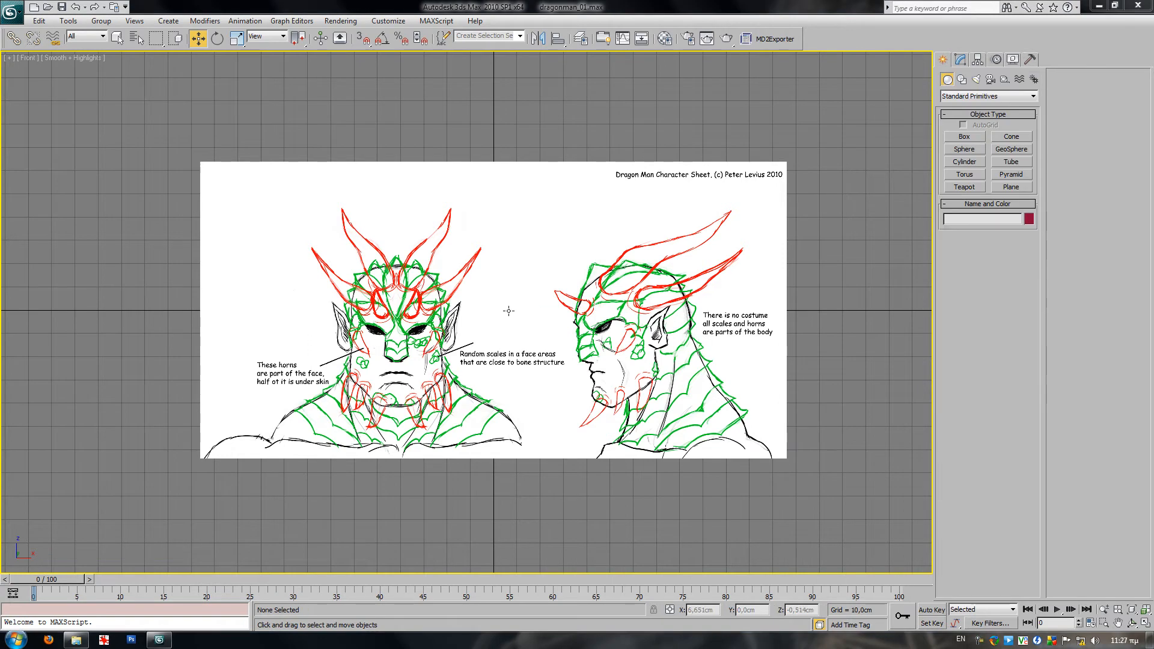
middle_drag(510, 309, 549, 275)
scroll(549, 275, up, 3)
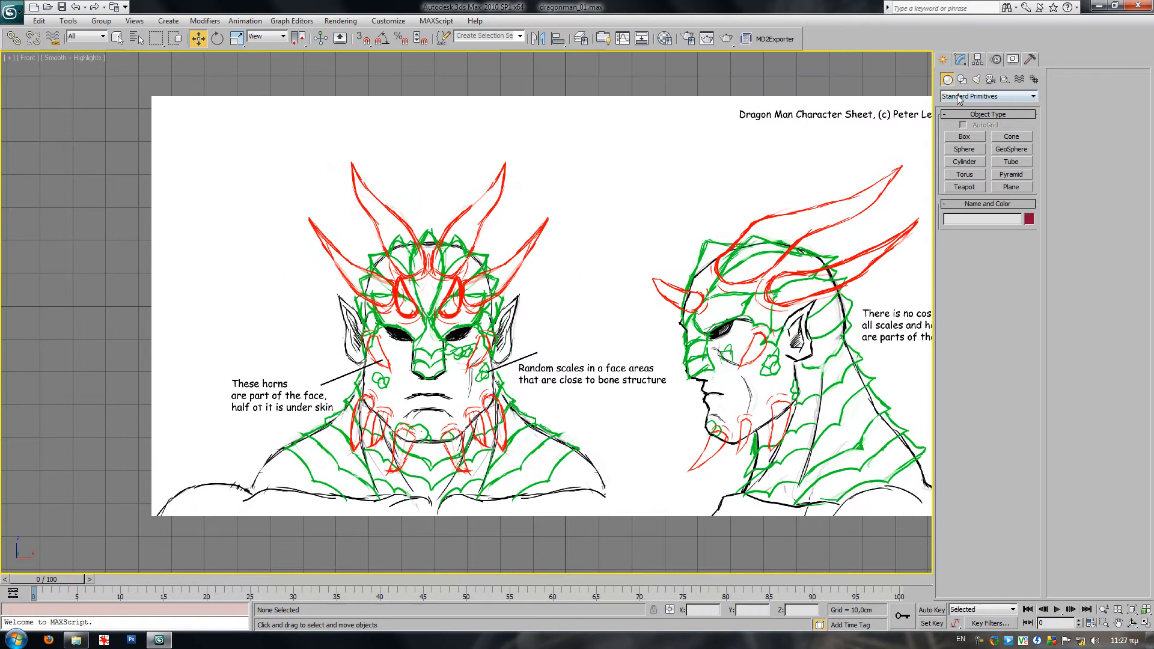
click(968, 137)
drag(356, 250, 498, 430)
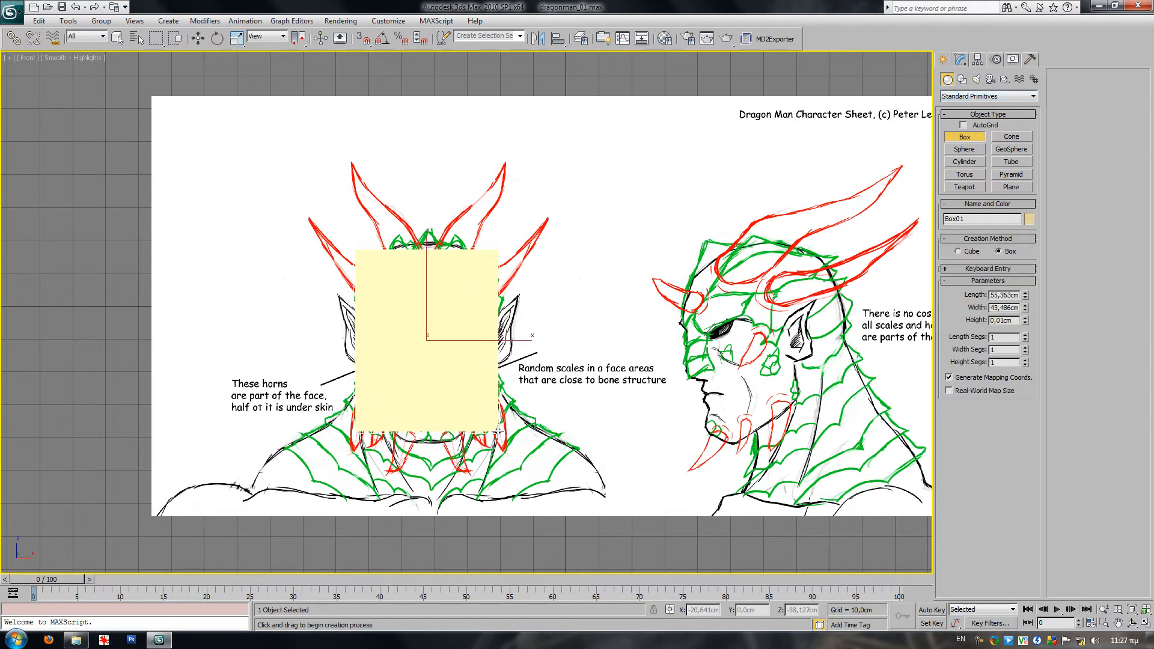
mouse_move(554, 302)
middle_down()
mouse_move(499, 314)
mouse_move(497, 303)
mouse_move(524, 293)
mouse_move(528, 330)
mouse_move(556, 298)
mouse_move(533, 323)
middle_up()
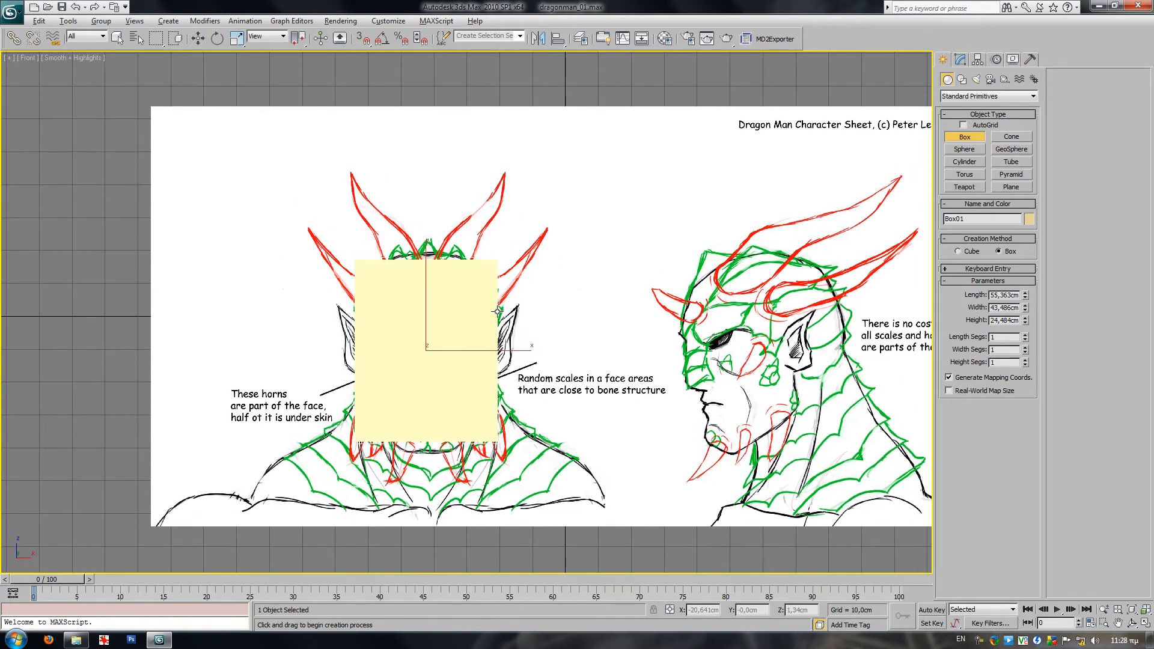
- Make the box see-through and display edged faces in the front viewport
key(alt+x)
middle_drag(498, 310, 528, 289)
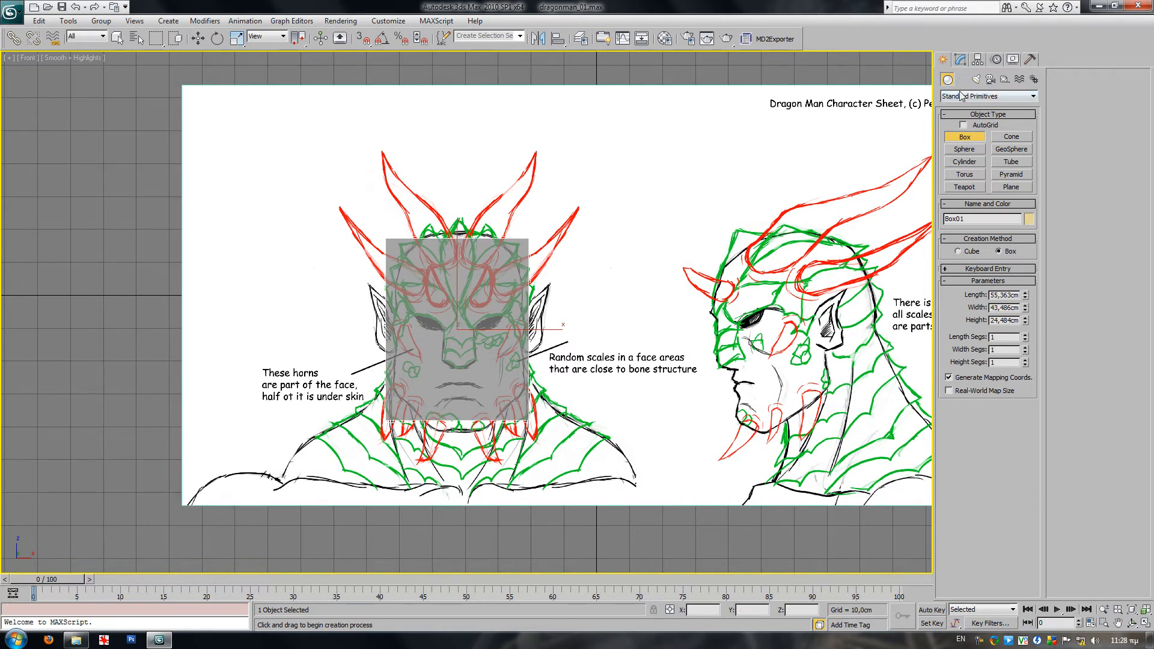
key(F4)
- Set the box to 6 length segments, 3 width segments and 3 height segments
click(1025, 334)
click(1025, 335)
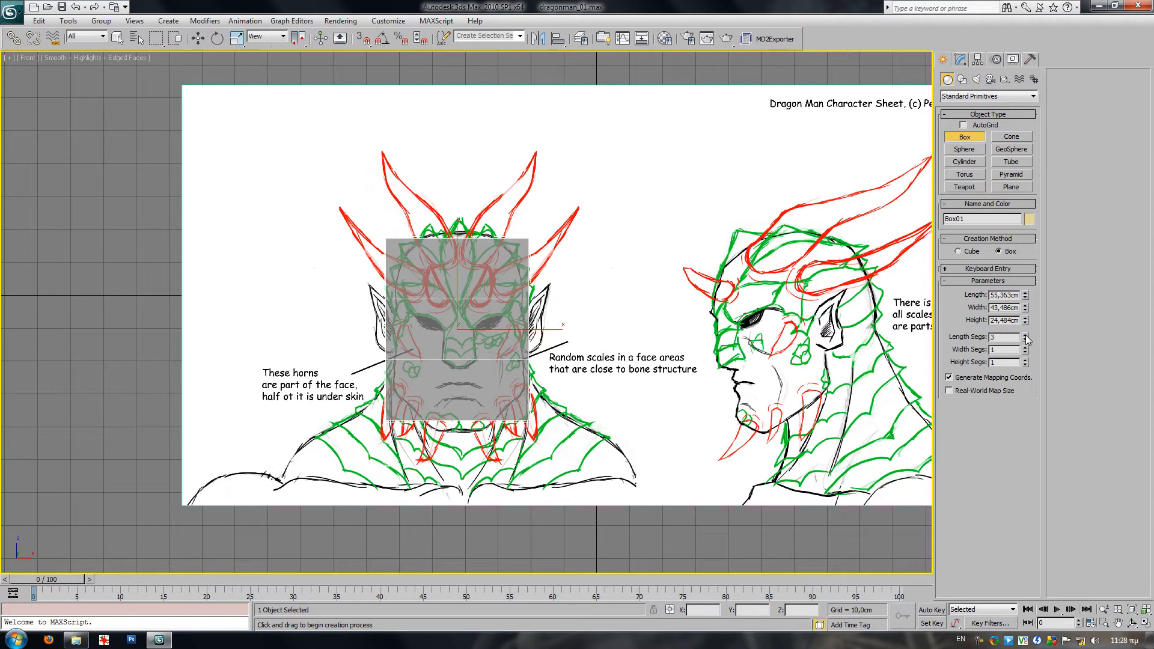
click(1025, 335)
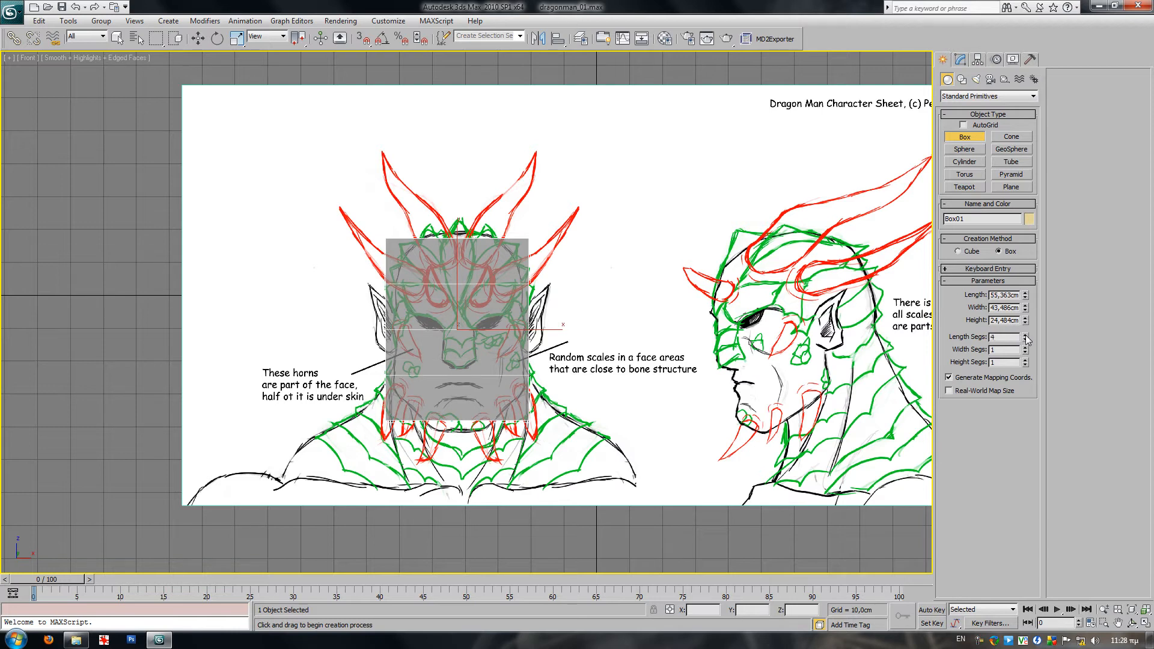
click(1025, 335)
click(1025, 335)
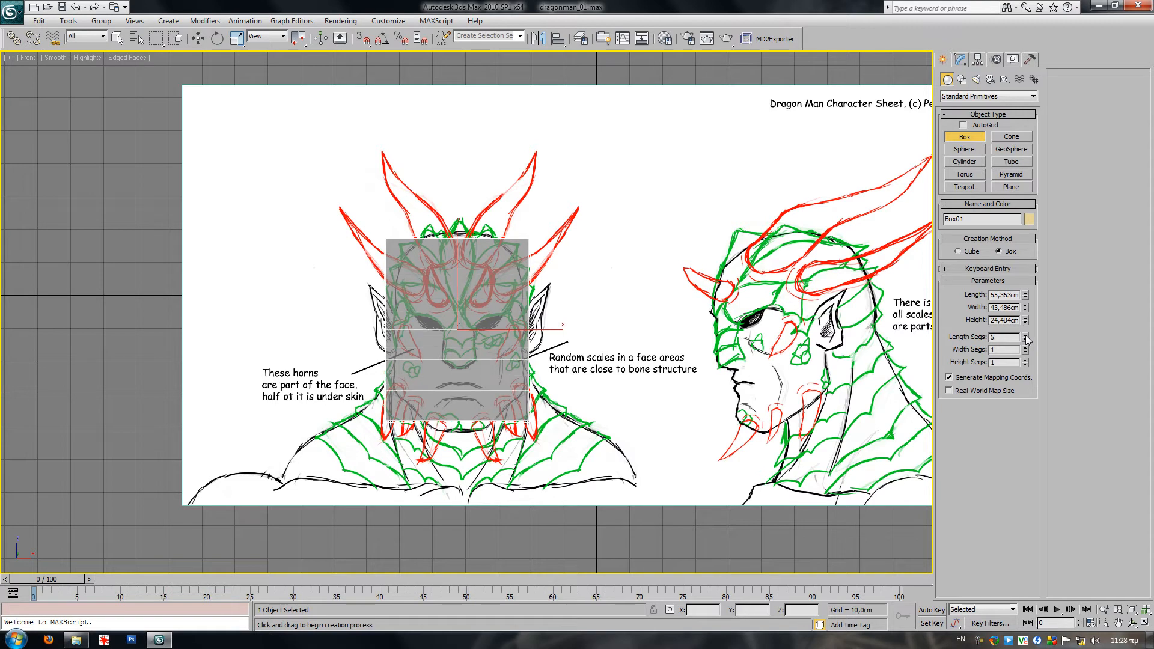
click(1025, 347)
click(1025, 346)
click(1026, 359)
click(1025, 360)
middle_drag(550, 306, 519, 328)
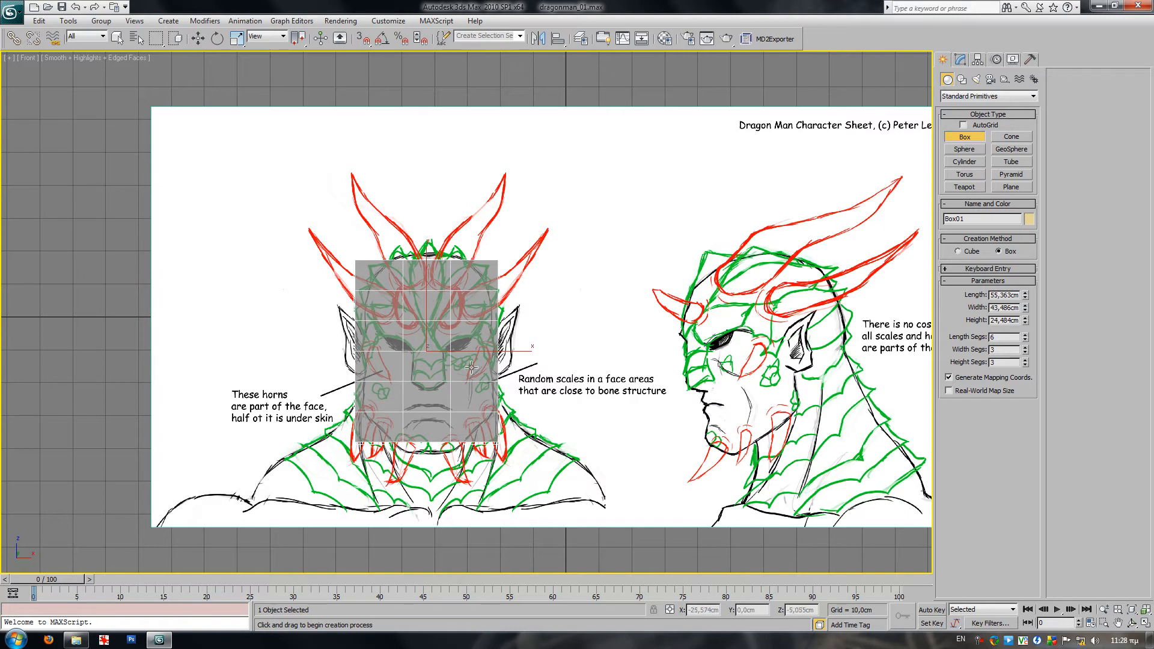
- Convert the face box to an Editable Poly
mouse_move(487, 387)
middle_down()
mouse_move(443, 380)
mouse_move(489, 377)
middle_up()
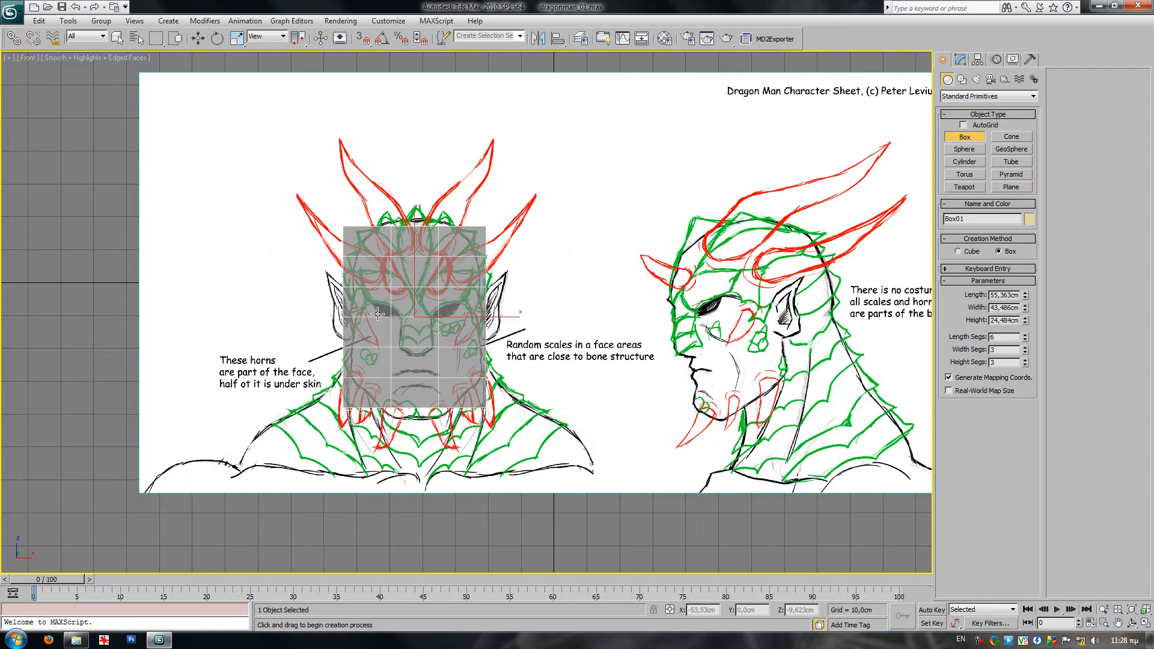
middle_drag(596, 344, 568, 369)
scroll(540, 375, up, 3)
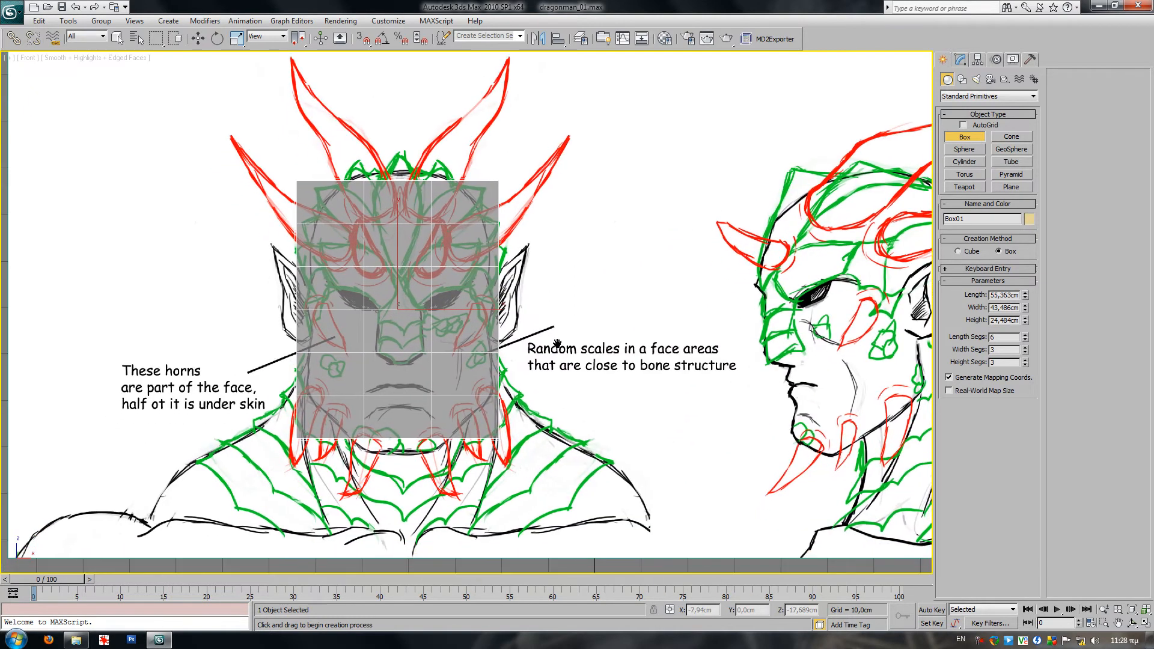
click(960, 60)
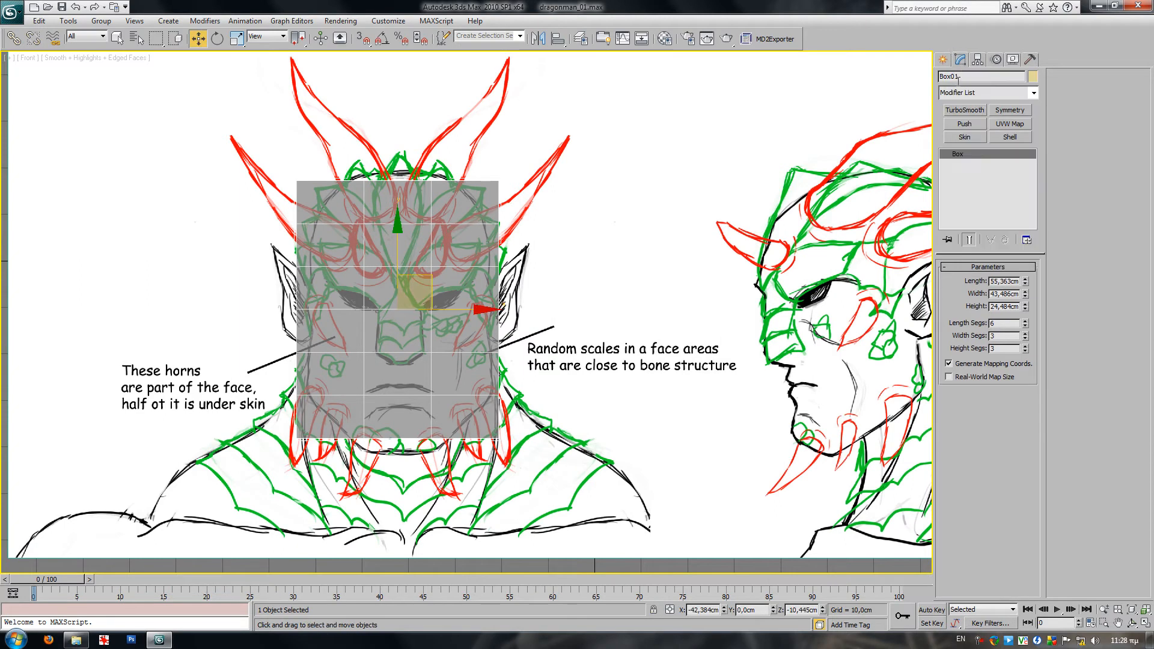
right_click(962, 160)
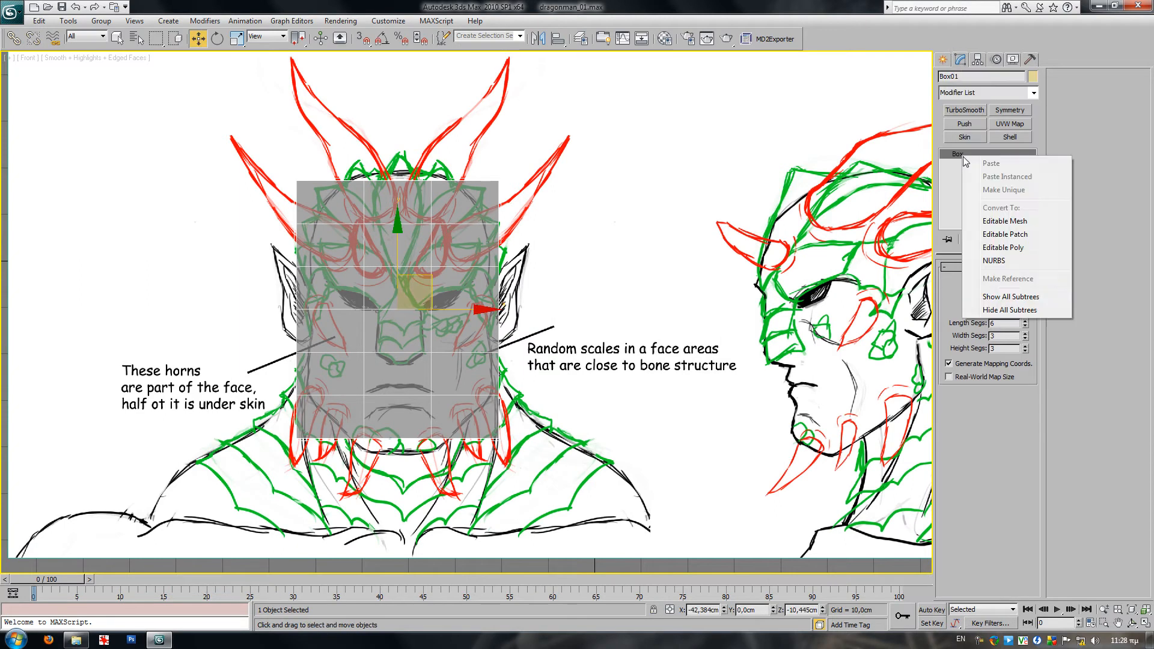
click(993, 246)
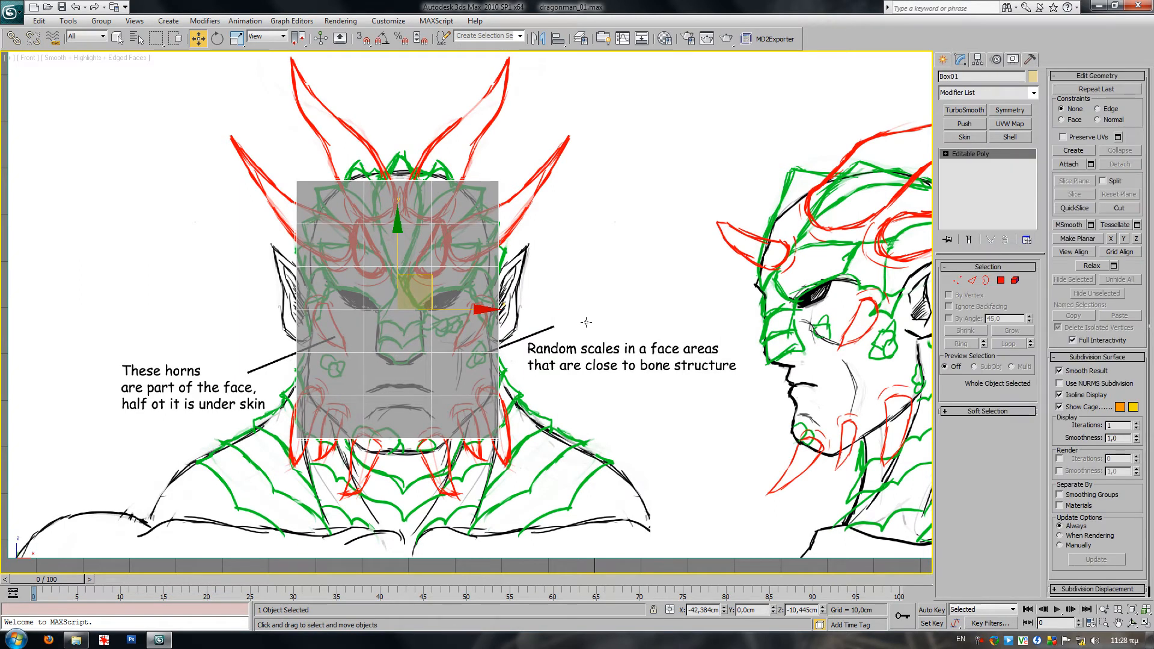
- Lower the box's bottom middle vertices to the chin line of the front-view drawing
middle_drag(585, 321, 592, 285)
click(957, 280)
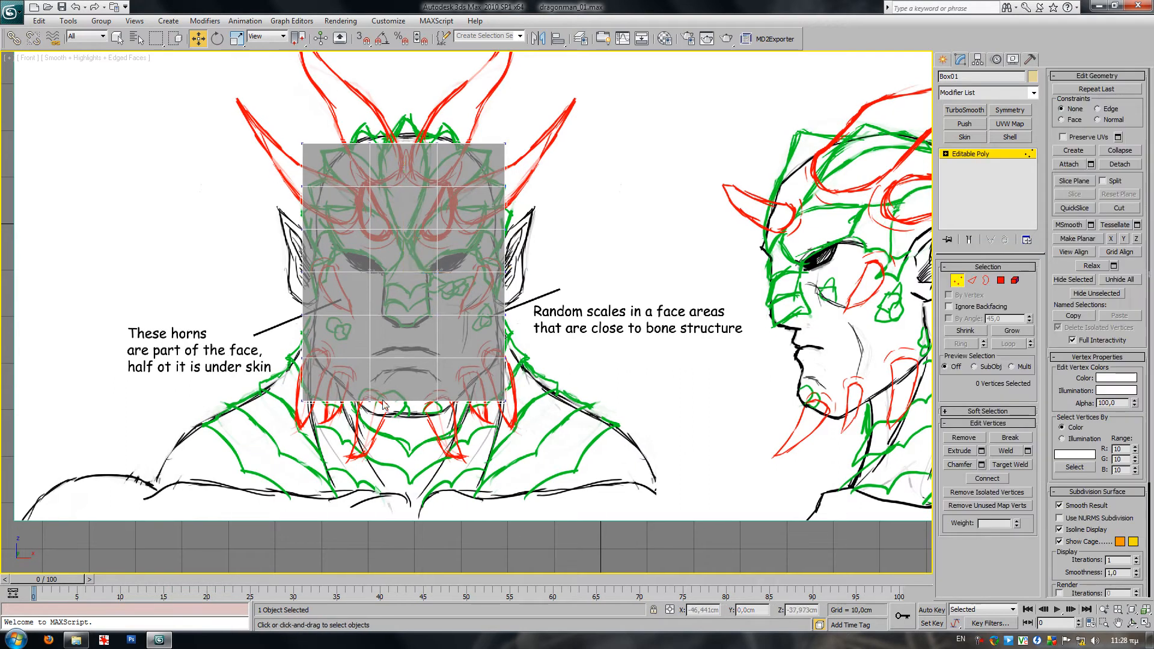
drag(361, 388, 448, 415)
drag(402, 350, 402, 365)
middle_drag(513, 373, 488, 395)
- Pull in the vertices along the box's right-hand side to follow the drawn jaw, cheek and temple
drag(507, 407, 469, 436)
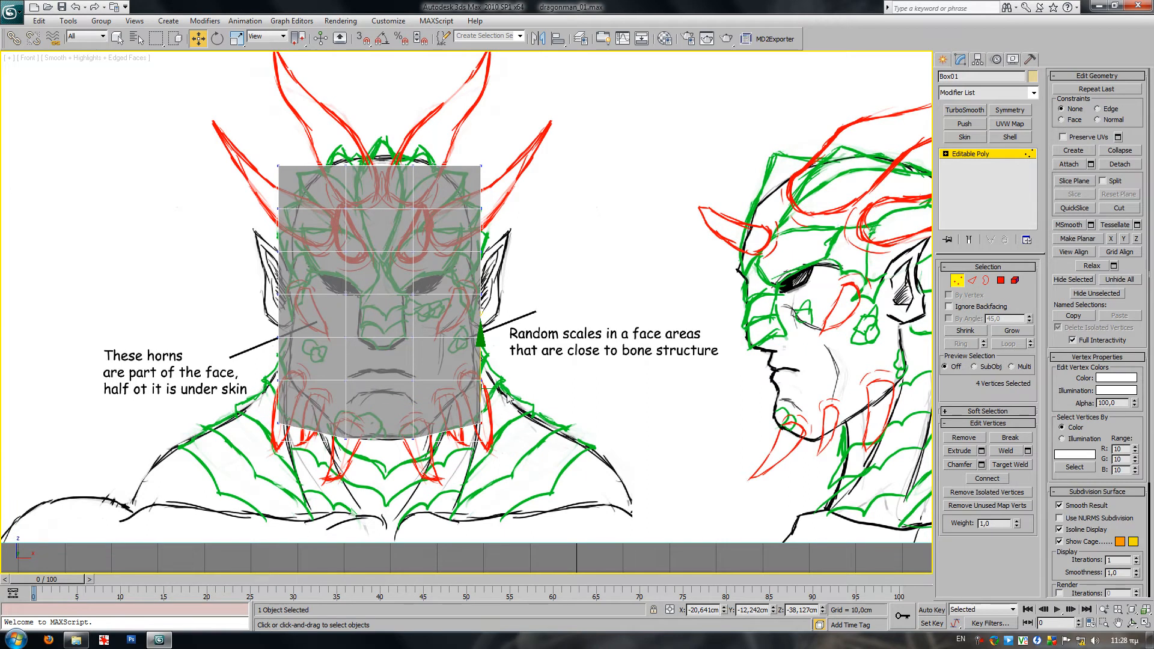
drag(508, 389, 500, 261)
middle_drag(501, 239, 498, 327)
drag(498, 326, 467, 353)
drag(518, 339, 453, 268)
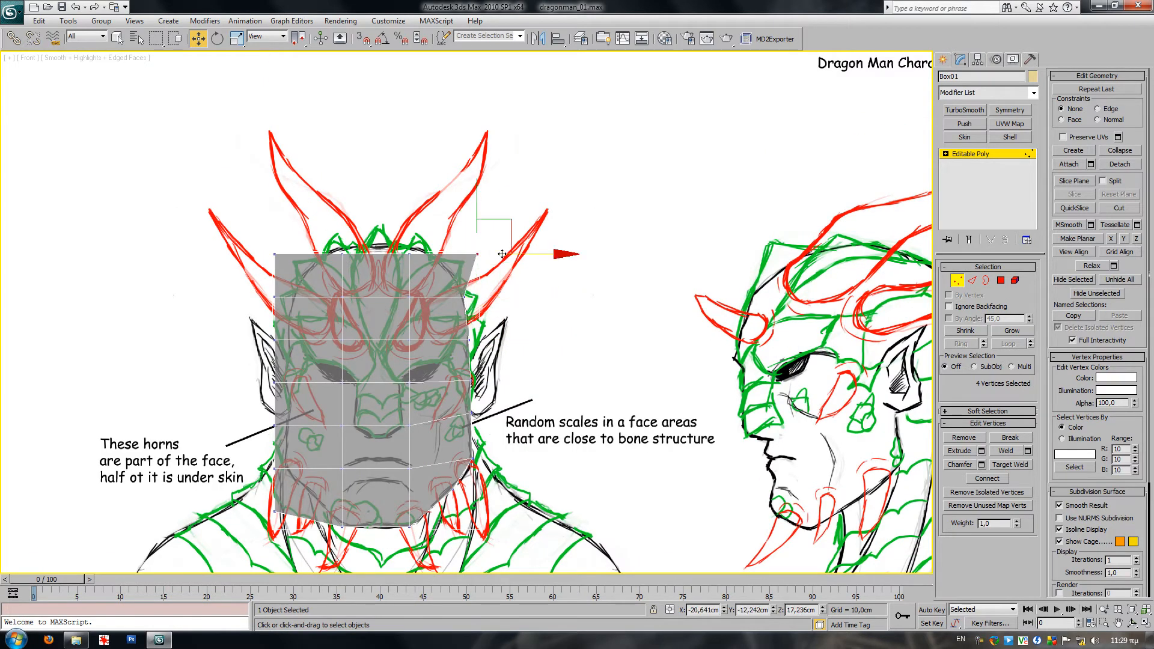
- Shape the box's top corner and middle vertices to the drawn skull outline and leave vertex editing
drag(512, 229, 339, 275)
drag(377, 204, 377, 185)
middle_drag(411, 382, 415, 356)
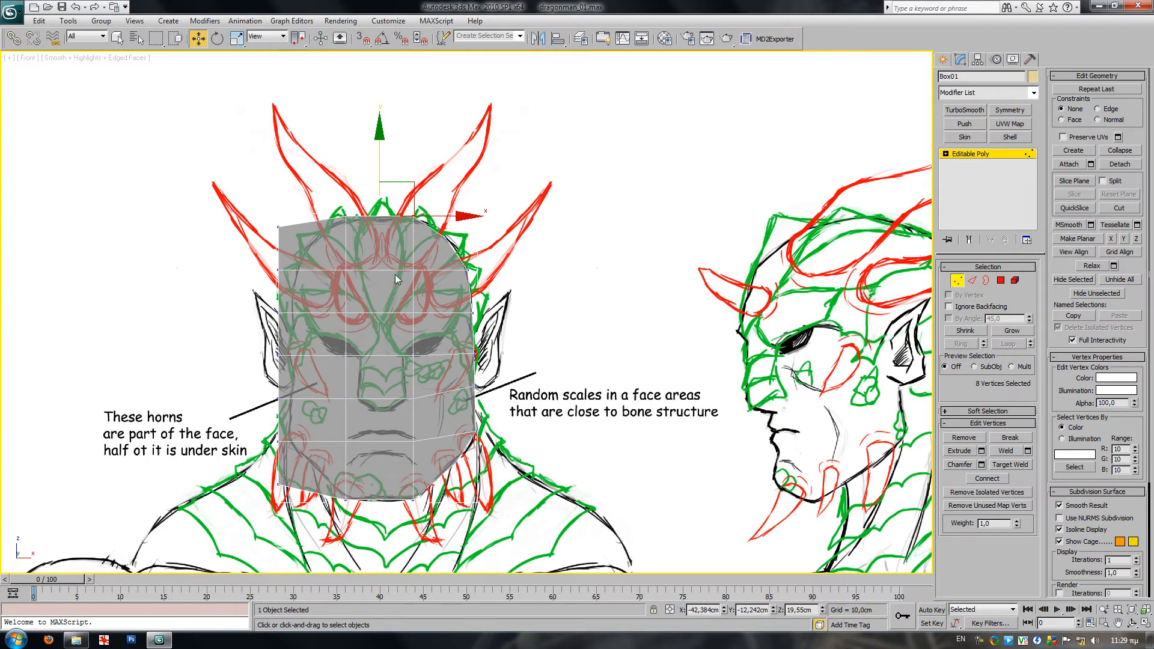
middle_drag(499, 360, 452, 320)
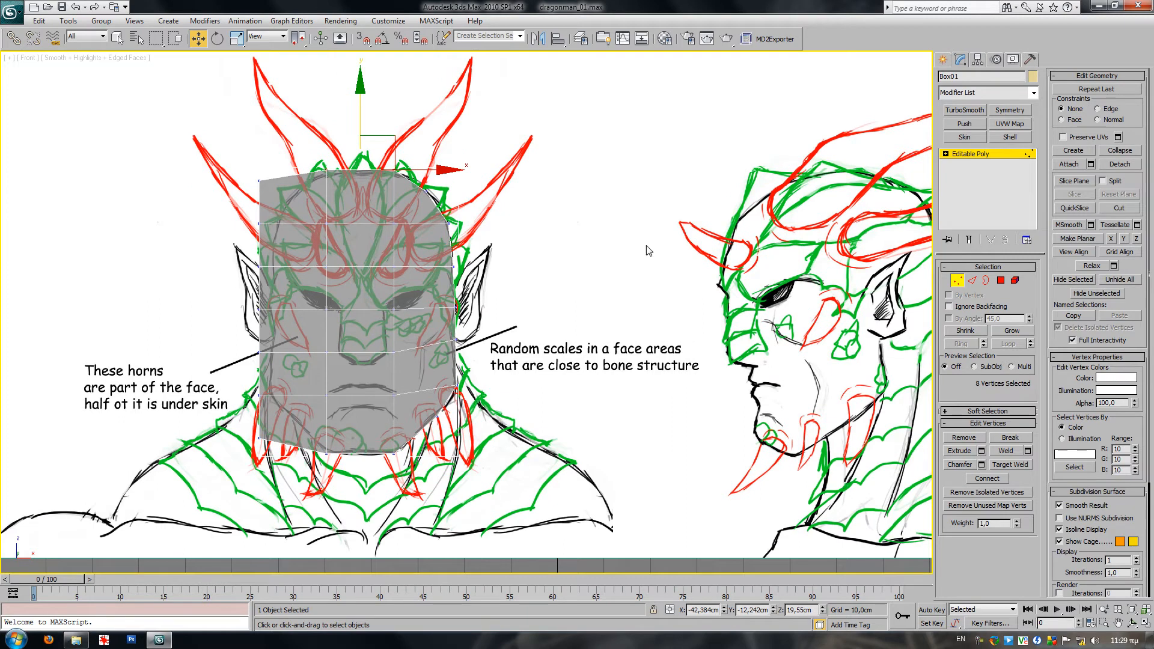
middle_drag(437, 392, 472, 324)
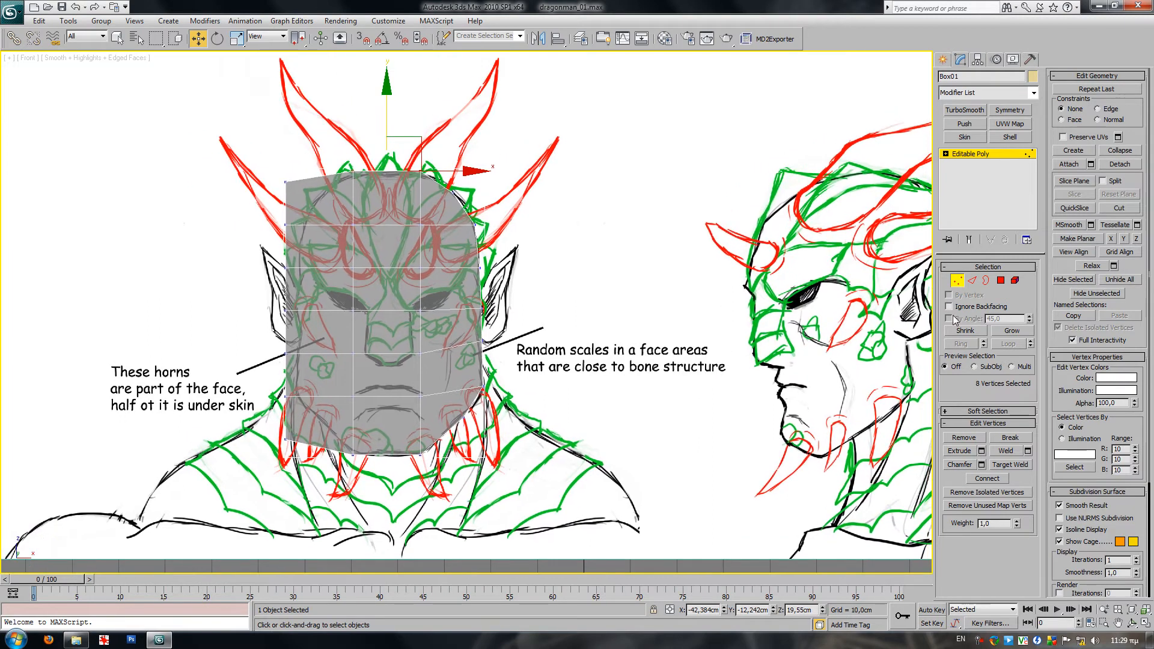
click(955, 281)
- Rotate-clone the head box 90 degrees about the vertical axis with angle snap on, as one independent copy
middle_drag(672, 362, 548, 377)
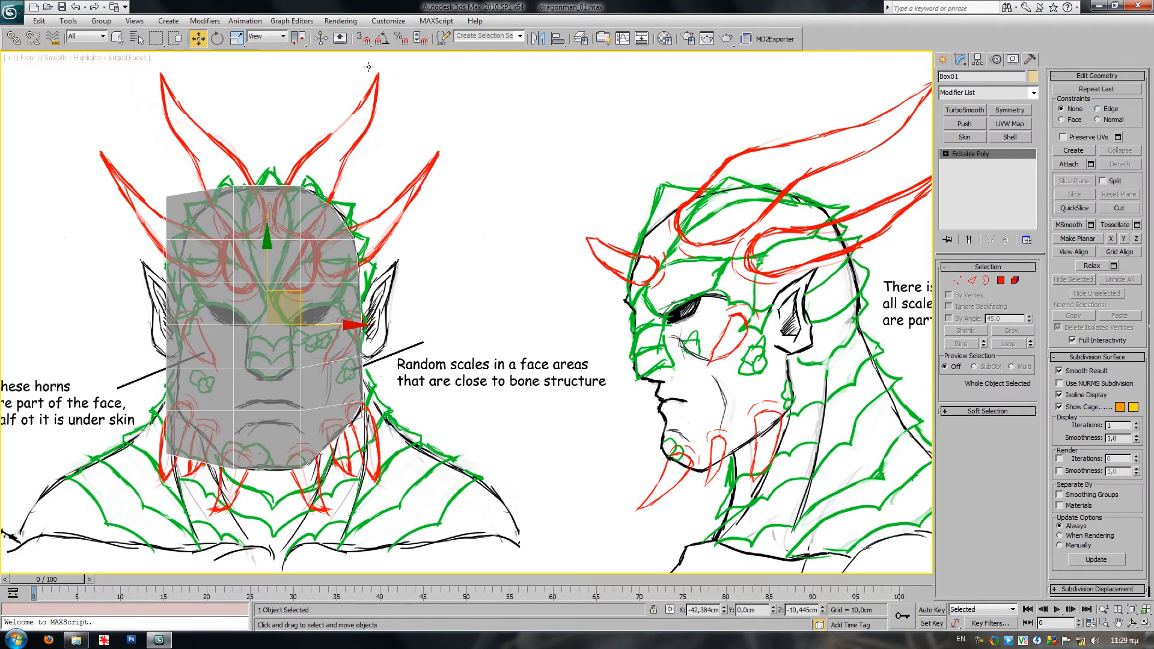
click(217, 39)
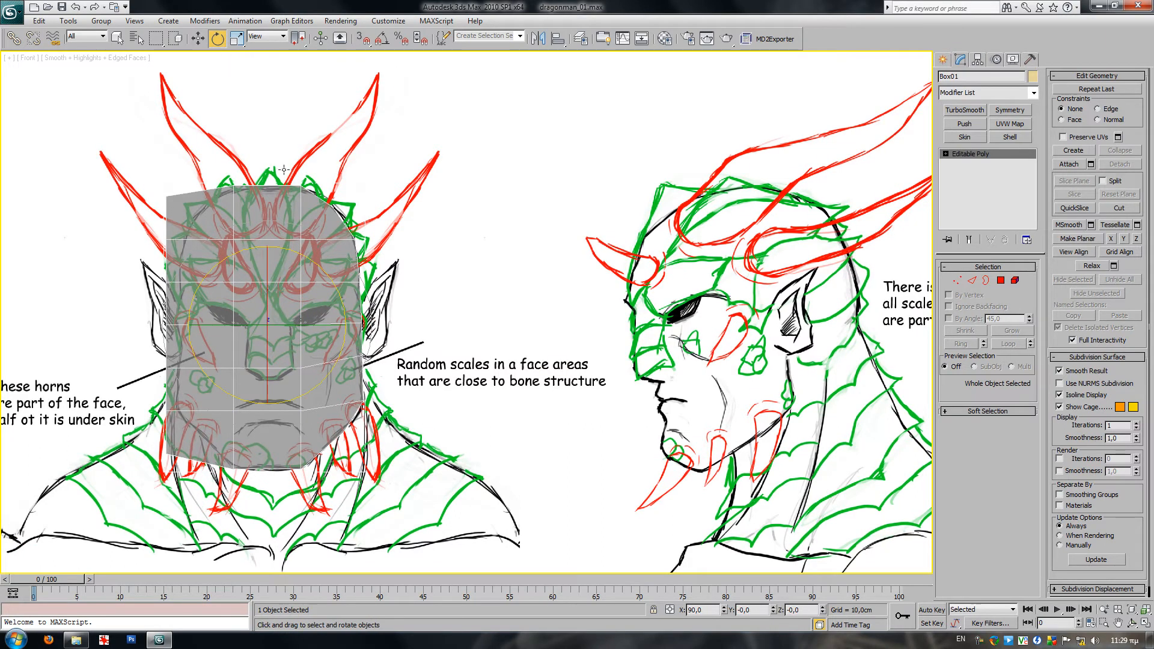
middle_drag(307, 257, 333, 278)
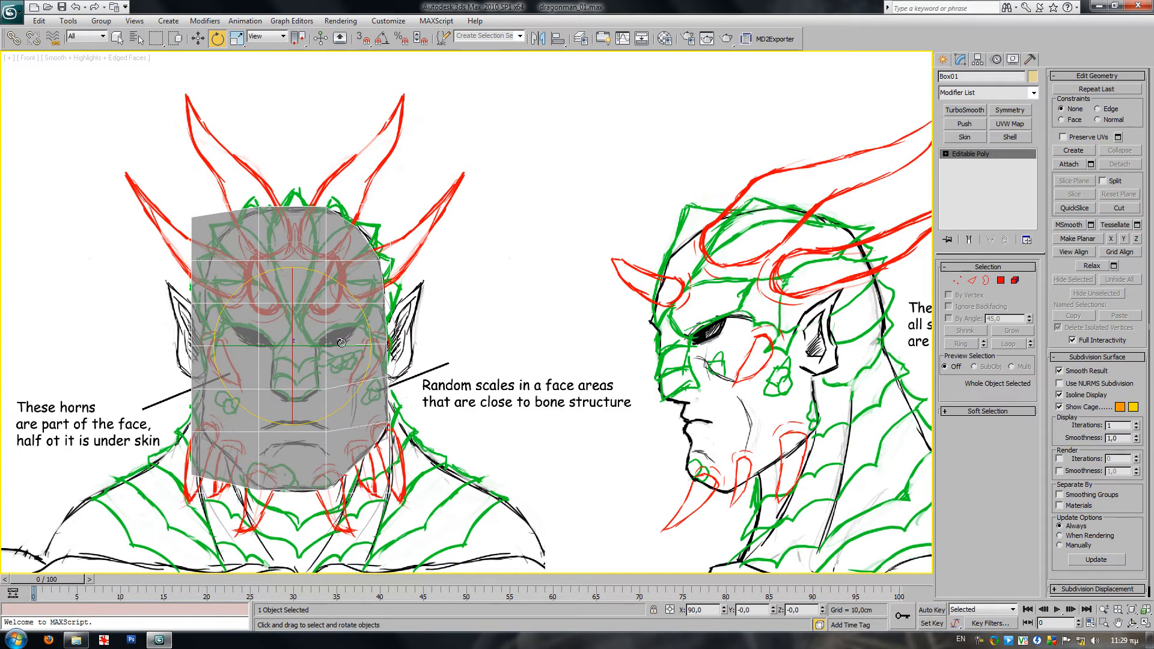
middle_drag(389, 331, 419, 345)
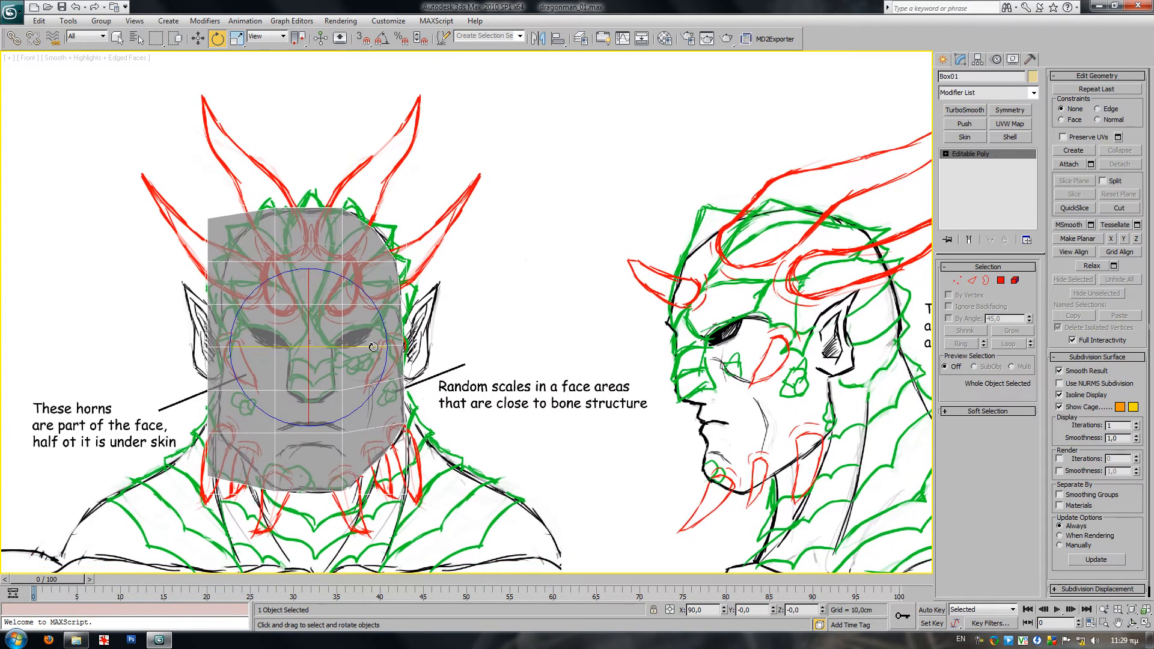
click(382, 40)
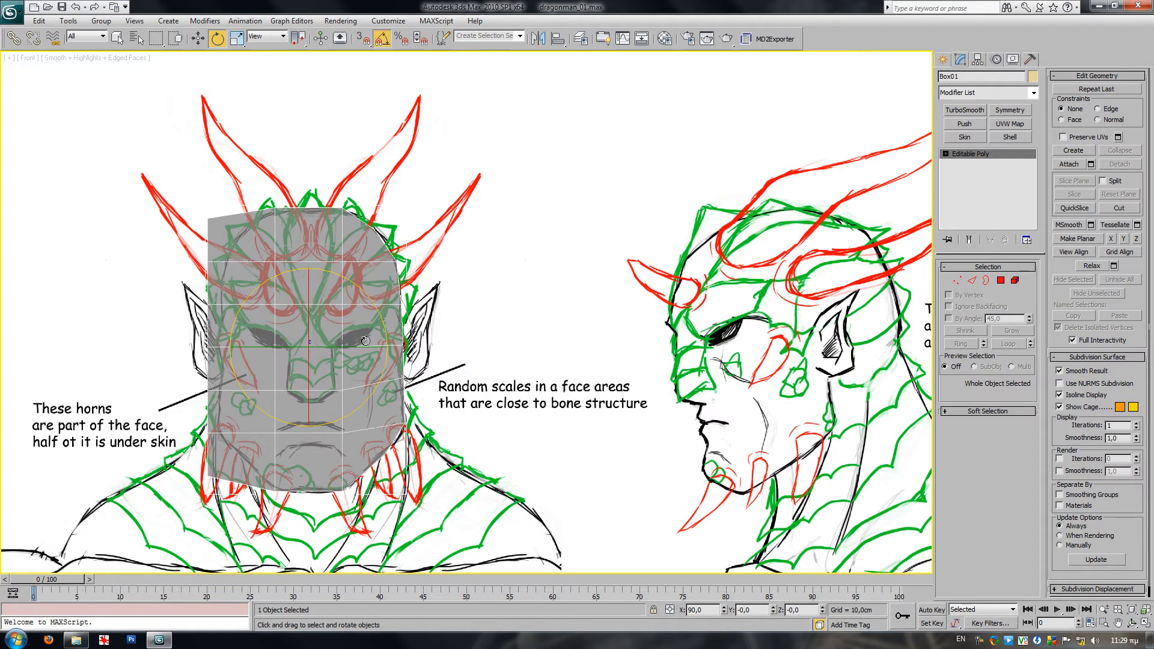
shift+drag(363, 348, 307, 346)
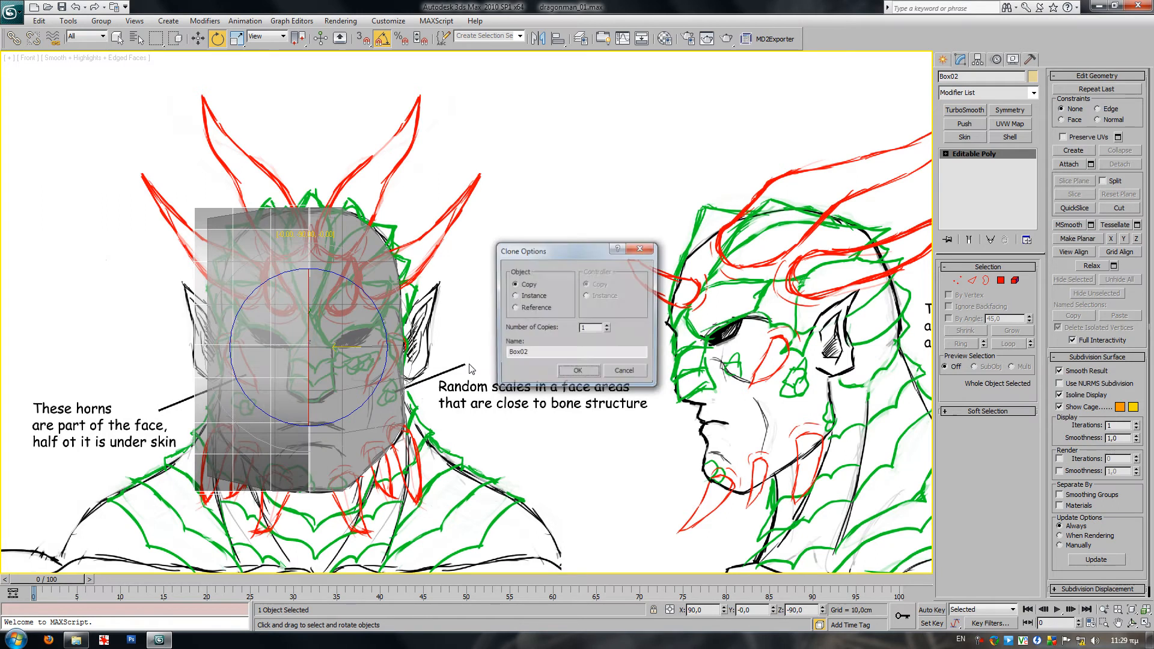
drag(537, 258, 516, 264)
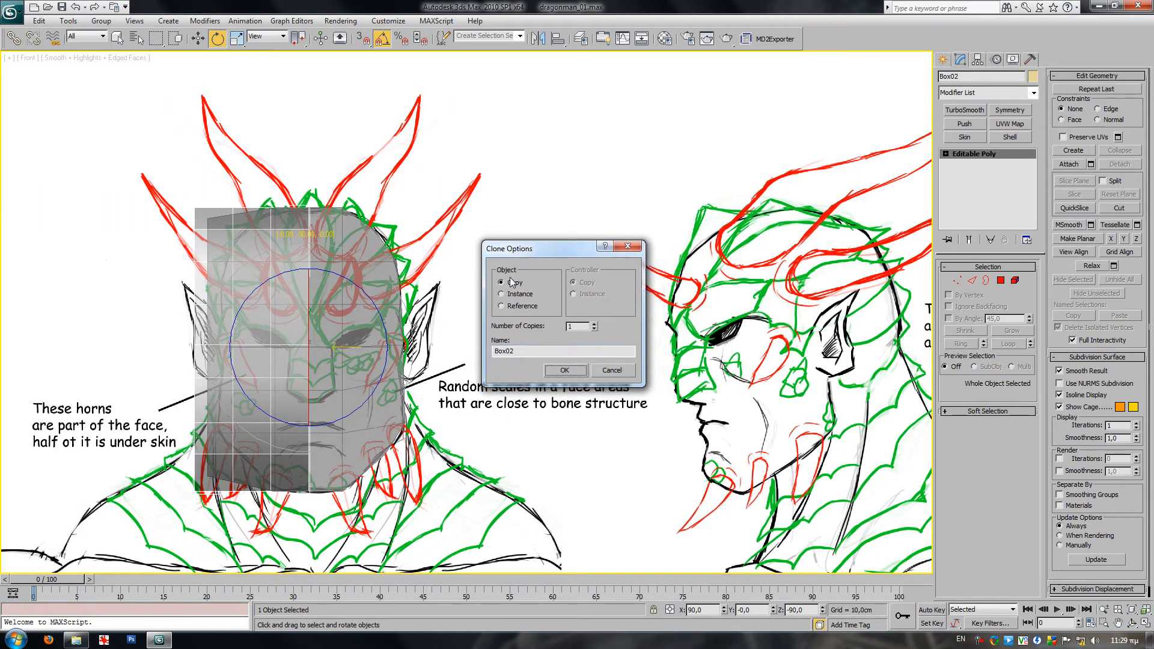
click(565, 370)
- Move the rotated copy horizontally onto the side-view head, at about X 73.8 cm
middle_drag(569, 374, 525, 374)
key(w)
mouse_move(351, 347)
mouse_down()
mouse_move(884, 403)
mouse_move(859, 412)
mouse_up()
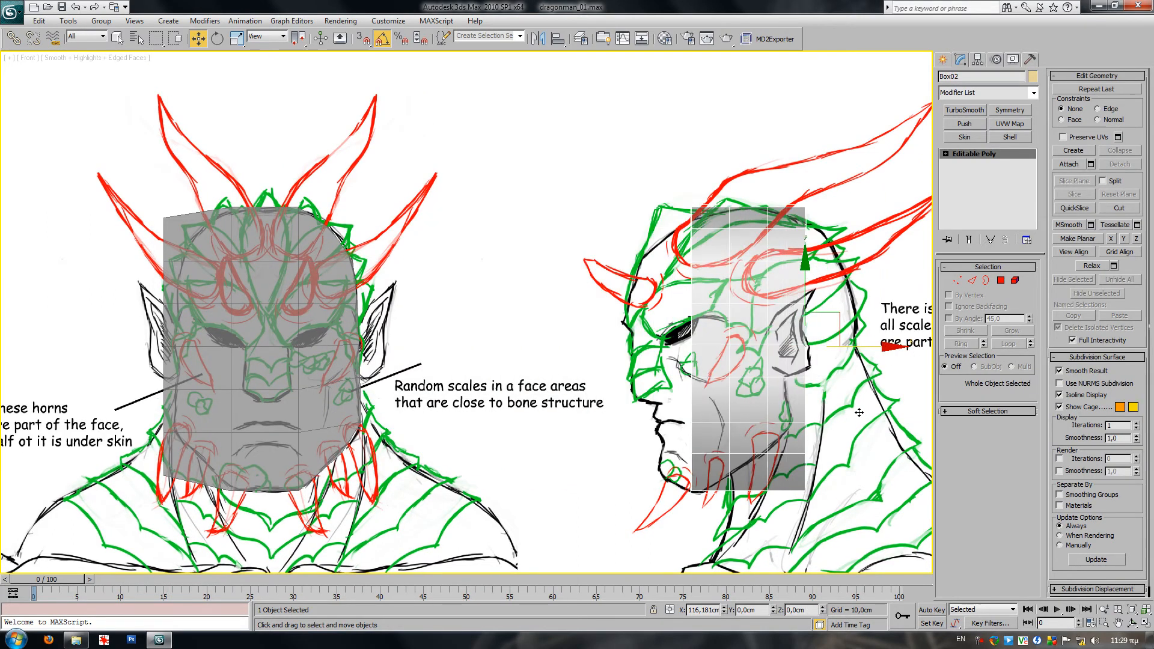
middle_drag(370, 405, 496, 390)
middle_drag(592, 384, 452, 393)
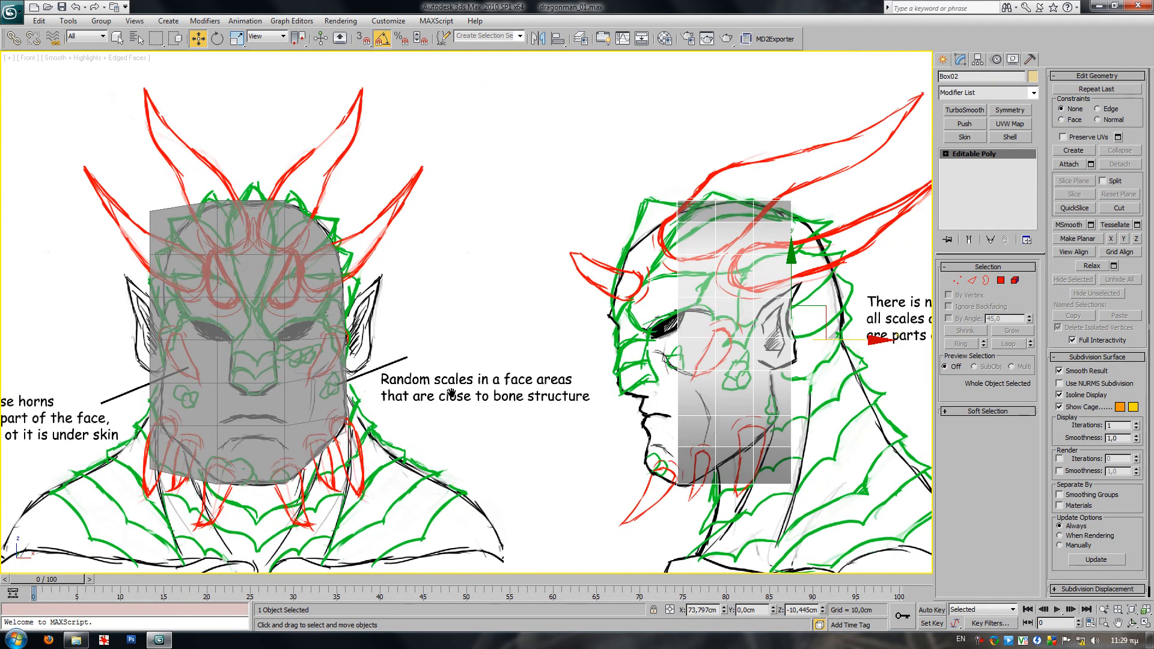
click(294, 339)
click(709, 350)
middle_drag(709, 351, 703, 347)
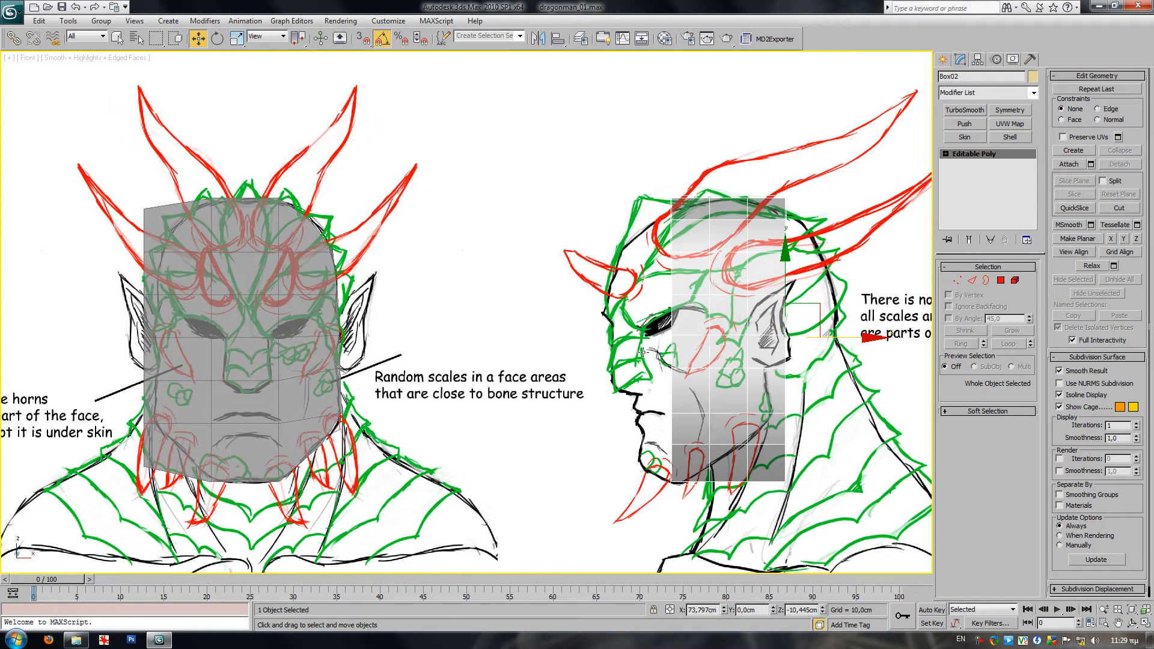
middle_drag(594, 390, 616, 363)
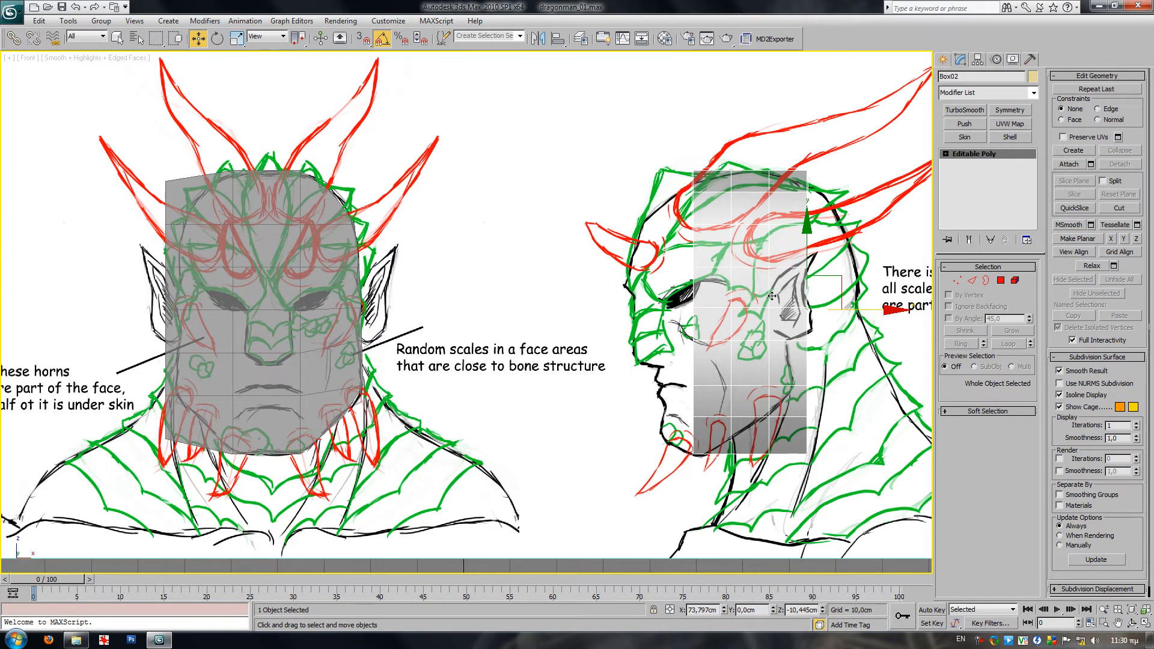
middle_drag(663, 321, 658, 329)
scroll(658, 329, down, 3)
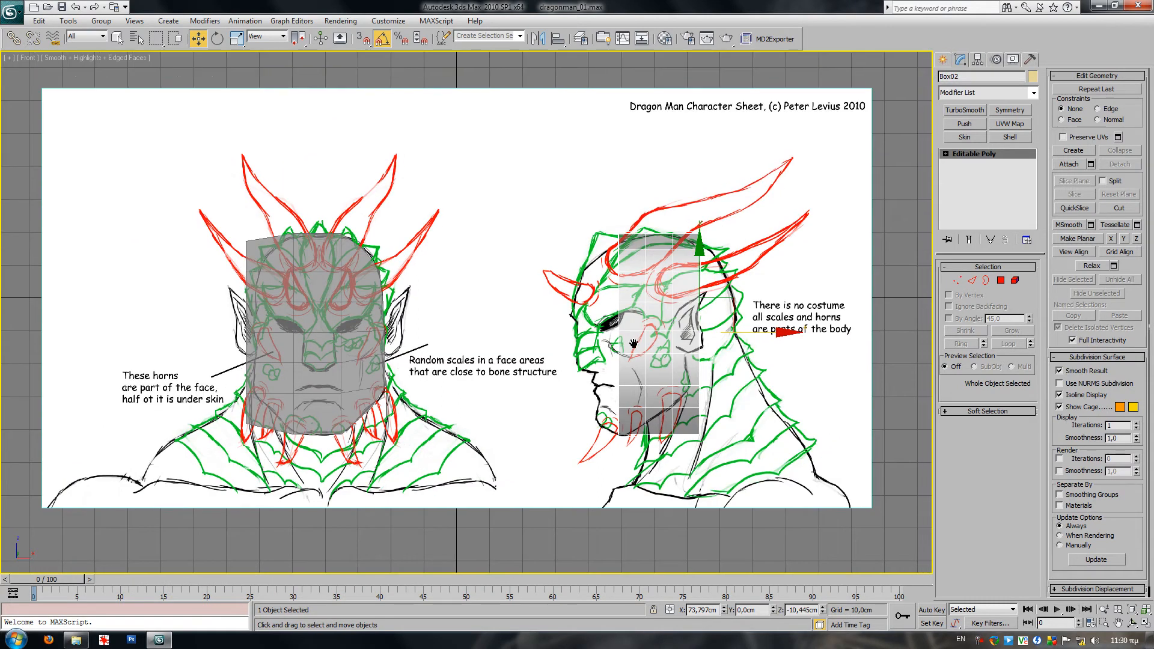
- Save the scene as a new incremental version, dragonman_02
click(11, 11)
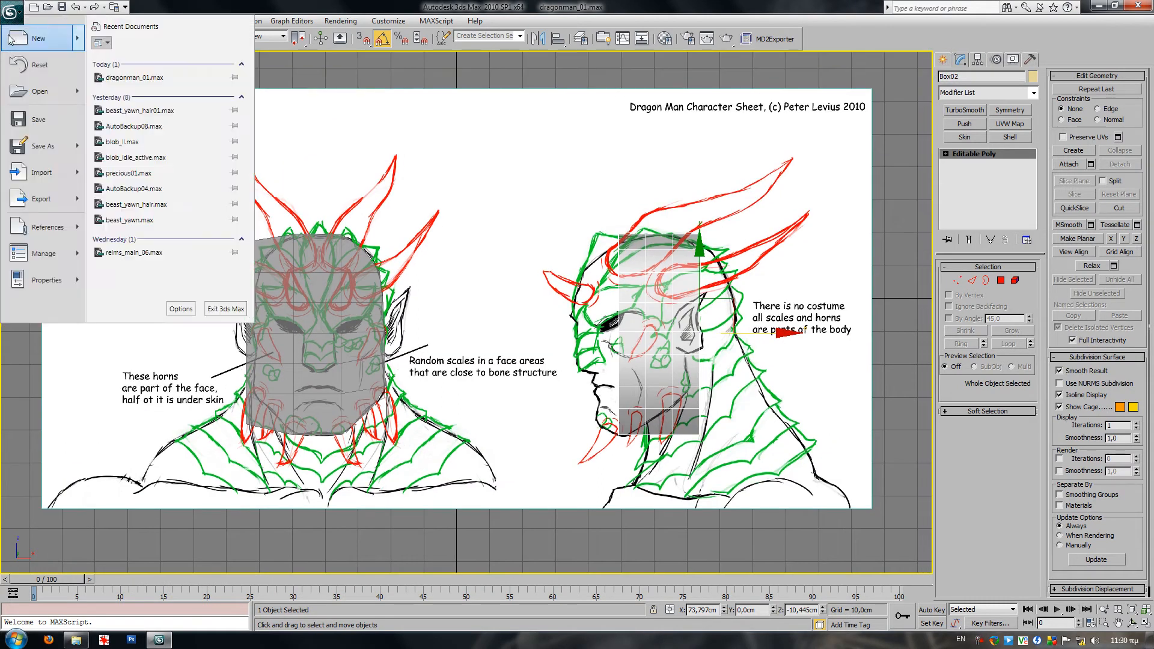
click(36, 147)
click(358, 412)
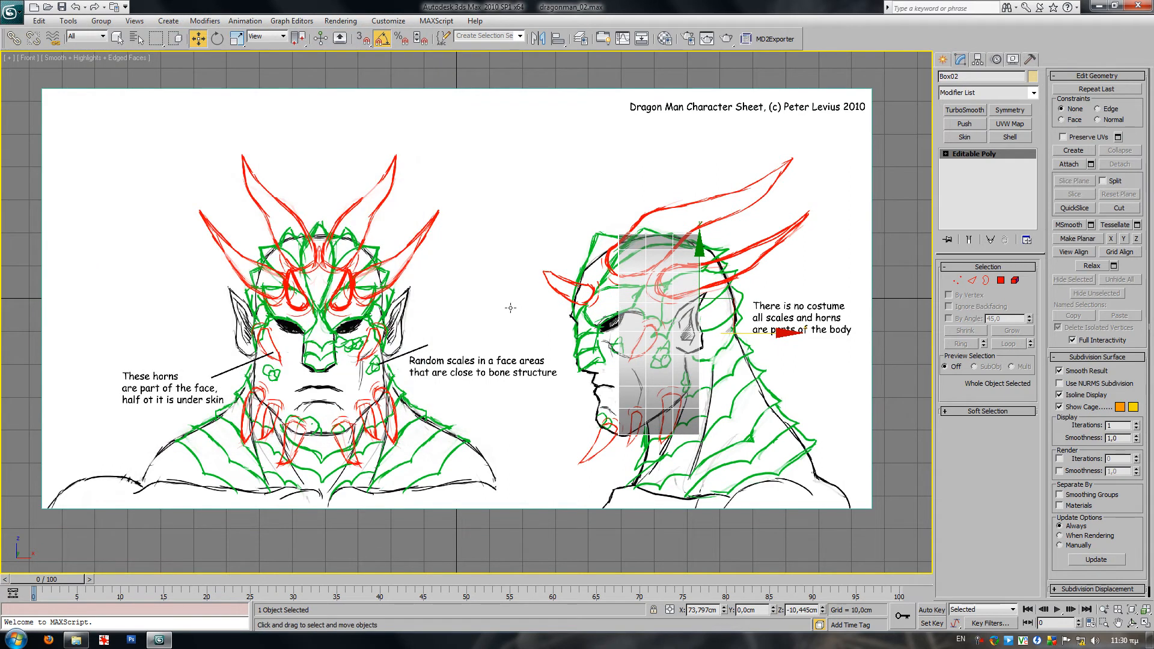
middle_drag(441, 301, 446, 300)
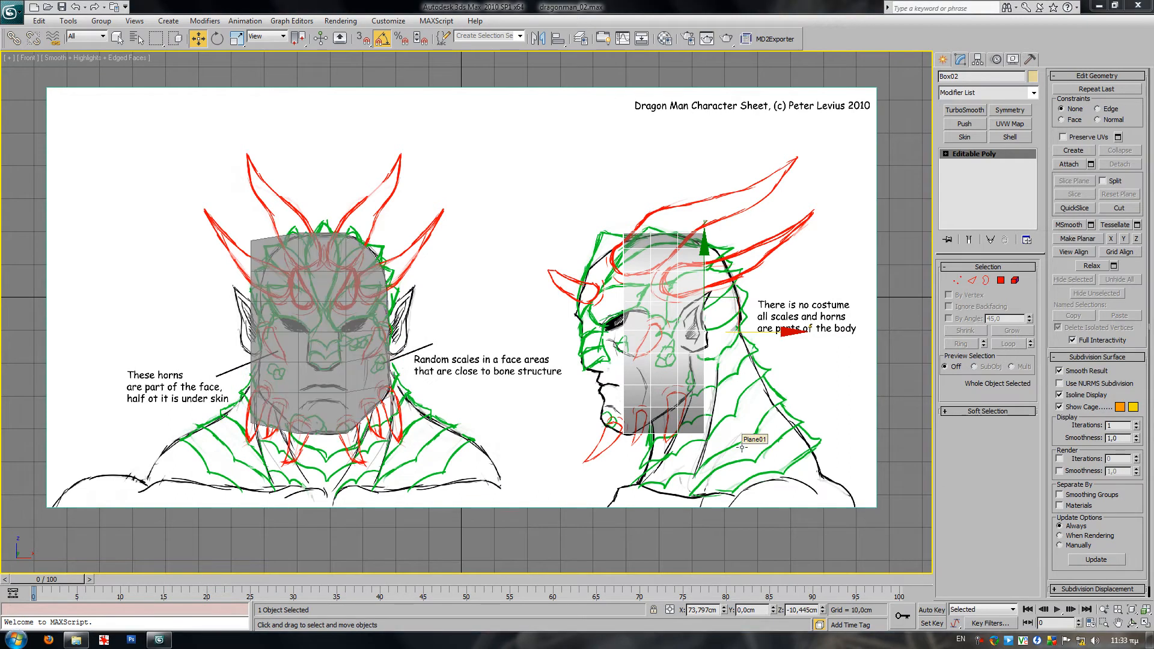
- Start vertex editing on the side-view head copy, toggling its see-through display
middle_drag(739, 447, 680, 443)
scroll(683, 440, up, 2)
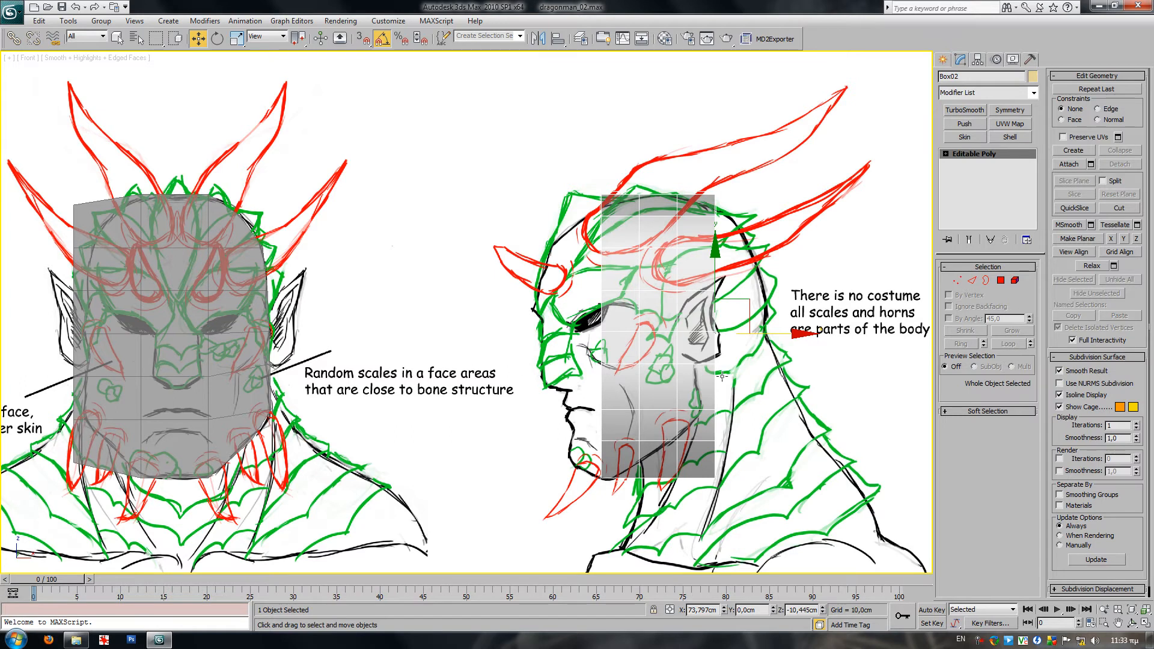
key(alt+x)
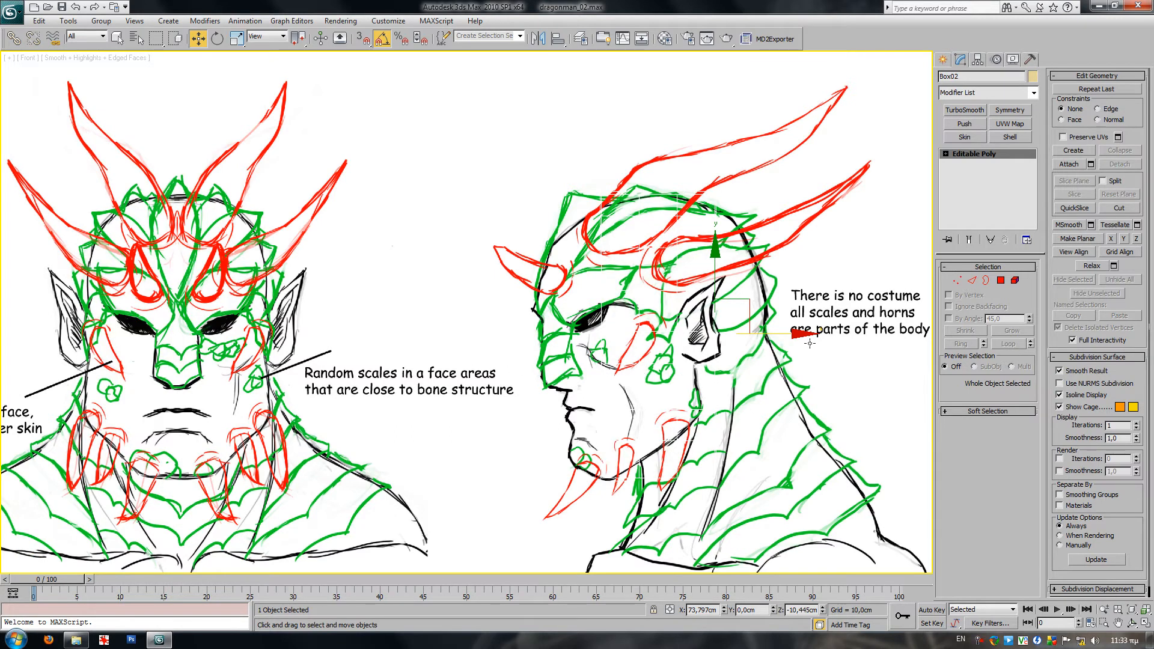
click(956, 280)
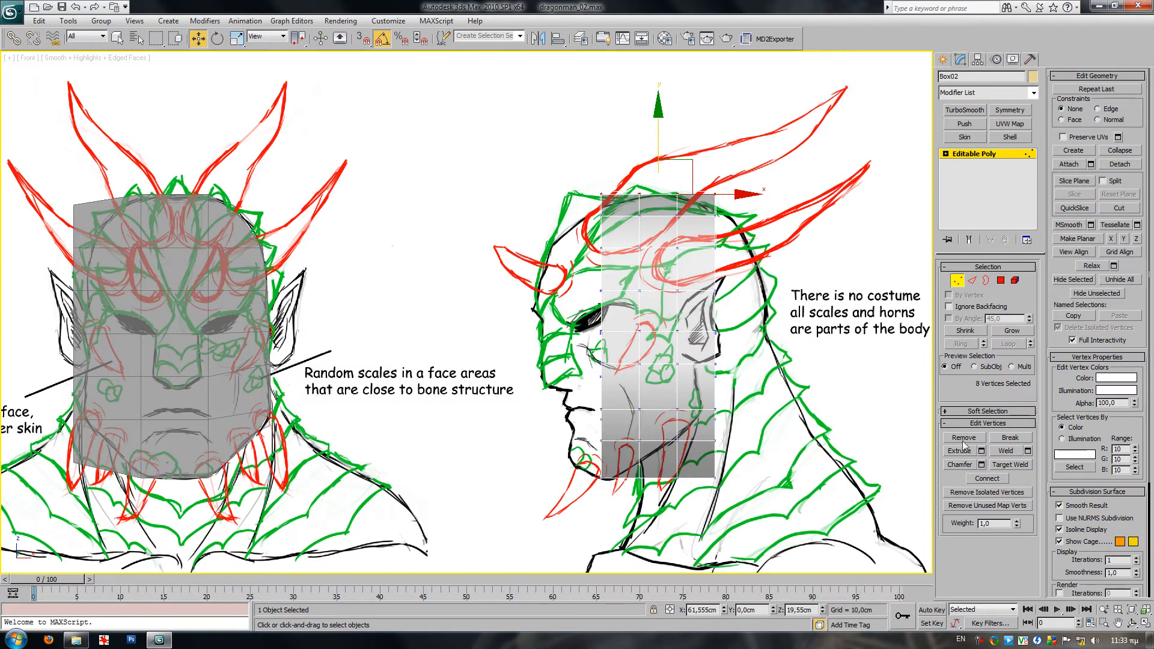
drag(578, 468, 613, 489)
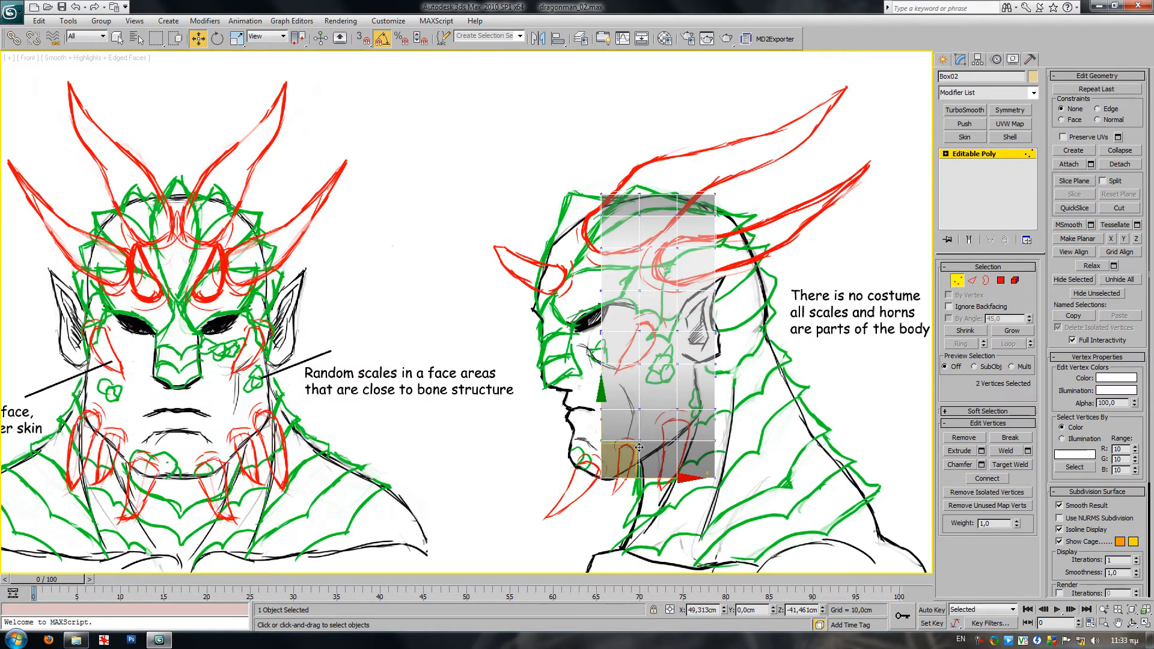
middle_drag(488, 409, 508, 383)
drag(644, 417, 595, 406)
key(ctrl+z)
- Move the side-view head's front column of vertices forward to the drawn face and scale it shorter vertically
middle_drag(677, 410, 633, 416)
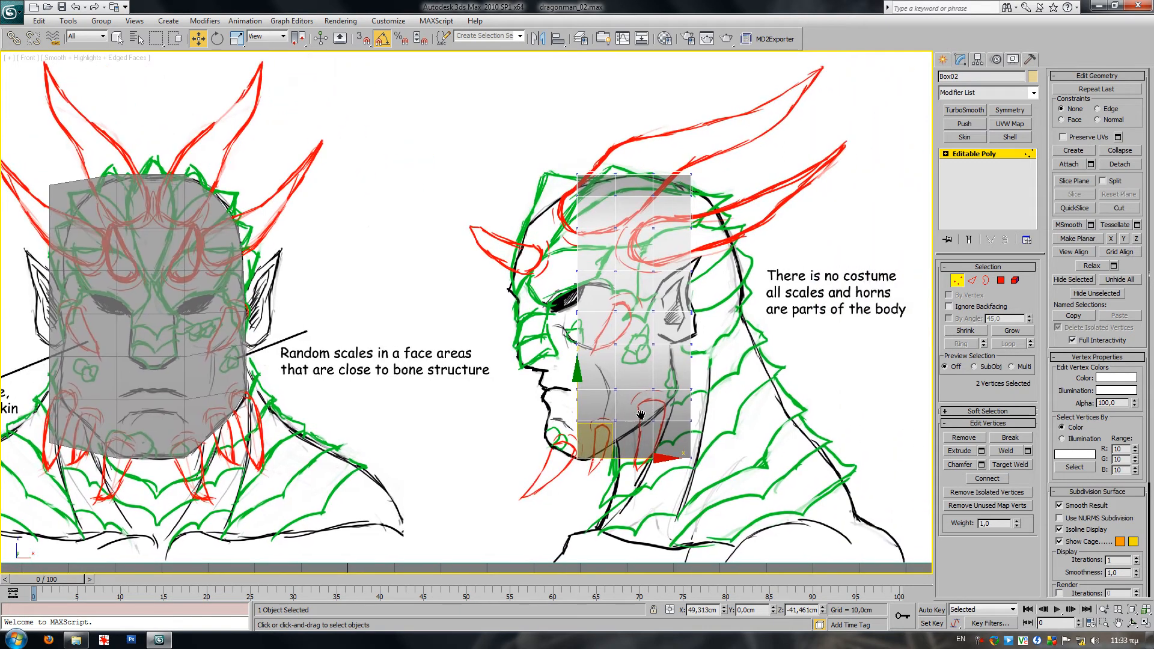
drag(545, 165, 592, 468)
drag(612, 290, 584, 295)
key(r)
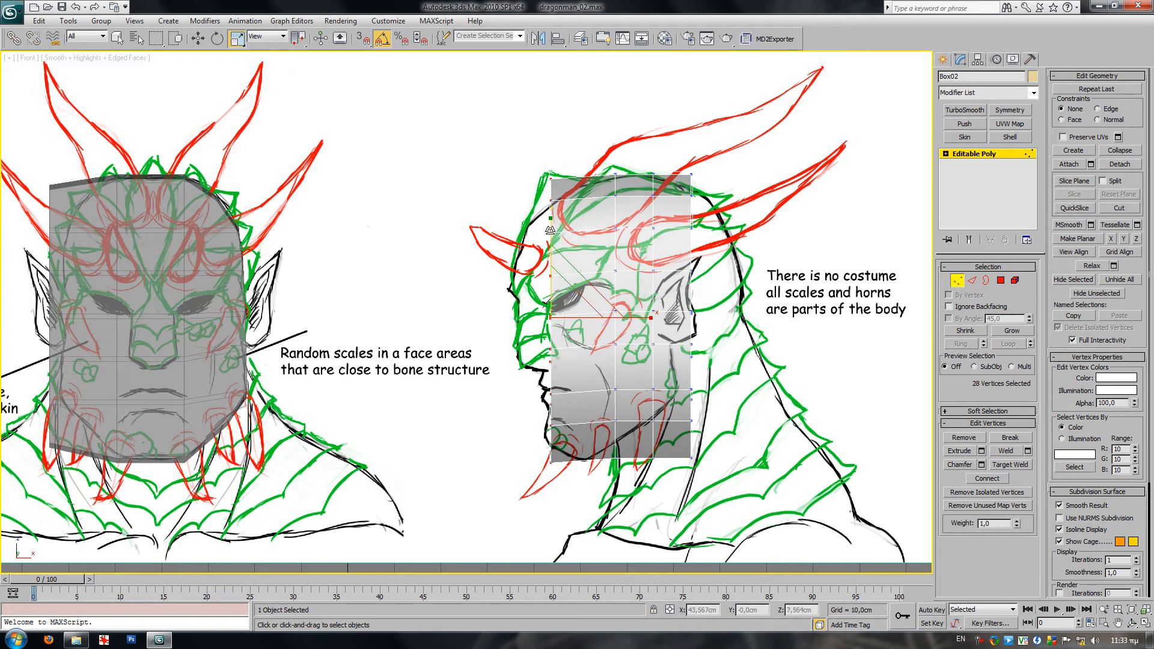
drag(550, 230, 550, 238)
key(w)
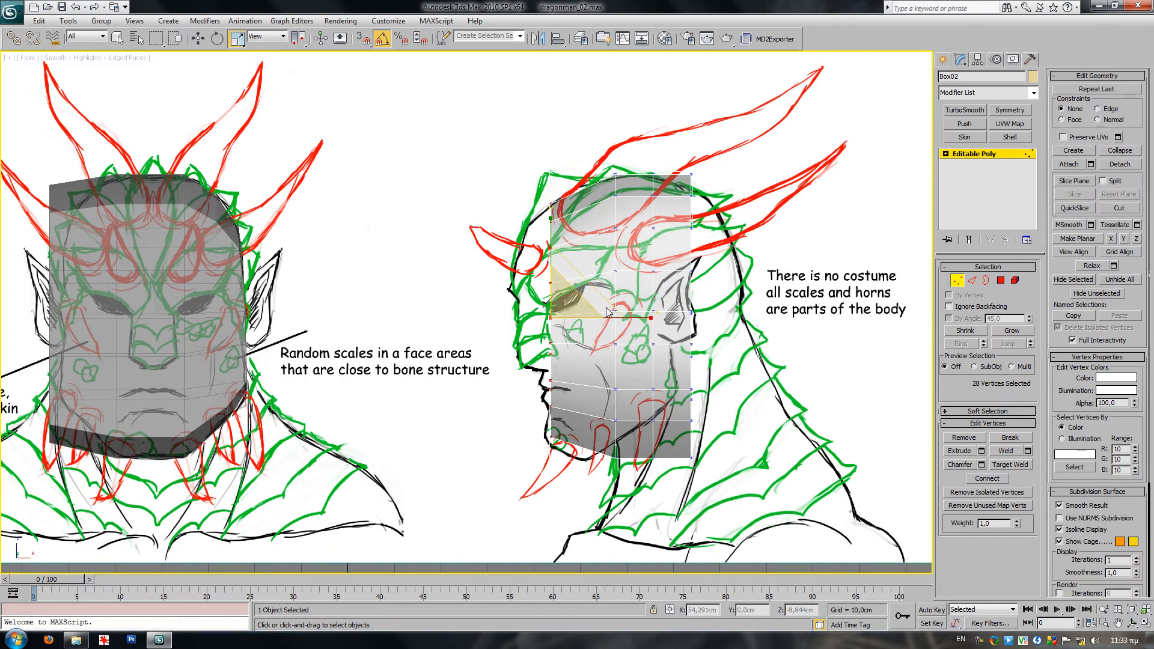
drag(623, 316, 610, 317)
- Tilt the front vertex column to the face angle and push its upper vertices out to the brow and nose profile
key(e)
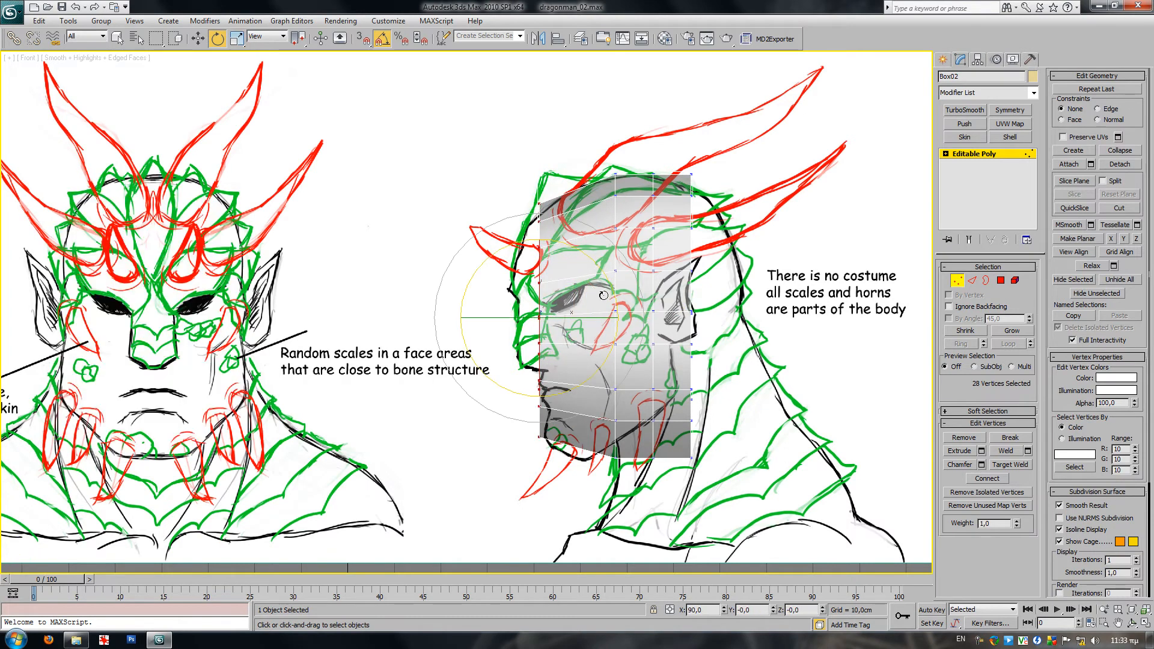
drag(600, 270, 598, 264)
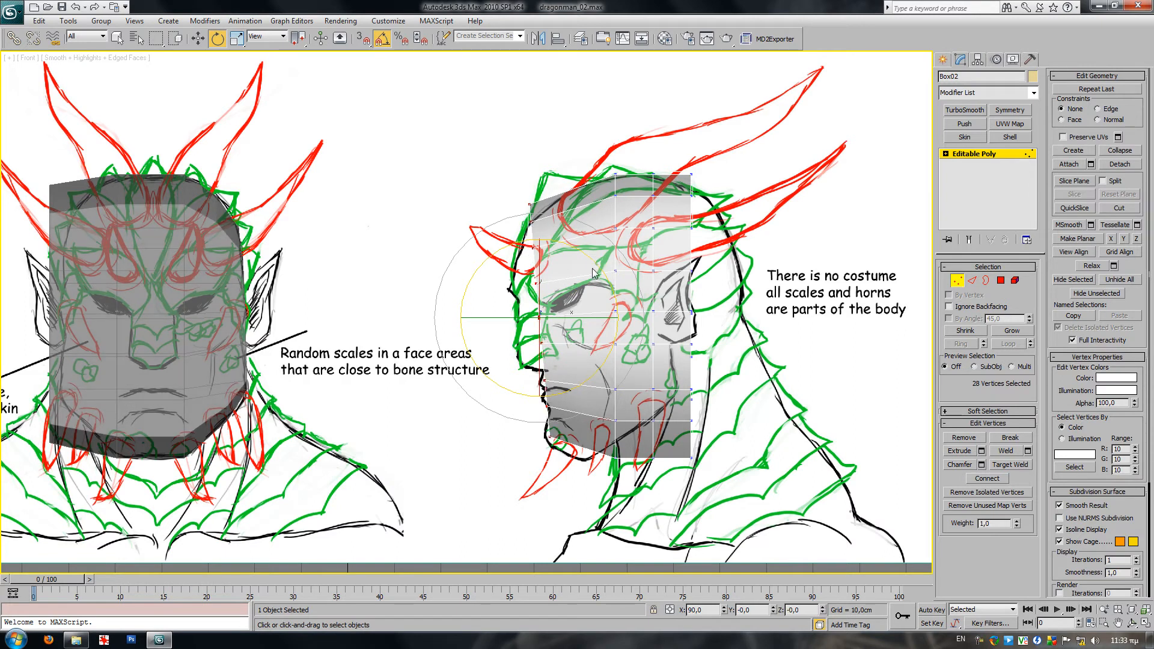
key(w)
drag(504, 246, 560, 366)
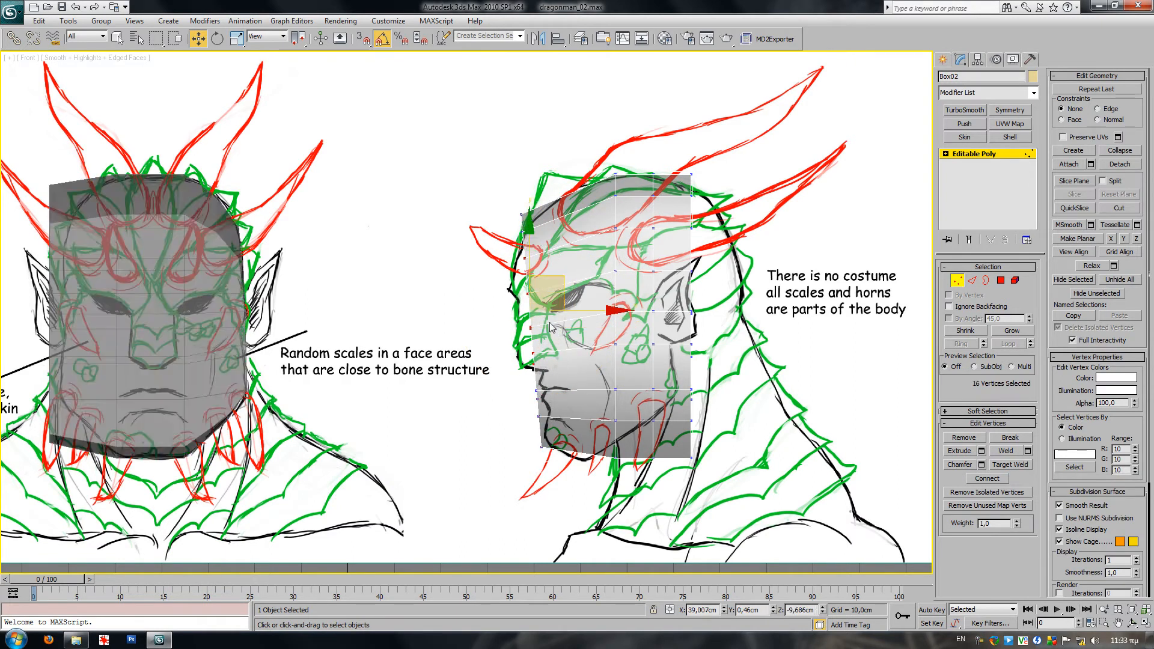
drag(560, 278, 546, 288)
- Tilt, shift forward and vertically scale the second vertex column so it follows the slope of the face
drag(591, 150, 631, 459)
key(e)
drag(661, 250, 656, 246)
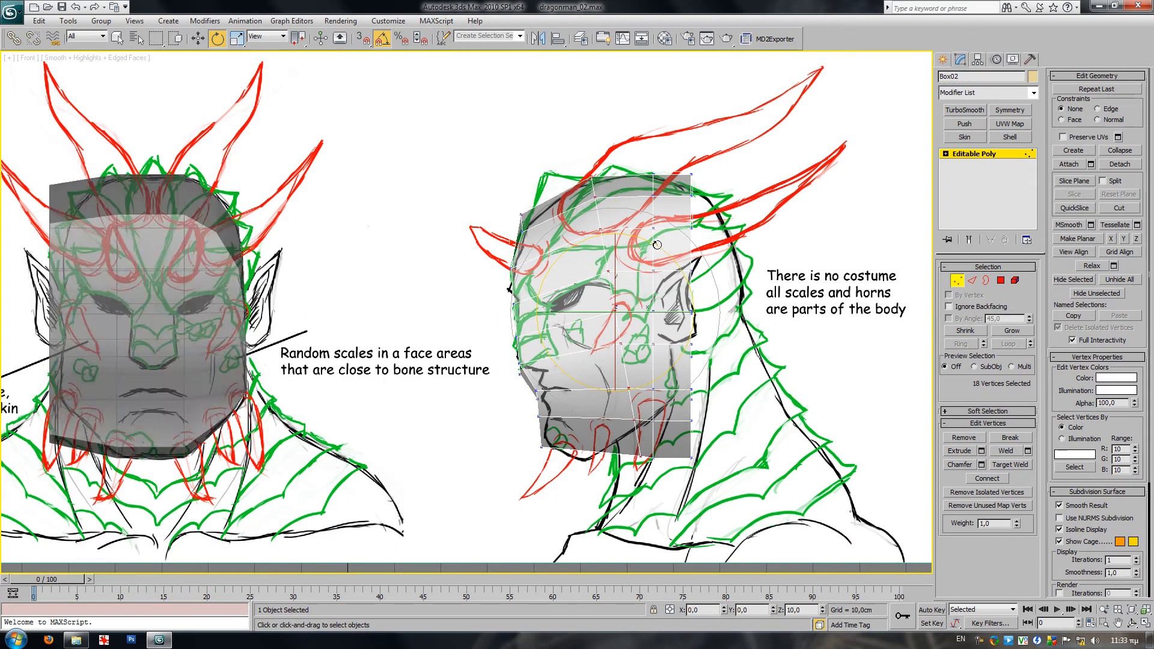
key(w)
key(e)
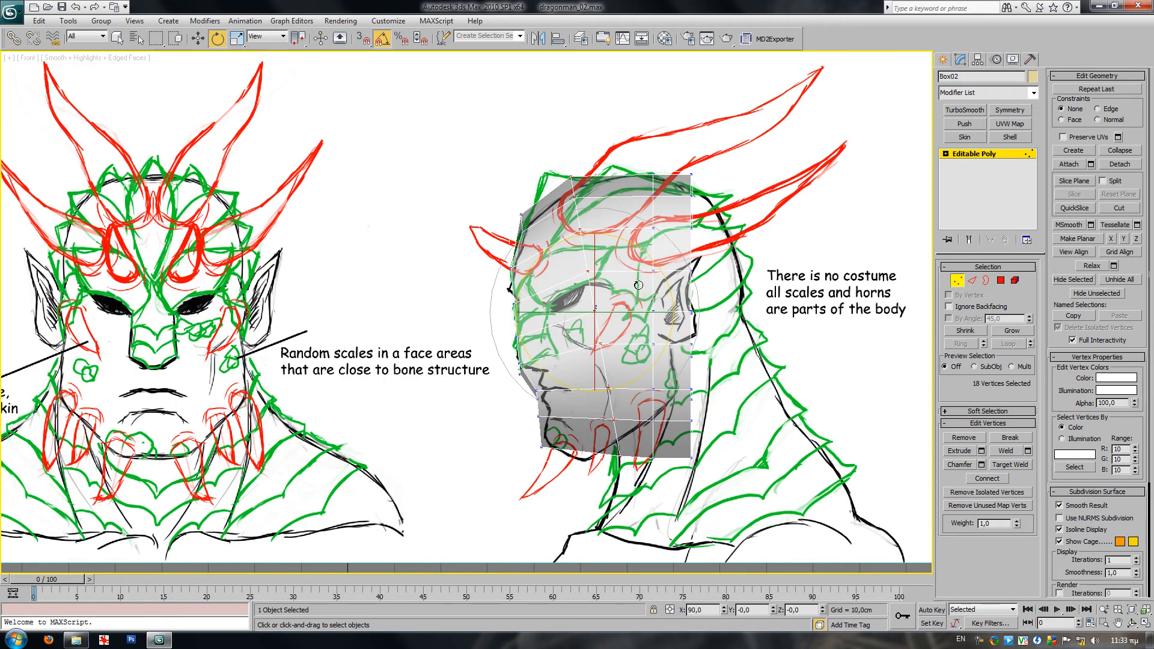
drag(649, 258, 651, 261)
key(r)
drag(593, 222, 593, 224)
- Move the lower front vertices of the side-view head onto the drawn chin outline
drag(560, 430, 531, 459)
key(w)
drag(573, 424, 607, 436)
drag(522, 406, 560, 432)
mouse_move(573, 390)
mouse_down()
mouse_move(578, 412)
mouse_move(562, 407)
mouse_move(578, 406)
mouse_up()
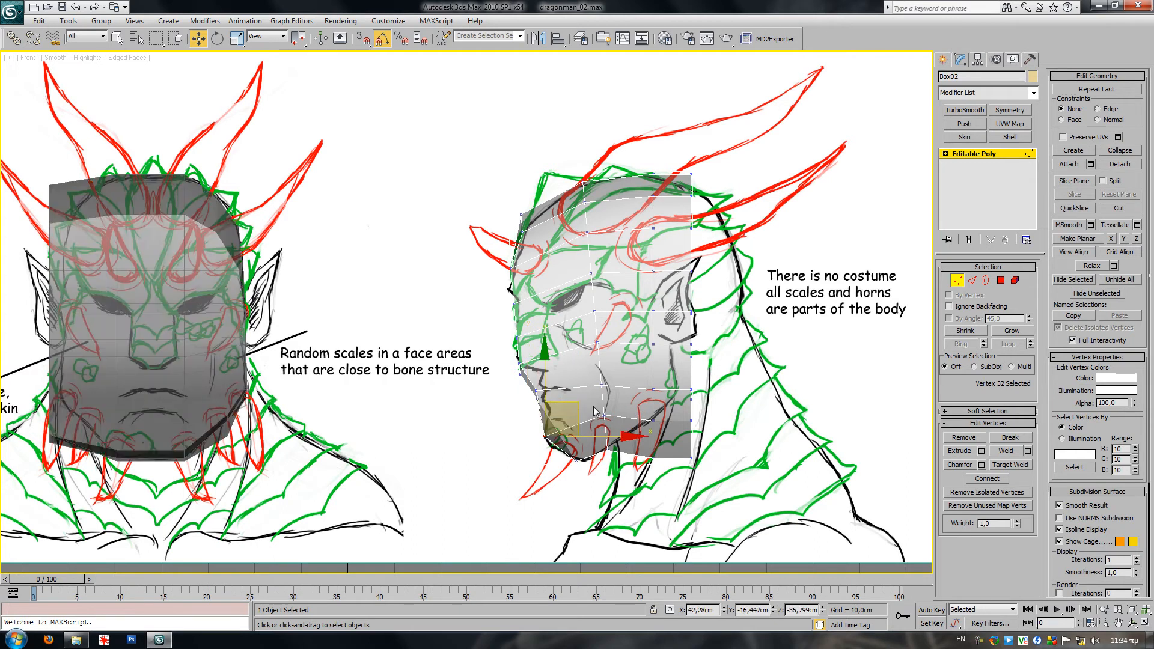
- Rotate the rearmost and third vertex columns so they lean along the back of the head and neck
middle_drag(711, 431, 716, 458)
drag(733, 183, 682, 494)
key(e)
drag(739, 279, 785, 294)
key(w)
drag(677, 187, 646, 497)
key(e)
drag(712, 287, 709, 280)
key(w)
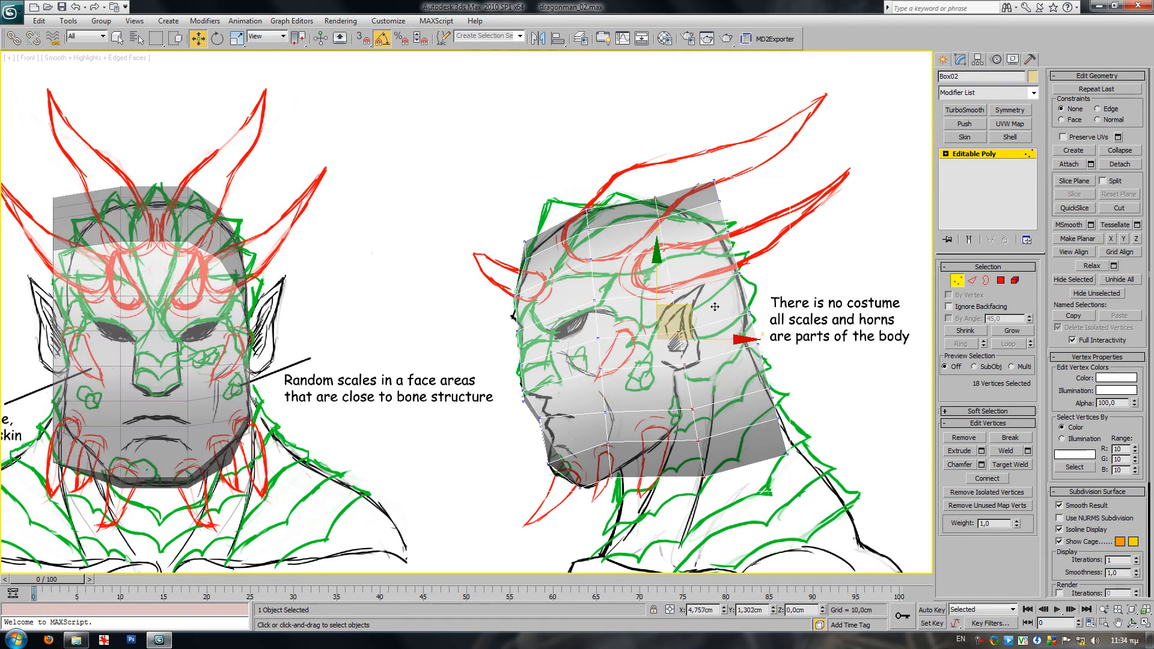
- Raise the lower vertices of the third column to even out the rows between jaw and neck
drag(730, 434, 676, 499)
drag(725, 394, 678, 489)
drag(718, 426, 710, 403)
- Move the forehead corner and rear crown corner vertices onto the drawn skull outline
drag(551, 228, 510, 268)
drag(555, 234, 559, 235)
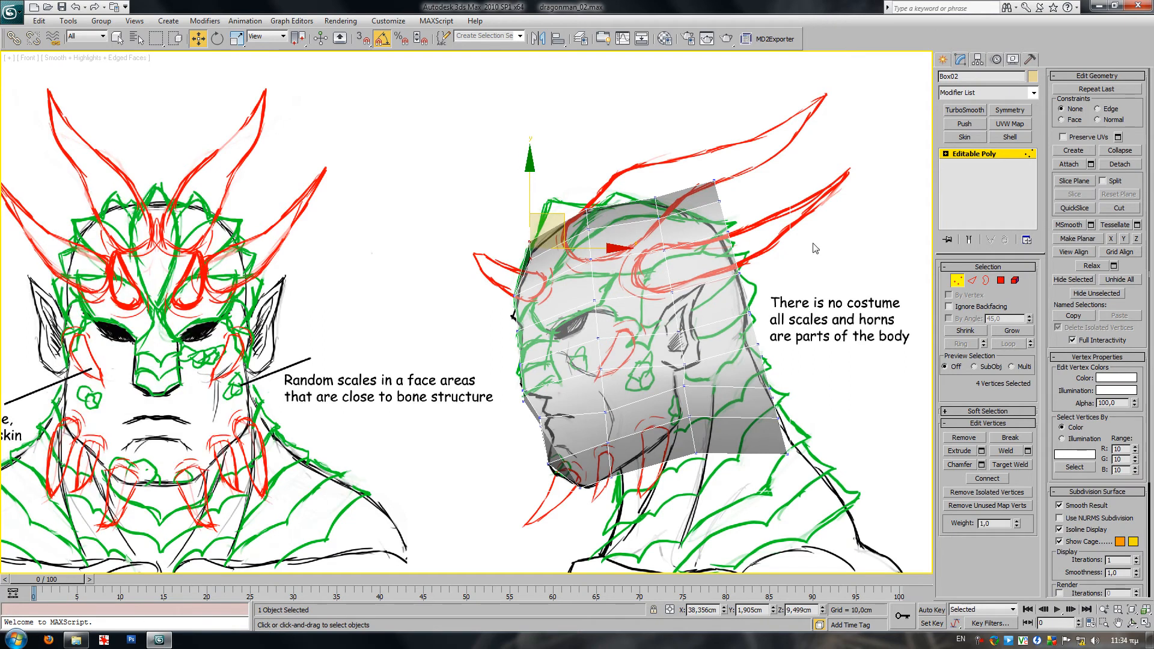
drag(741, 161, 684, 214)
drag(748, 155, 725, 176)
- Fit the side-view head's lowest vertices at the back of the neck and under the jaw to the sketch
mouse_move(790, 329)
mouse_down()
mouse_move(747, 363)
mouse_move(785, 343)
mouse_up()
drag(803, 430, 831, 421)
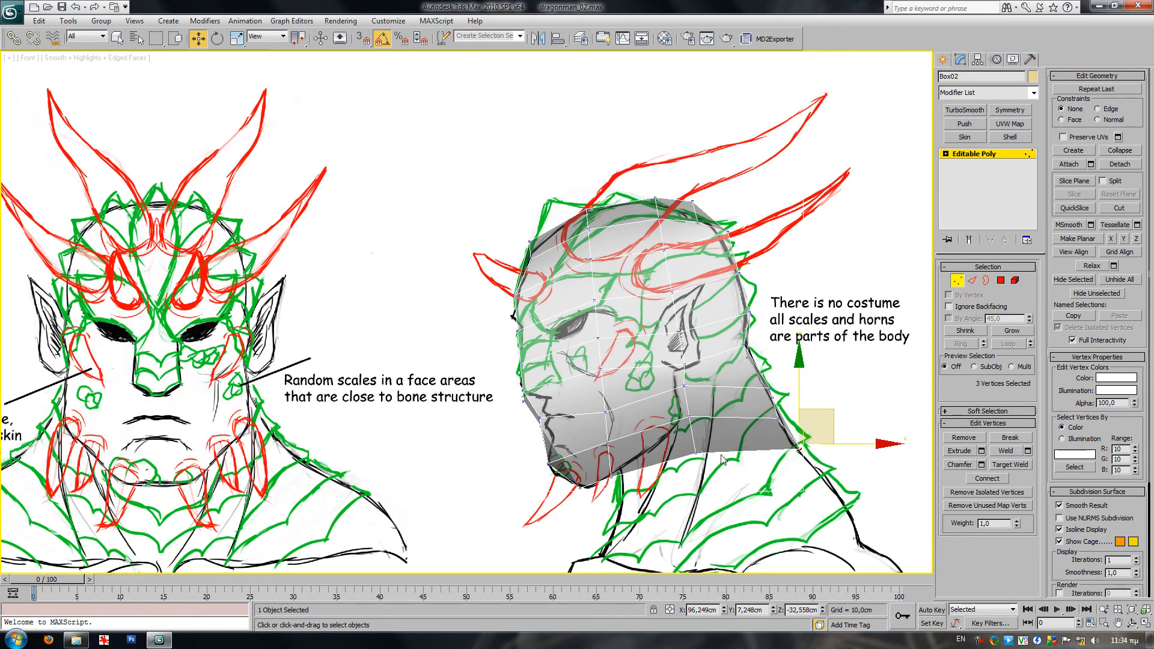
drag(641, 451, 613, 488)
drag(656, 437, 669, 426)
middle_drag(566, 411, 594, 443)
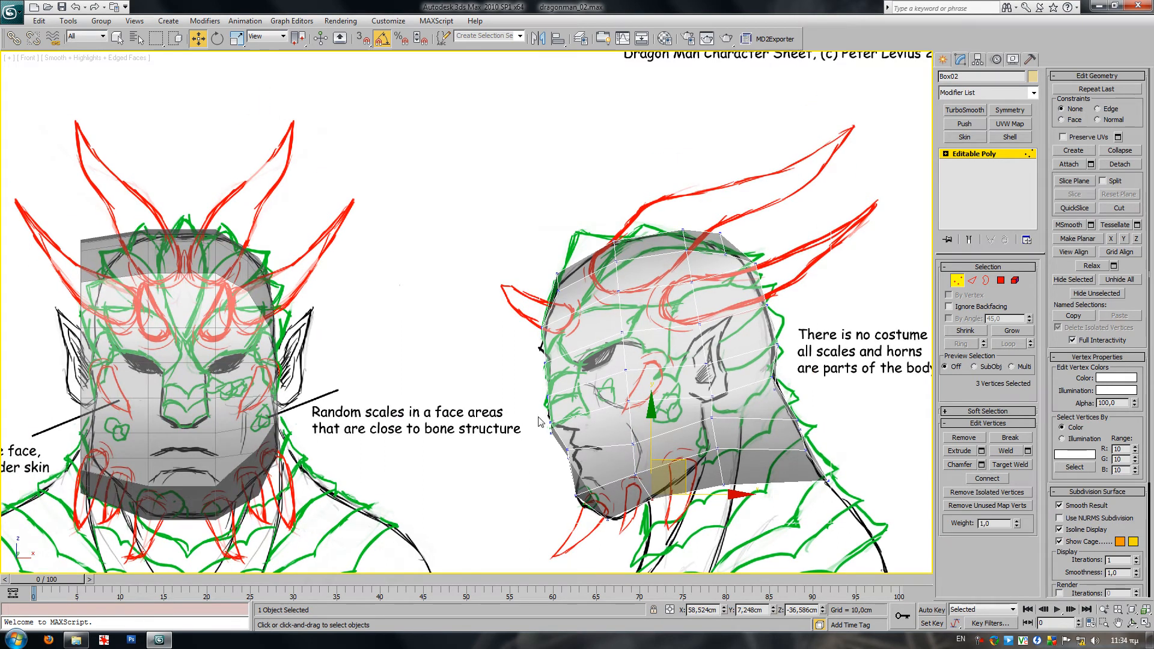
- Shift the second column's cheek vertices back toward the ear to space the rows more evenly
drag(540, 418, 580, 453)
mouse_move(533, 411)
mouse_down()
mouse_move(589, 471)
mouse_move(614, 445)
mouse_up()
click(649, 376)
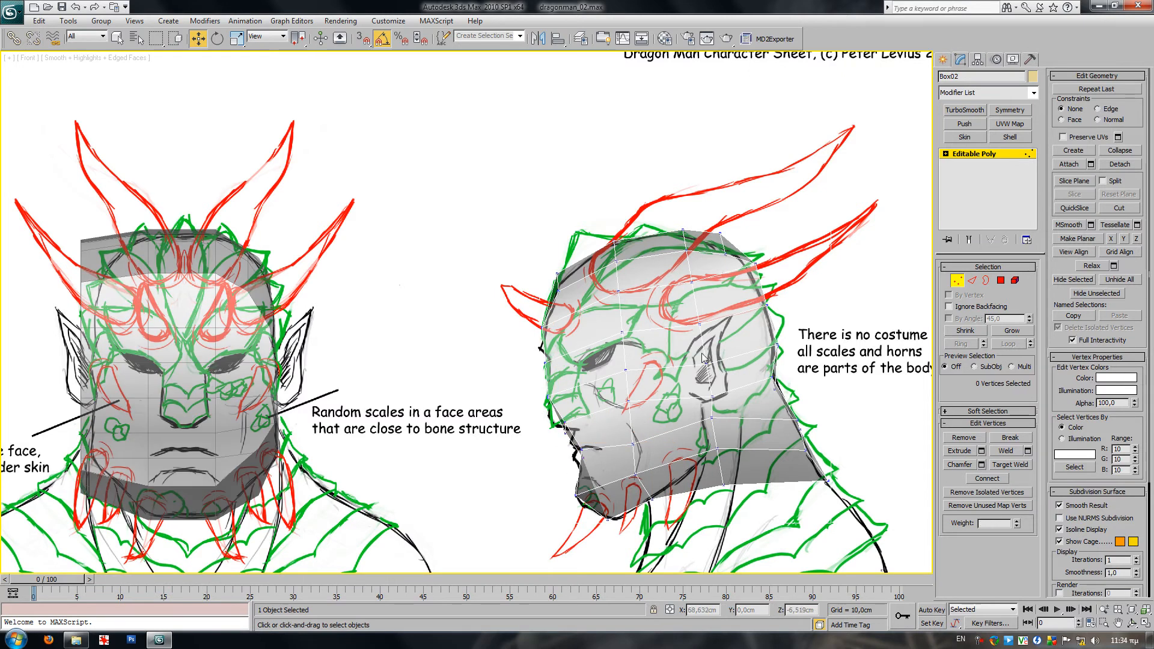
drag(604, 325, 659, 461)
drag(680, 400, 687, 363)
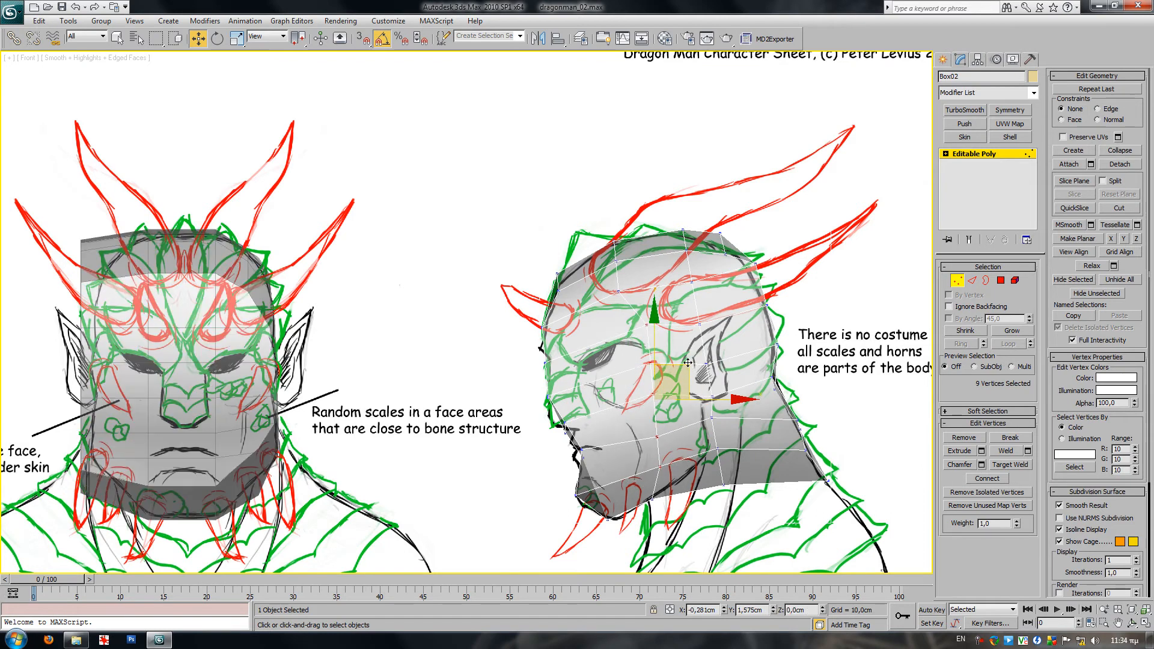
drag(604, 305, 634, 231)
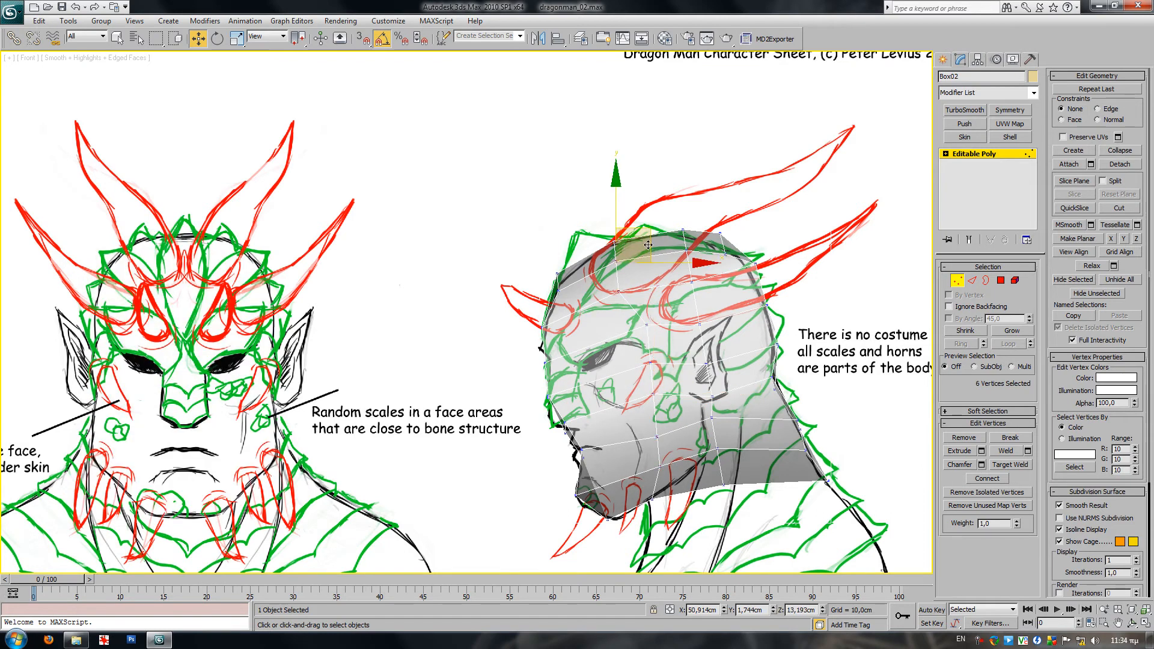
key(e)
- Leave vertex editing on the side-view copy and start editing the front-view head's vertices with the Move tool
middle_drag(418, 301, 525, 326)
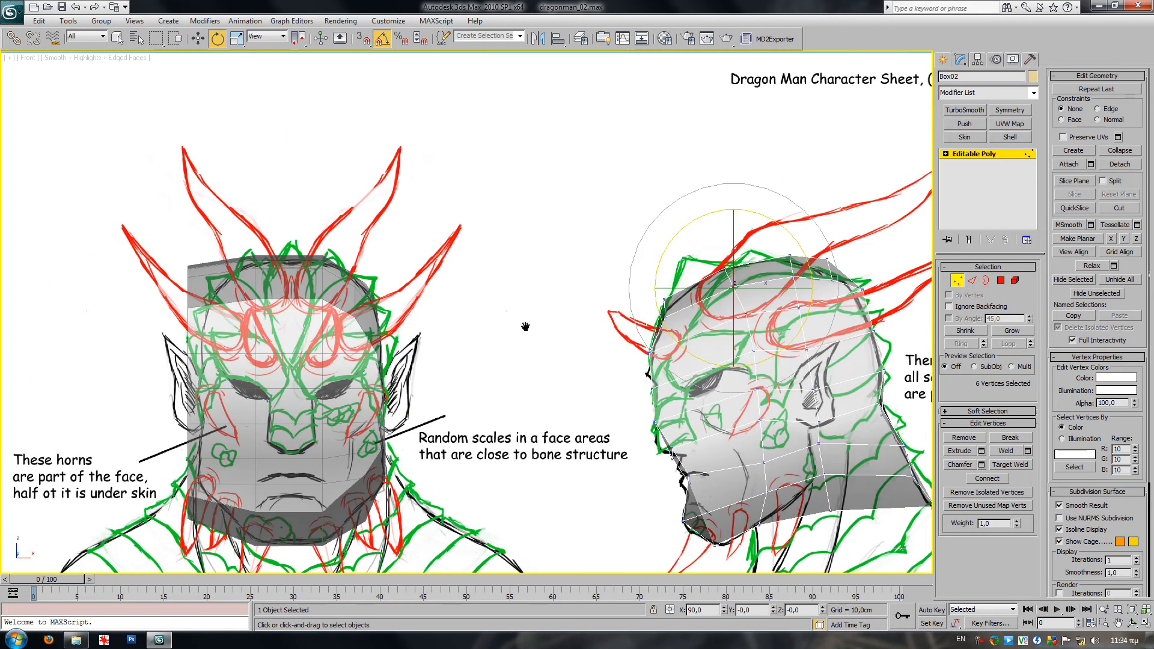
key(1)
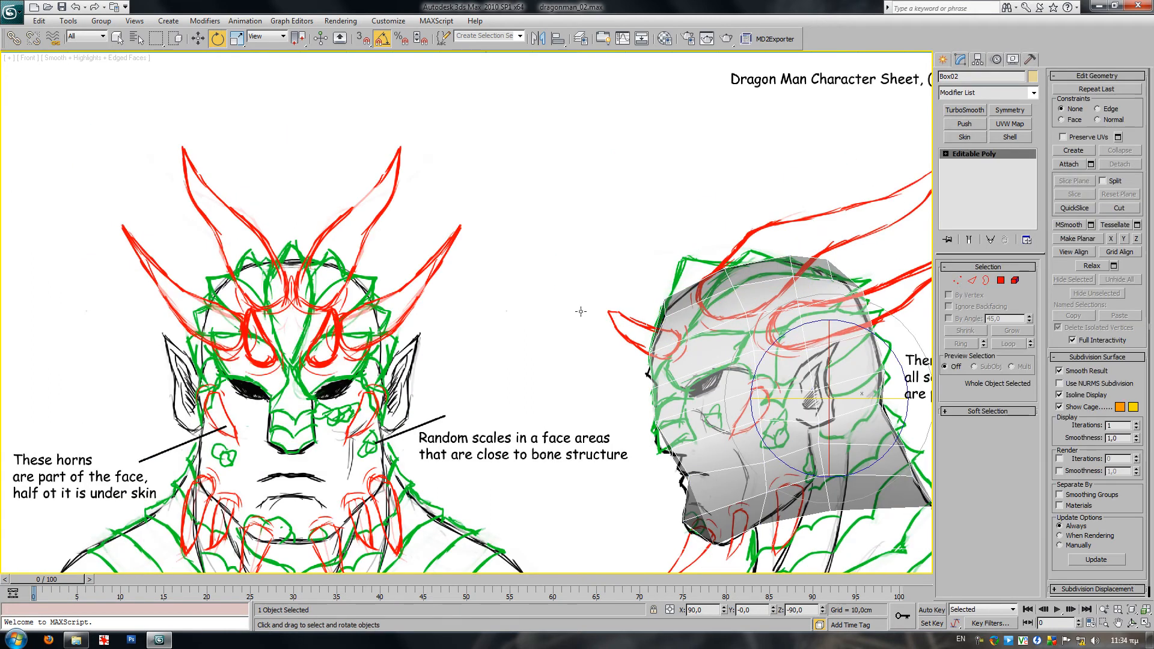
click(335, 354)
middle_drag(508, 337, 564, 330)
key(1)
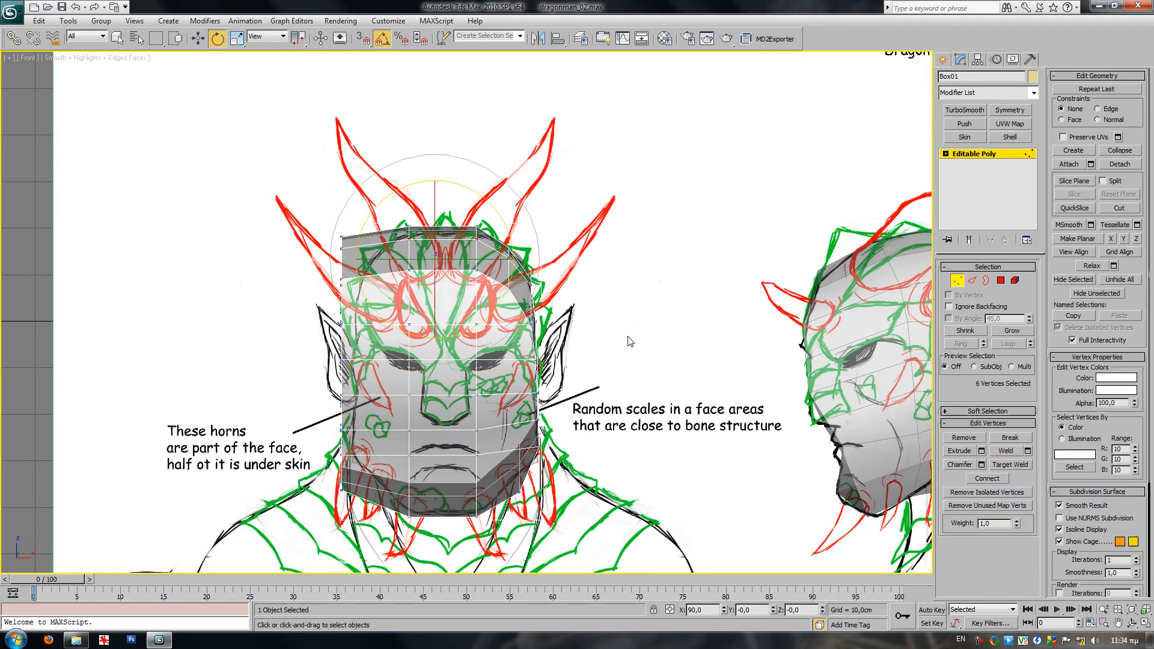
key(w)
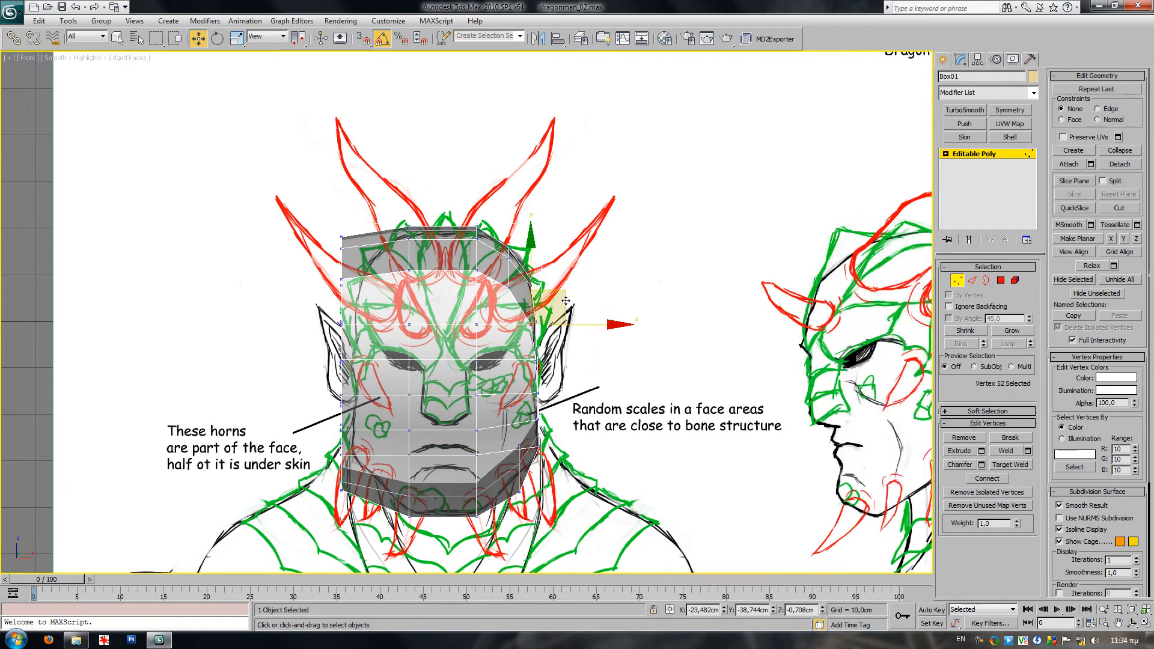
- Move the front-view head's vertices beside and below the eye up and inward to shape the eye area
click(518, 323)
click(537, 360)
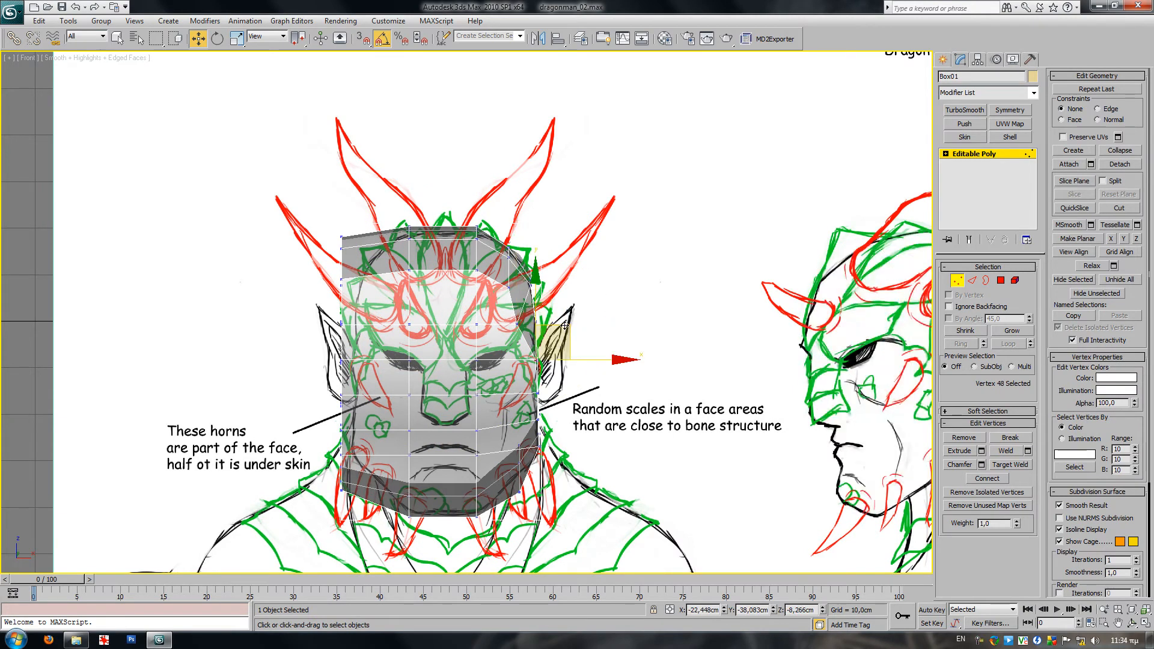
drag(564, 326, 552, 309)
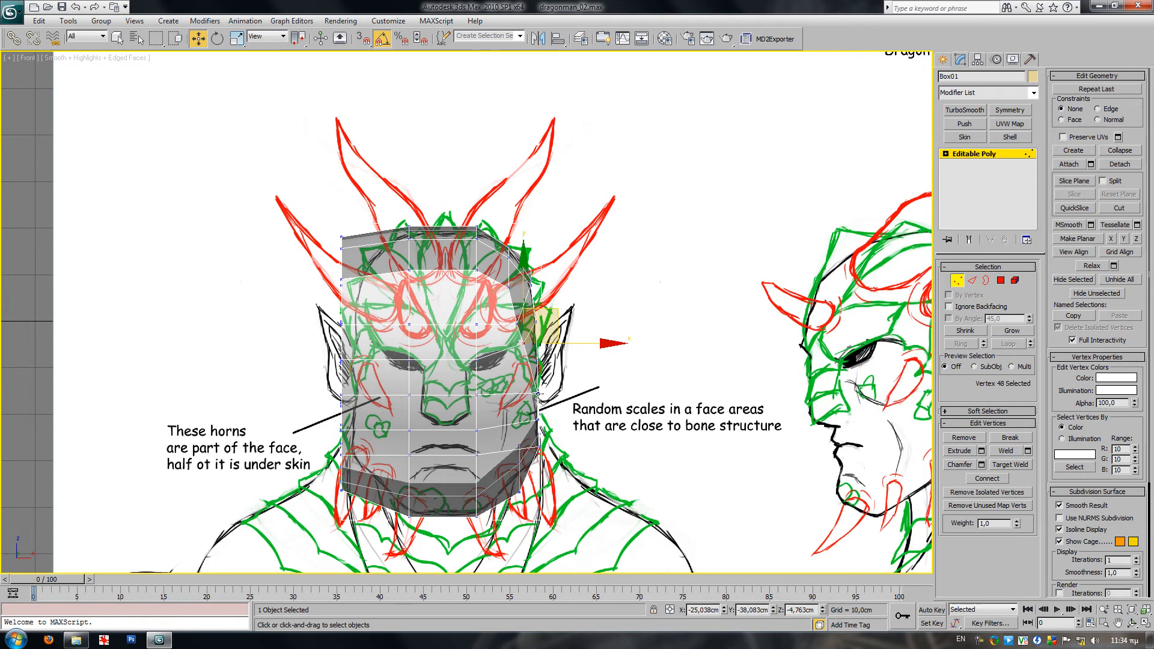
click(477, 395)
drag(505, 373, 495, 360)
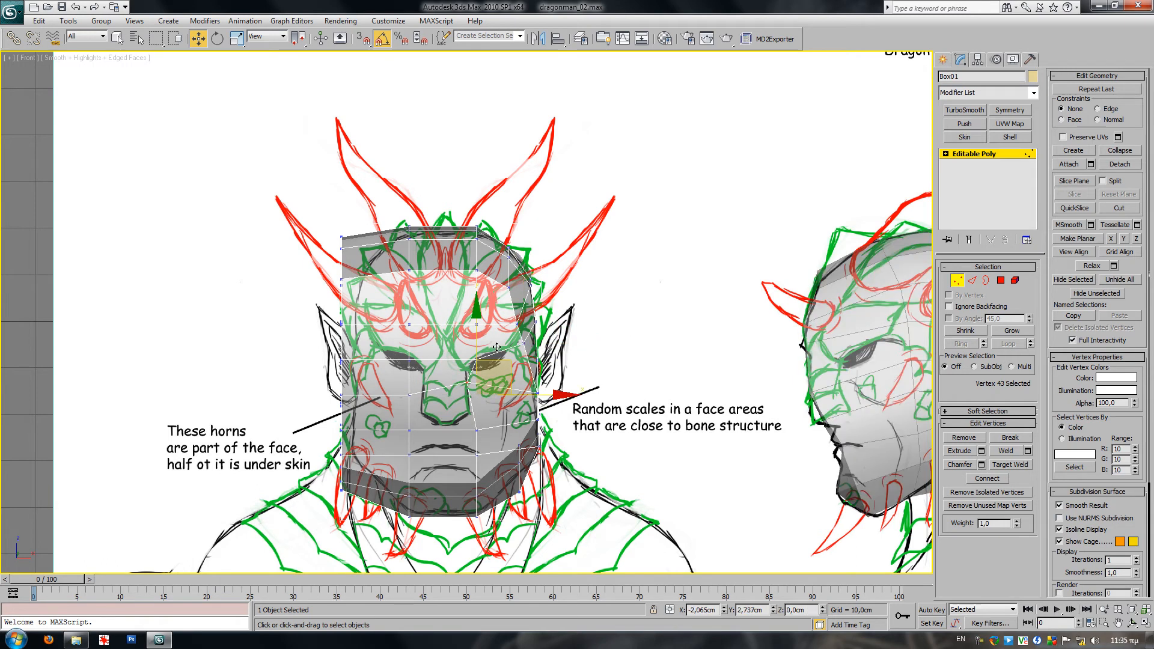
click(536, 392)
drag(536, 392, 514, 373)
- Pull the outer cheek and jaw vertices of the front-view head inward to the drawn face contour
click(516, 419)
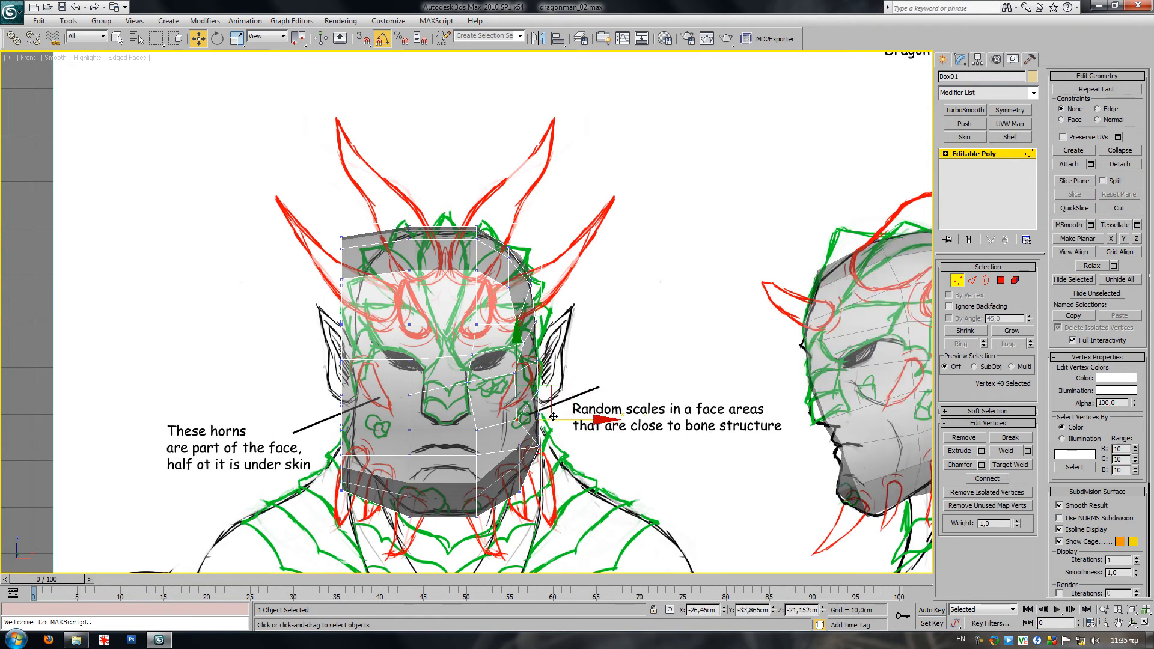
click(538, 448)
drag(579, 446, 560, 447)
click(518, 492)
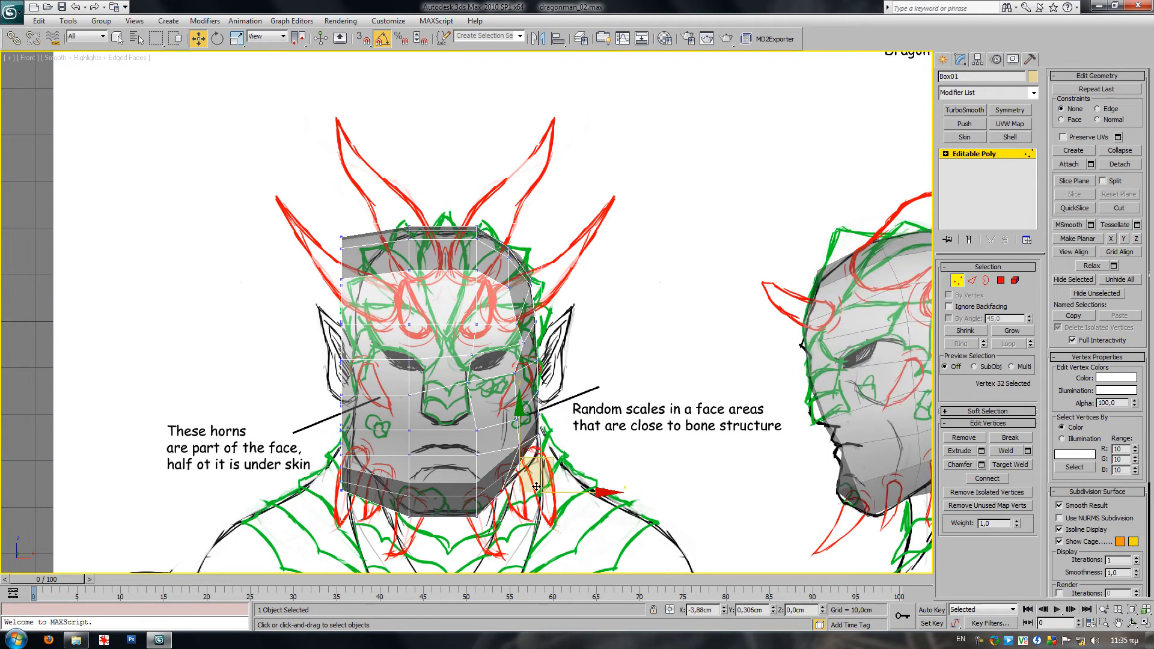
drag(536, 486, 512, 473)
click(519, 462)
drag(559, 432, 534, 441)
drag(571, 405, 572, 411)
- Switch to the top view and start vertex editing on the side-view head copy
middle_drag(572, 460, 477, 452)
mouse_move(651, 416)
middle_down()
mouse_move(572, 430)
mouse_move(696, 399)
middle_up()
middle_drag(566, 394, 608, 391)
key(p)
mouse_move(435, 386)
middle_down()
mouse_move(447, 386)
mouse_move(394, 396)
mouse_move(427, 392)
middle_up()
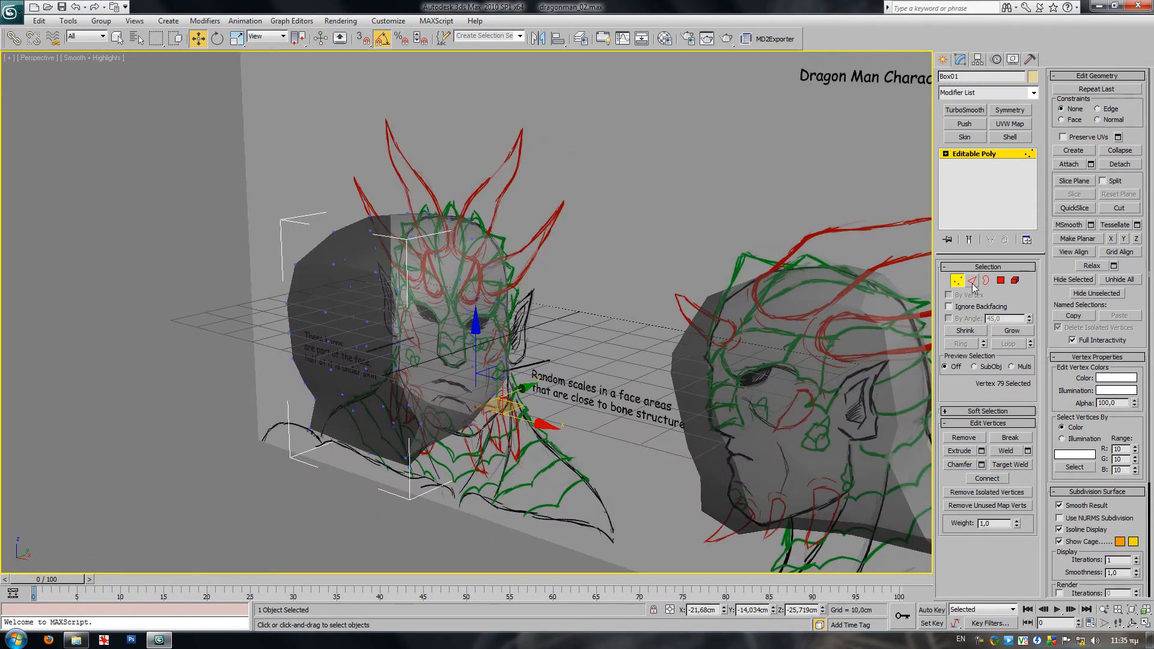
key(t)
middle_drag(589, 355, 669, 352)
scroll(590, 368, up, 3)
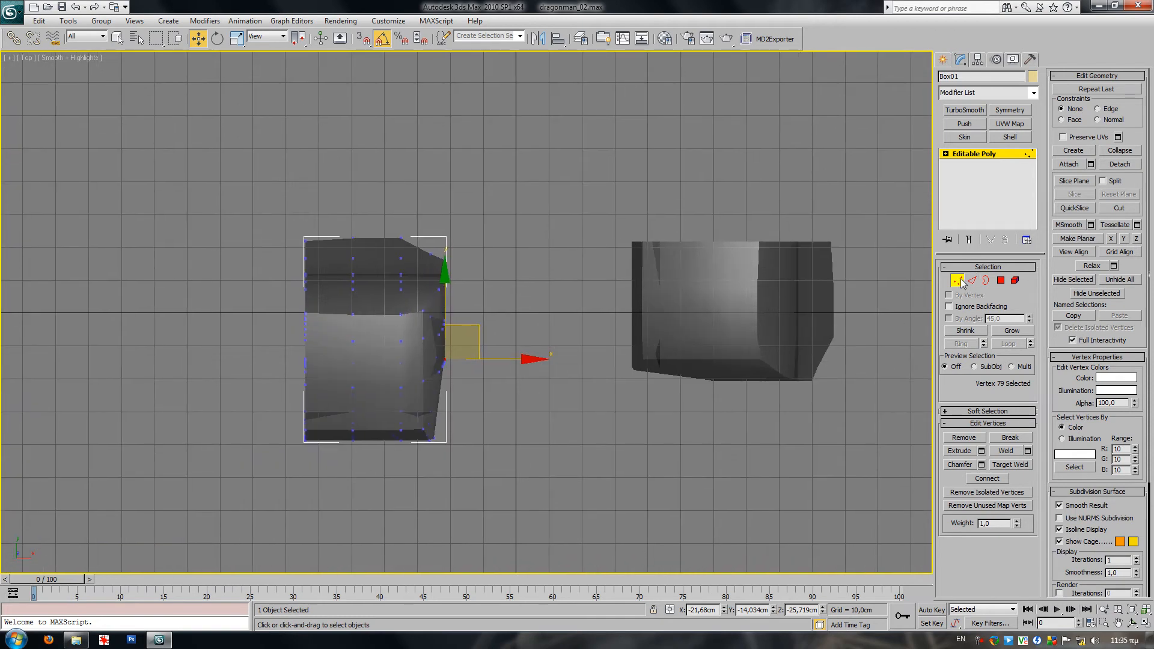
click(957, 280)
middle_drag(797, 334, 678, 361)
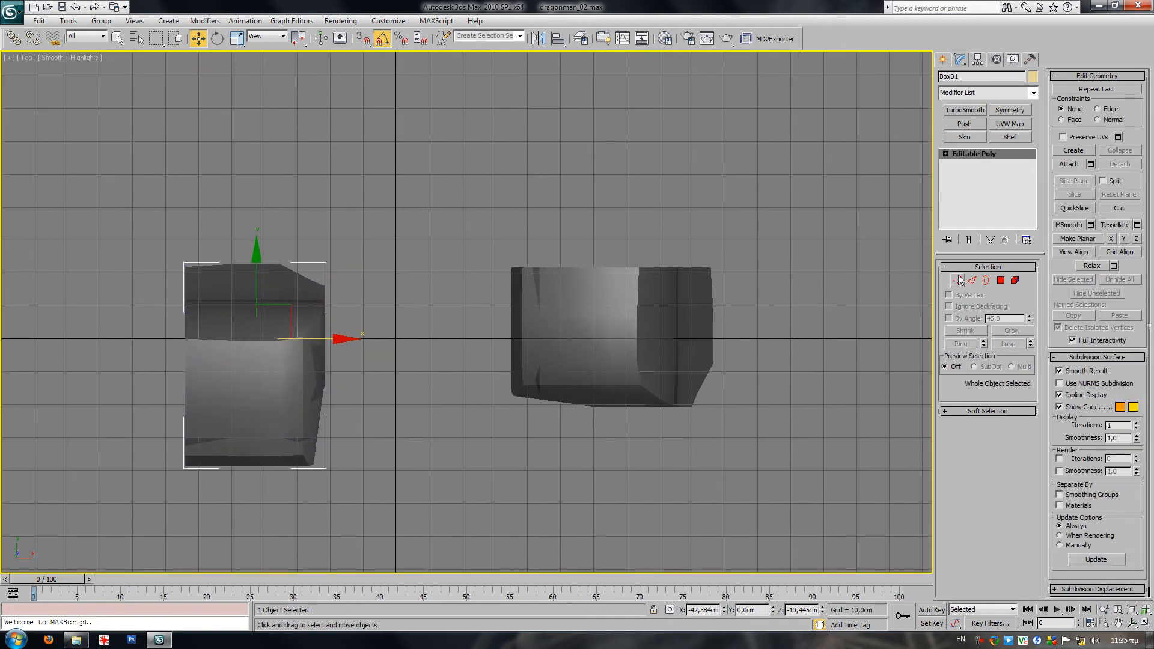
click(646, 372)
click(957, 281)
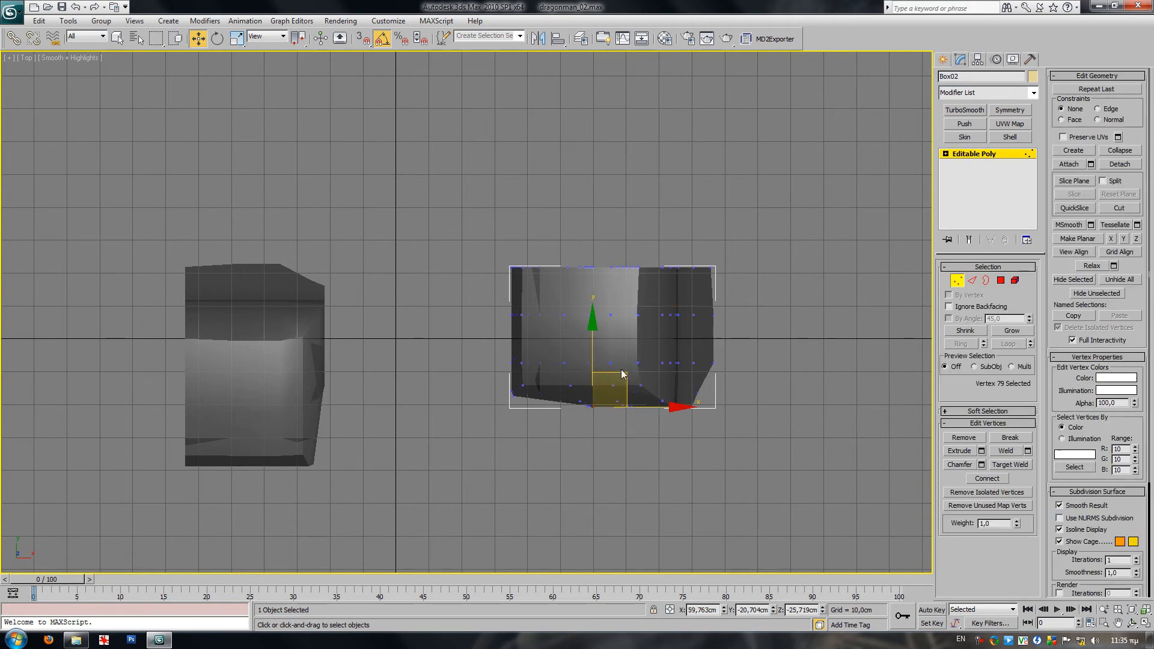
- Move the face-side vertices of the side-view head in the top view to round its front corner and outline
scroll(562, 360, up, 2)
drag(441, 409, 551, 425)
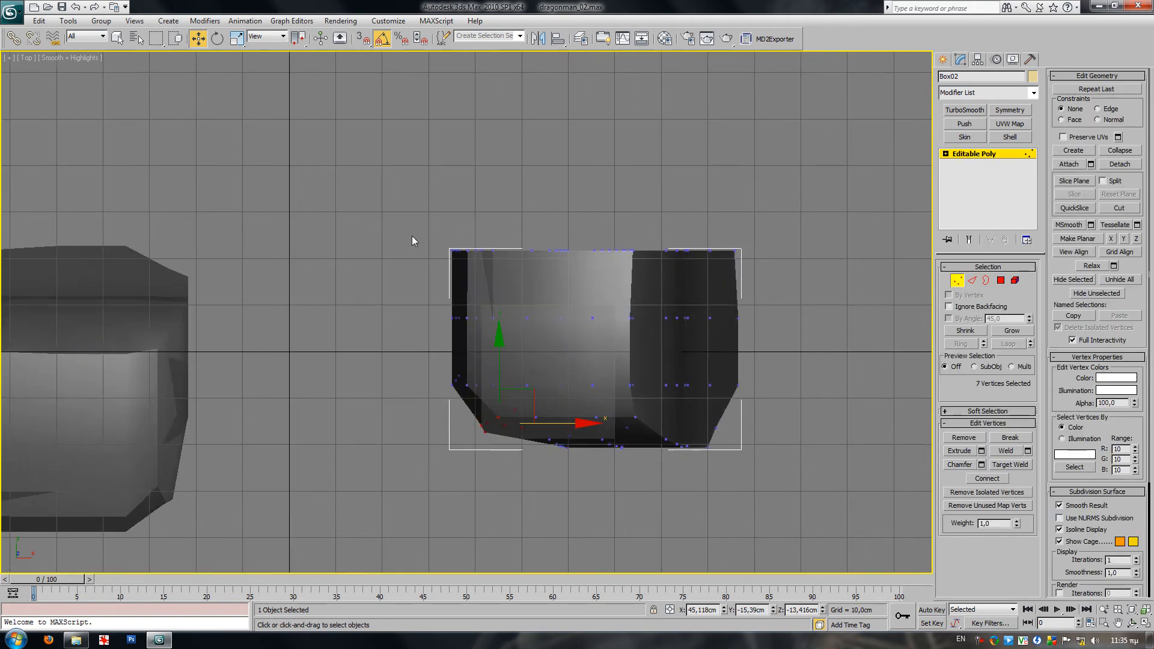
drag(548, 322, 573, 341)
drag(575, 276, 549, 277)
- Move the vertices at the head's outer rear corner inward in the top view to round the back
drag(659, 467, 658, 467)
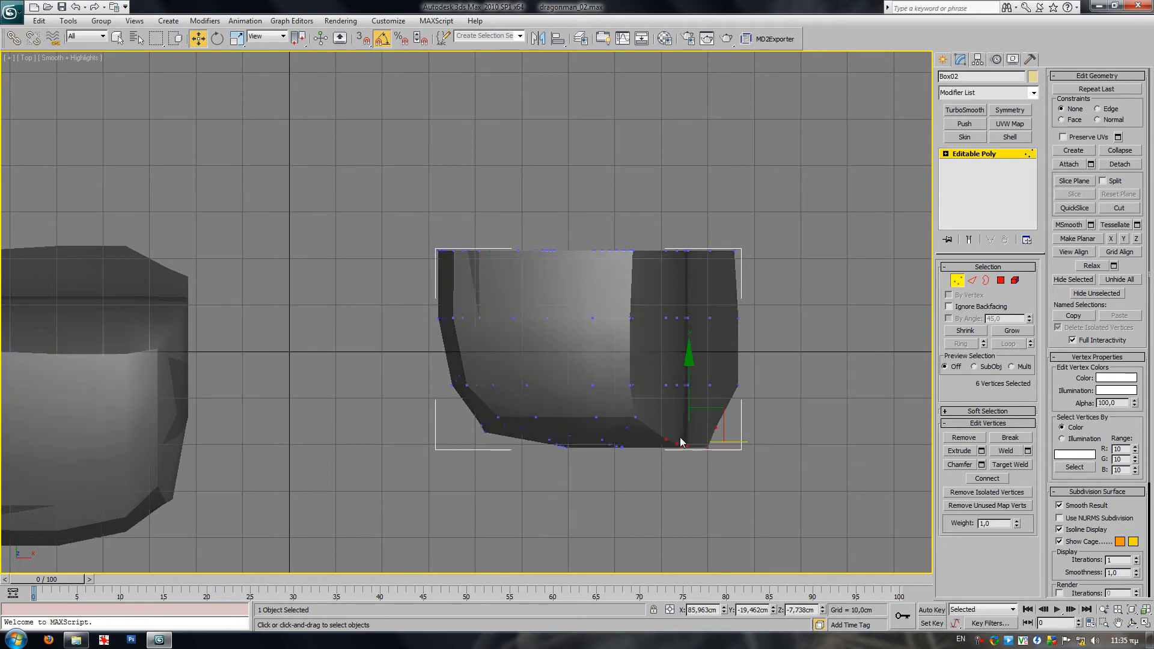
drag(690, 389, 690, 378)
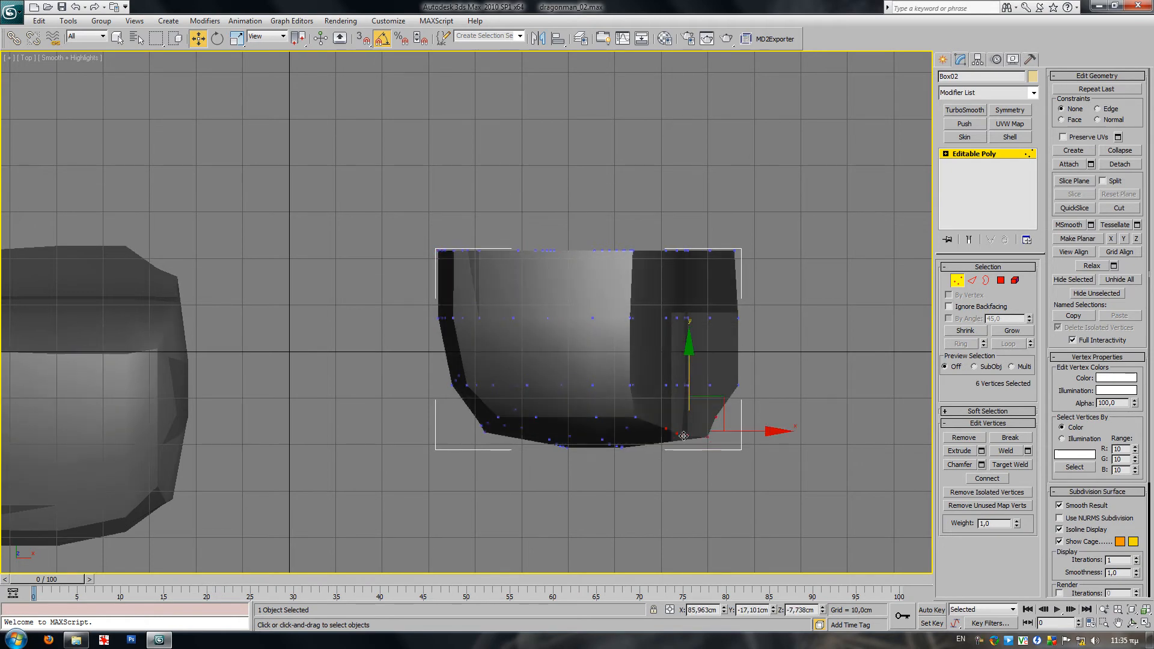
click(637, 417)
click(665, 417)
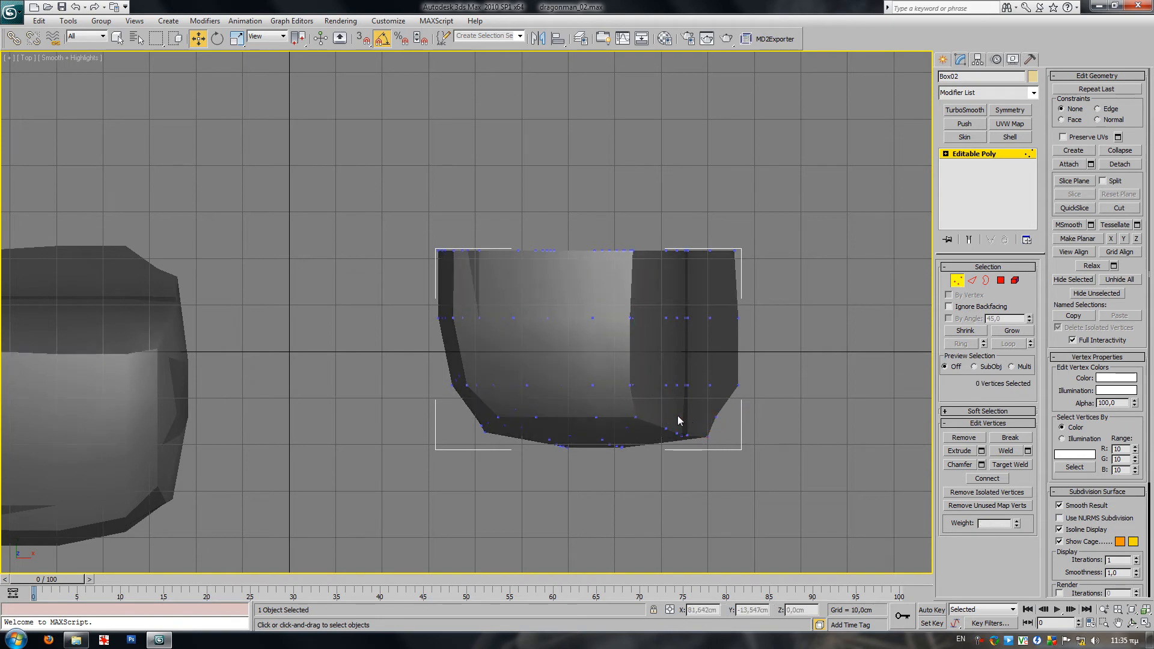
click(623, 417)
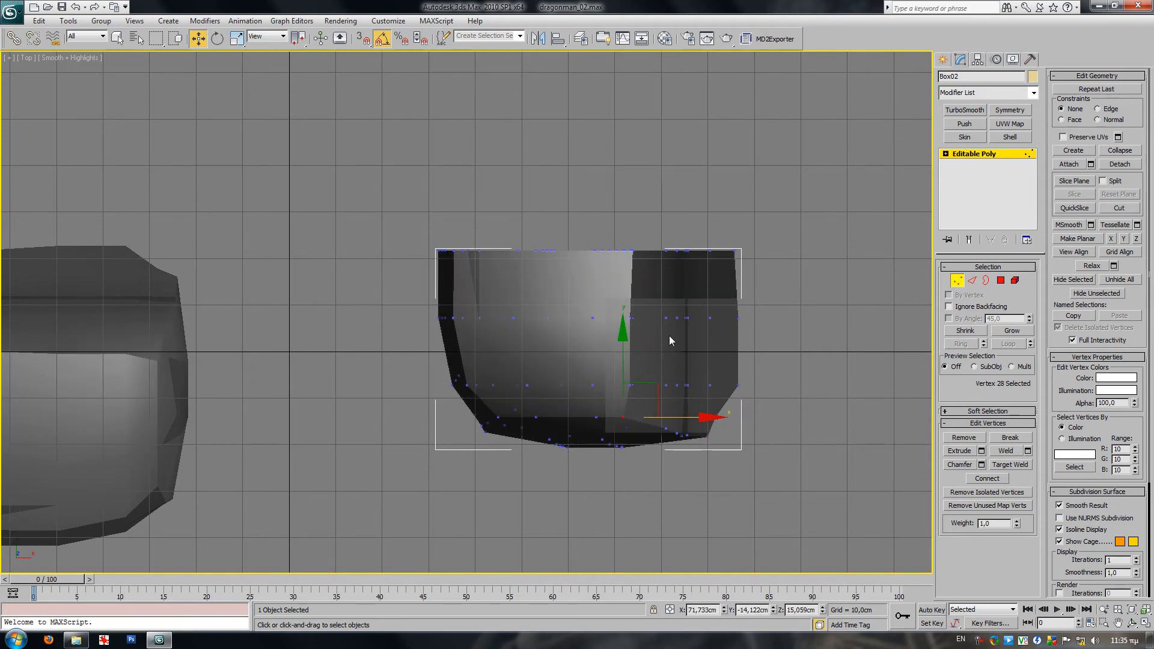
- Return to the perspective view with edged faces, leave vertex editing, and add a Symmetry modifier to the front-view head
middle_drag(669, 335, 594, 380)
key(p)
scroll(666, 352, down, 3)
key(F4)
scroll(559, 358, up, 2)
click(964, 282)
alt+middle_drag(601, 429, 707, 337)
click(428, 350)
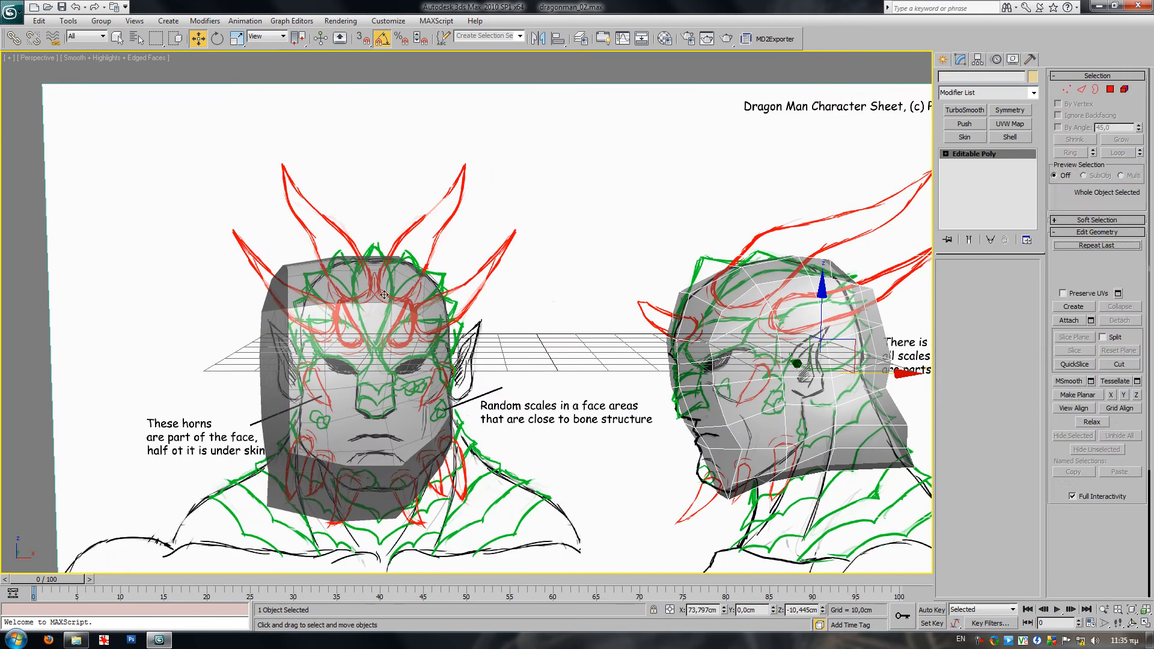
click(1009, 113)
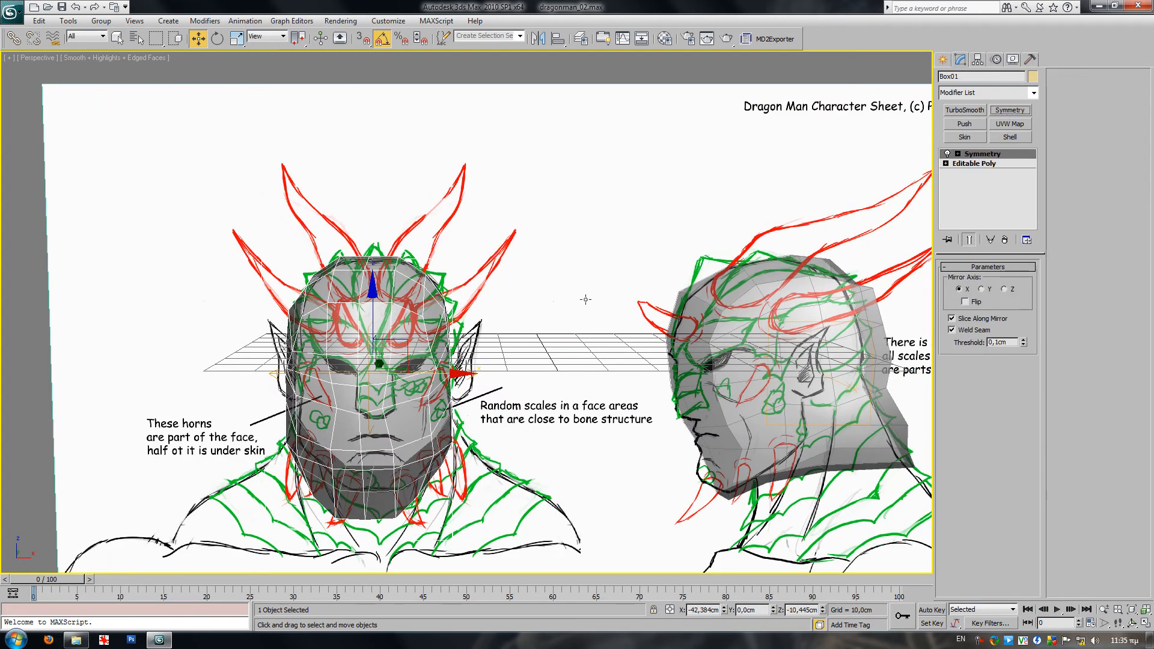
- Examine the mirrored head's shape from several angles in the perspective view, with and without edges and see-through display
mouse_move(511, 336)
alt+middle_down()
mouse_move(474, 322)
mouse_move(430, 343)
mouse_move(561, 358)
mouse_move(520, 353)
alt+middle_up()
key(F4)
key(alt+x)
click(684, 347)
key(alt+x)
alt+middle_drag(685, 347, 409, 356)
key(F4)
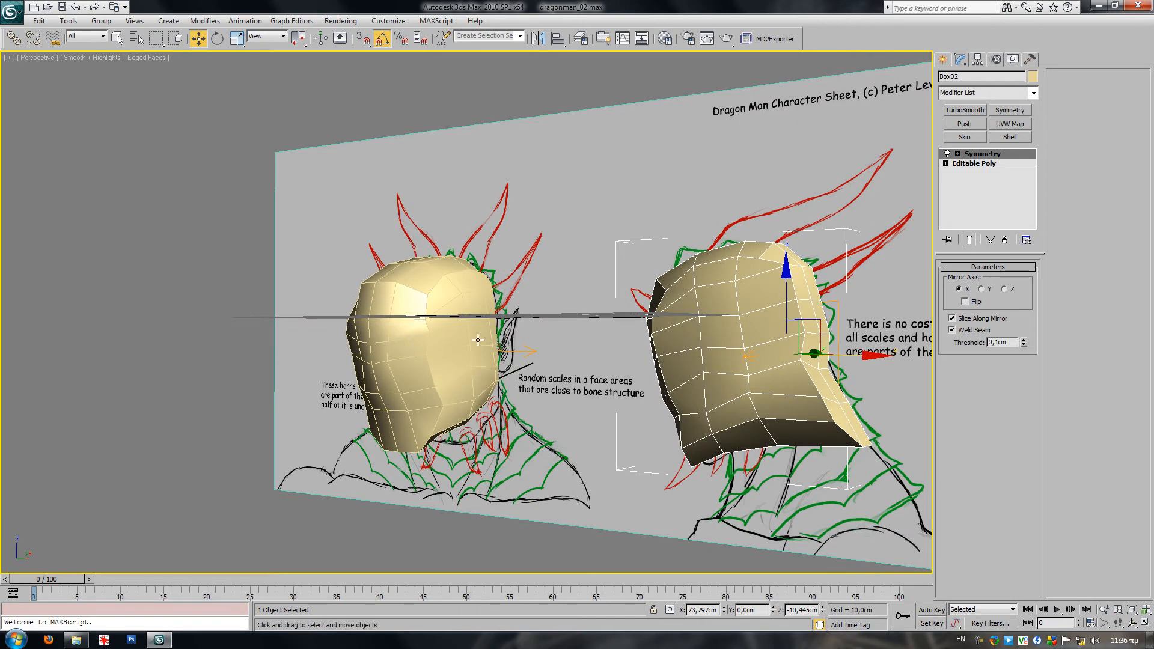
alt+middle_drag(487, 337, 505, 430)
middle_drag(658, 411, 610, 414)
key(g)
alt+middle_drag(695, 384, 693, 381)
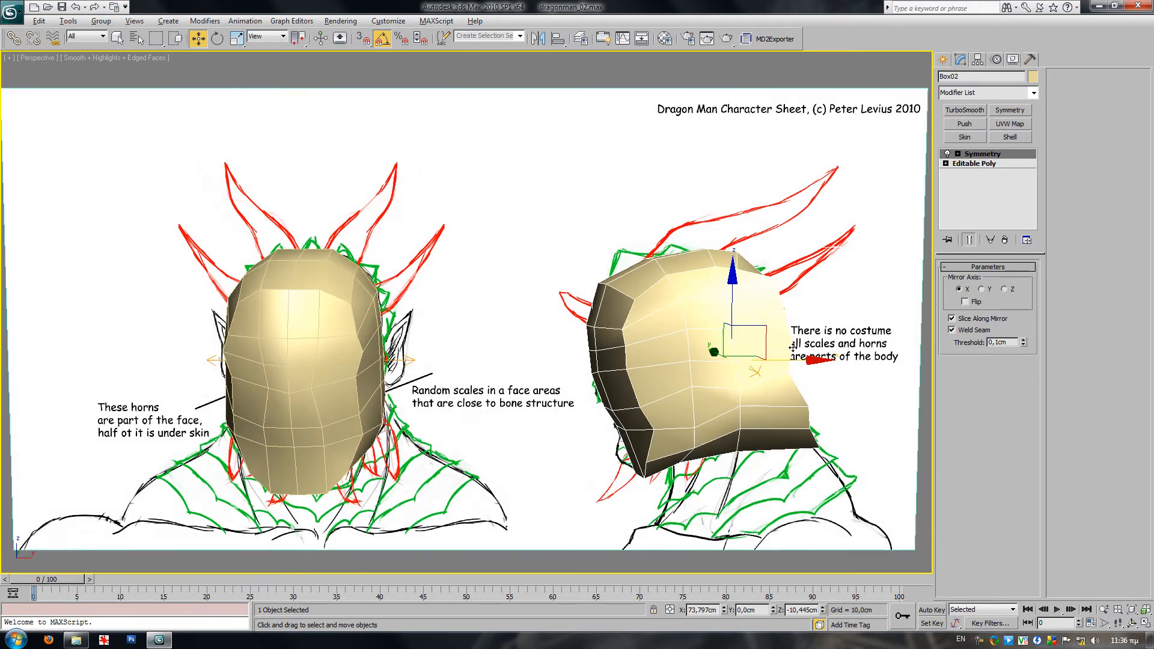
- Clear the smoothing groups on all of the side-view head's polygons and assign smoothing group 1
click(981, 164)
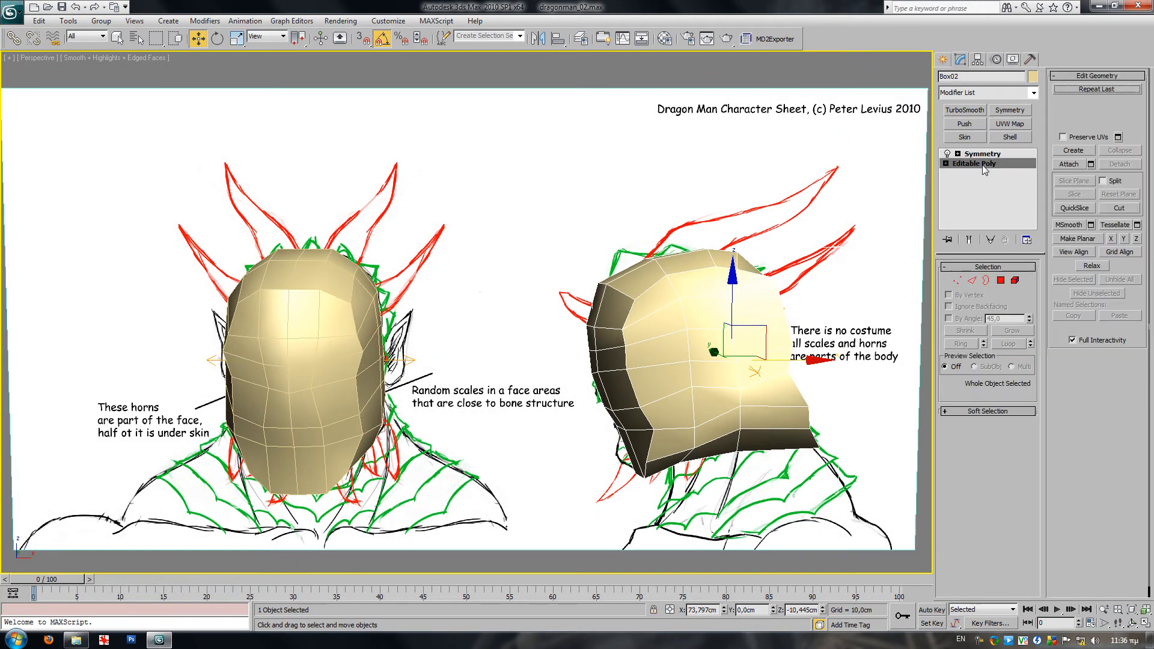
click(1019, 282)
key(ctrl+a)
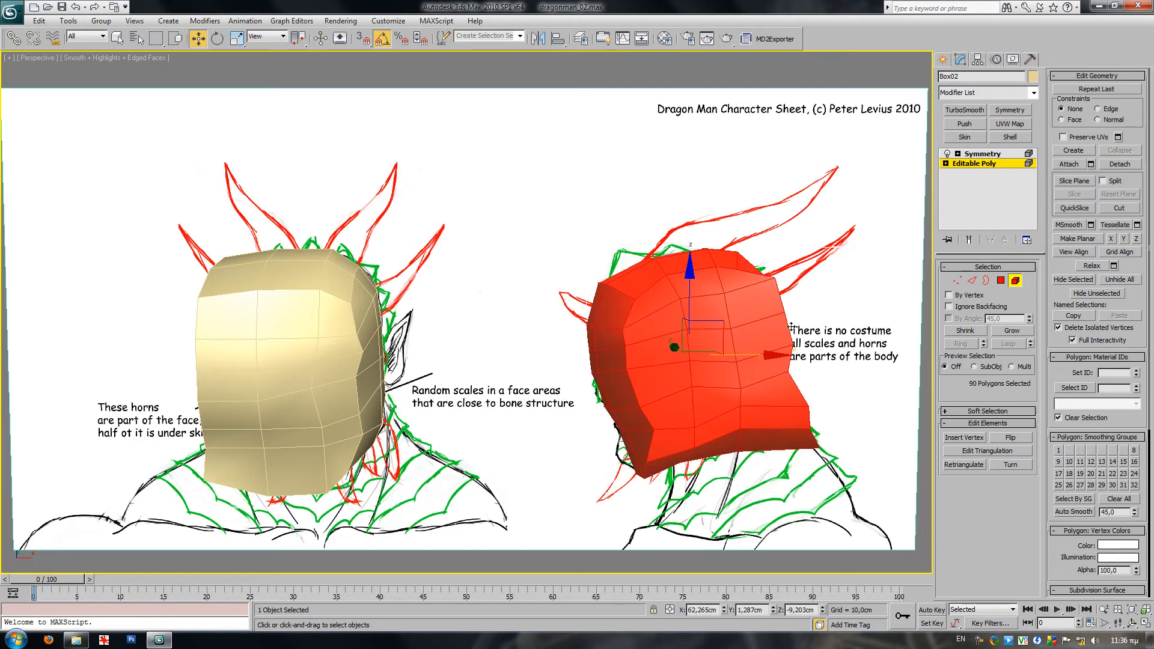
click(1119, 499)
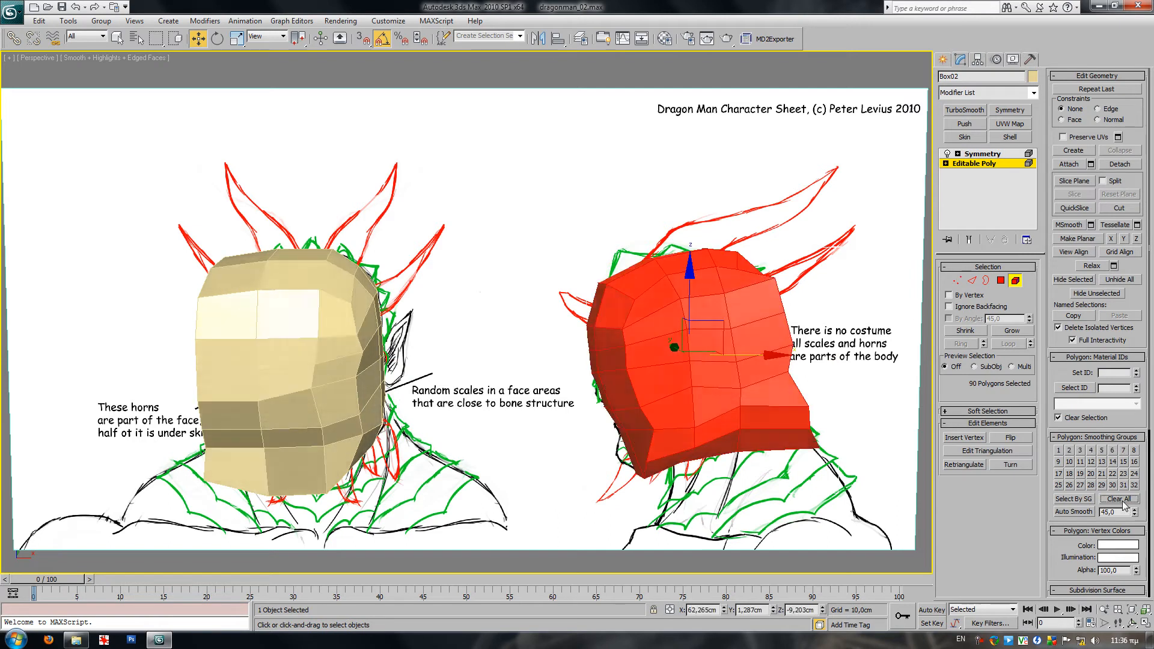
click(1059, 451)
click(1015, 281)
middle_drag(696, 384, 666, 408)
key(F4)
alt+middle_drag(719, 350, 686, 336)
middle_drag(629, 365, 605, 371)
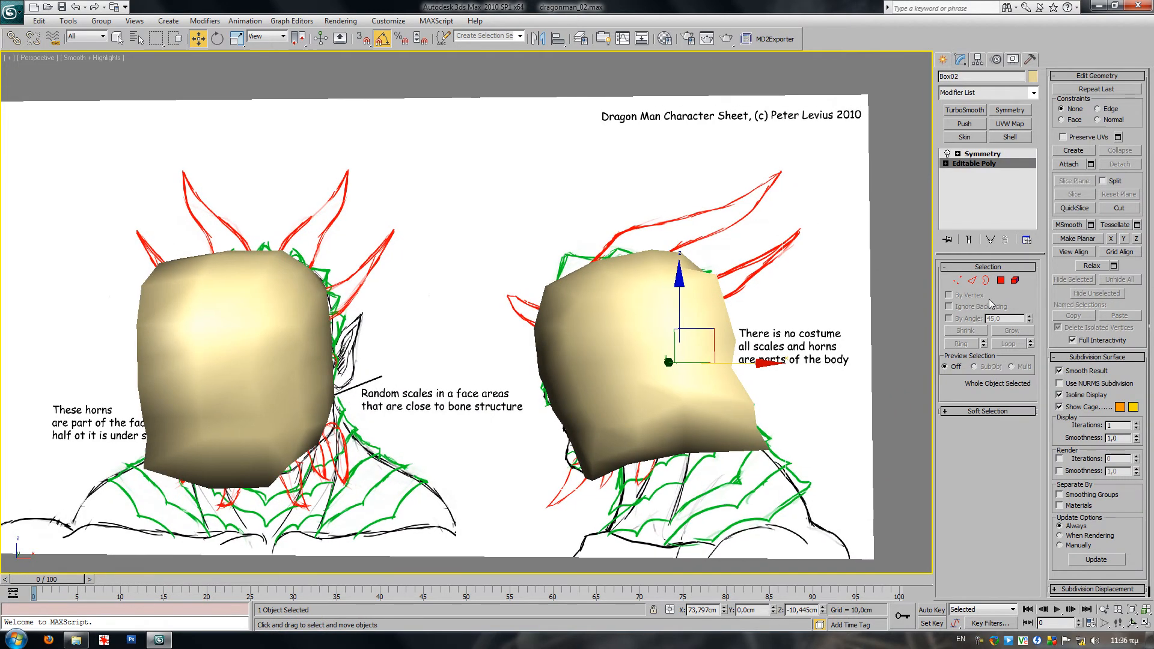
- Switch to a zoomed front view with edged faces and shift the chin-tip vertices of the side-view head backward
key(f)
key(z)
middle_drag(576, 410, 584, 388)
key(F4)
middle_drag(469, 420, 545, 391)
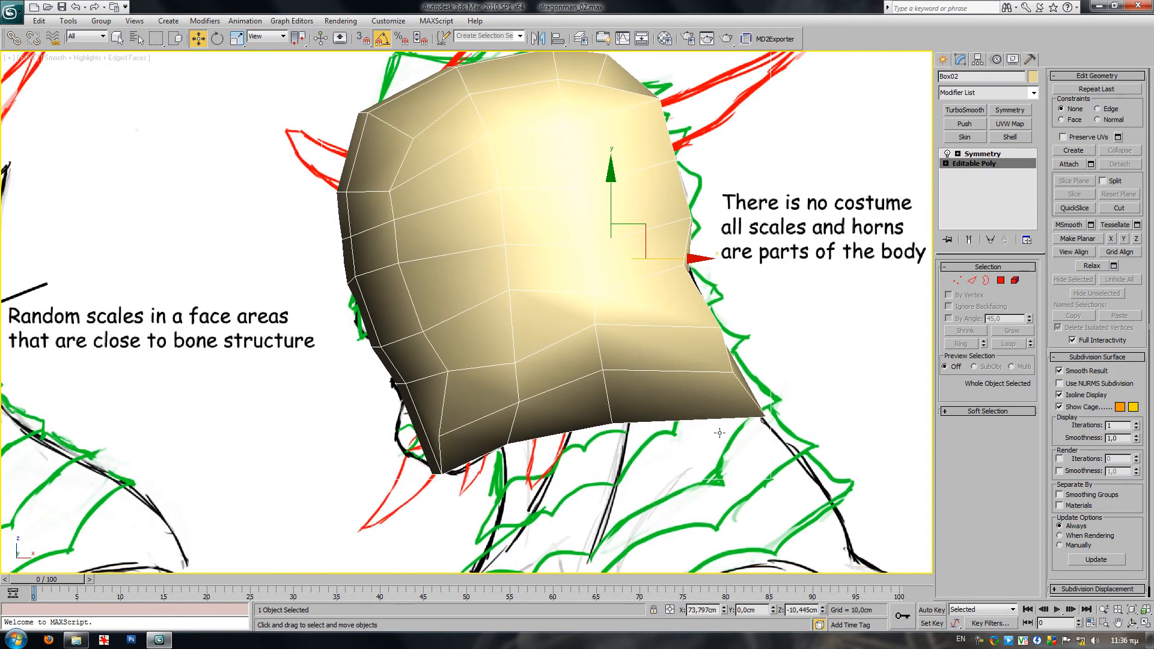
click(955, 281)
drag(436, 438, 486, 432)
drag(483, 486, 484, 486)
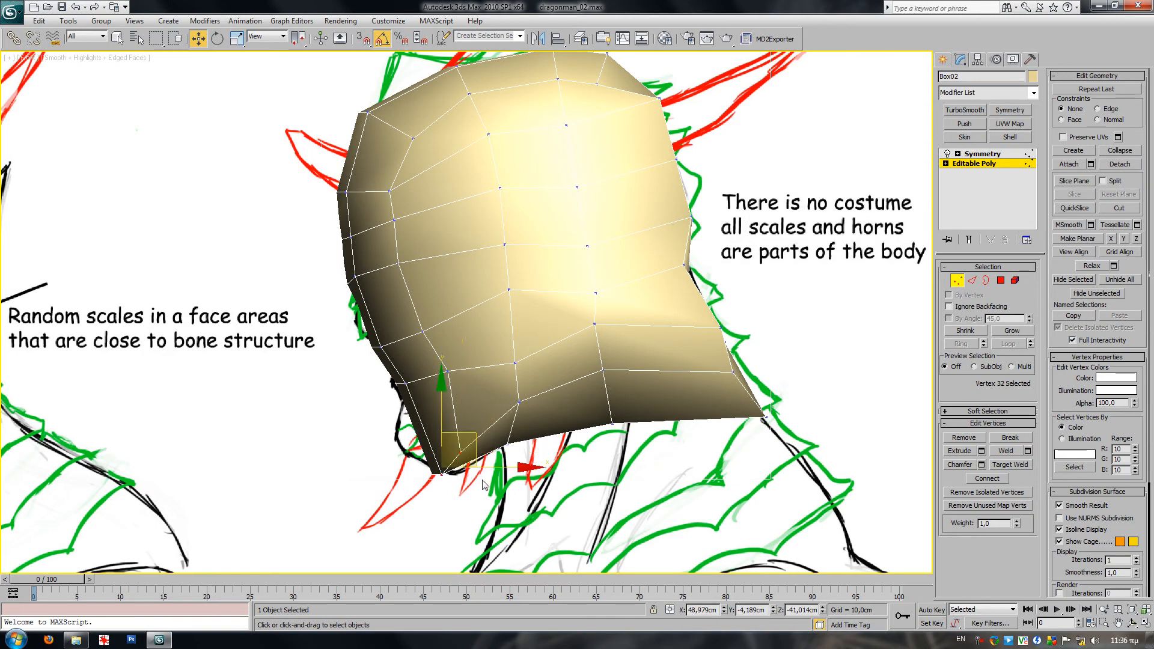
drag(469, 434, 482, 436)
- Move the vertices at the front of the chin down and backward, using wireframe display to select the hidden ones
key(F3)
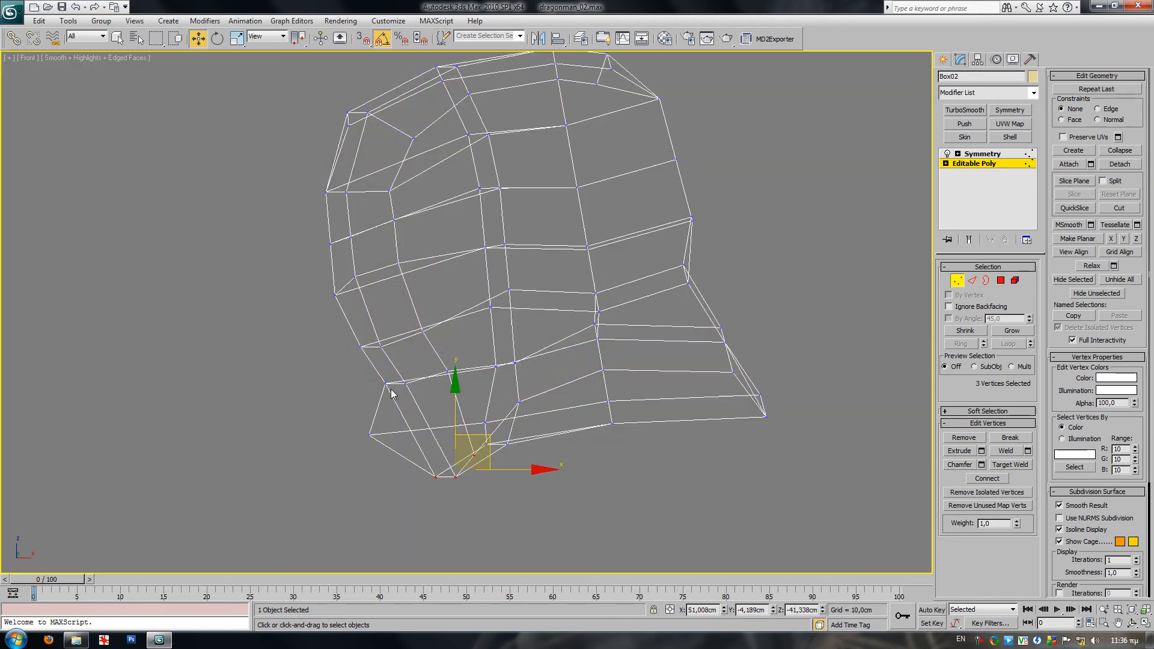
drag(390, 453, 391, 453)
key(F3)
key(F3)
drag(404, 404, 460, 441)
- Move the side vertex at the back of the neck forward, away from the outline
middle_drag(651, 391, 580, 422)
key(F3)
middle_drag(691, 370, 683, 435)
key(F3)
click(646, 427)
key(F3)
drag(660, 427, 627, 365)
- Pull the side vertices along the nape and back of the skull forward, inward from the rear outline
click(609, 364)
click(616, 317)
drag(654, 318, 634, 318)
click(599, 258)
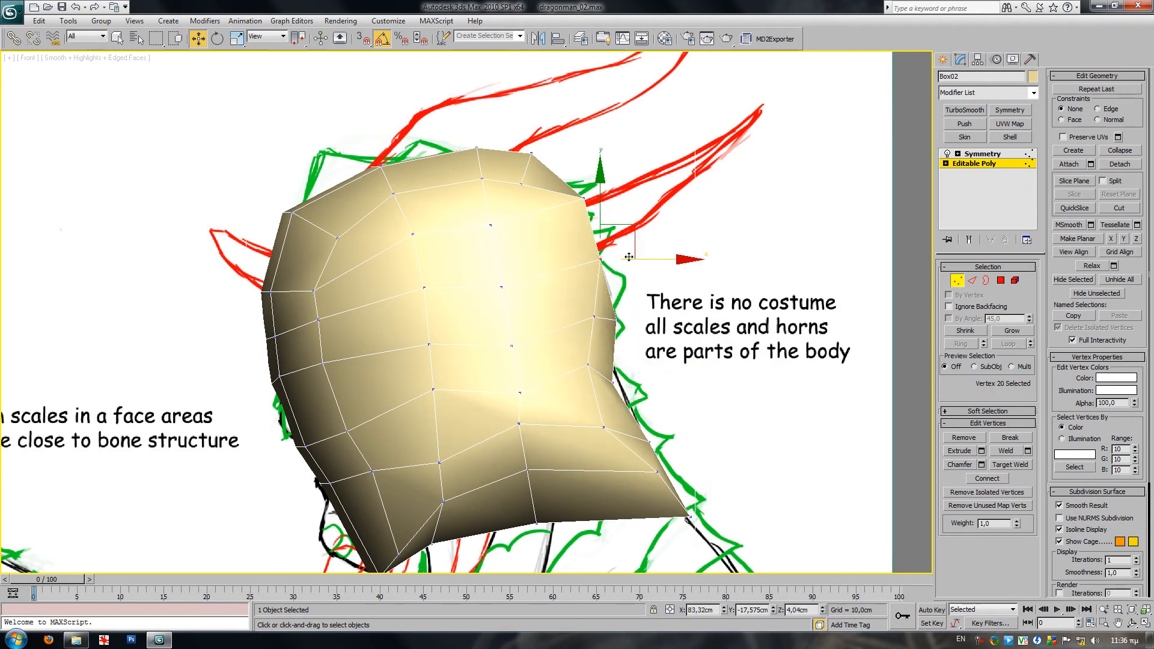
drag(649, 261, 621, 261)
click(585, 200)
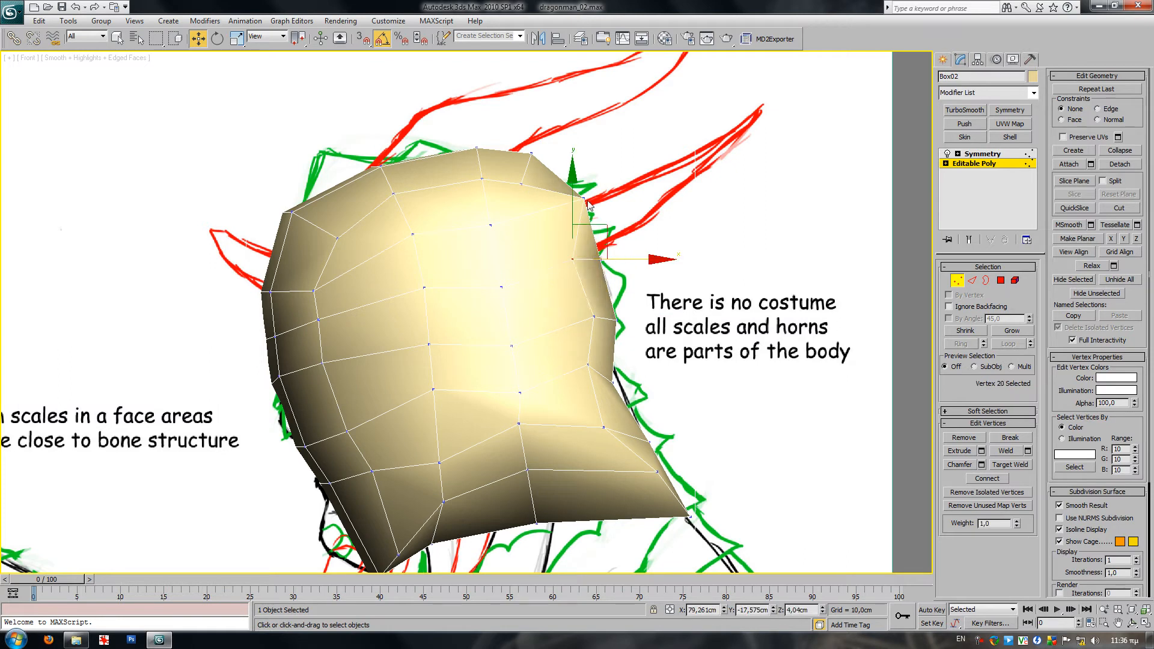
drag(603, 175, 583, 188)
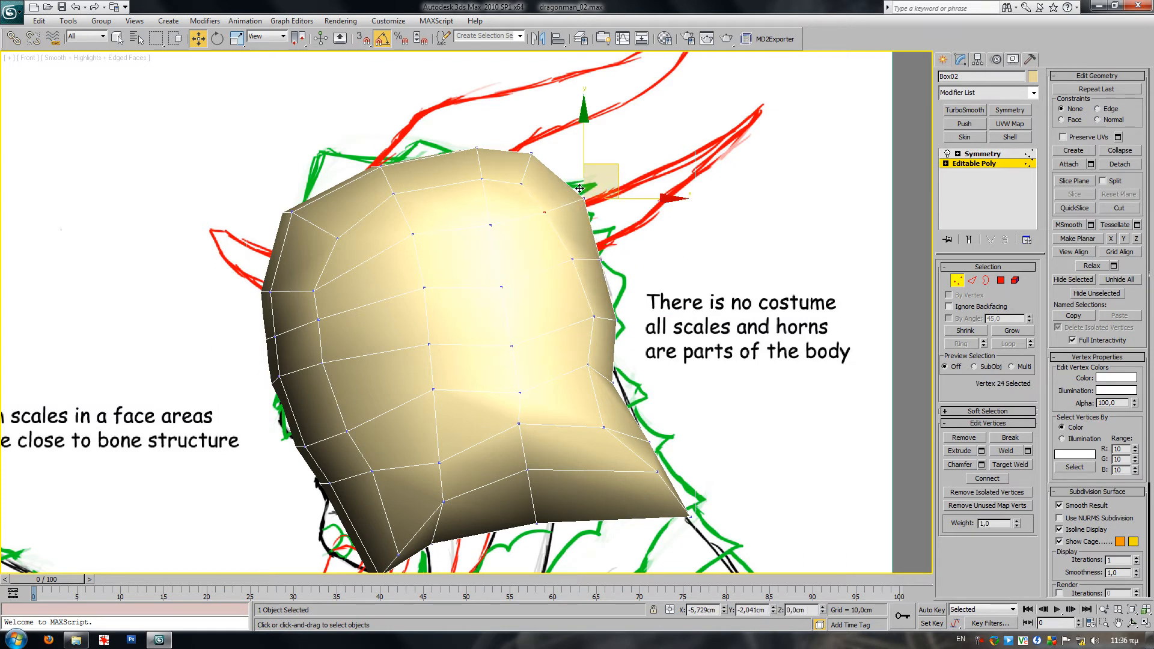
click(576, 191)
- Even out the forehead mesh by adjusting the temple, upper side and front forehead vertices
click(313, 291)
drag(339, 258, 343, 244)
click(413, 235)
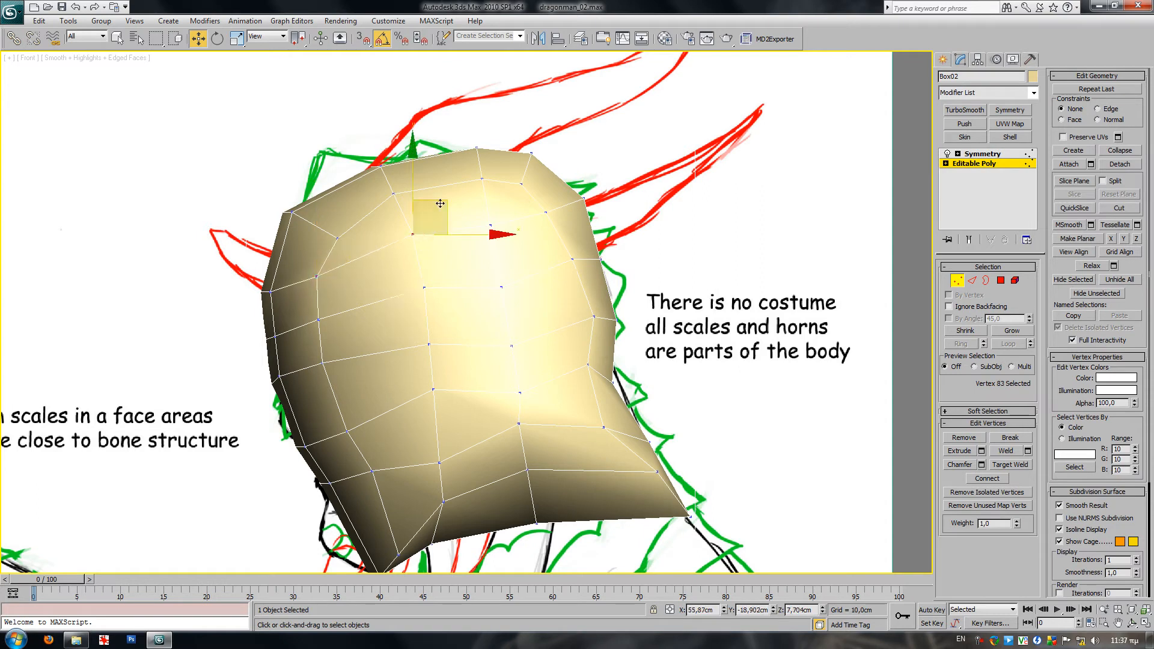
drag(439, 212, 435, 222)
click(291, 211)
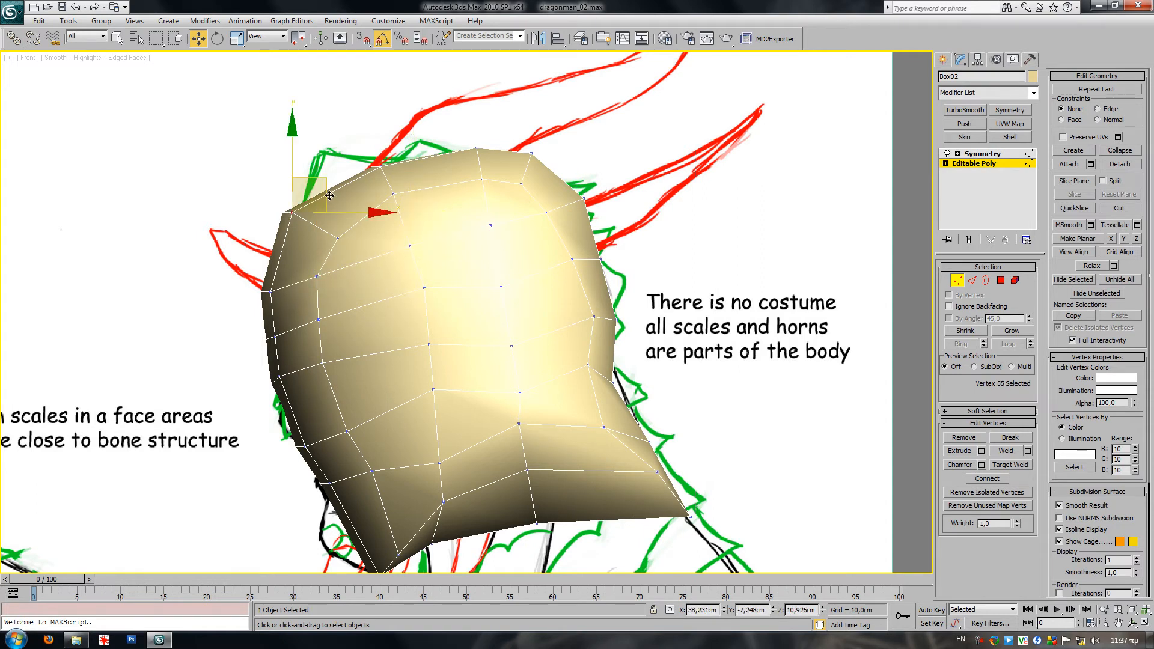
- Move the vertices at the lower back of the neck up and forward to fit the drawn neck line
middle_drag(438, 413, 424, 278)
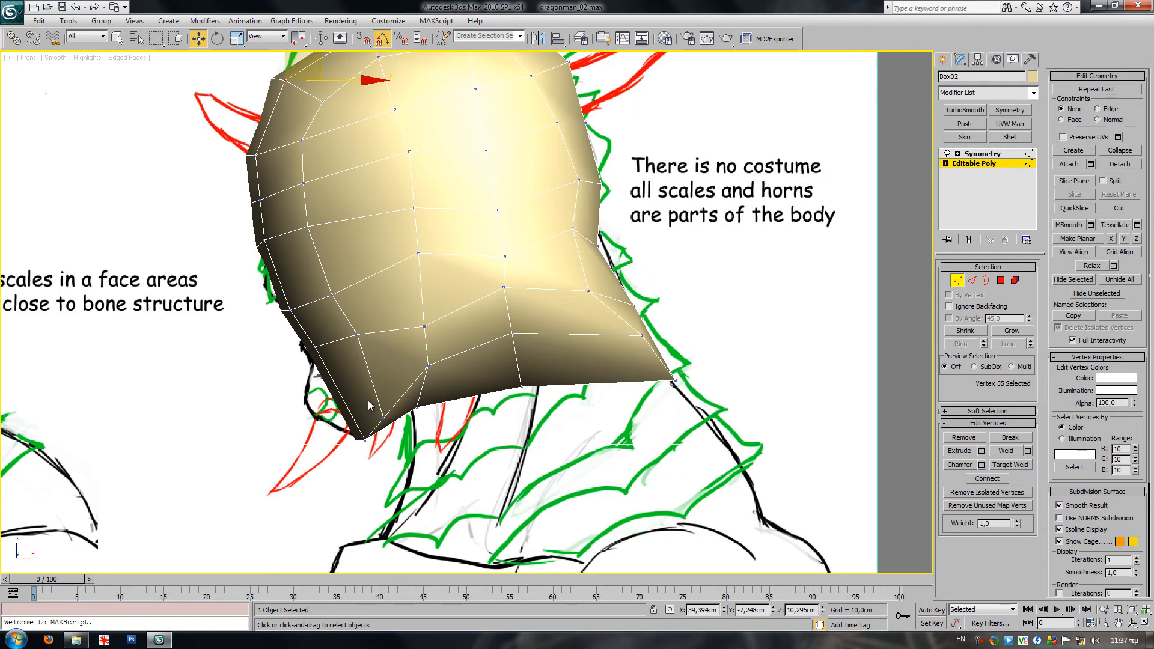
middle_drag(623, 387, 545, 436)
drag(626, 420, 573, 446)
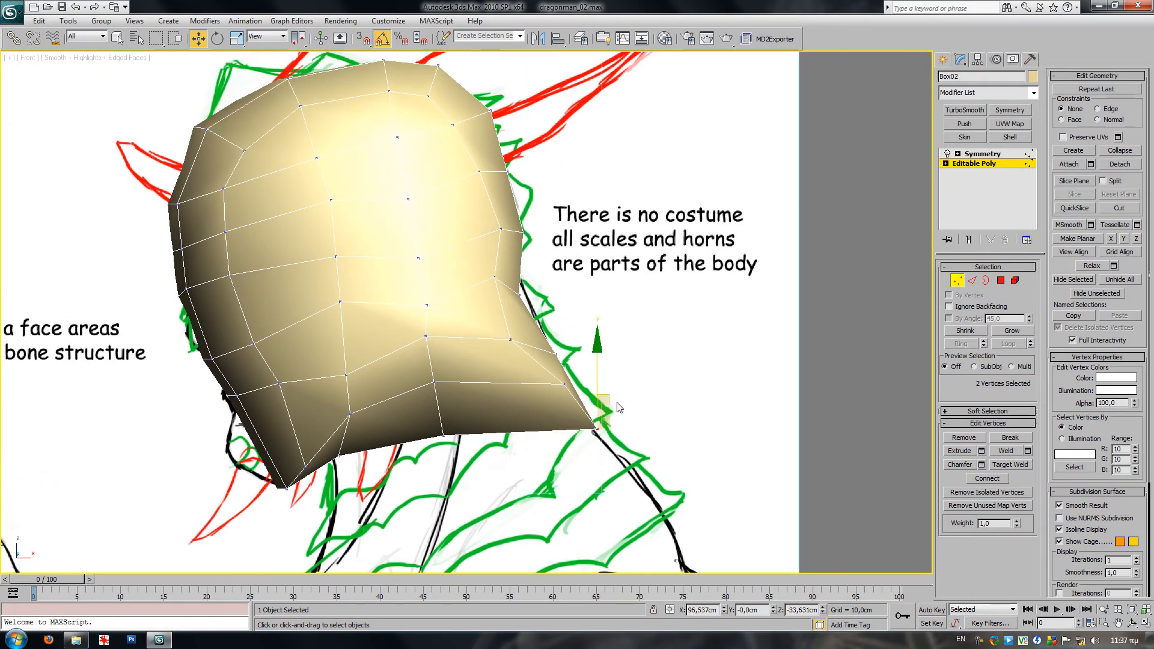
drag(620, 394, 570, 303)
click(564, 385)
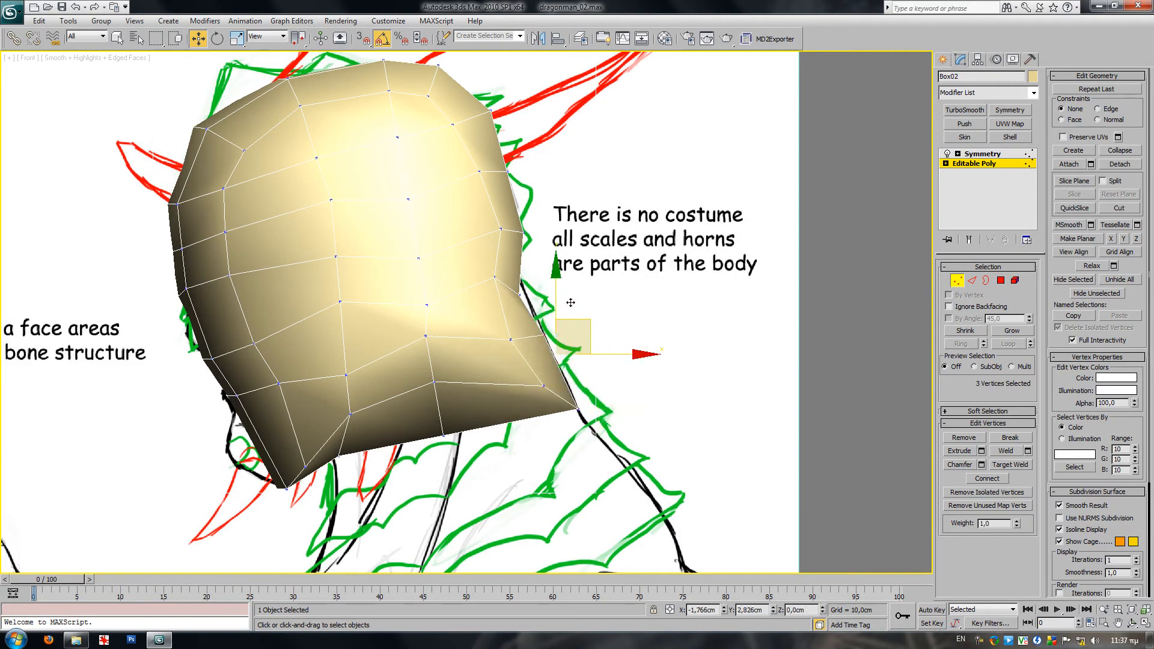
- Raise the nape vertices and make the head see-through to fit them to the drawn neck curve
click(520, 295)
drag(546, 264, 546, 244)
mouse_move(542, 295)
middle_down()
mouse_move(613, 256)
mouse_move(557, 333)
middle_up()
key(alt+x)
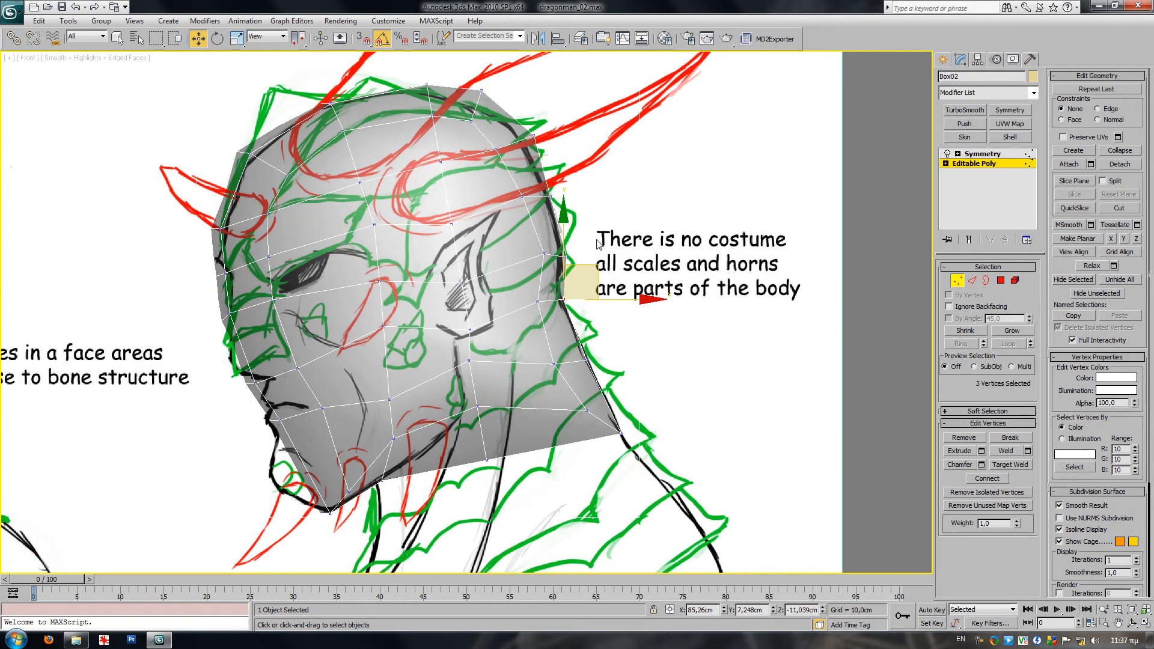
ctrl+click(537, 301)
drag(586, 267, 586, 228)
- Move the upper rear, crown and upper forehead contour vertices onto the drawn skull outline
mouse_move(549, 127)
mouse_down()
mouse_move(524, 145)
mouse_move(566, 136)
mouse_up()
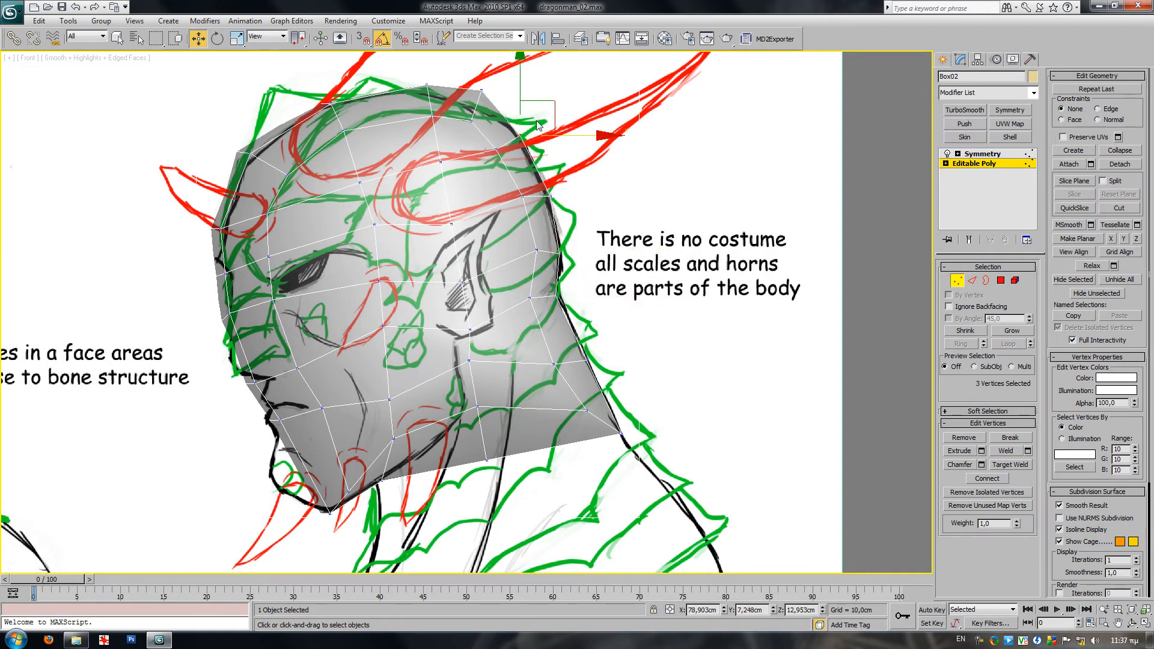
middle_drag(496, 87, 514, 179)
drag(486, 193, 476, 230)
middle_drag(254, 231, 302, 193)
drag(303, 194, 332, 224)
drag(336, 181, 345, 185)
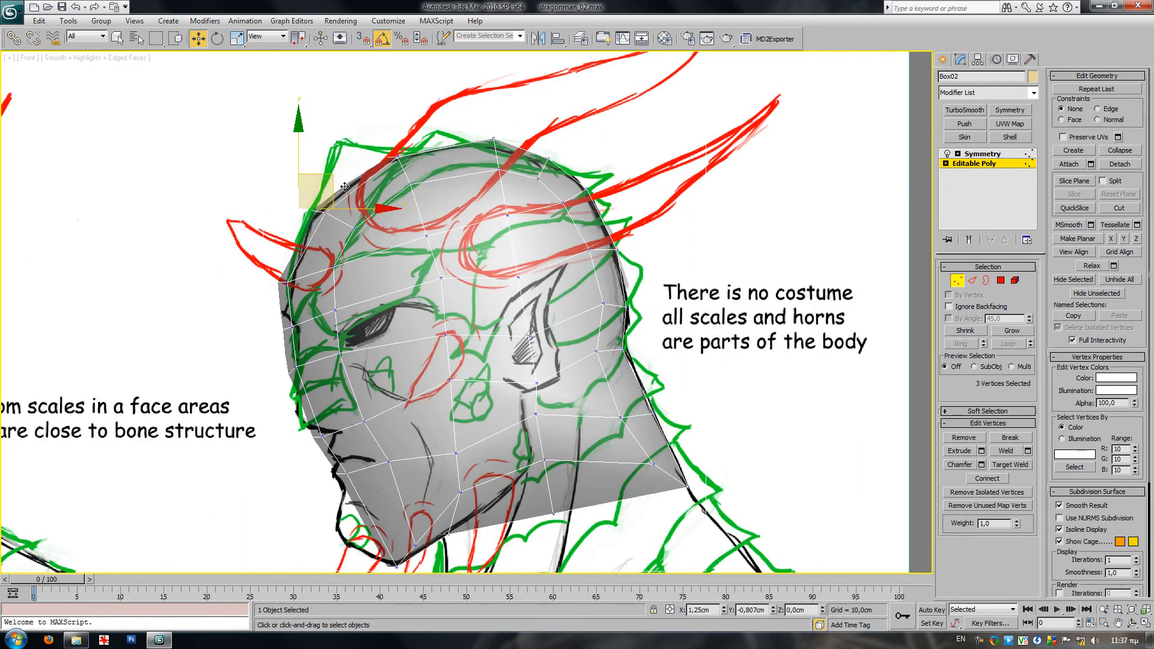
- Fit the brow and lower forehead vertices to the drawn profile, using wireframe display to select the hidden ones
middle_drag(342, 301, 351, 240)
drag(318, 276, 346, 243)
drag(277, 206, 315, 228)
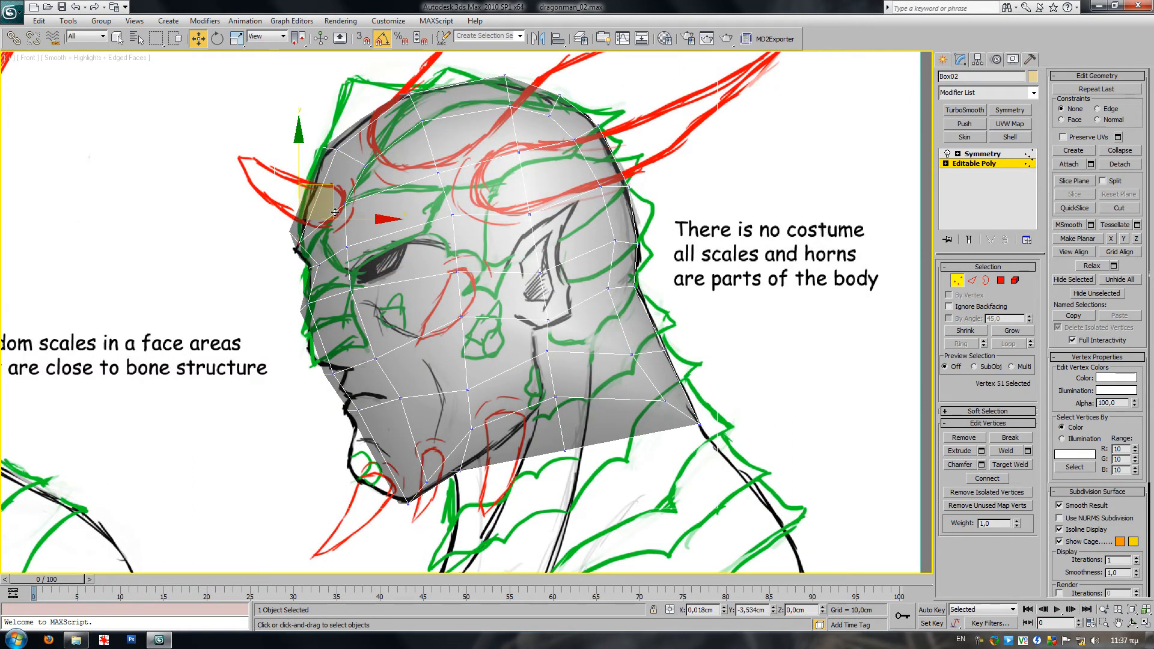
key(F3)
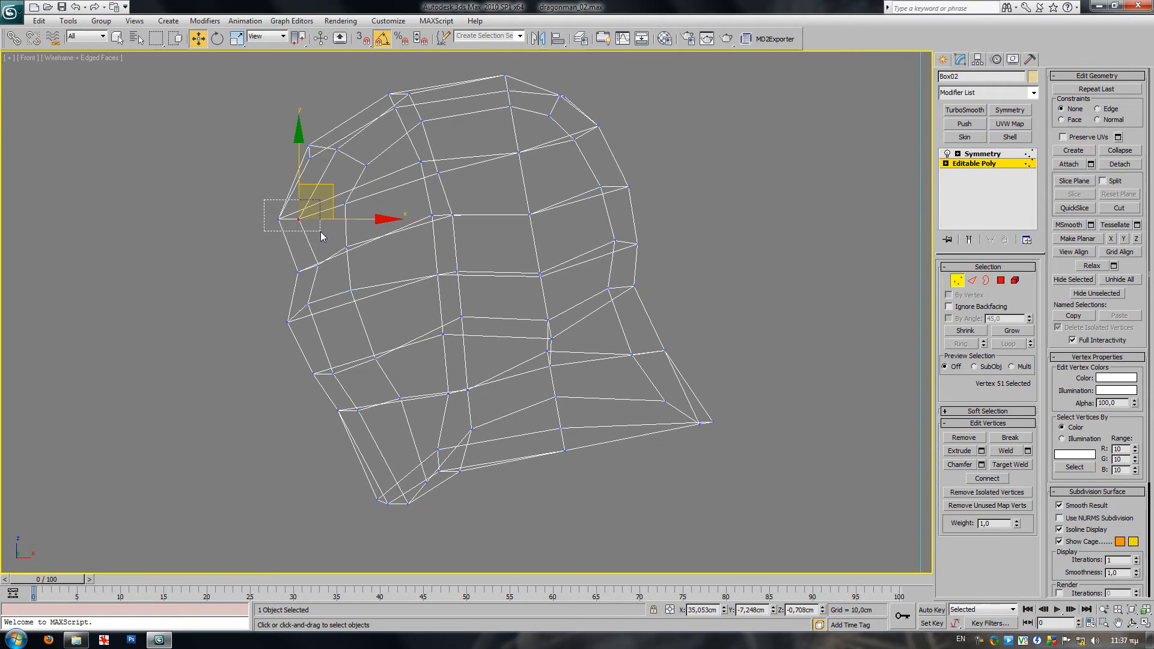
drag(320, 232, 321, 232)
key(F3)
drag(317, 189, 318, 217)
- Reposition the temple vertex and the two side vertices above the eye to even out the mesh
click(363, 199)
click(347, 204)
drag(381, 181, 386, 182)
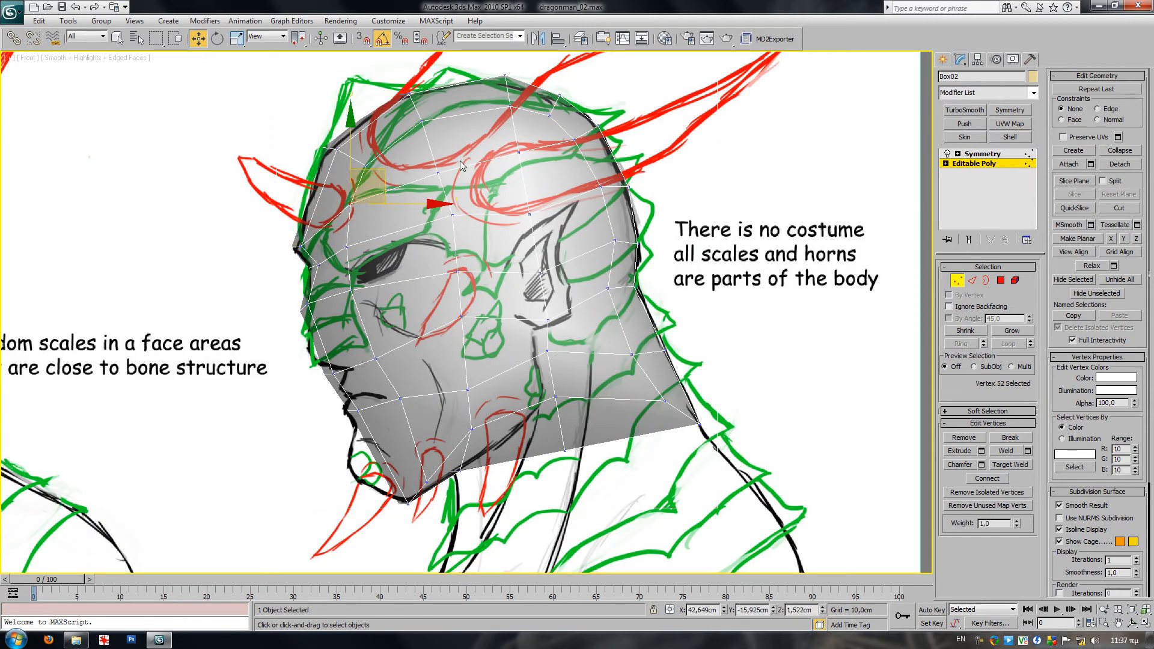
click(439, 173)
drag(473, 152, 472, 207)
click(476, 208)
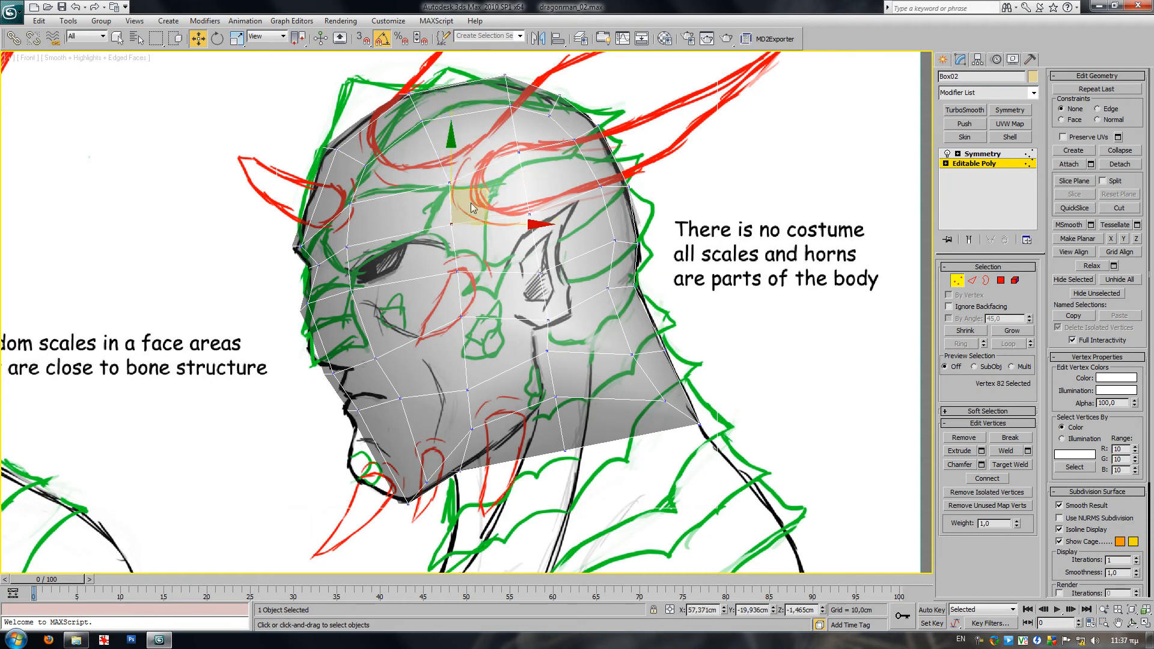
- Switch to polygon editing and push the eye-socket polygon back into the head
click(361, 253)
click(1000, 281)
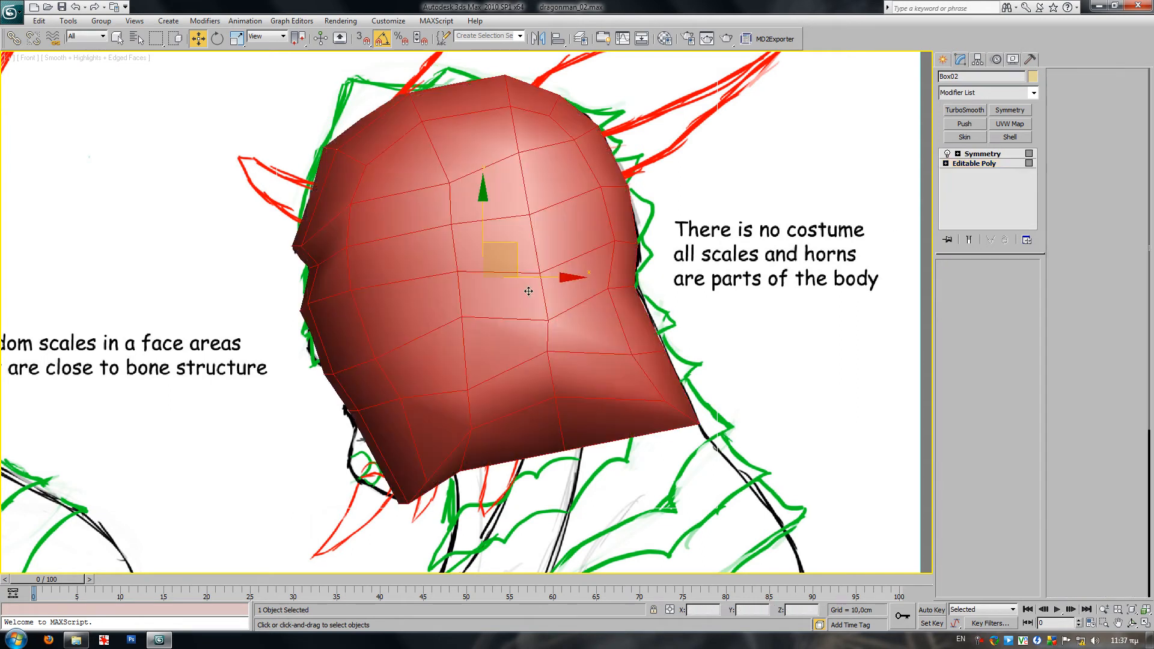
click(331, 277)
drag(389, 278, 416, 279)
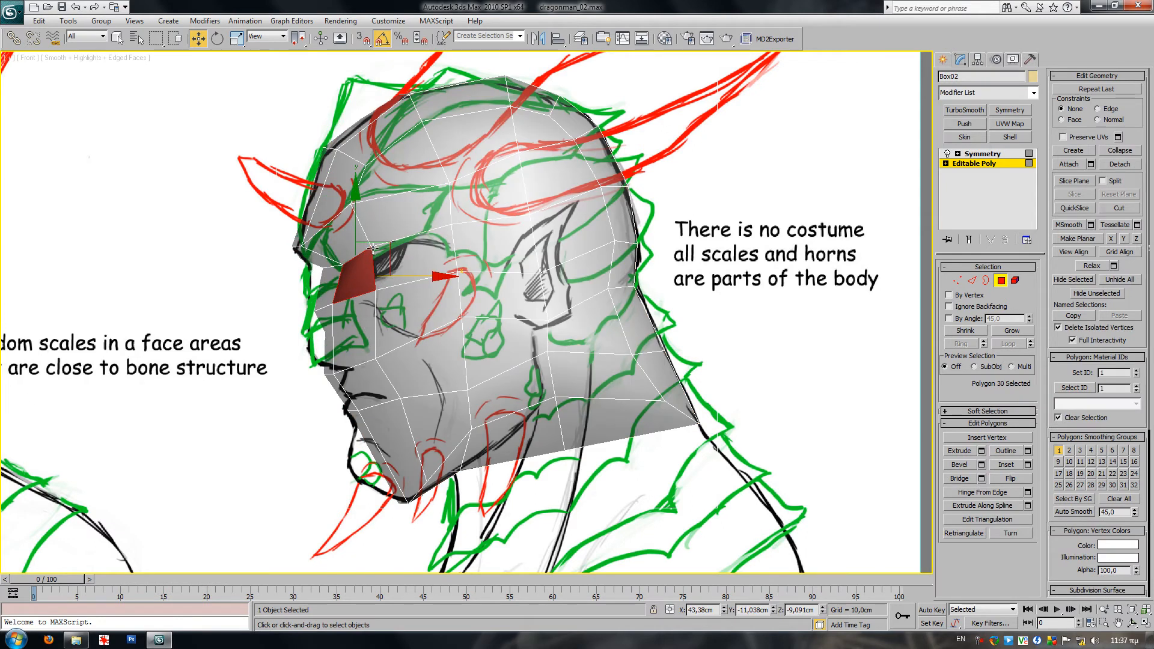
- Return to vertex editing and move the vertices around the eye socket back and up to follow the drawn eye
key(1)
click(374, 249)
drag(405, 232, 441, 225)
click(377, 291)
drag(399, 263, 426, 252)
click(332, 303)
drag(359, 296, 380, 278)
- Move the vertices beneath the nose back and up, and shift the cheekbone vertex behind the eye backward and up
drag(288, 346, 394, 393)
drag(366, 341, 378, 332)
click(461, 316)
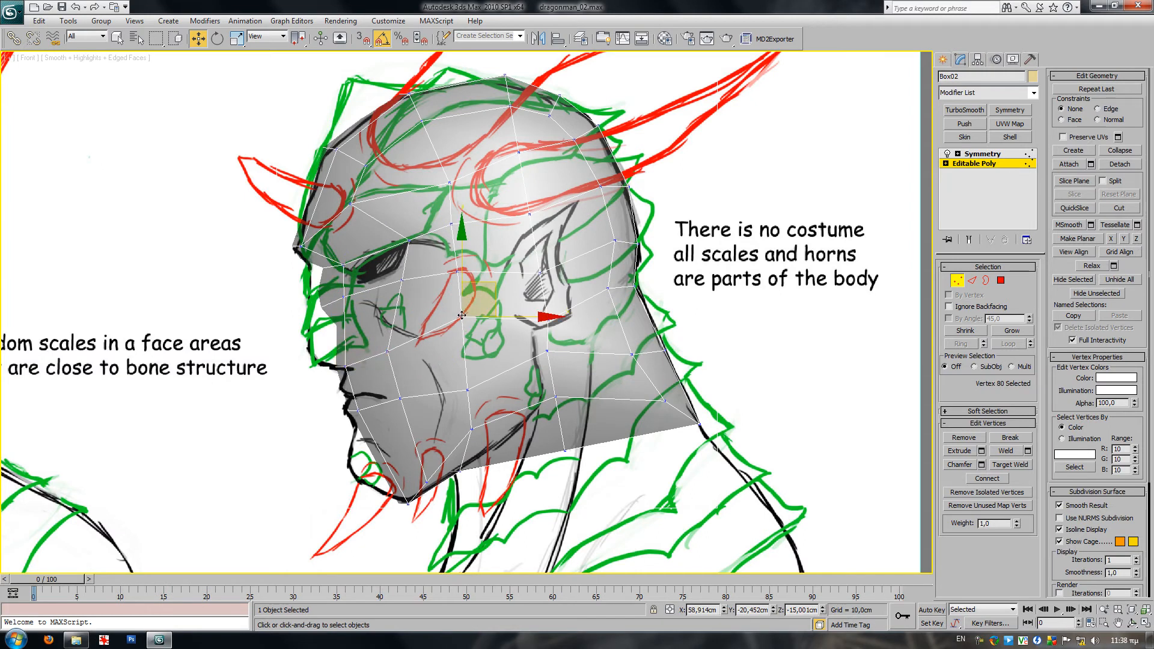
click(458, 271)
drag(493, 247, 503, 241)
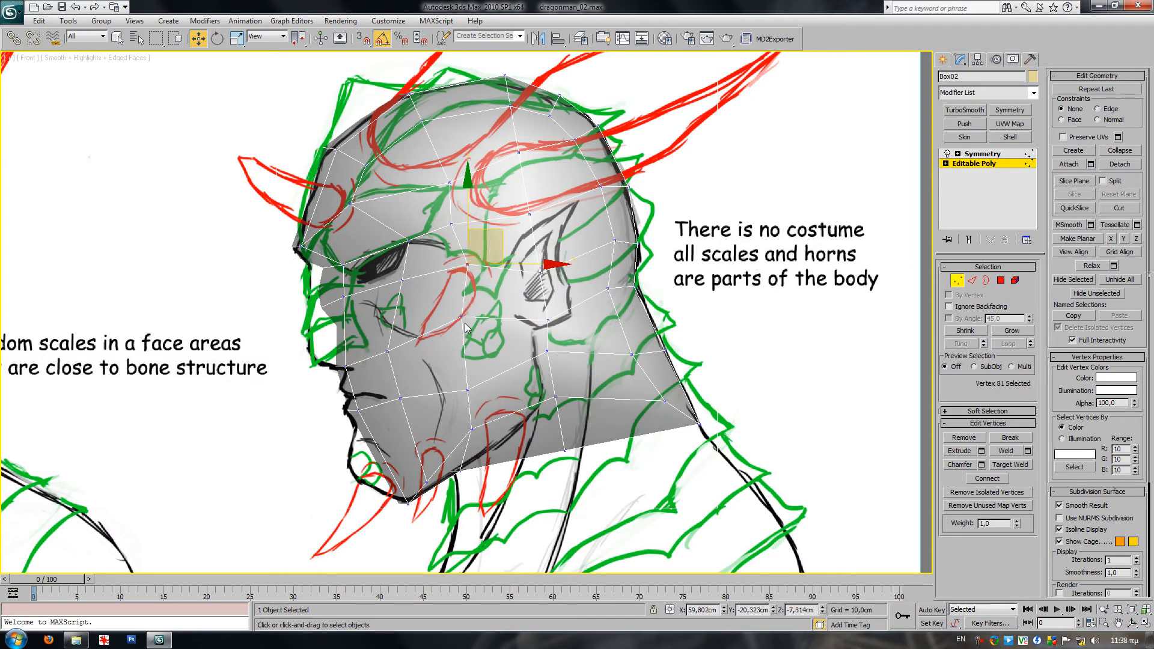
- Move the side vertex behind the cheek forward and lower the vertices beside the mouth toward the chin
click(468, 370)
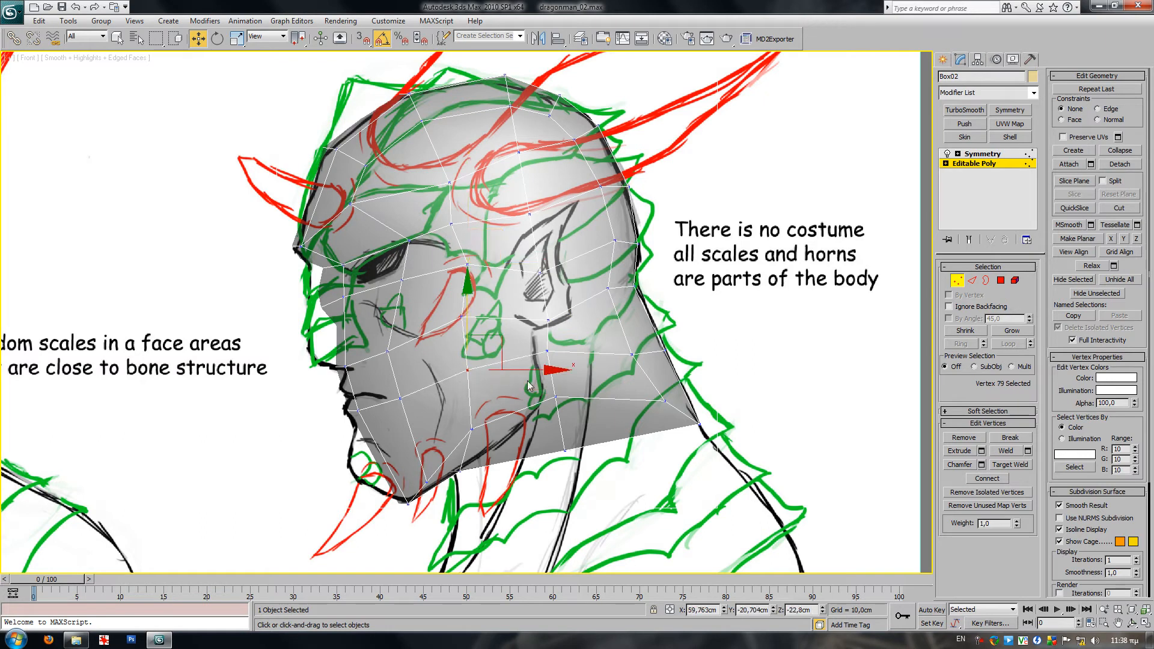
drag(525, 373, 515, 373)
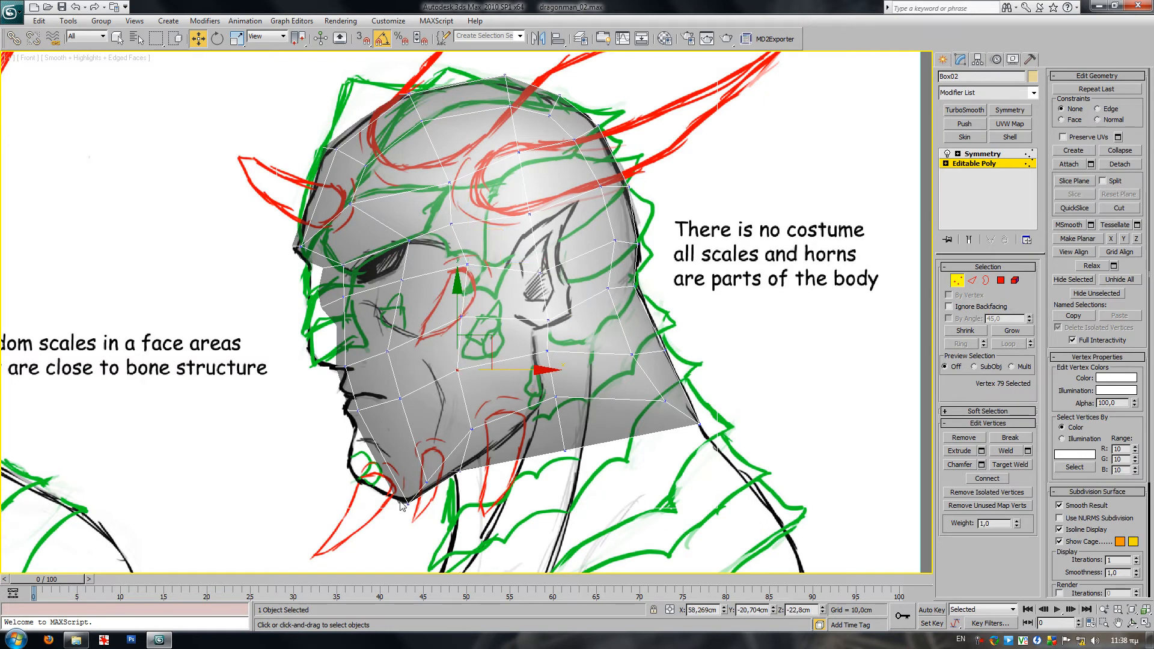
middle_drag(339, 415, 359, 429)
click(337, 409)
drag(399, 437, 427, 443)
drag(393, 404, 399, 417)
middle_drag(418, 398, 416, 423)
- Nudge the vertex above the eye and move the side forehead vertex up and back
click(427, 280)
drag(459, 254, 456, 252)
click(367, 243)
click(373, 238)
click(367, 242)
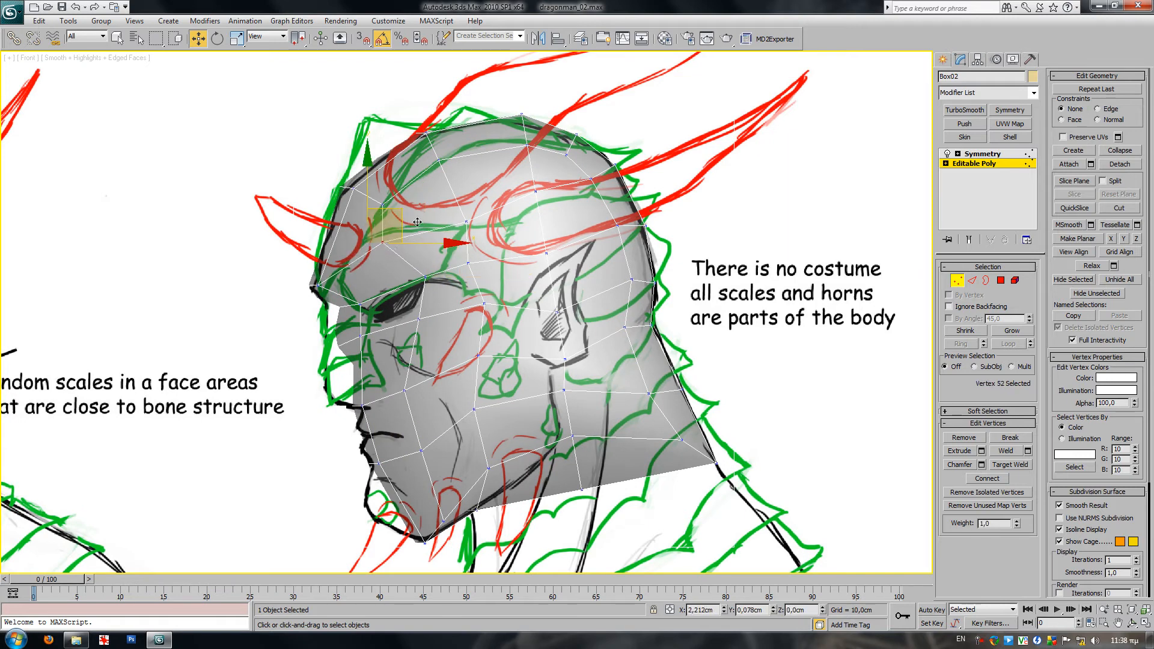
drag(419, 214, 385, 194)
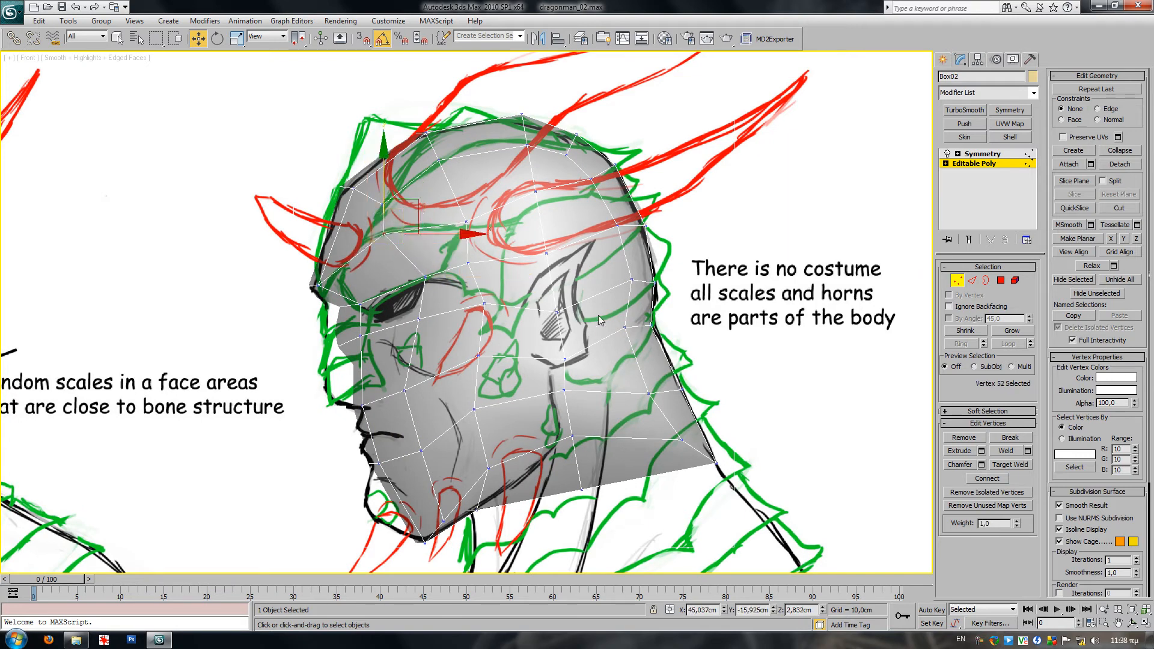
- Leave vertex editing and examine the mirrored head in perspective from several angles, with and without edged faces
scroll(598, 287, down, 5)
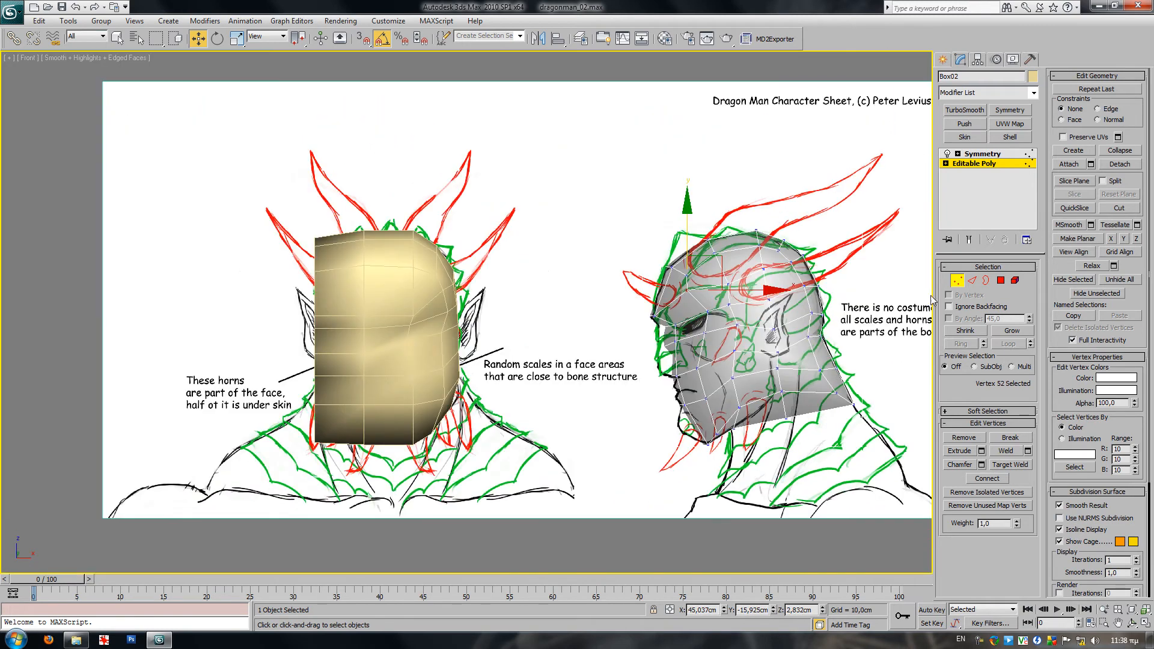
click(957, 282)
middle_drag(846, 323, 706, 345)
key(F4)
click(983, 154)
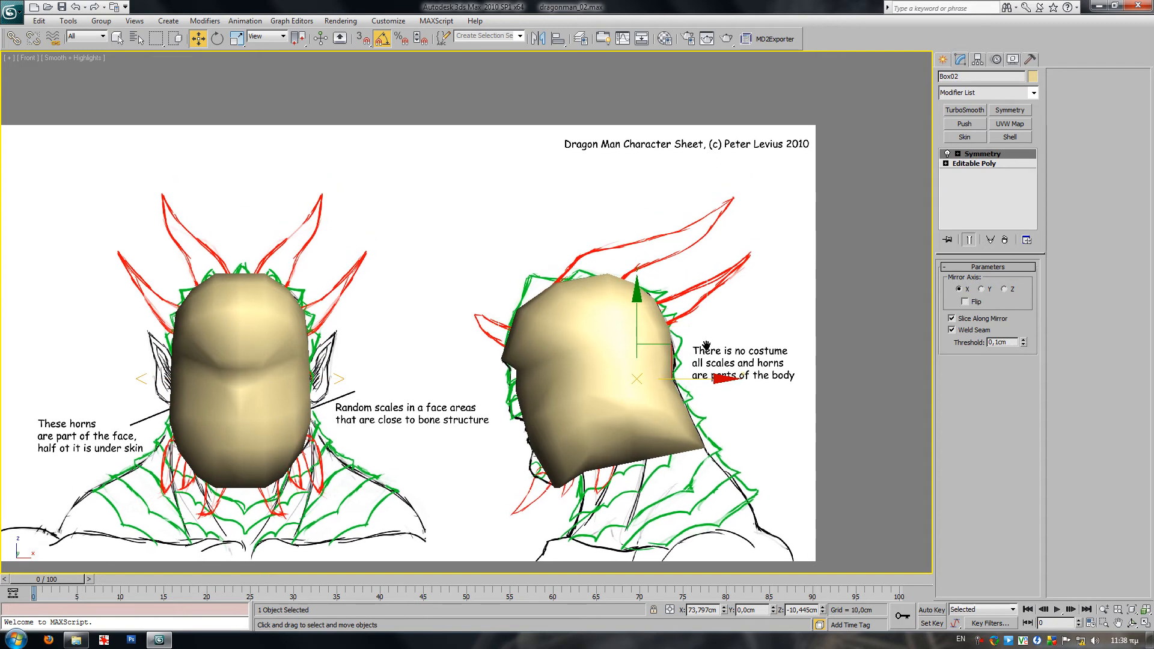
key(p)
mouse_move(592, 374)
alt+middle_down()
mouse_move(624, 385)
mouse_move(510, 330)
mouse_move(363, 330)
mouse_move(399, 358)
mouse_move(597, 363)
mouse_move(603, 375)
alt+middle_up()
key(F3)
key(F3)
key(F4)
alt+middle_drag(659, 272, 627, 281)
alt+middle_drag(585, 268, 588, 395)
click(394, 404)
alt+middle_drag(394, 404, 488, 346)
- Return to the front view and select the six polygons under the back of the side-view head in wireframe
key(f)
scroll(492, 343, up, 2)
click(620, 349)
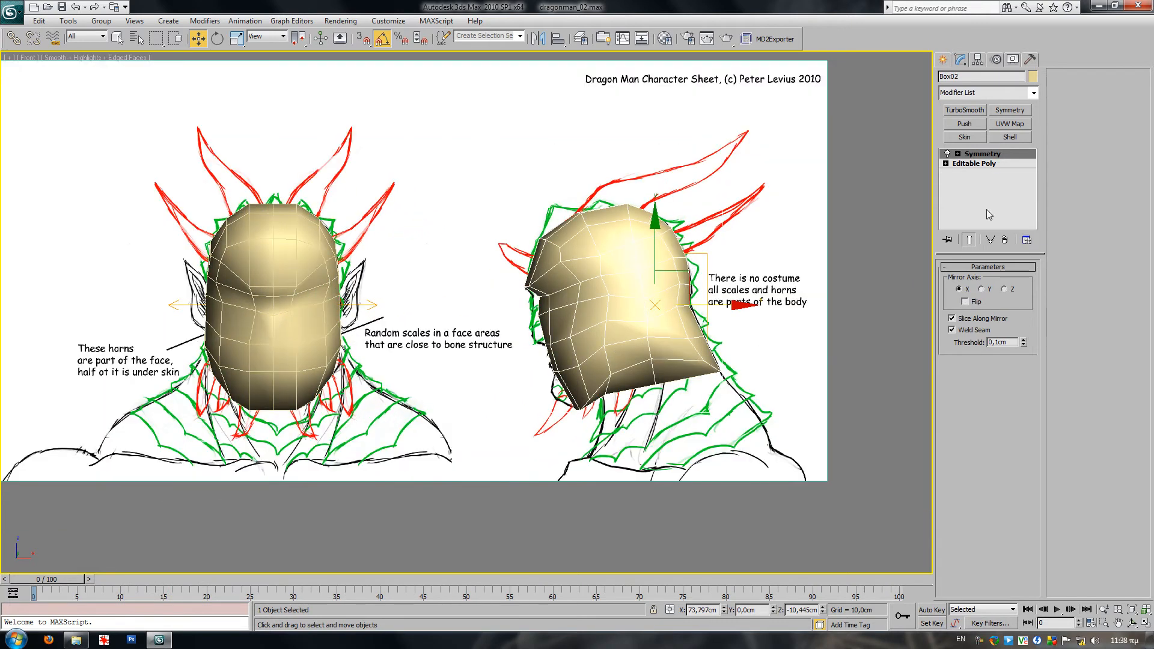
click(992, 164)
click(1000, 280)
middle_drag(670, 409, 593, 399)
key(F3)
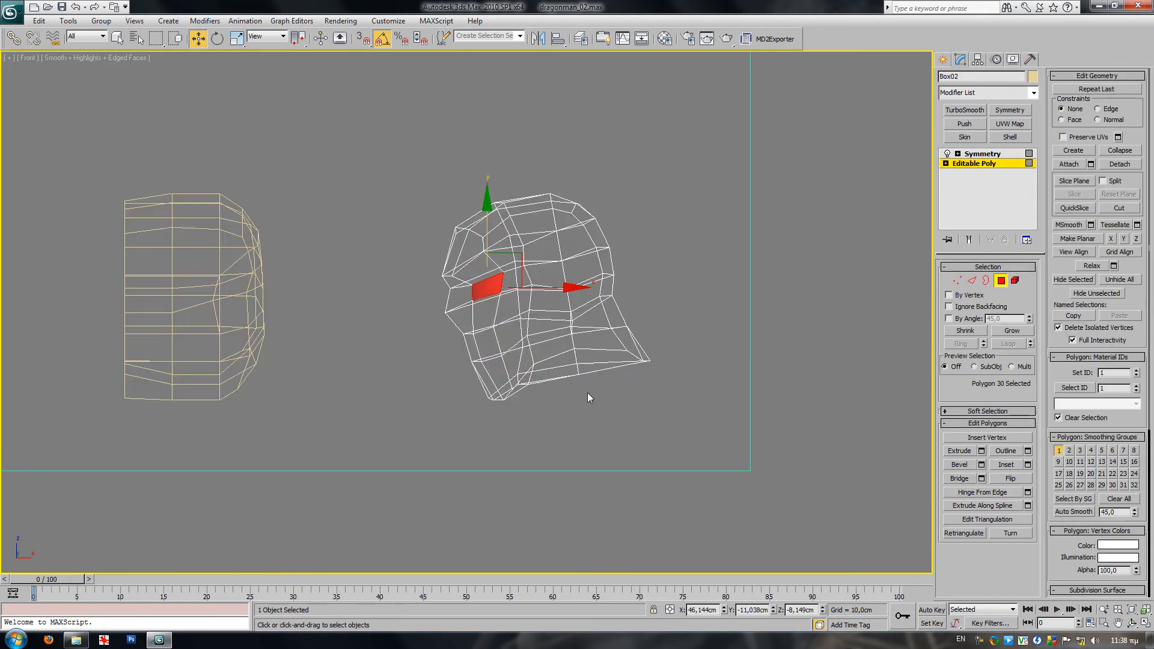
drag(561, 374, 553, 366)
mouse_move(603, 409)
middle_down()
mouse_move(561, 404)
mouse_move(555, 381)
mouse_move(574, 315)
mouse_move(525, 411)
mouse_move(577, 405)
middle_up()
- Extrude the selected underside polygons downward as a group to start the neck
key(p)
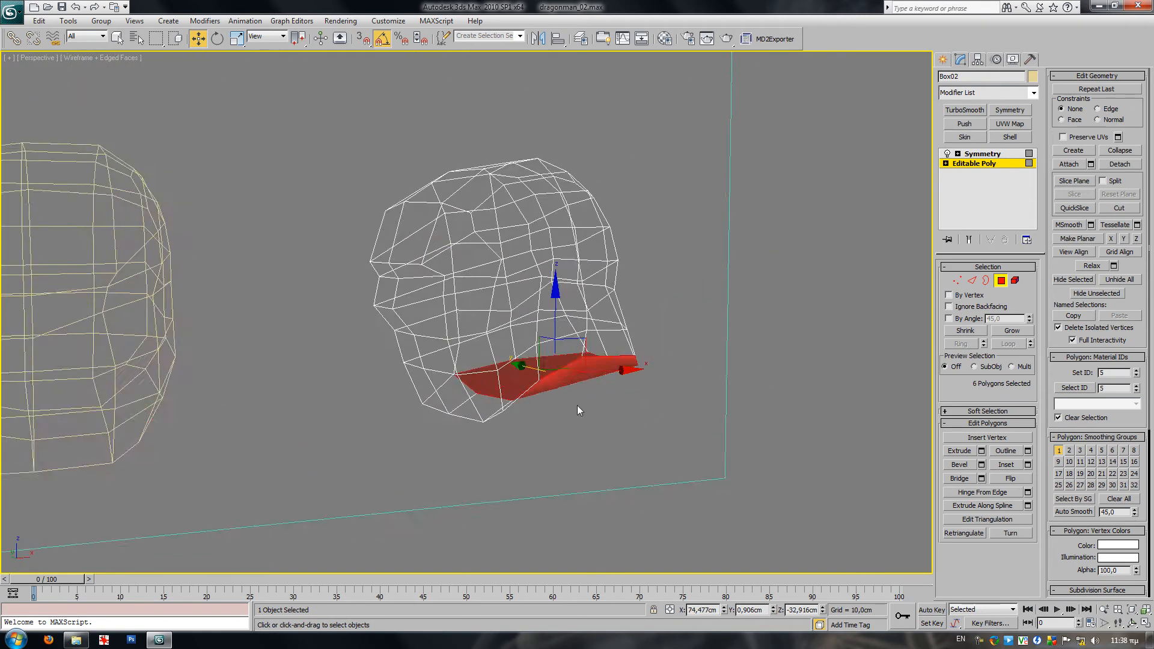
key(F3)
click(981, 451)
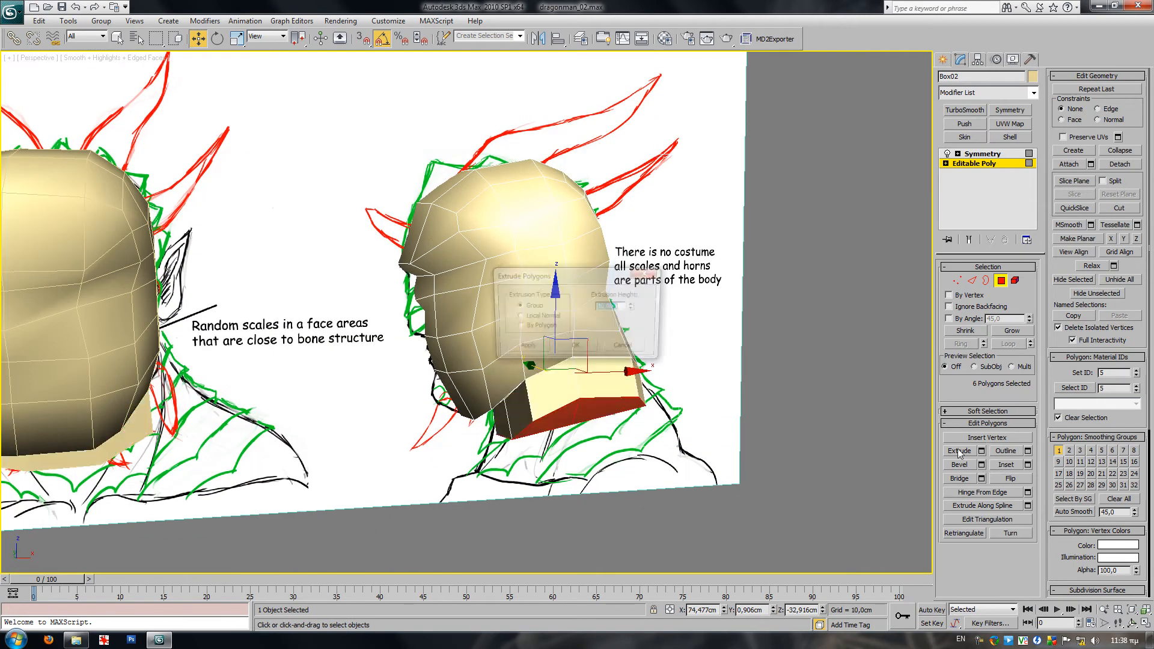
alt+middle_drag(614, 393, 589, 361)
click(588, 355)
- Scale the bottom of the new neck section flat and shift it backward along the drawn neck
key(r)
drag(565, 342, 598, 440)
drag(569, 594, 569, 592)
alt+middle_drag(565, 466, 590, 427)
key(w)
drag(635, 414, 644, 413)
alt+middle_drag(644, 413, 935, 459)
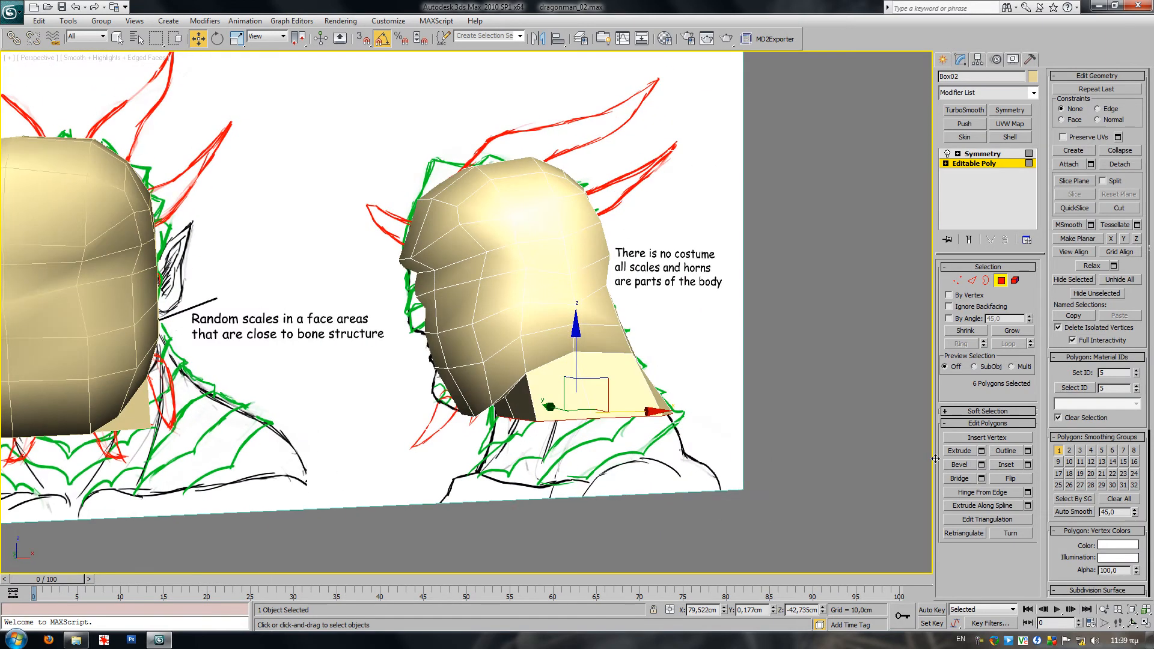
- Extrude the neck's bottom polygons down a second time and scale the new bottom face to fit the drawing
click(981, 450)
click(586, 350)
scroll(649, 472, up, 2)
key(r)
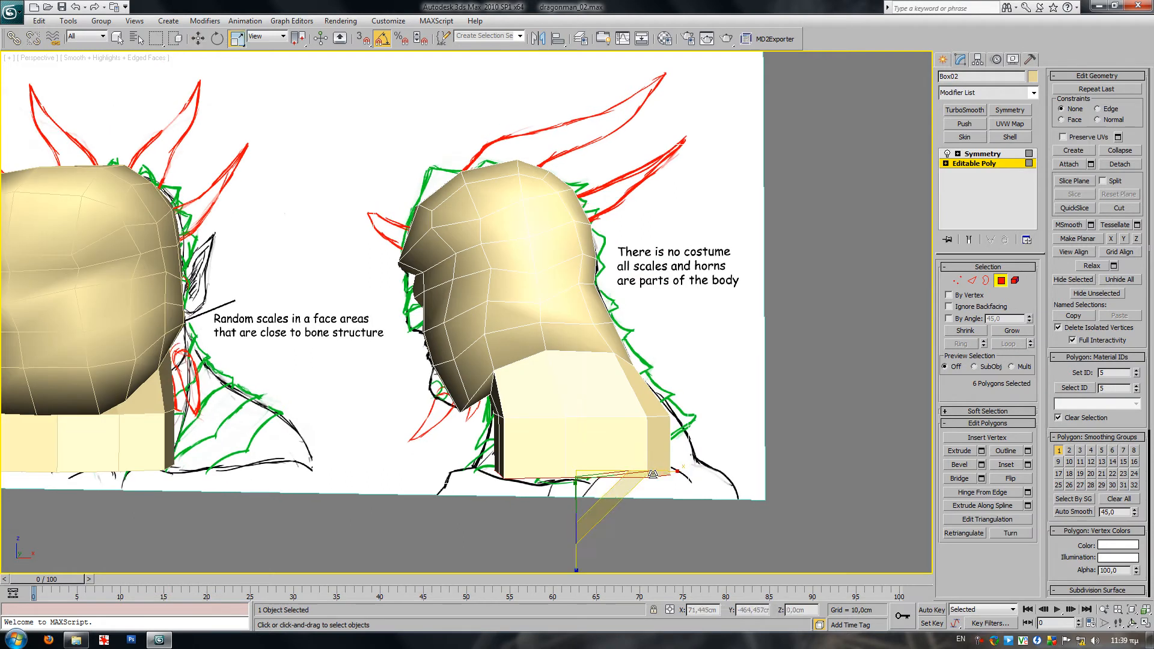
drag(616, 479, 622, 462)
alt+middle_drag(664, 458, 596, 430)
- Select the four polygons on the side of the neck and extrude them outward to form the shoulder
scroll(659, 435, down, 2)
middle_drag(413, 387, 518, 389)
scroll(469, 395, up, 2)
click(748, 387)
ctrl+click(685, 392)
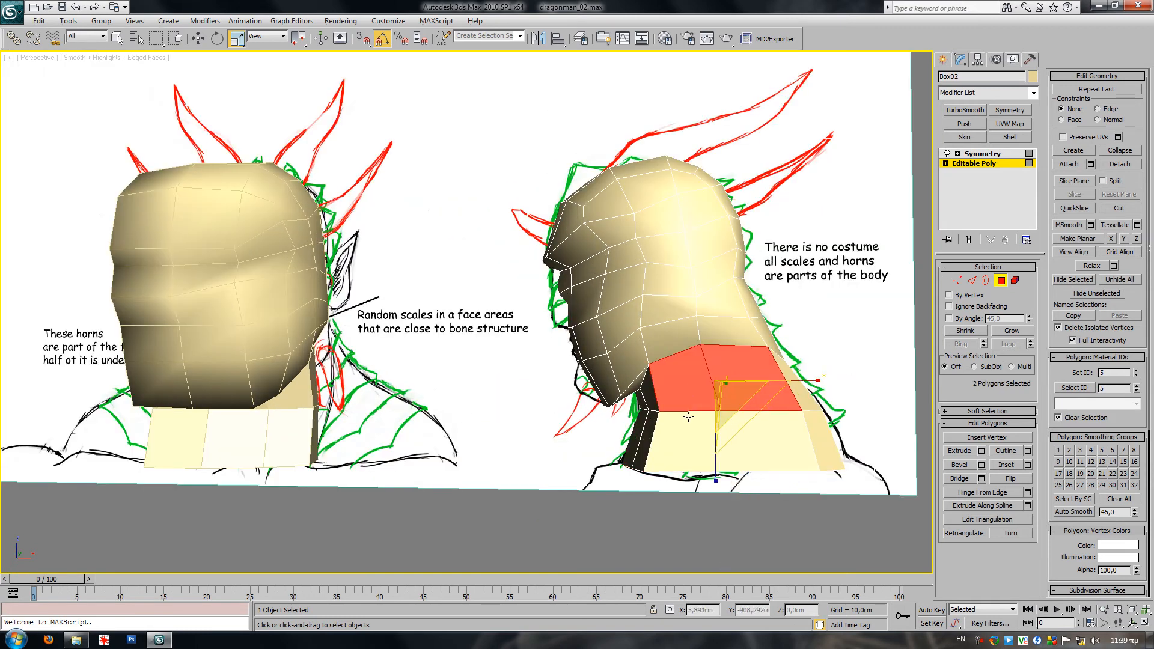
ctrl+click(691, 429)
ctrl+click(750, 440)
alt+middle_drag(726, 456, 746, 404)
click(981, 451)
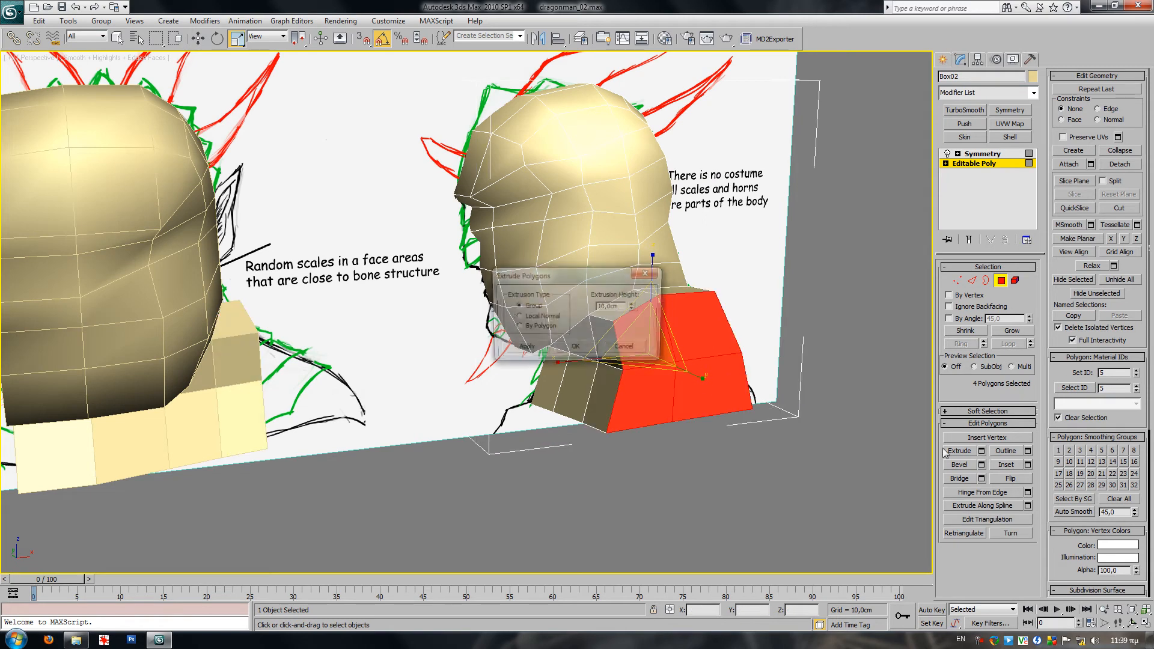
click(585, 381)
- Move the extruded shoulder polygons outward and down, and select the two lower side polygons
key(w)
drag(648, 349, 682, 395)
click(705, 388)
ctrl+click(665, 399)
- Switch to edge editing and lower the edges along the top of the shoulder to shape its slope
key(2)
click(682, 295)
ctrl+click(647, 307)
drag(670, 252, 668, 279)
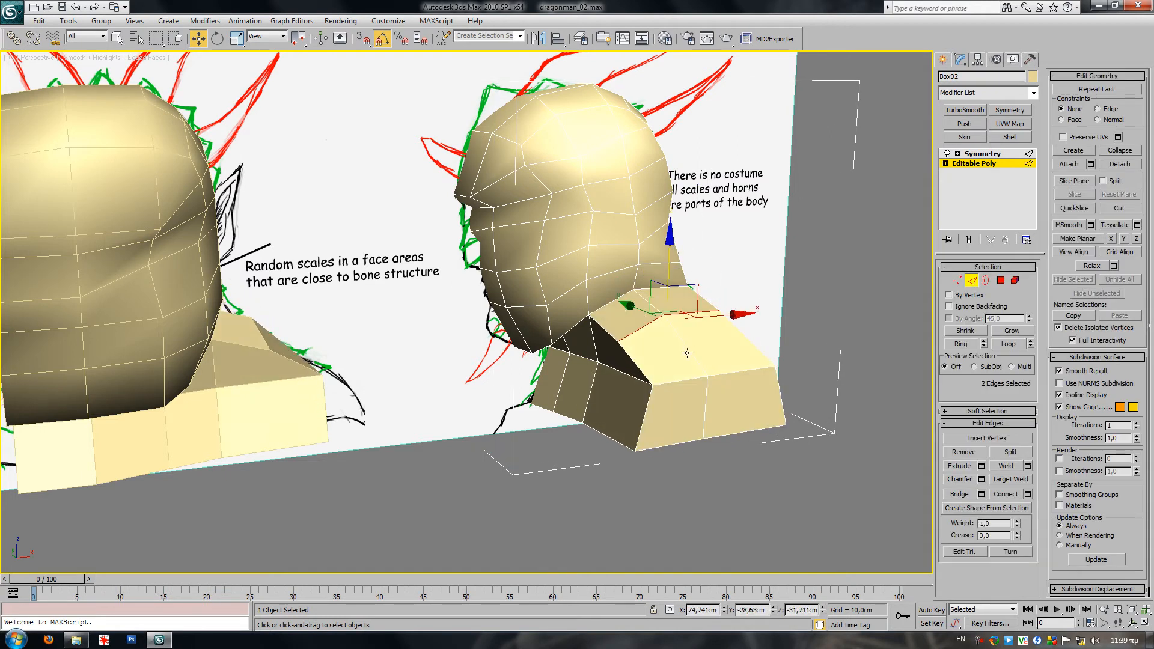
click(684, 381)
drag(715, 326, 716, 342)
mouse_move(709, 355)
alt+middle_down()
mouse_move(581, 374)
mouse_move(673, 411)
alt+middle_up()
- Leave edge editing, return to the front view and select the front-facing head in wireframe
click(970, 280)
key(f)
scroll(640, 354, up, 2)
middle_drag(641, 356, 523, 285)
scroll(604, 331, up, 1)
middle_drag(604, 331, 670, 336)
scroll(366, 354, down, 2)
middle_drag(434, 350, 654, 352)
middle_drag(149, 368, 449, 363)
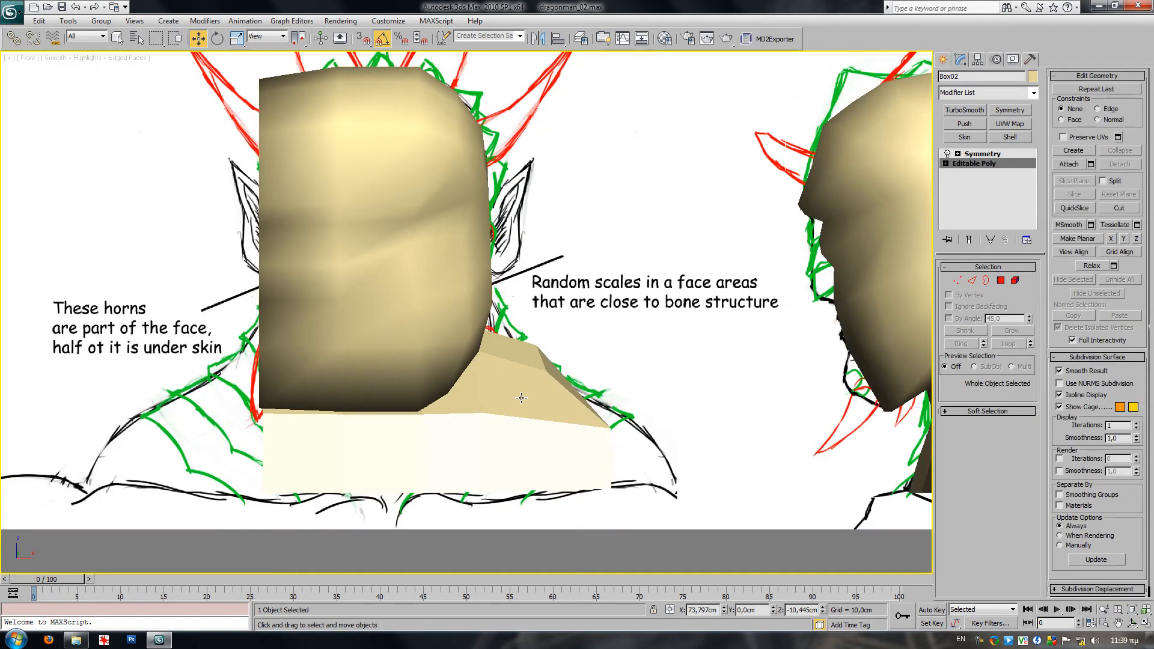
key(F4)
click(449, 363)
key(F3)
- Select the three vertices midway along the shoulder slope of the base mesh and lower them toward the drawn shoulder line
click(986, 163)
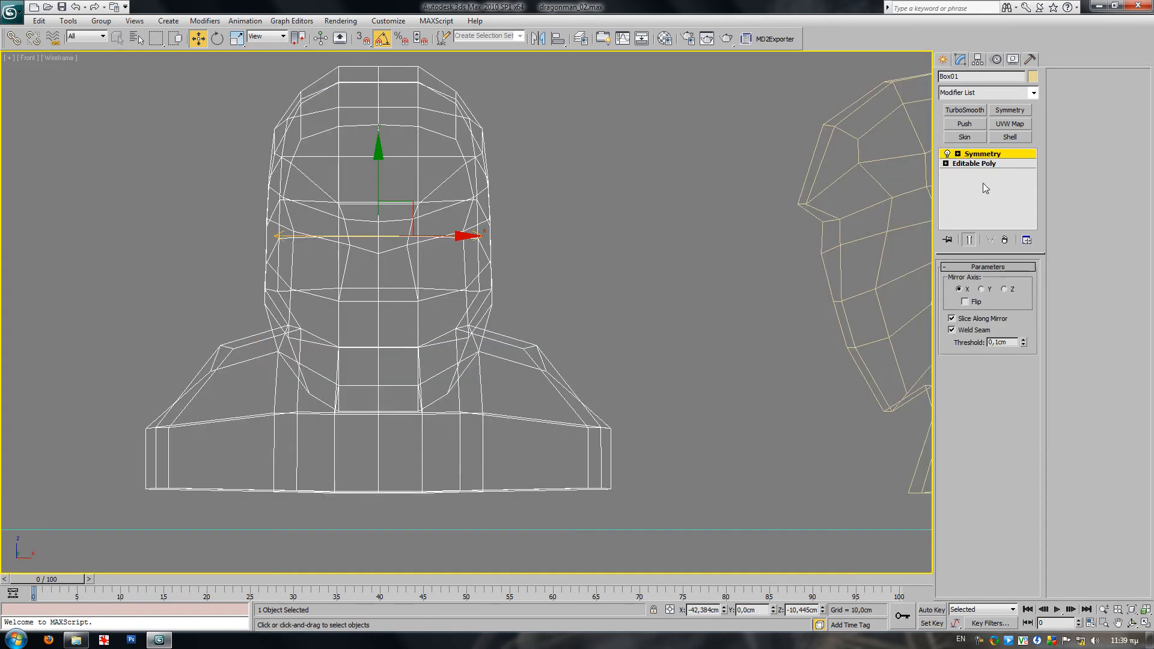
click(957, 280)
drag(589, 316, 516, 377)
key(F3)
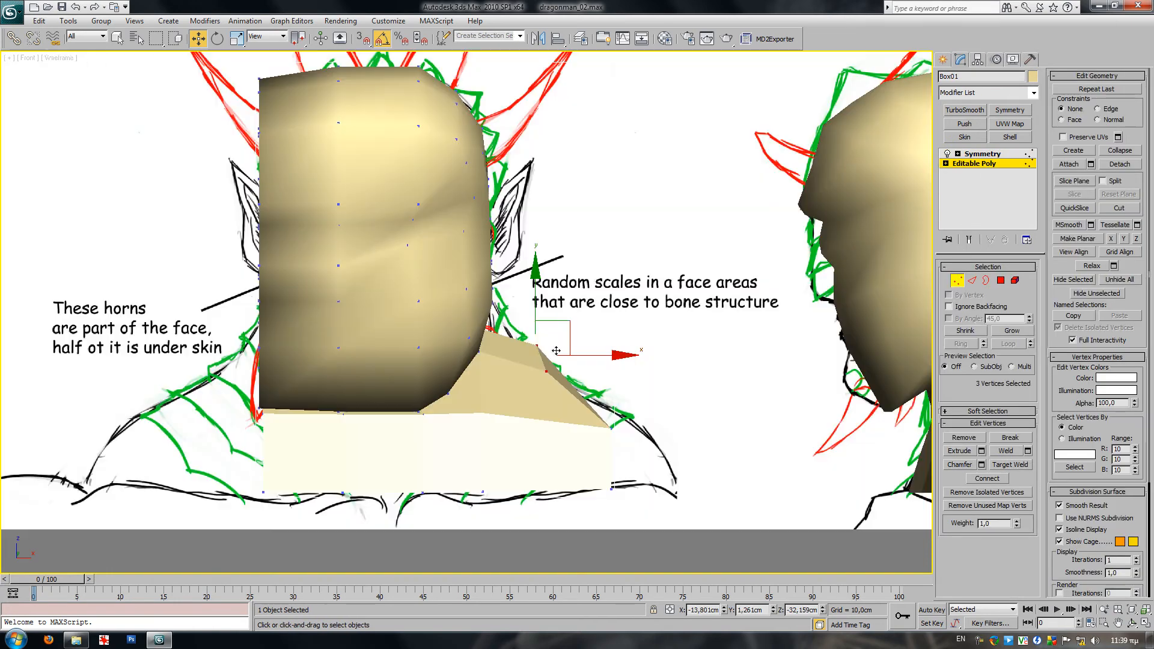
drag(566, 323, 565, 345)
key(F3)
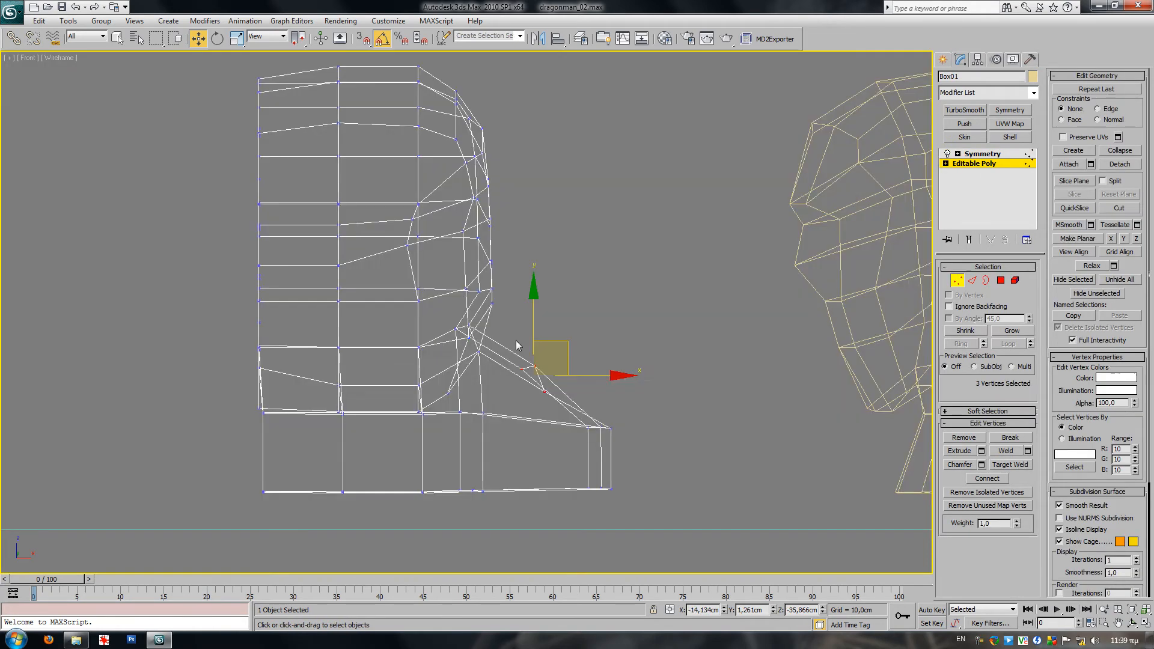
key(F3)
mouse_move(520, 359)
middle_down()
mouse_move(502, 375)
mouse_move(465, 363)
middle_up()
- Select the two edges where the neck meets the shoulder and move them outward and slightly up to the drawn neck line
key(p)
key(F3)
mouse_move(525, 332)
alt+middle_down()
mouse_move(500, 350)
mouse_move(510, 364)
mouse_move(534, 304)
alt+middle_up()
key(2)
click(467, 353)
ctrl+click(444, 357)
key(F3)
key(f)
key(z)
scroll(502, 308, down, 5)
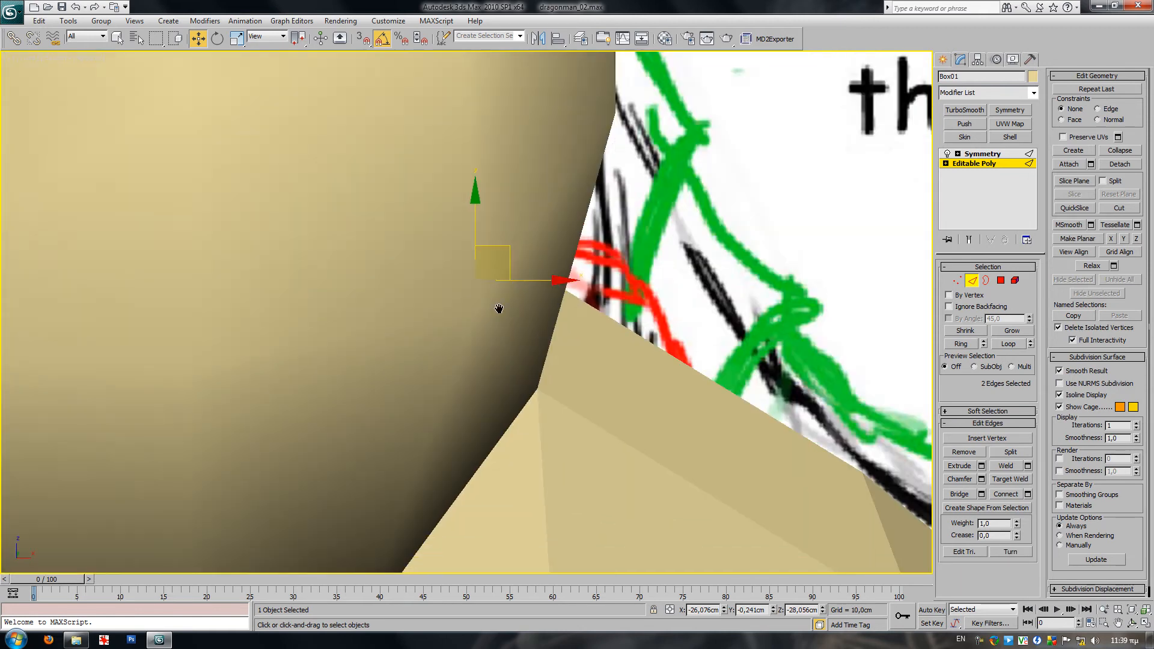
scroll(501, 308, down, 6)
drag(503, 333, 509, 287)
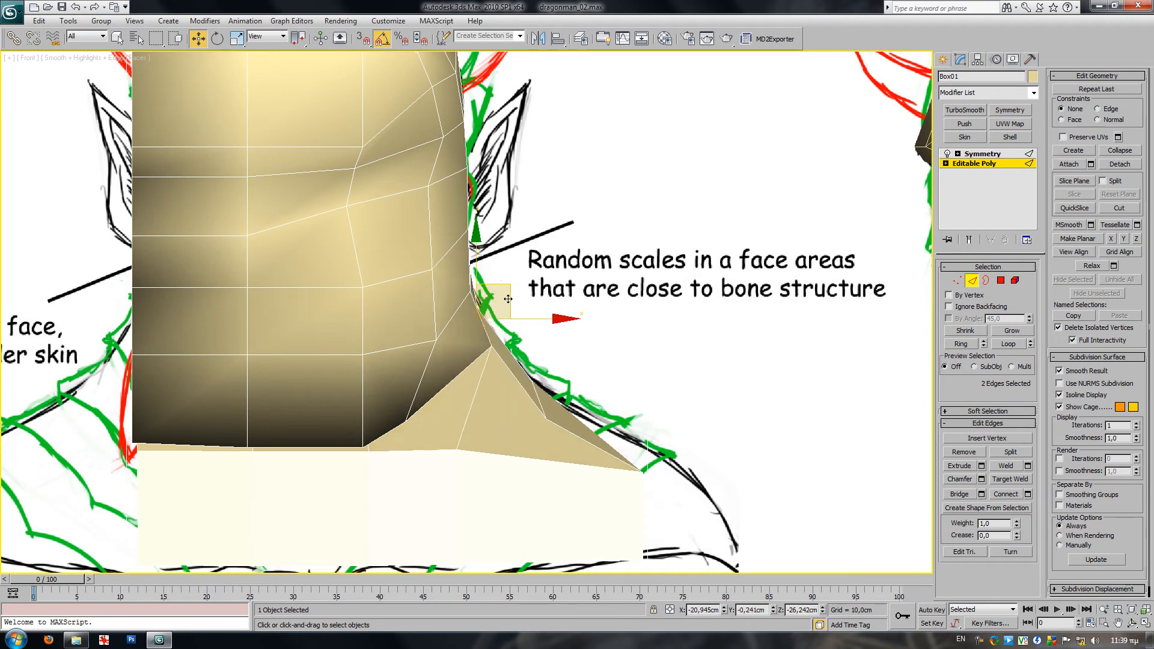
middle_drag(580, 392, 481, 355)
- Move the three vertices at the shoulder's outer bottom corner outward to reach the drawn shoulder outline
key(F3)
key(1)
key(F3)
drag(578, 492, 645, 505)
key(F3)
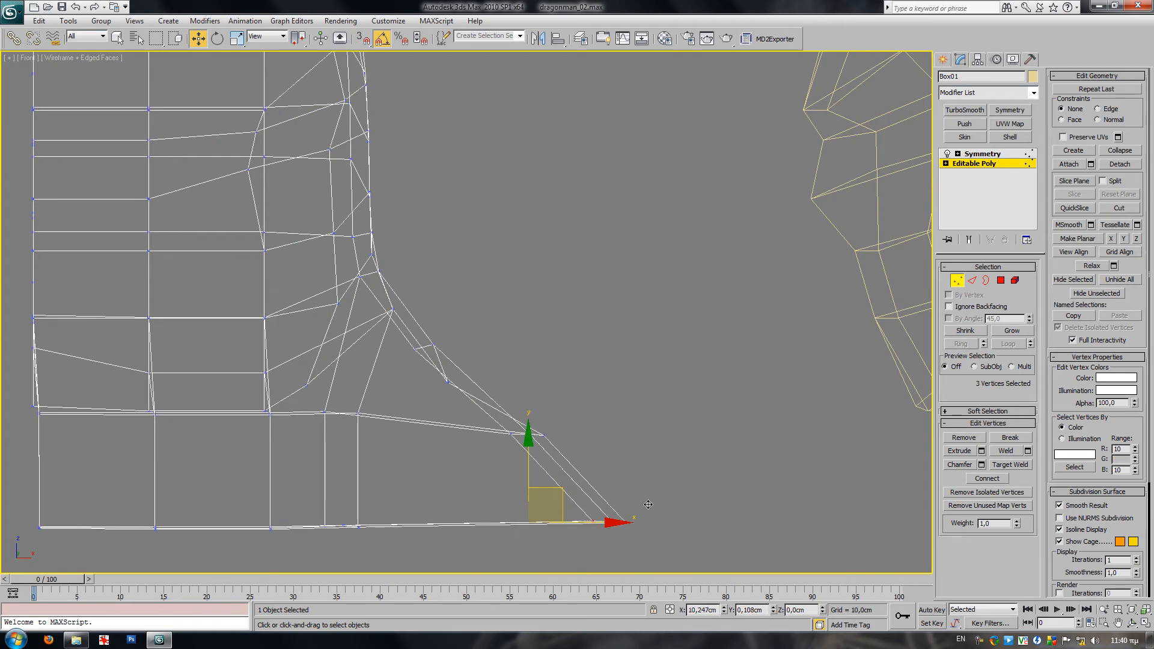
key(F3)
middle_drag(508, 487, 646, 425)
scroll(647, 425, down, 4)
middle_drag(549, 417, 533, 474)
- Select the whole mesh element, clear all its smoothing groups and assign smoothing group 1
key(F4)
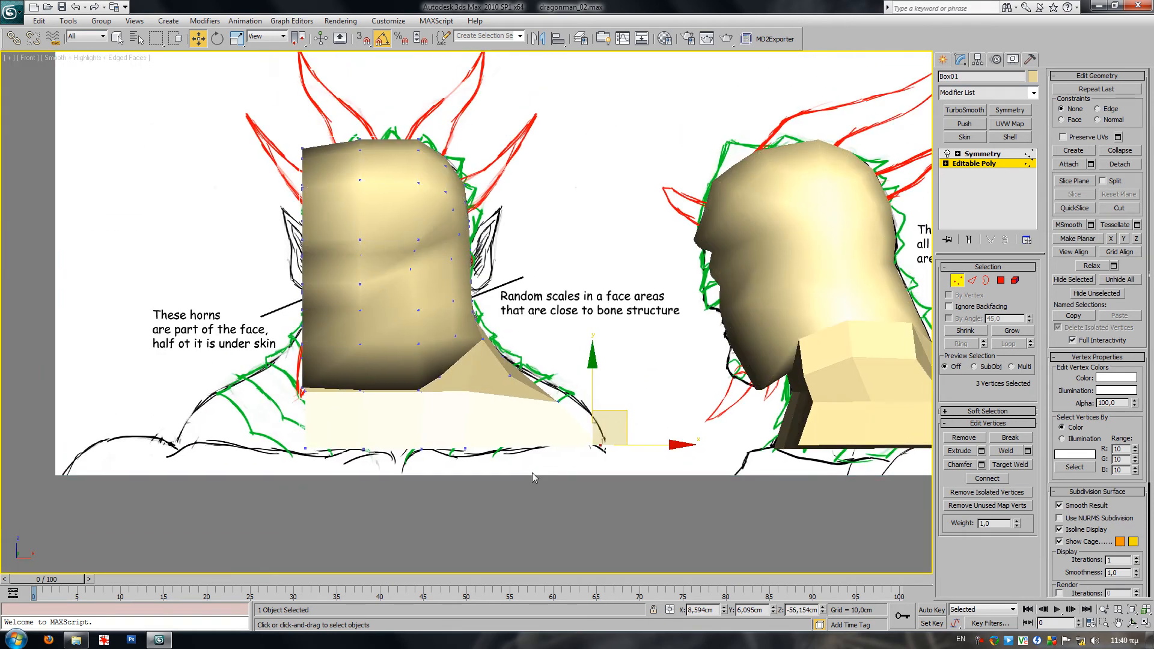
key(4)
key(F4)
key(ctrl+a)
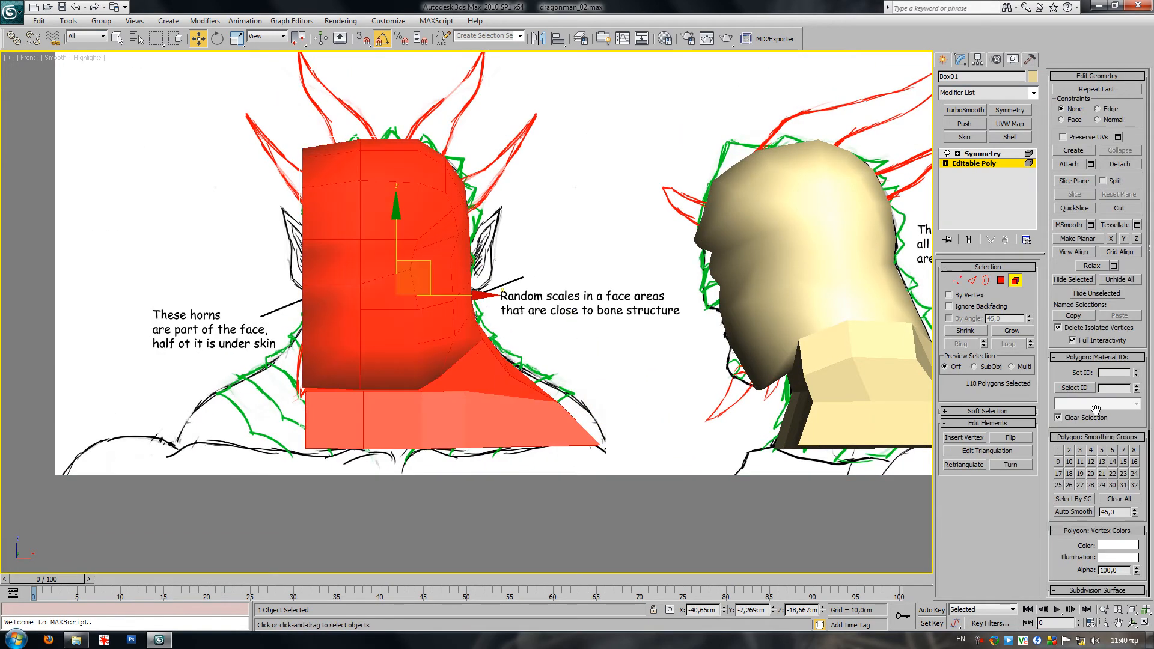
click(1116, 499)
click(1058, 450)
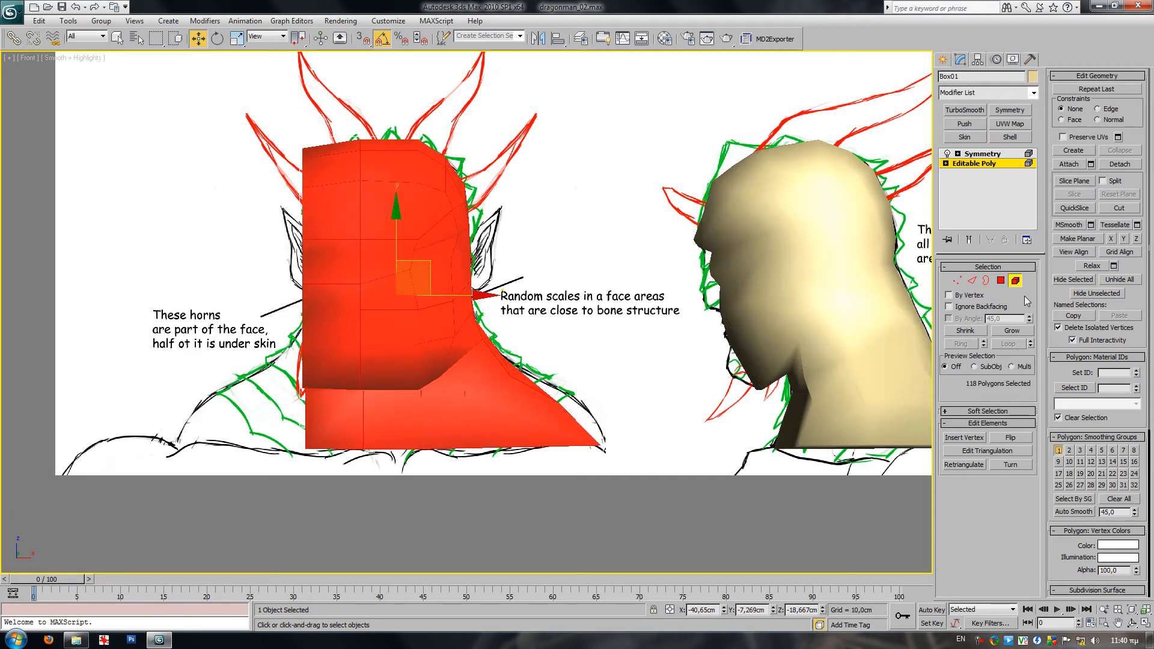
click(1016, 281)
- Set the object color of both the front-view and side-view heads to black
middle_drag(773, 265, 647, 304)
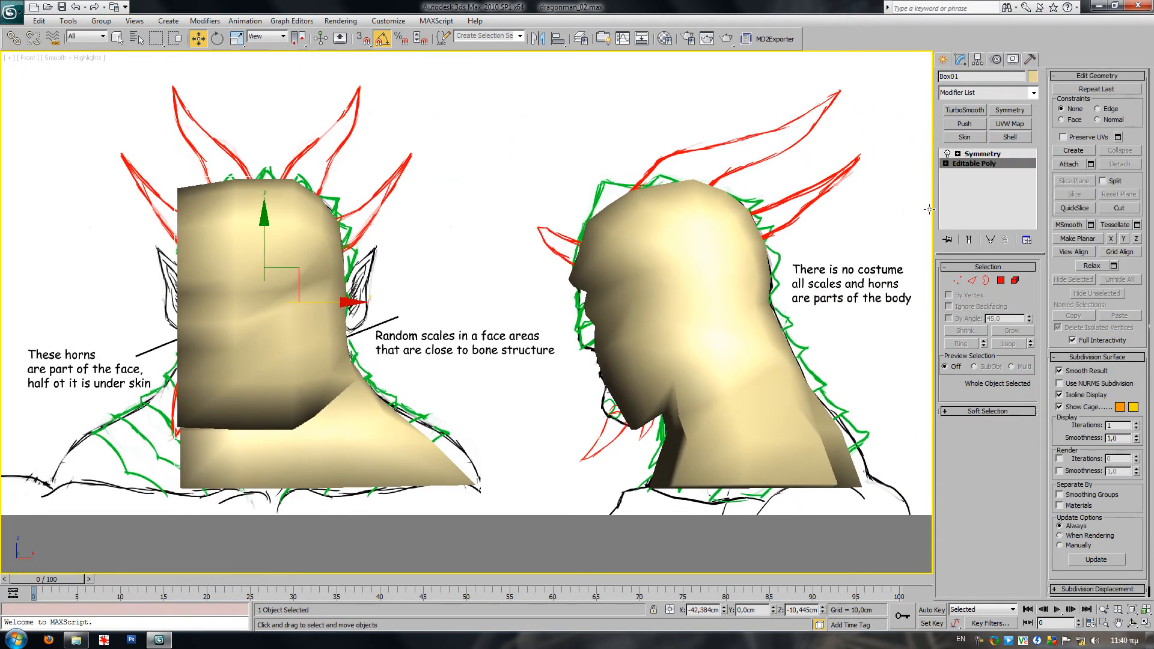
click(1032, 77)
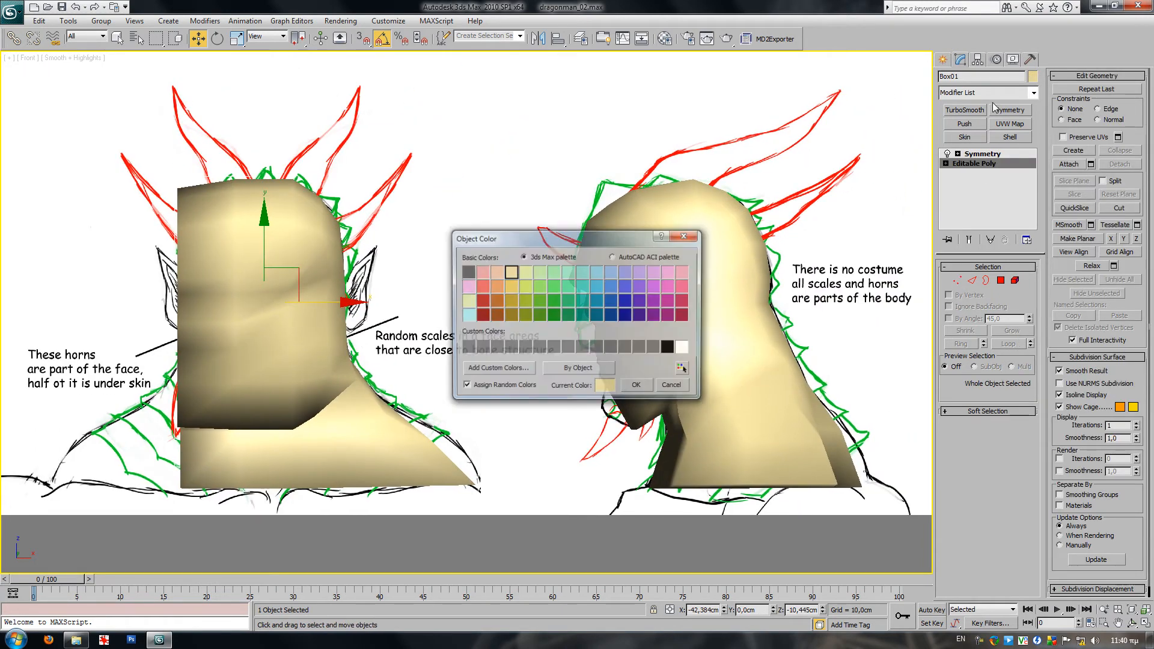
click(667, 348)
click(638, 387)
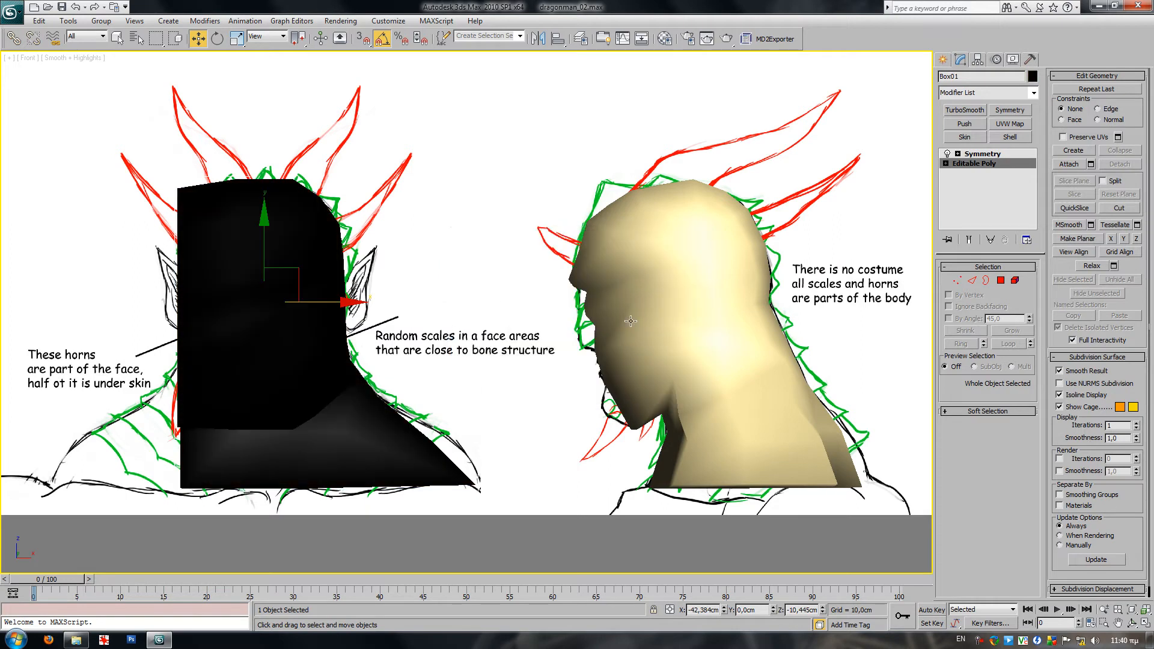
click(674, 322)
click(1032, 76)
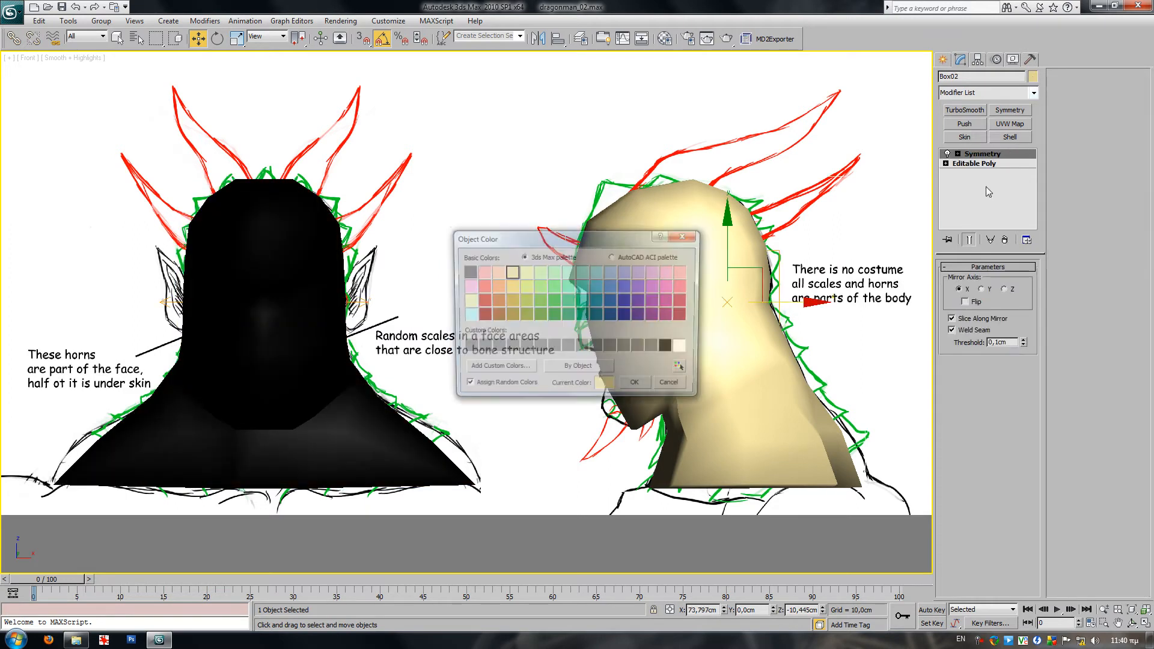
click(669, 348)
click(637, 387)
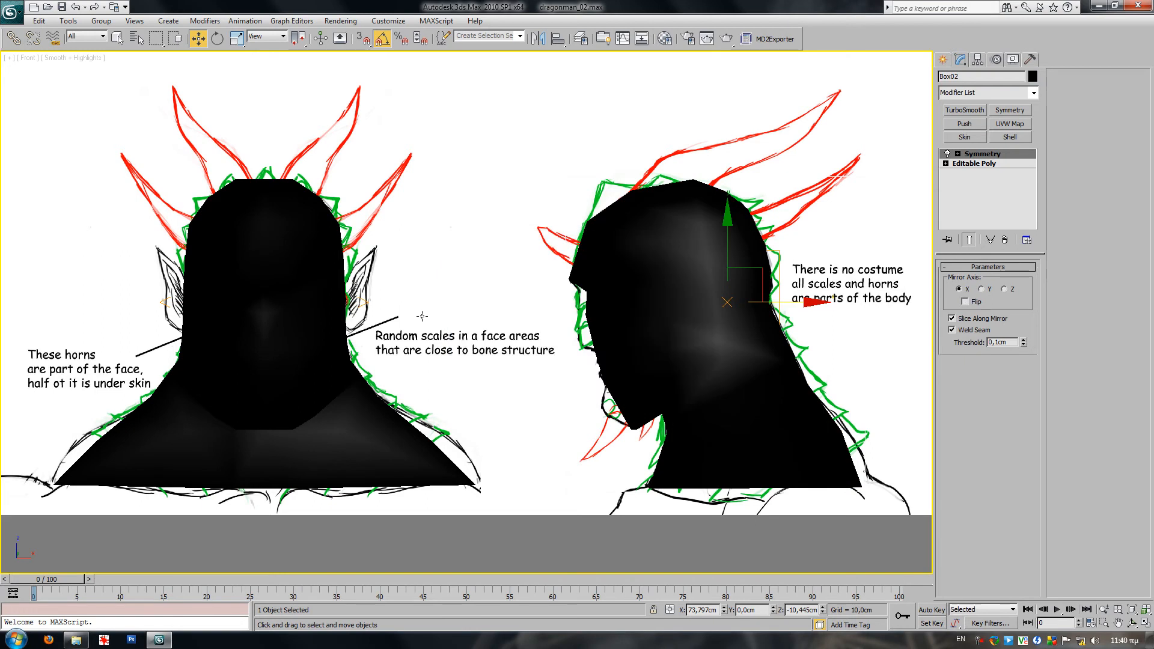
- Select both heads and assign them the grey 02 - Default material
ctrl+click(258, 261)
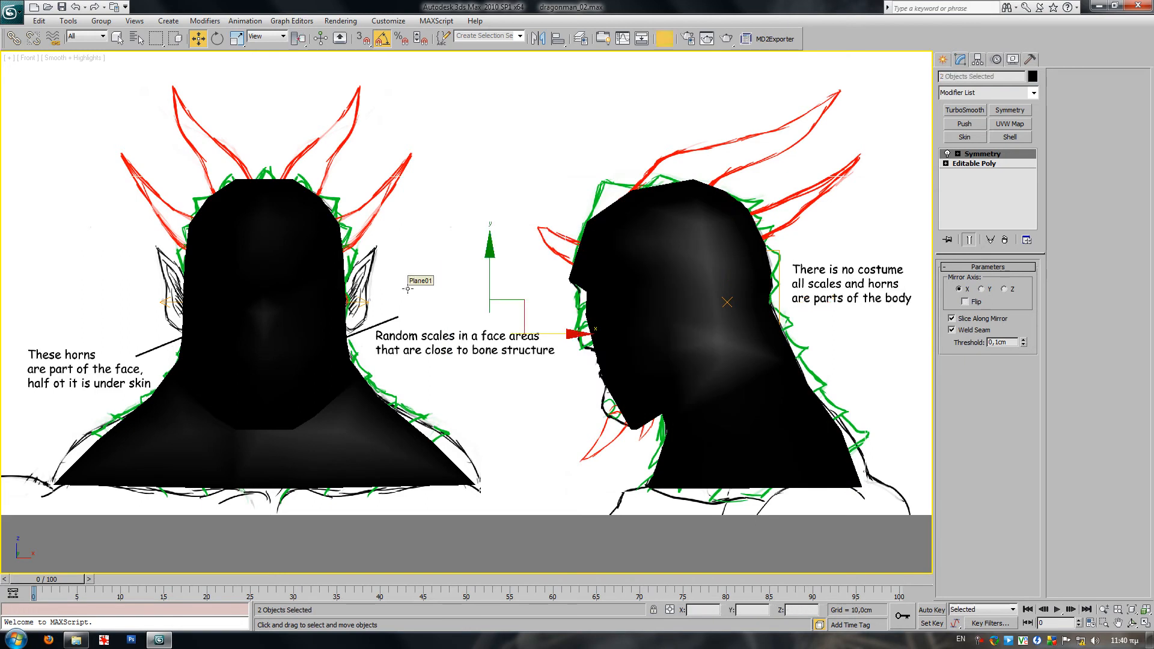
key(m)
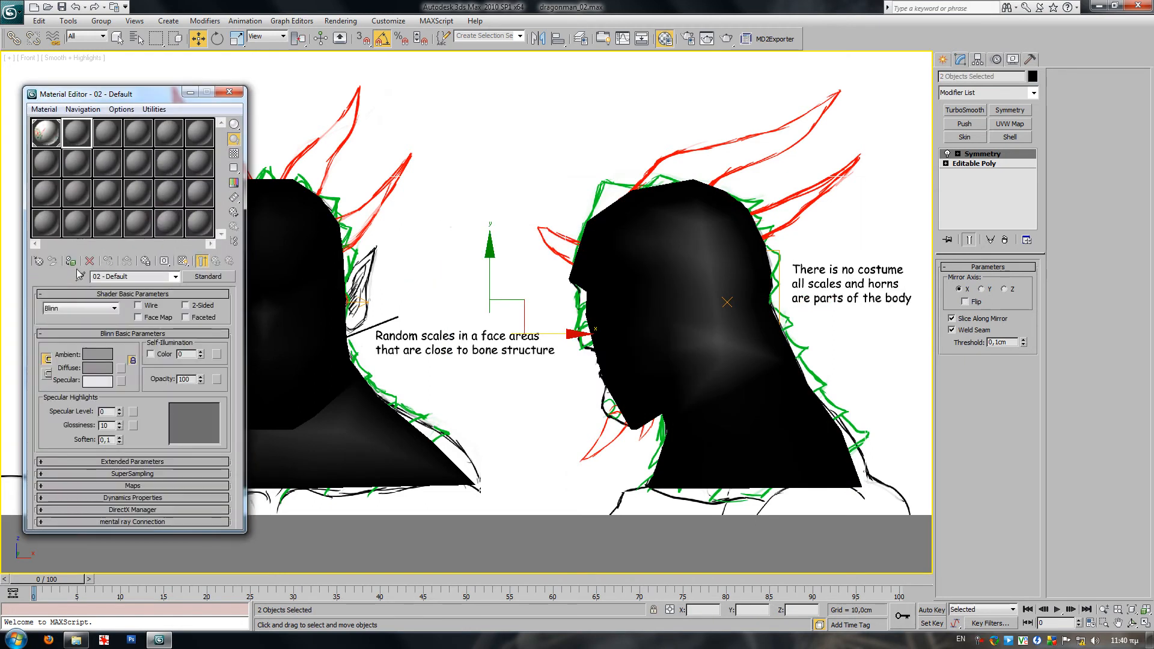
click(70, 260)
click(228, 91)
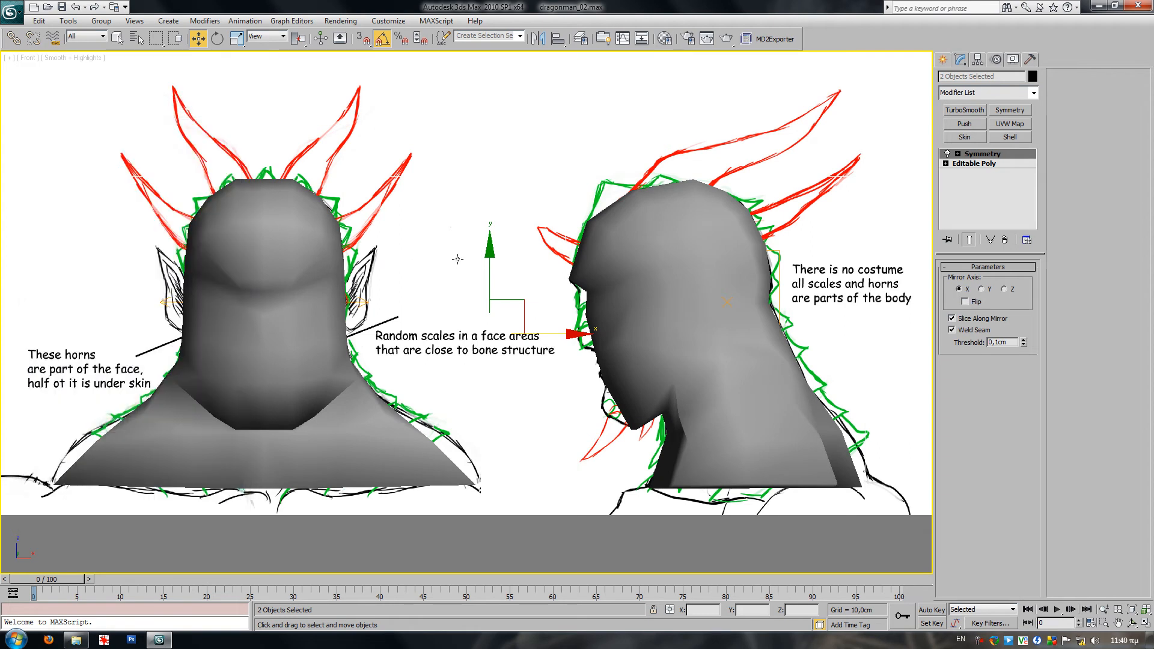
- Return to vertex editing with both heads selected and raise the vertices midway along the shoulder slope
middle_drag(414, 259, 464, 261)
middle_drag(491, 402, 457, 392)
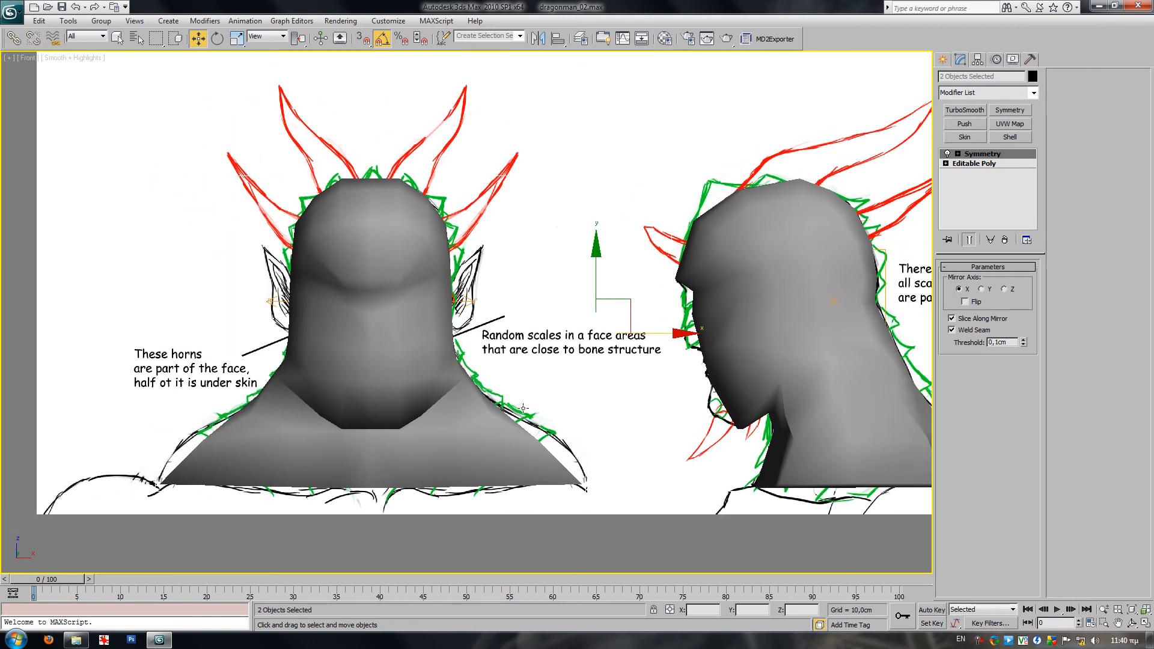
click(973, 163)
key(1)
key(F3)
click(495, 414)
drag(518, 403, 519, 388)
key(F3)
- Undo the attempted outward move of the shoulder vertices and leave vertex editing on both heads
mouse_move(522, 450)
mouse_down()
mouse_move(579, 402)
mouse_move(590, 403)
mouse_move(593, 439)
mouse_move(606, 441)
mouse_up()
key(ctrl+z)
middle_drag(850, 440, 699, 426)
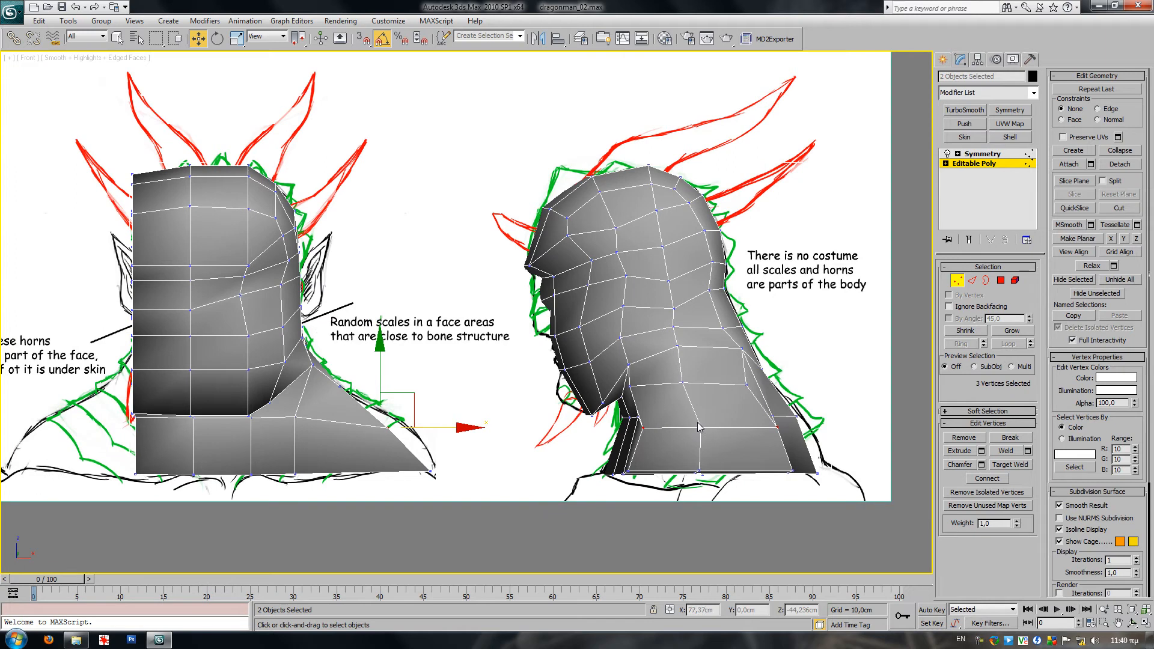
click(957, 281)
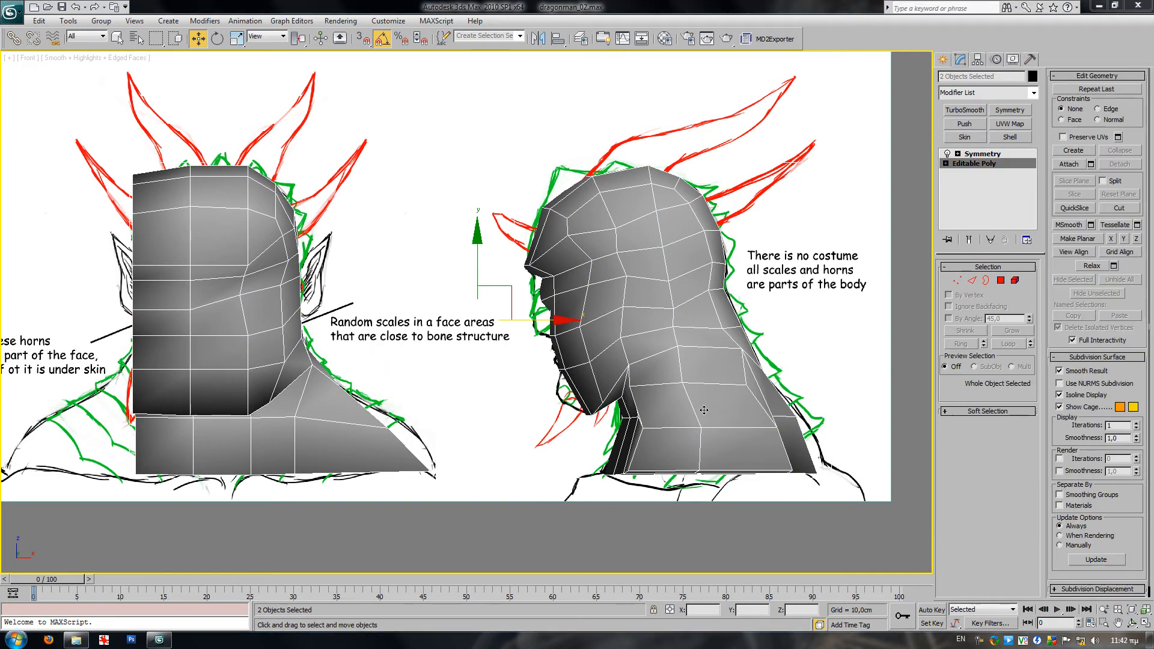
mouse_move(704, 410)
middle_down()
mouse_move(700, 420)
mouse_move(685, 409)
middle_up()
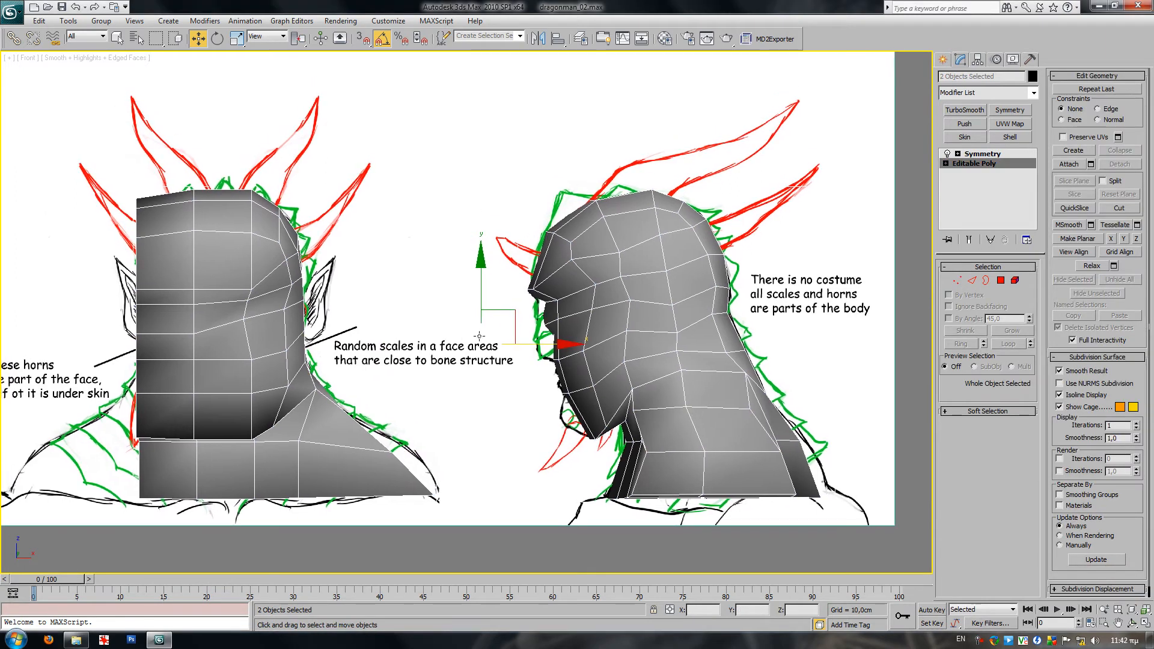
- Save the scene as a new incremental copy named dragonman_03.max
click(17, 10)
click(45, 150)
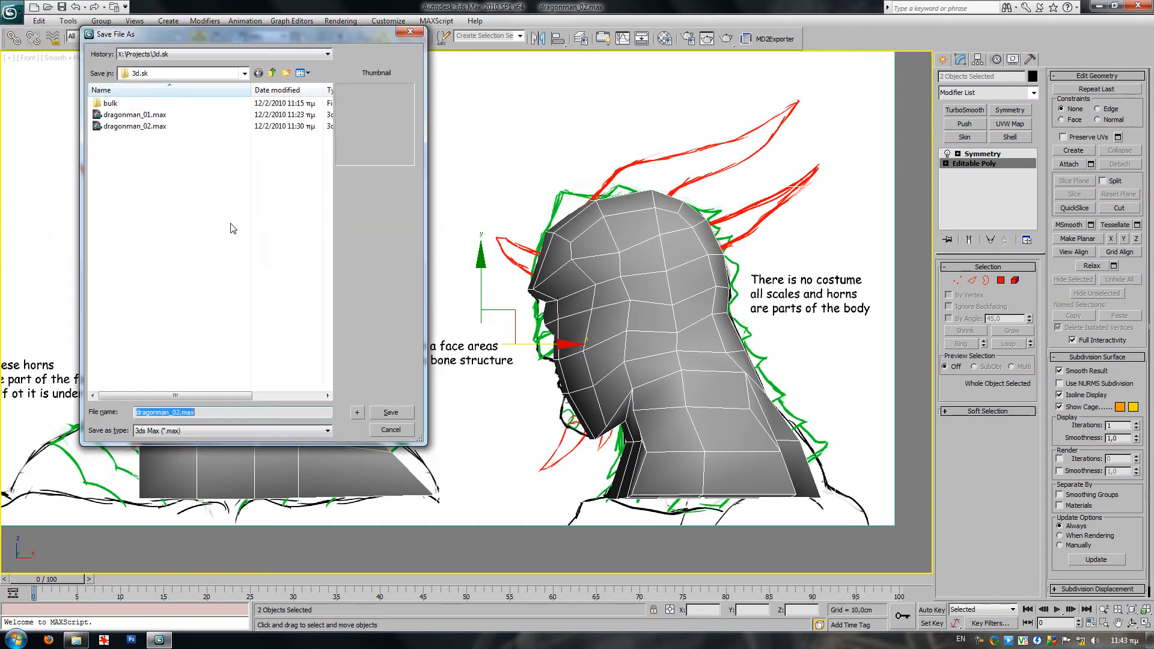
click(356, 412)
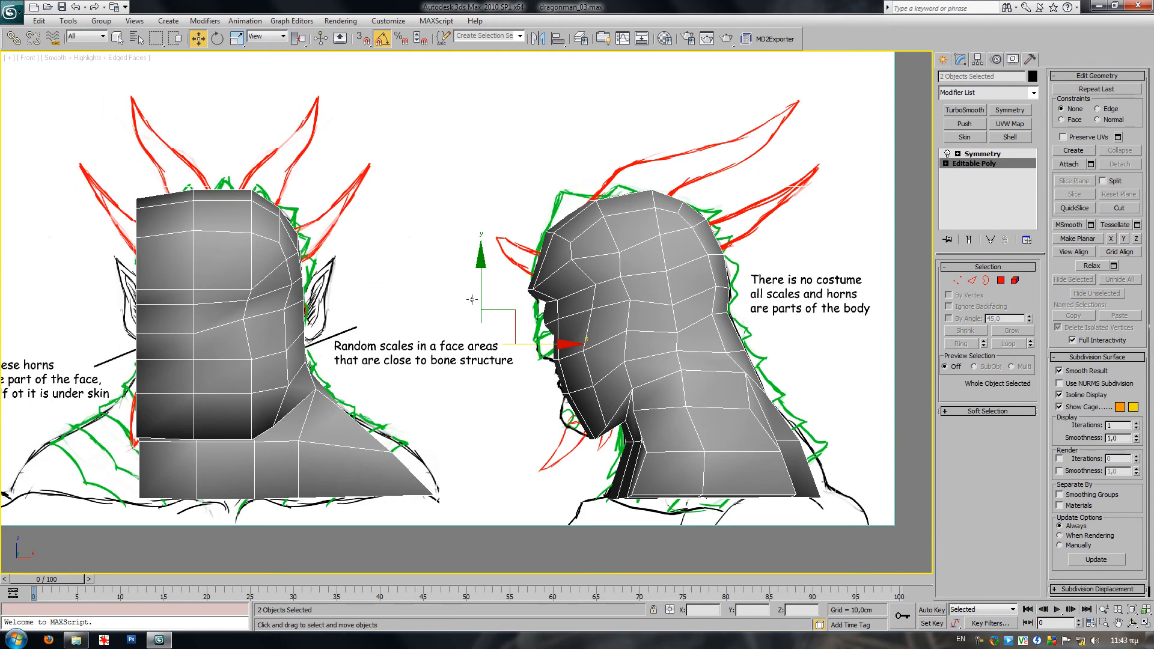
middle_drag(590, 333, 605, 348)
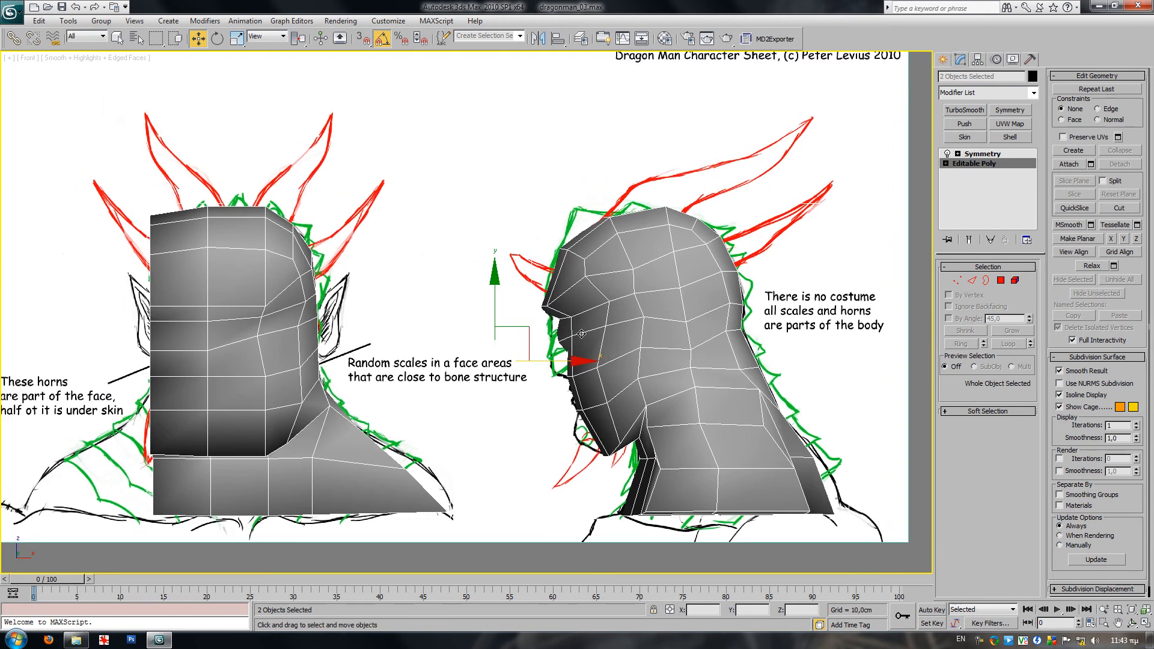
- Add a TurboSmooth modifier above Symmetry on both heads
click(982, 154)
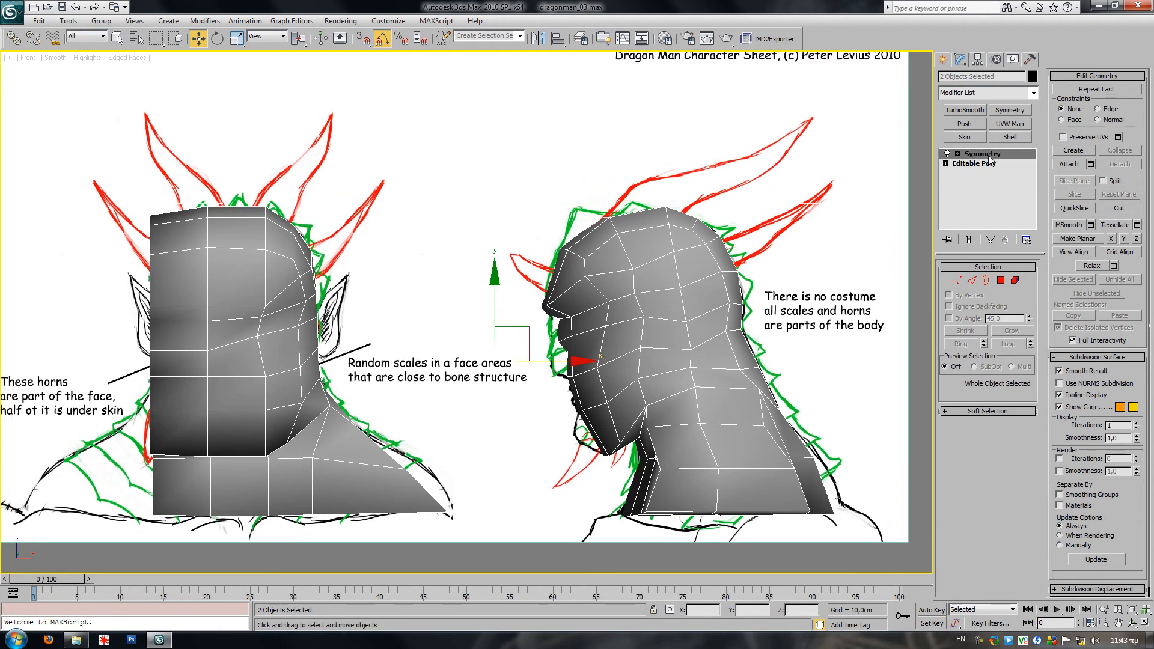
click(964, 111)
middle_drag(600, 361, 592, 337)
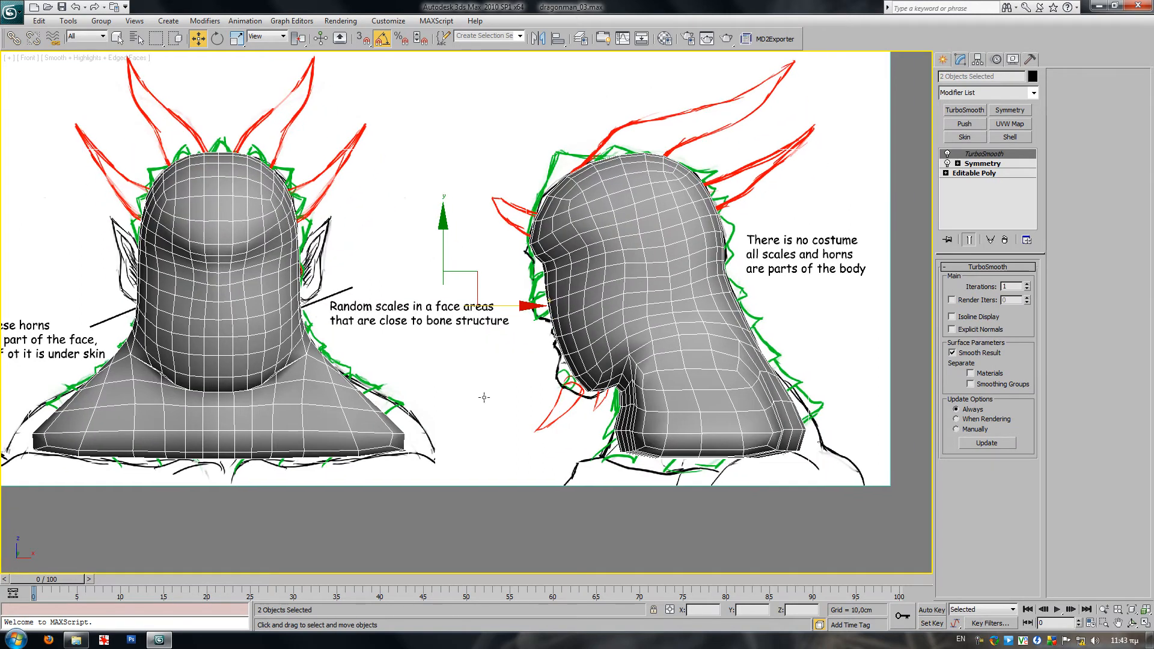
middle_drag(670, 344, 641, 313)
- Window-select the cap polygons at the underside of the shoulders in the base mesh and delete them
click(996, 173)
click(1001, 282)
middle_drag(756, 405, 721, 401)
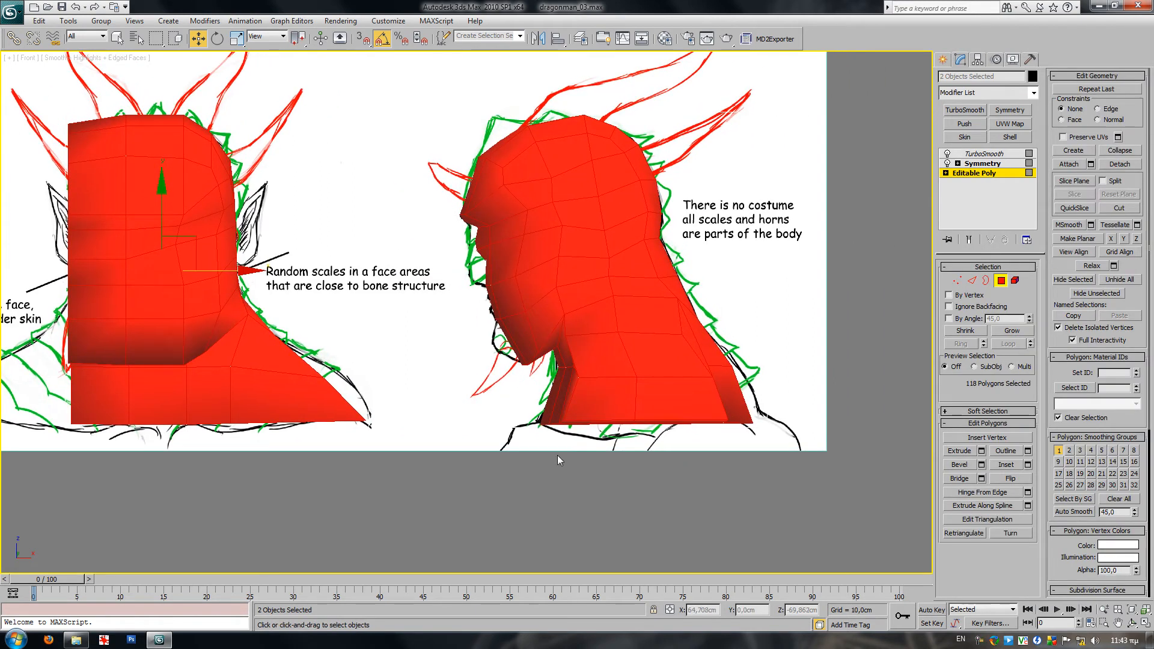
click(754, 469)
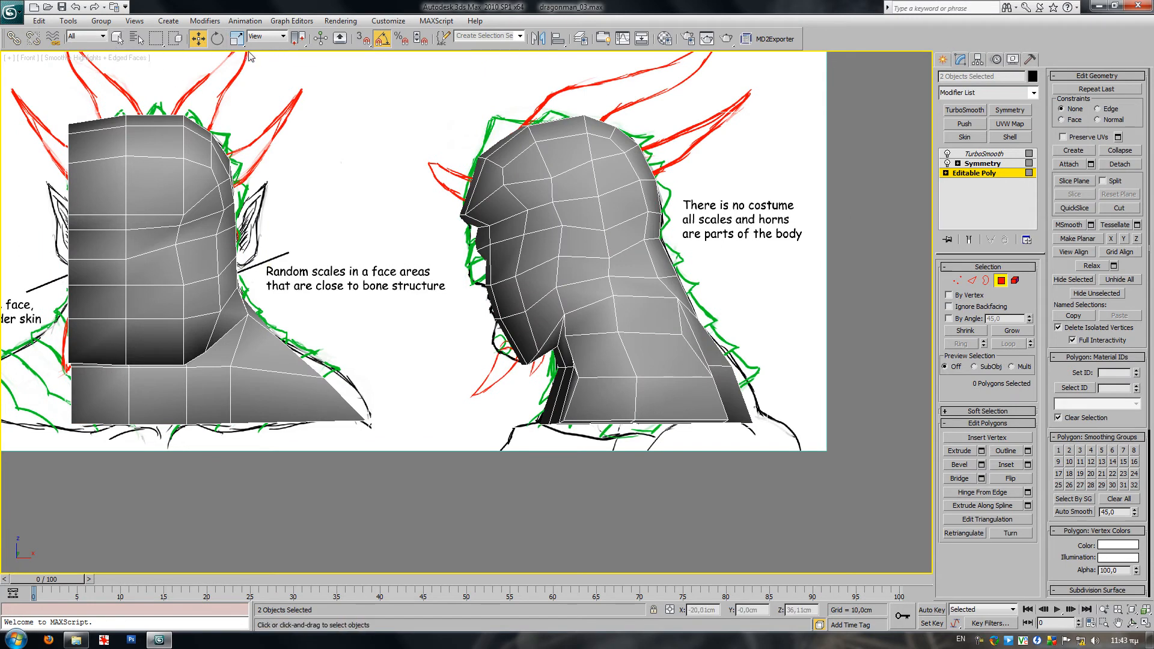
click(175, 39)
drag(504, 407, 812, 494)
middle_drag(661, 437, 616, 409)
key(p)
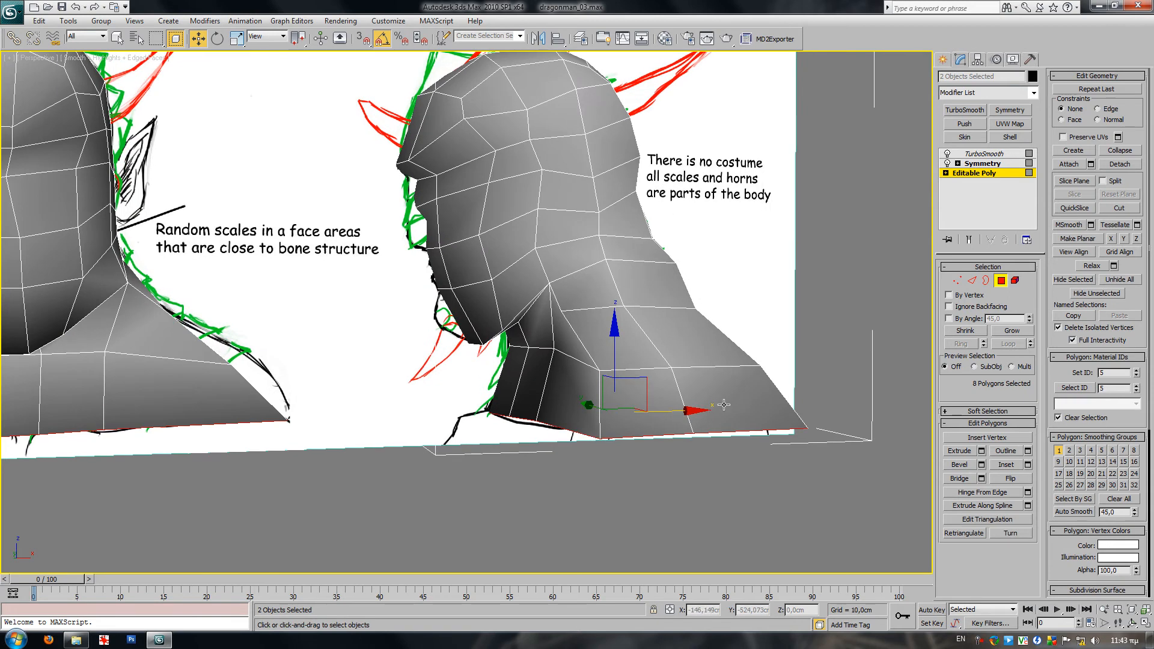
key(ctrl+d)
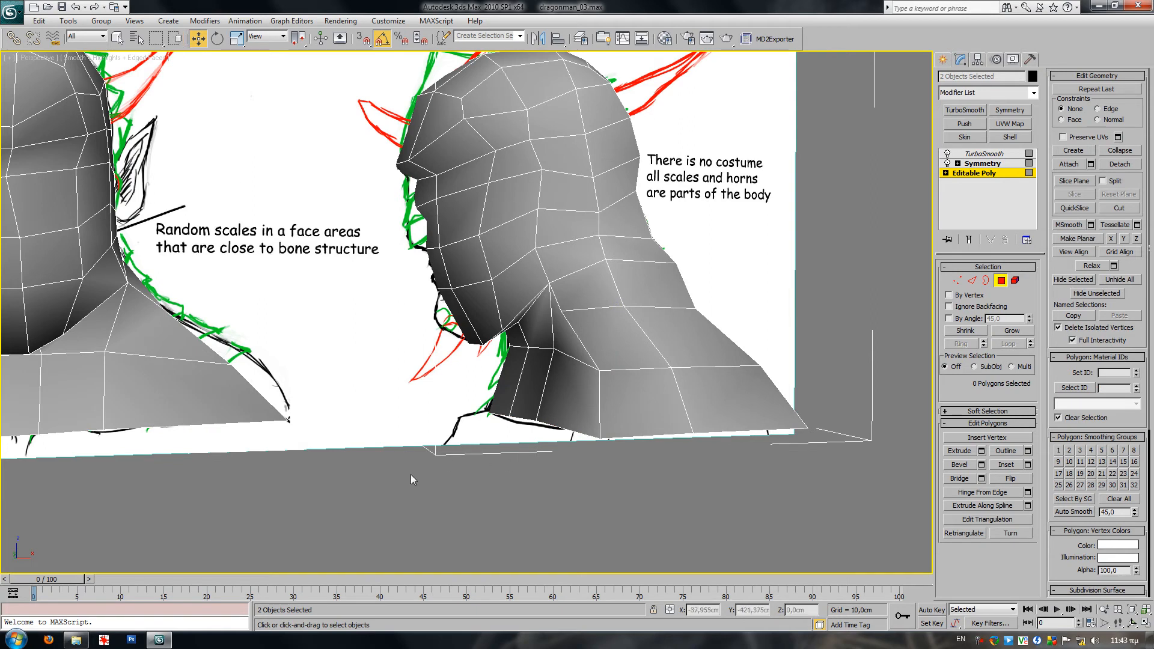
- Display the end result of the modifier stack while editing the base mesh, and check the open shoulder underside in perspective
drag(409, 484, 885, 341)
scroll(579, 315, up, 3)
alt+middle_drag(579, 316, 586, 330)
click(894, 316)
alt+middle_drag(894, 316, 863, 301)
middle_drag(731, 309, 708, 352)
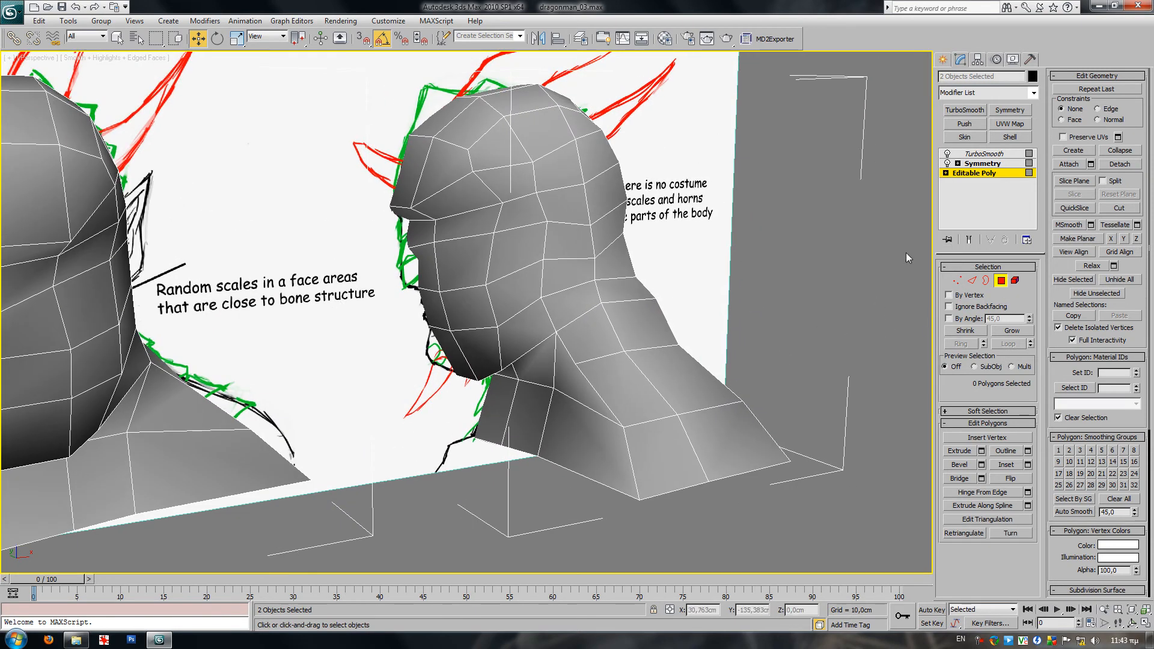
click(968, 240)
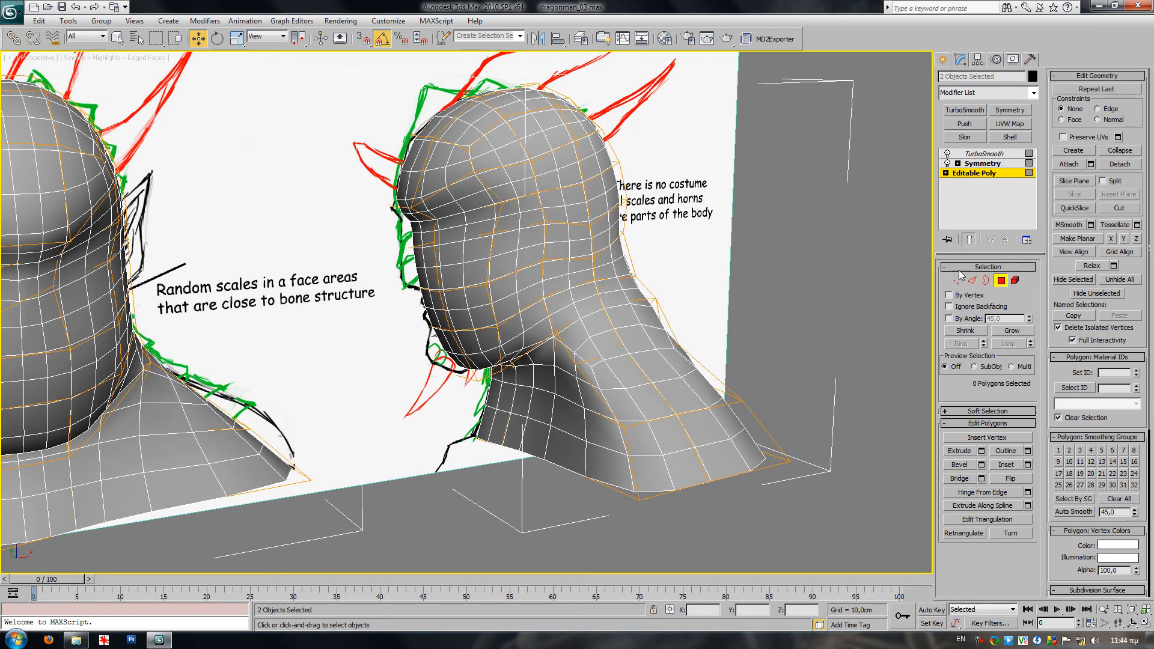
mouse_move(731, 327)
alt+middle_down()
mouse_move(730, 309)
mouse_move(767, 337)
mouse_move(705, 334)
mouse_move(770, 331)
mouse_move(736, 329)
alt+middle_up()
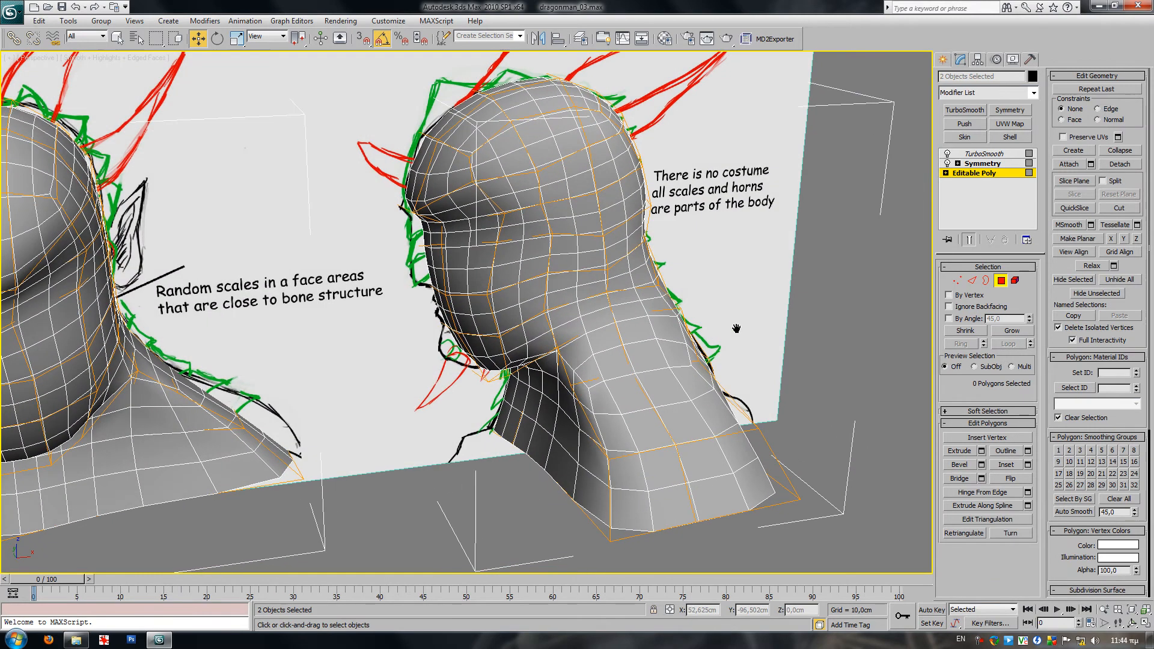
- Move the column of three vertices running down the side of the neck and shoulder along the Y axis
click(957, 280)
click(504, 359)
drag(568, 386, 647, 381)
alt+middle_drag(634, 373, 536, 436)
ctrl+click(529, 421)
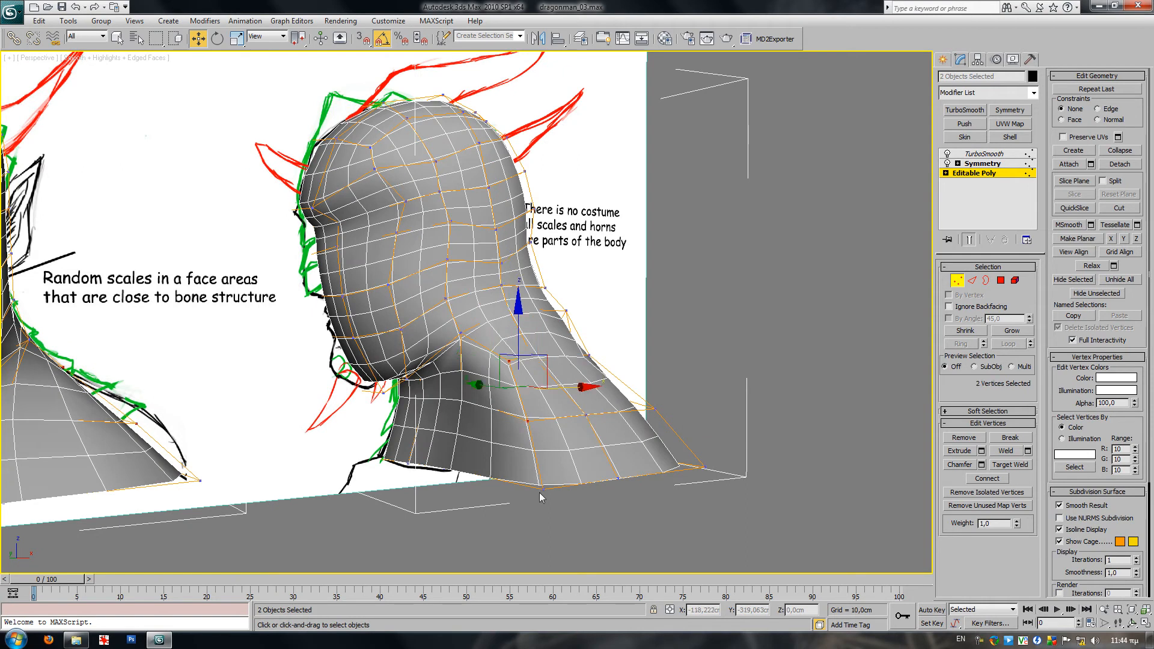
ctrl+click(543, 490)
drag(496, 424, 506, 422)
- Examine the smoothed heads in perspective against the character sheet, from the front and from behind
mouse_move(604, 421)
alt+middle_down()
mouse_move(561, 443)
mouse_move(561, 431)
mouse_move(581, 449)
mouse_move(630, 434)
mouse_move(572, 431)
mouse_move(558, 297)
mouse_move(600, 351)
mouse_move(590, 384)
mouse_move(531, 381)
mouse_move(590, 367)
mouse_move(586, 403)
mouse_move(422, 378)
mouse_move(512, 379)
mouse_move(356, 379)
alt+middle_up()
click(520, 276)
scroll(593, 385, down, 3)
middle_drag(356, 380, 481, 377)
scroll(413, 382, up, 3)
scroll(414, 381, down, 3)
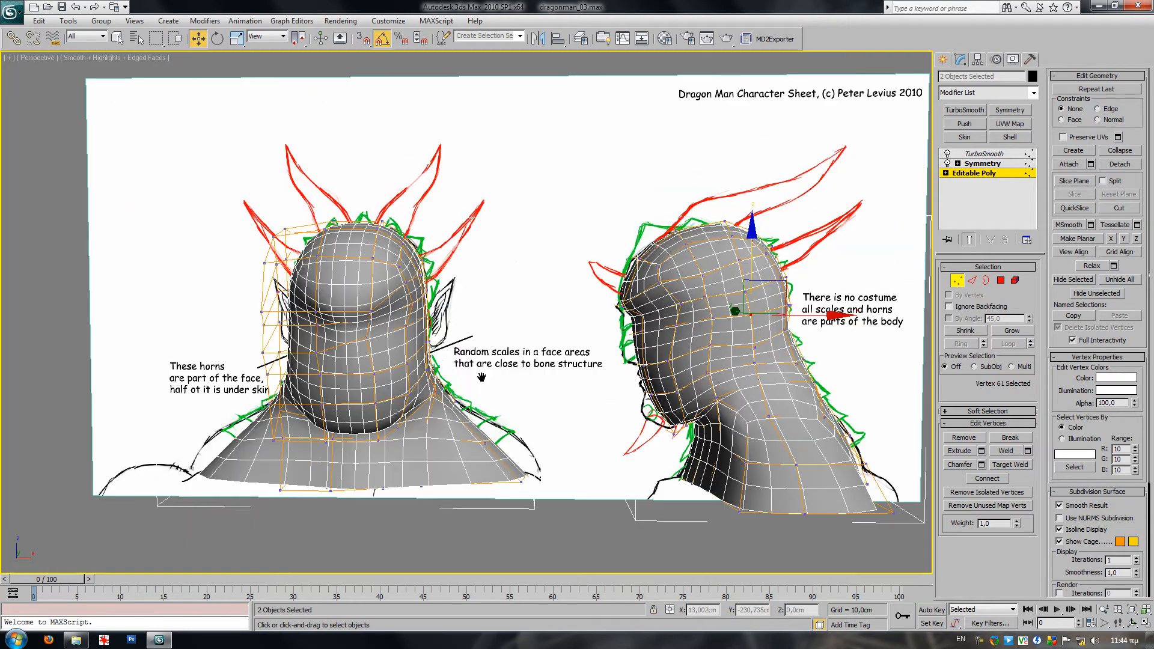
click(957, 280)
middle_drag(748, 331, 622, 492)
click(957, 282)
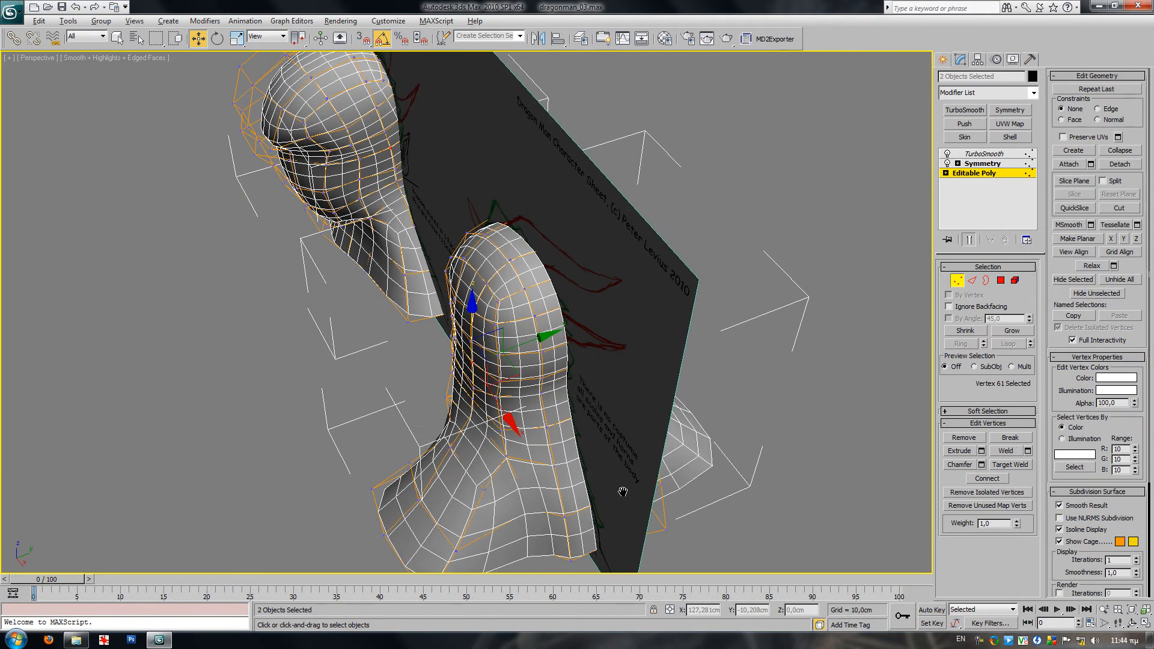
- Raise two individual vertices on the back of the shoulder, checking them in wireframe display
middle_drag(579, 550, 580, 510)
key(F3)
mouse_move(550, 465)
mouse_down()
mouse_move(526, 529)
mouse_move(565, 530)
mouse_up()
key(F3)
alt+middle_drag(565, 530, 672, 447)
click(682, 396)
mouse_move(714, 369)
mouse_down()
mouse_move(705, 338)
mouse_move(713, 347)
mouse_up()
click(654, 424)
drag(682, 398, 680, 350)
- Select two vertices at the upper back through the wireframe and move them to round out the smoothed shape
alt+middle_drag(680, 350, 659, 388)
key(F3)
drag(683, 414, 636, 501)
key(F3)
drag(701, 482, 671, 456)
alt+middle_drag(671, 456, 945, 333)
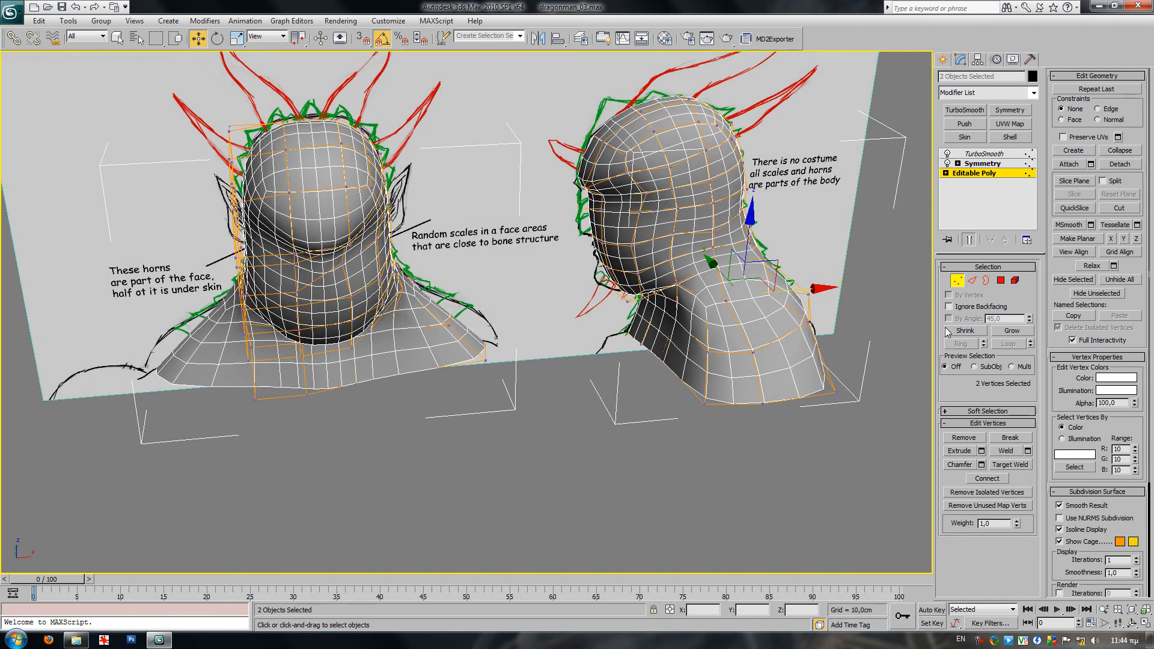
- Leave vertex editing and hide everything except the front-view head, with its edges displayed
click(957, 285)
key(F4)
click(348, 285)
right_click(376, 313)
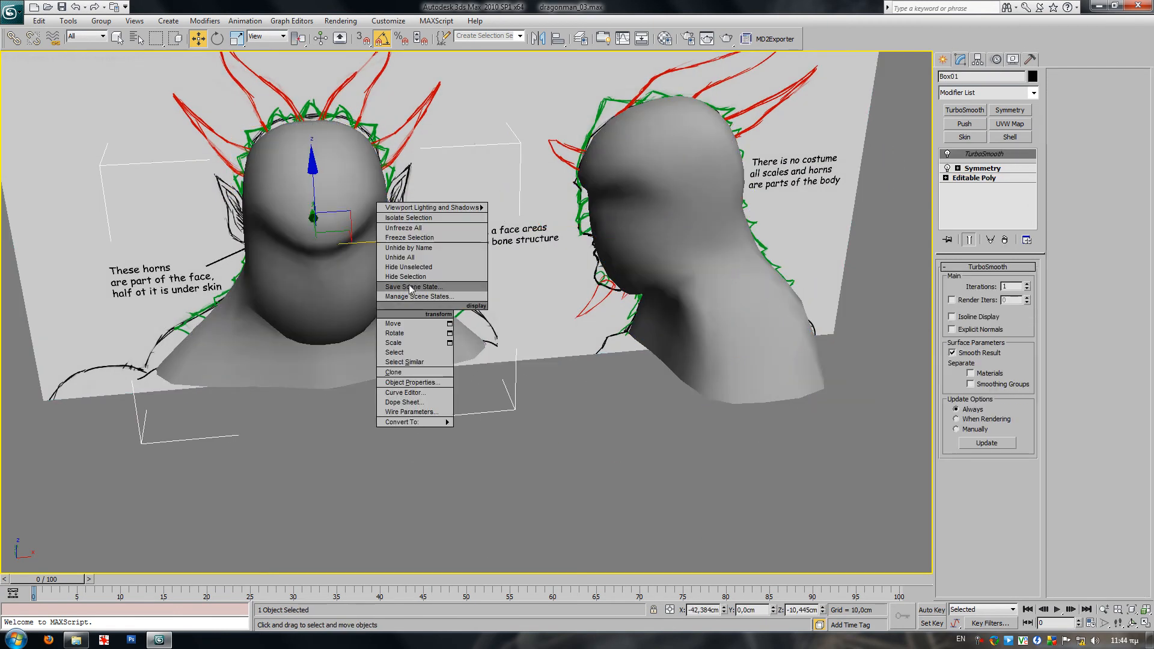
click(417, 270)
alt+middle_drag(417, 273, 523, 397)
key(F4)
- Open the front-view head's Editable Poly level for vertex editing and clear the vertex selection
click(985, 178)
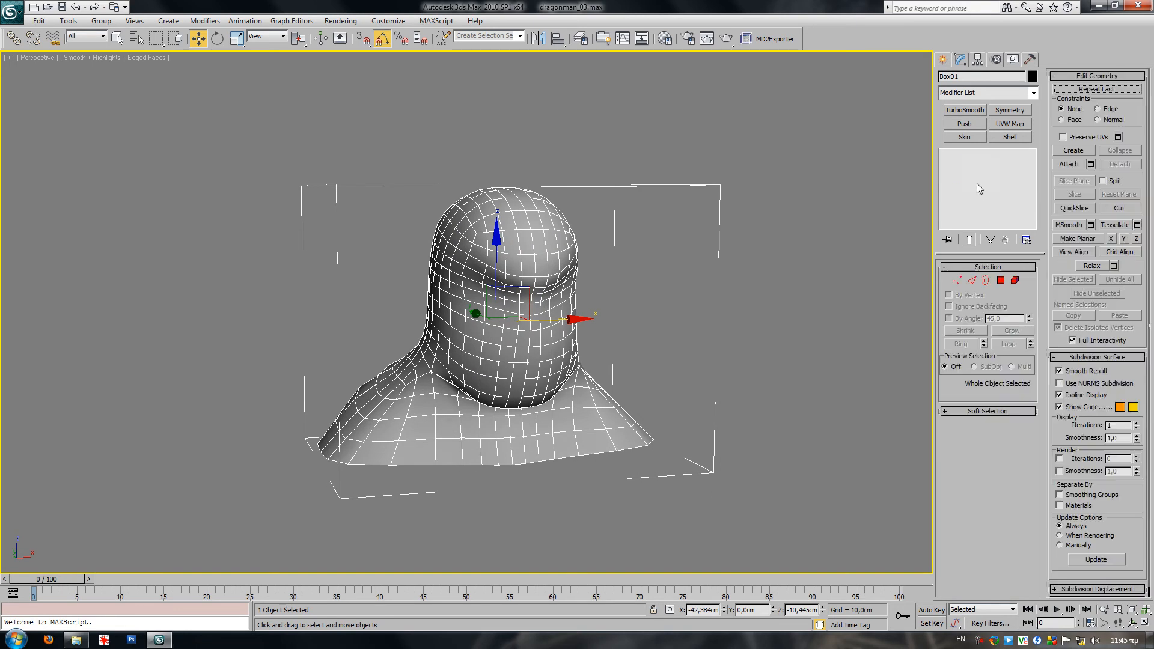
click(1001, 280)
alt+middle_drag(691, 348, 603, 340)
alt+middle_drag(531, 323, 432, 356)
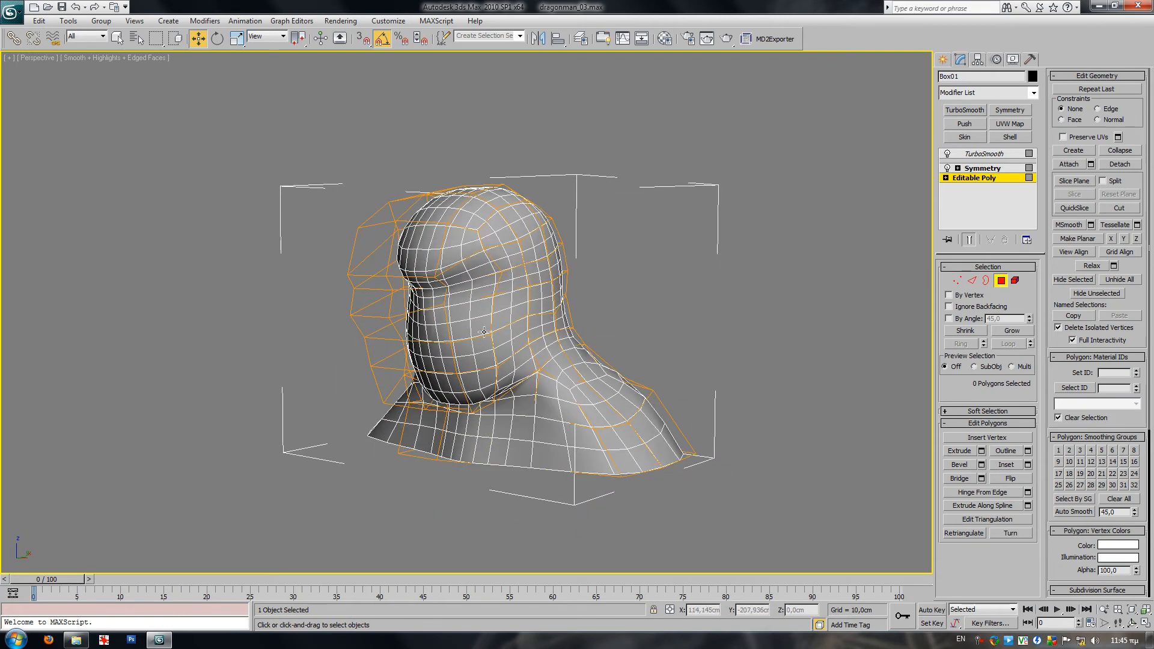
alt+middle_drag(479, 311, 511, 318)
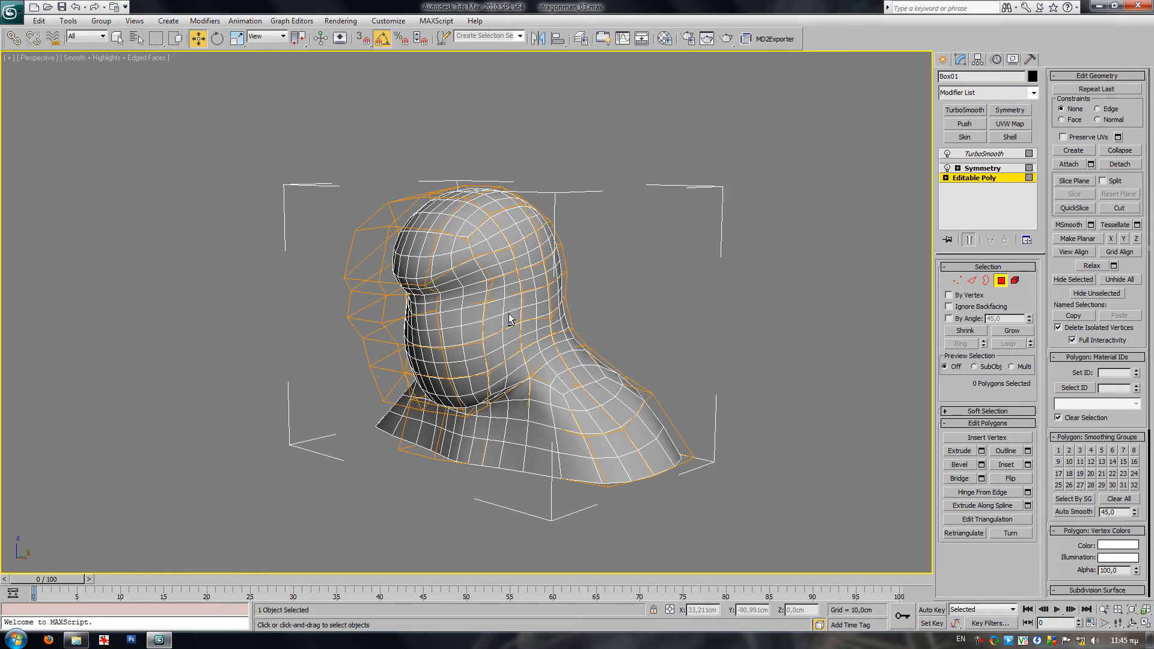
mouse_move(743, 318)
alt+middle_down()
mouse_move(727, 342)
mouse_move(751, 319)
alt+middle_up()
click(957, 280)
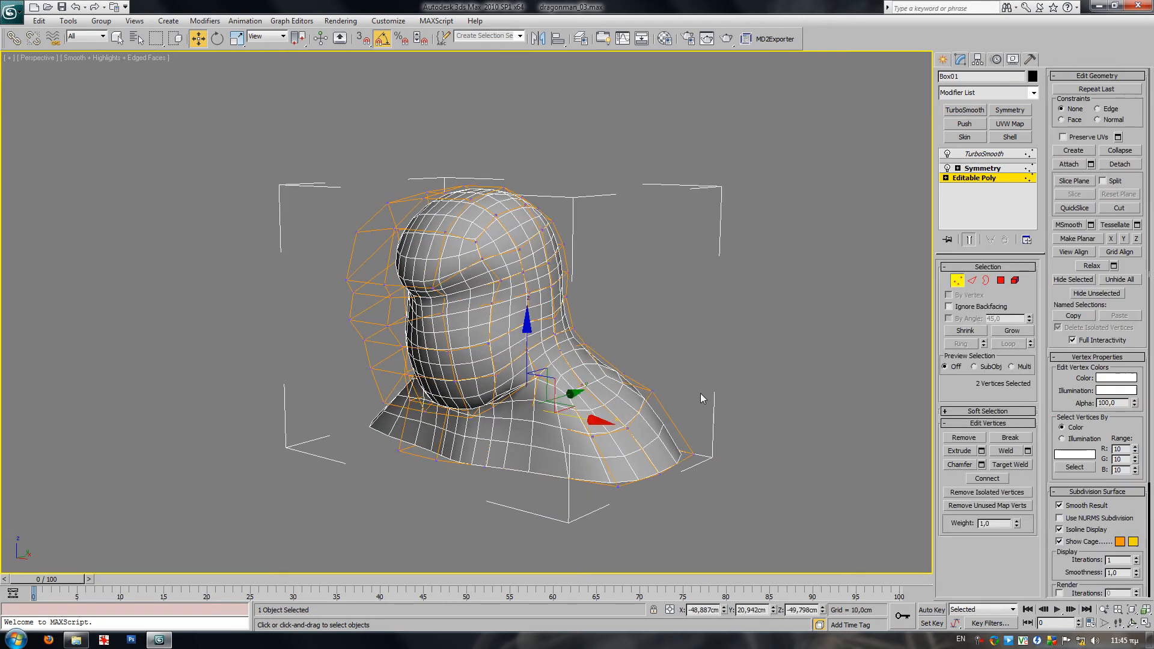
click(563, 490)
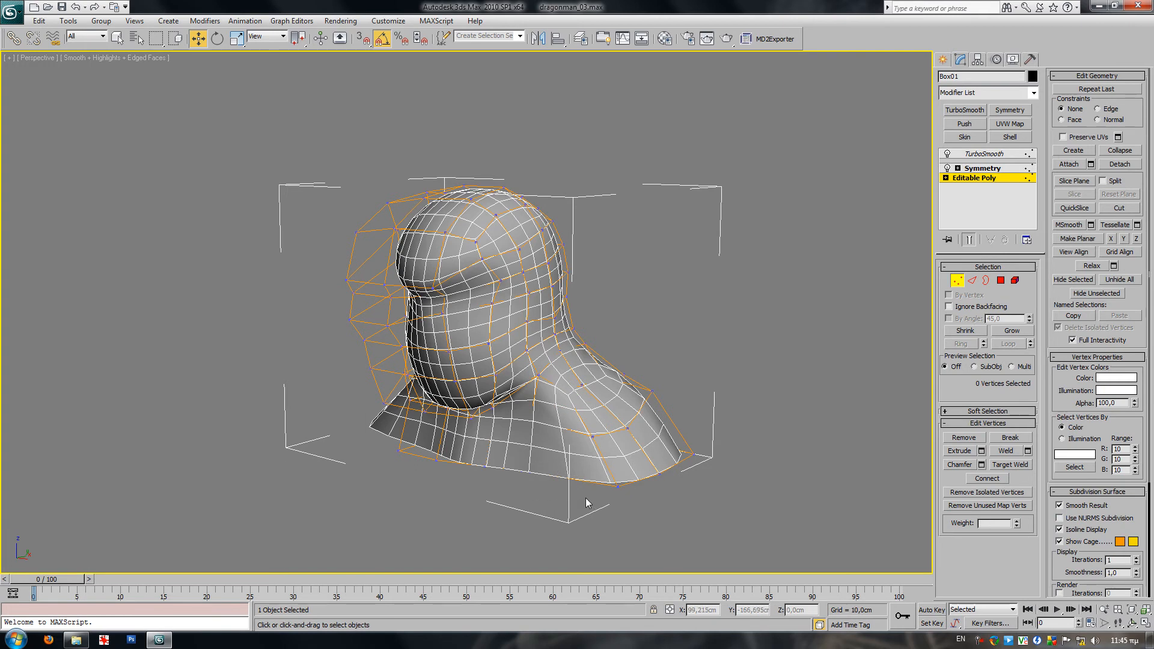
- Select the two vertices at the front of the shoulder beside the neck and move them outward along X
key(alt+x)
click(524, 443)
key(alt+x)
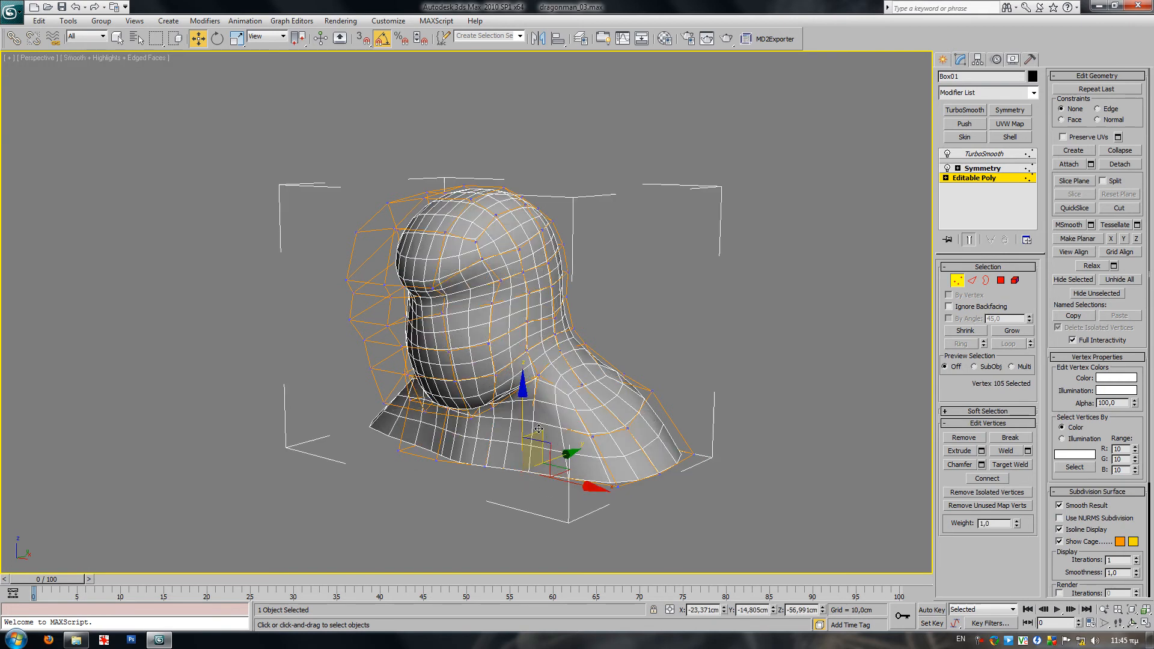
click(969, 240)
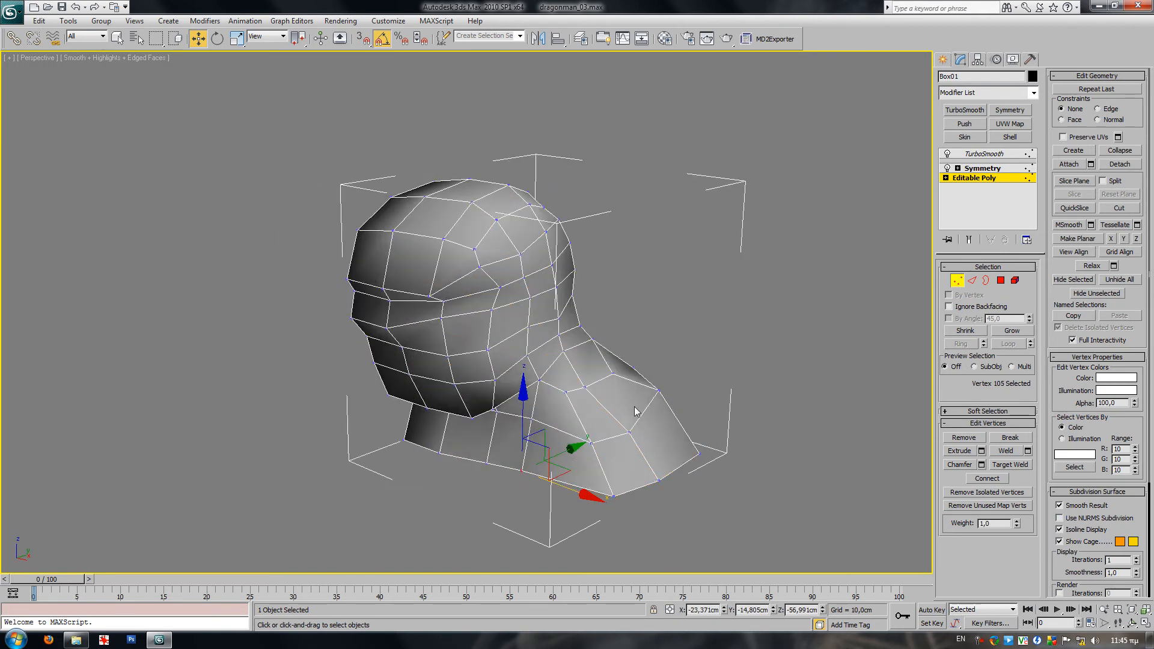
ctrl+click(530, 419)
click(967, 240)
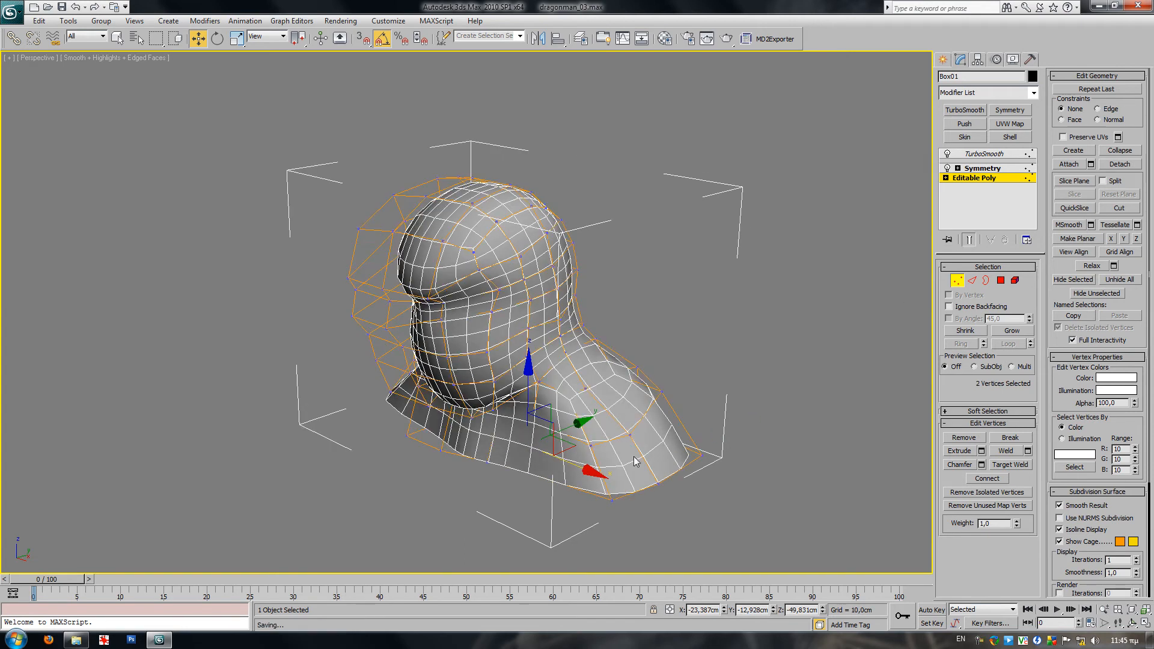
alt+middle_drag(526, 463, 559, 462)
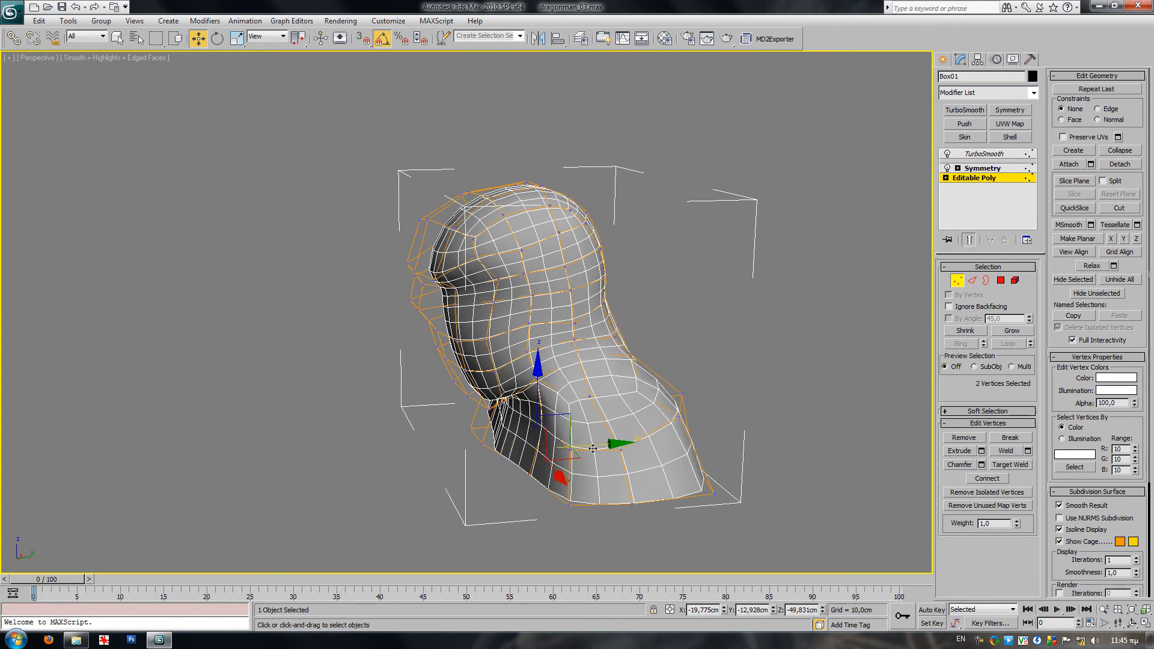
- Move the two vertices on the side of the neck backward one by one along the Y axis
click(536, 379)
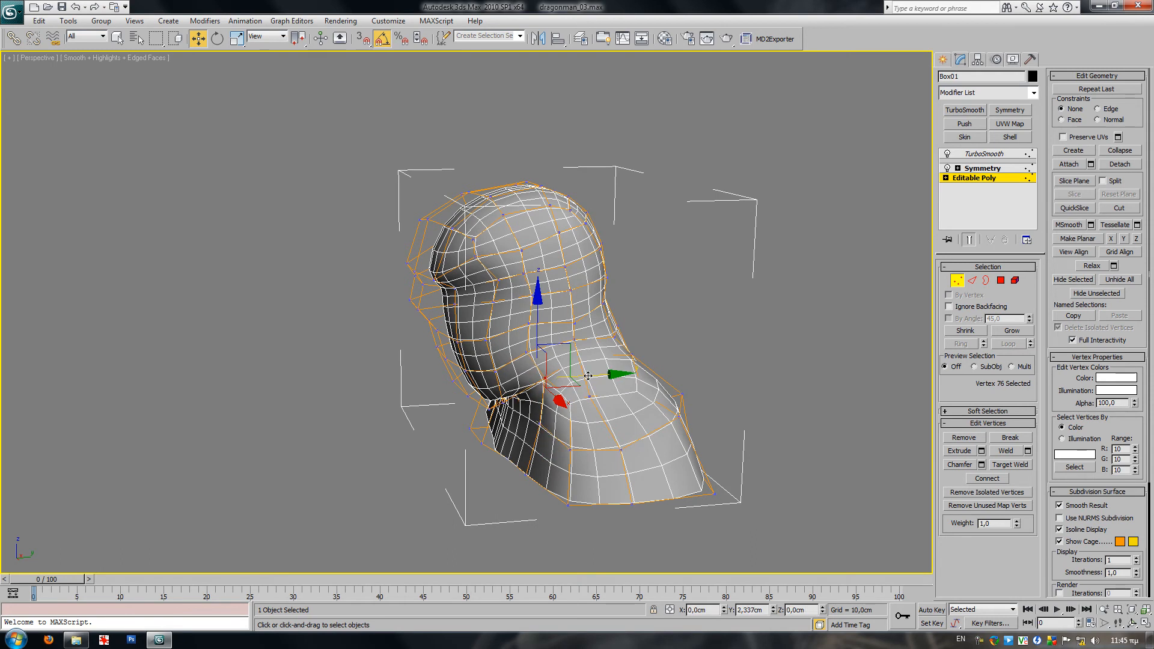
click(527, 352)
drag(575, 351, 586, 350)
alt+middle_drag(586, 350, 680, 363)
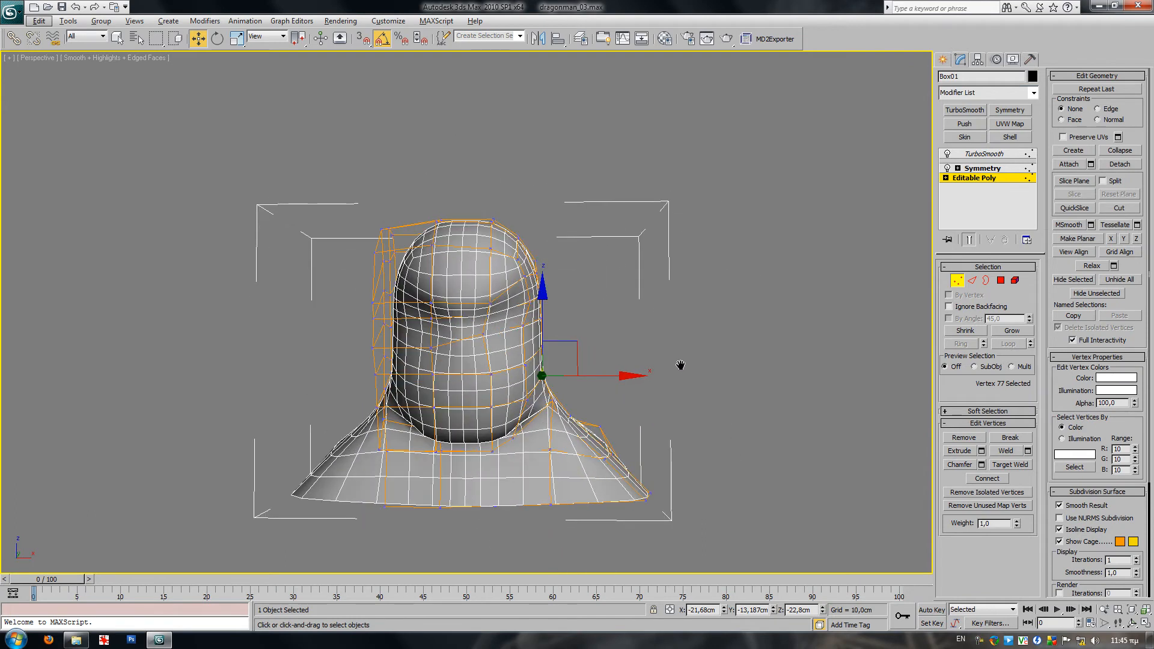
- Switch to the front view and open the head's Editable Poly level for polygon editing
key(f)
scroll(598, 385, down, 2)
scroll(605, 397, up, 5)
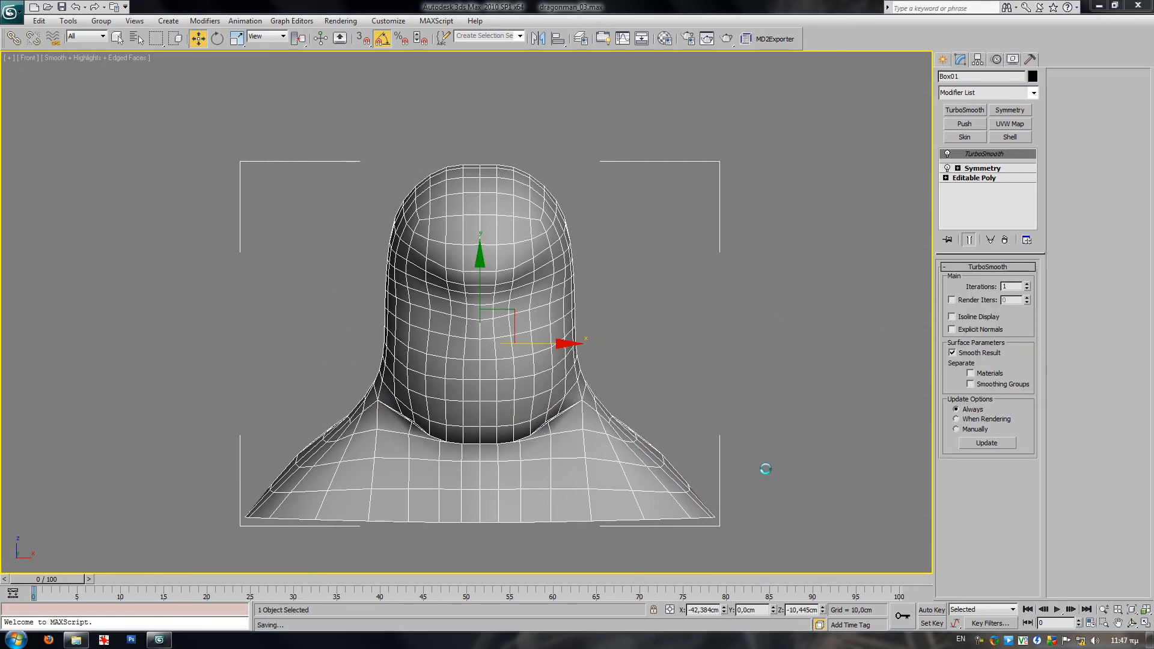
mouse_move(582, 379)
middle_down()
mouse_move(571, 412)
mouse_move(595, 378)
middle_up()
scroll(604, 380, up, 3)
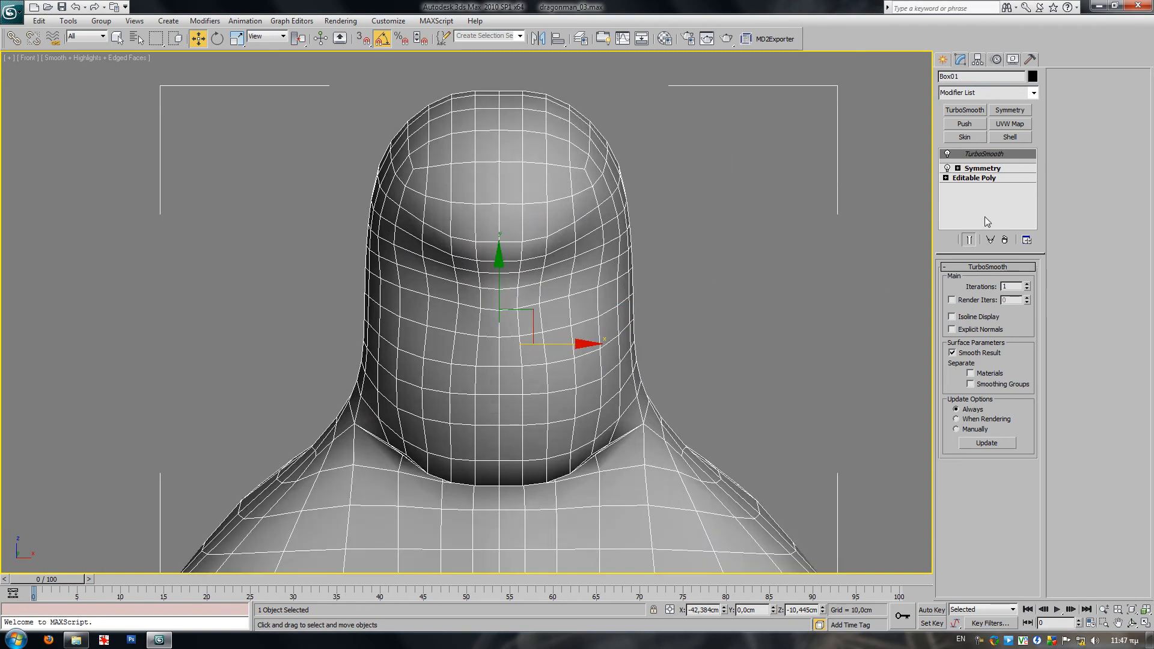
click(984, 179)
click(1001, 280)
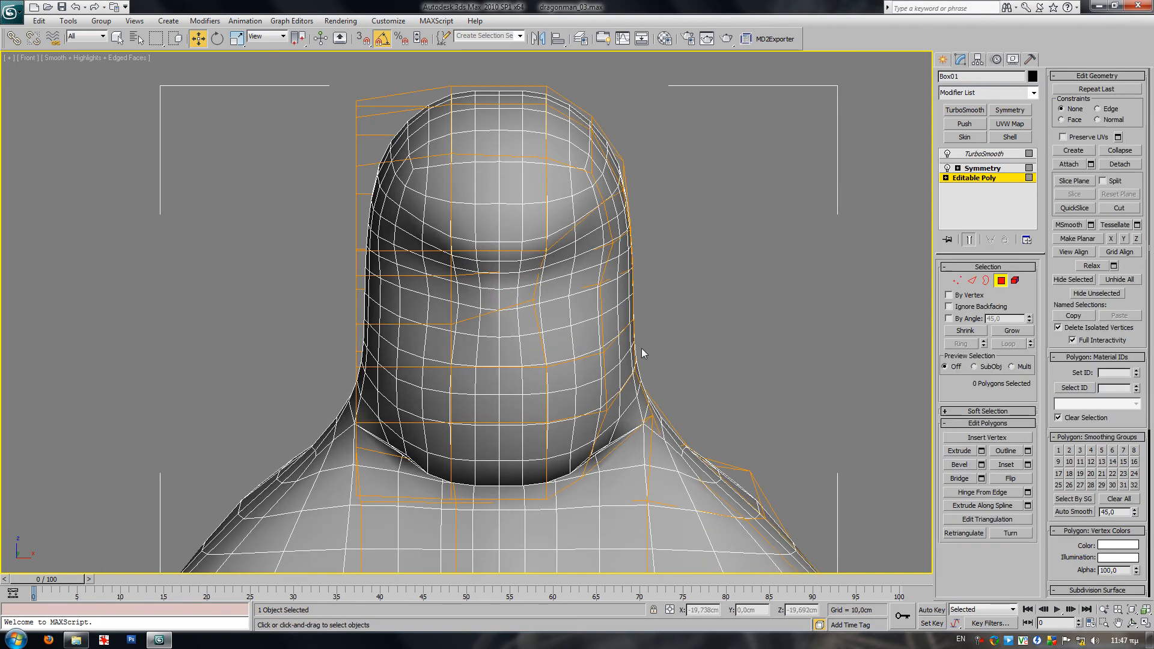
- Unhide all objects and make the front-view head see-through over the character sheet
middle_drag(657, 348, 613, 338)
right_click(654, 348)
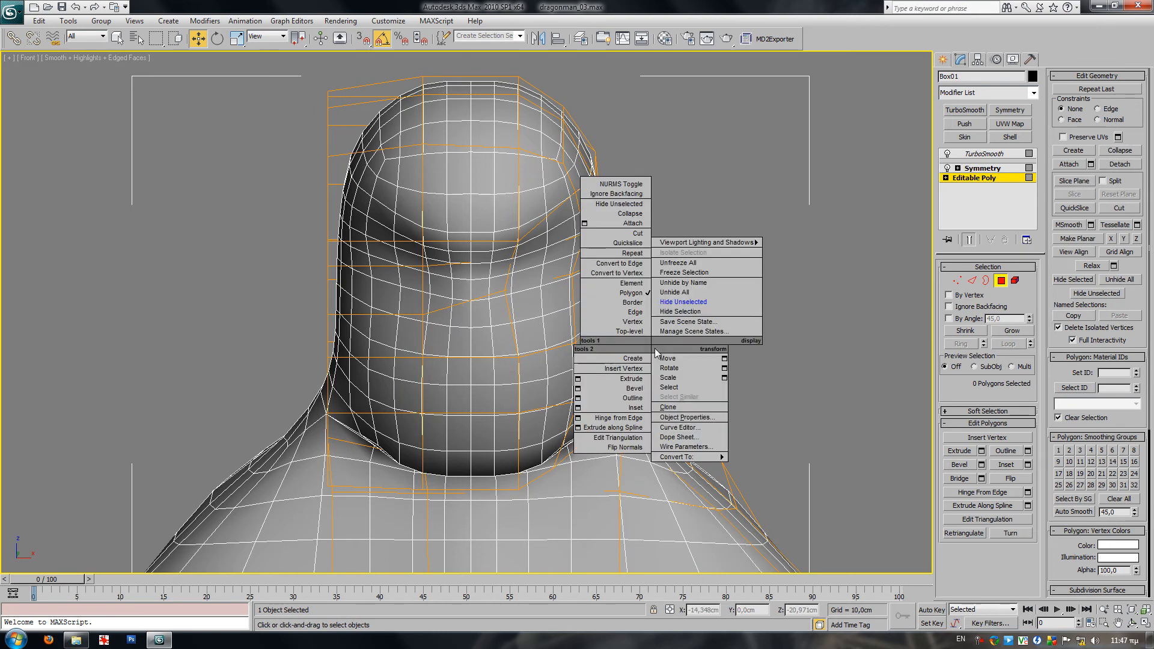
click(677, 292)
scroll(664, 316, down, 3)
middle_drag(664, 316, 651, 309)
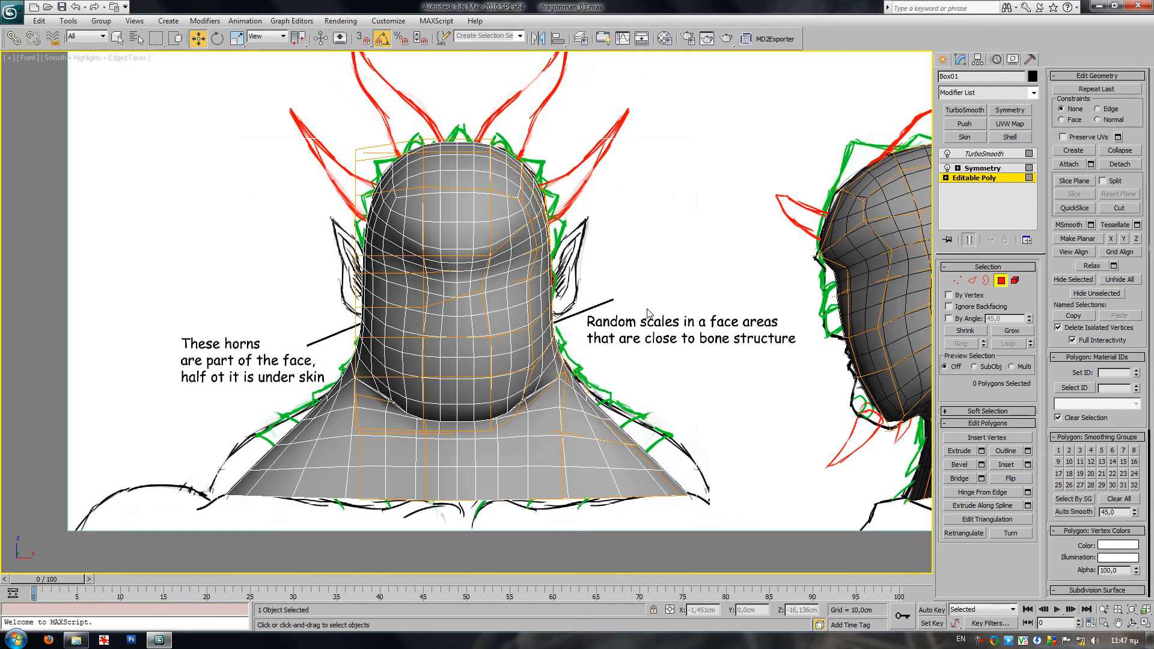
key(alt+x)
scroll(532, 302, up, 2)
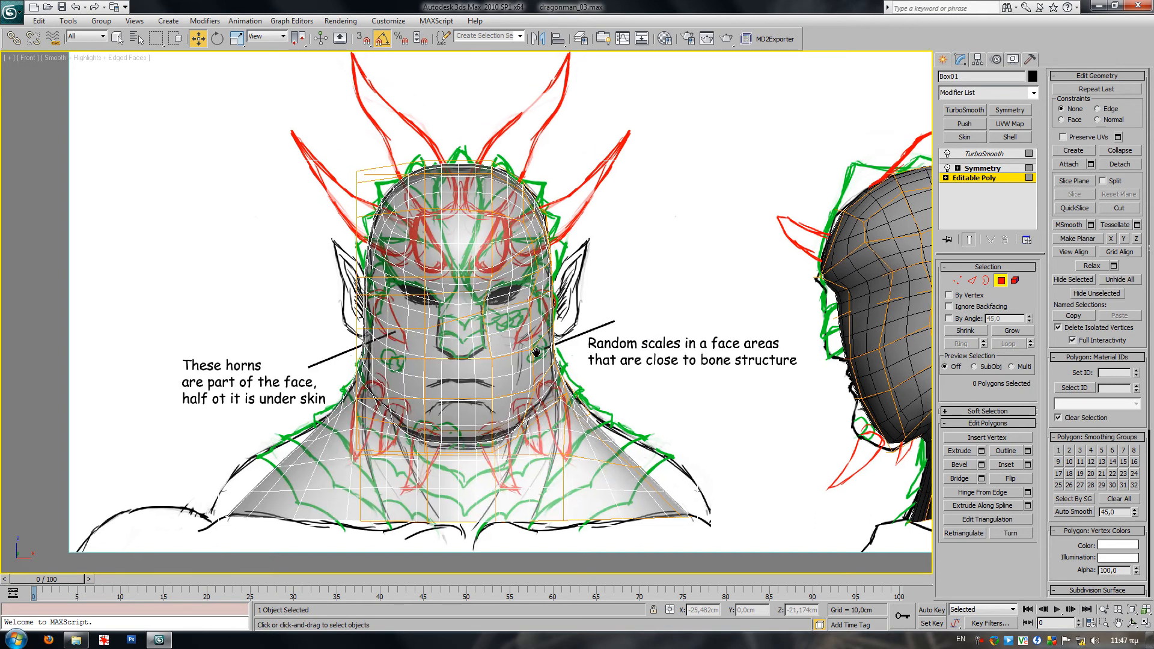
- Select the polygon over the eye and inset it as a group by about 0.43 cm
scroll(532, 302, up, 3)
click(529, 285)
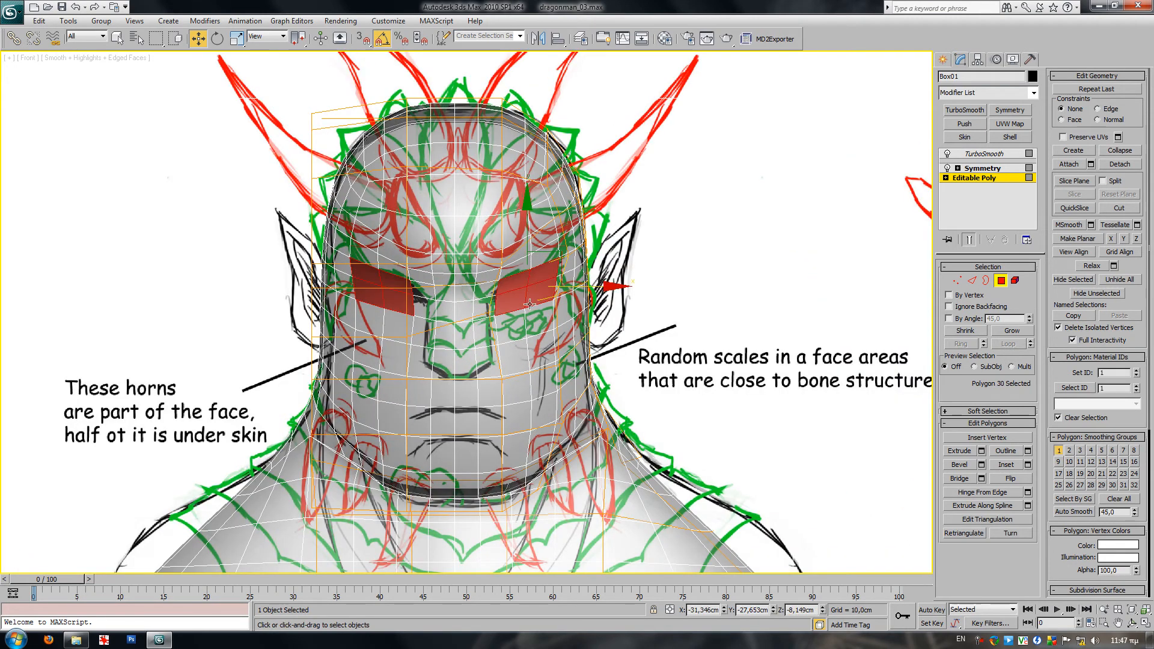
click(1027, 465)
drag(634, 313, 630, 346)
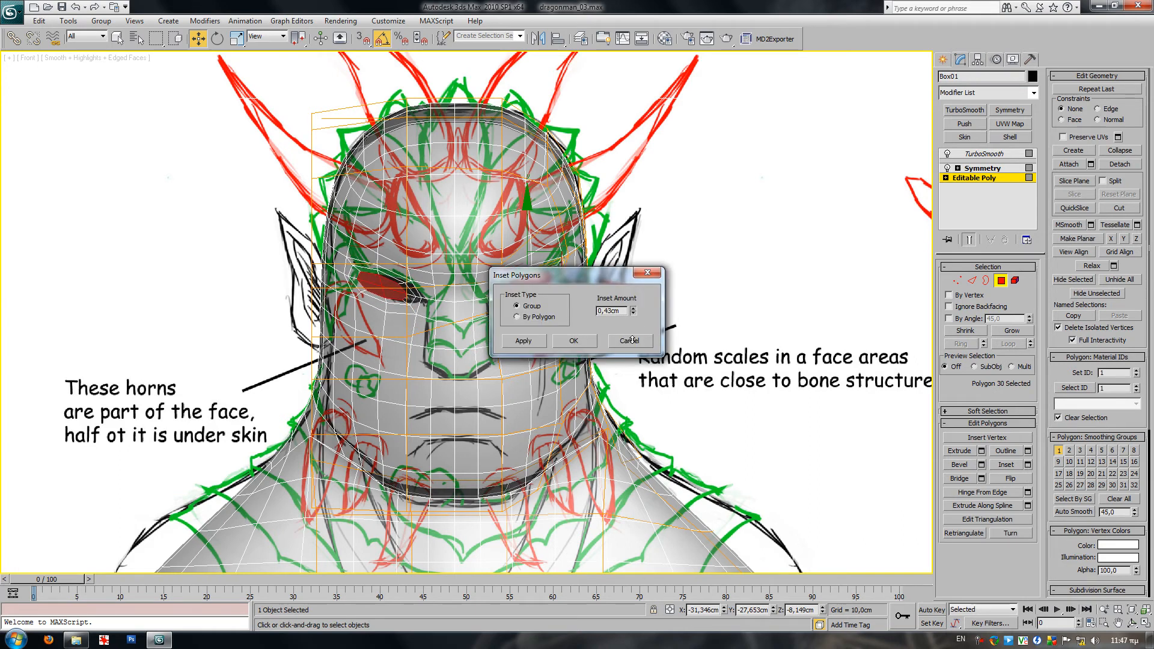
click(574, 340)
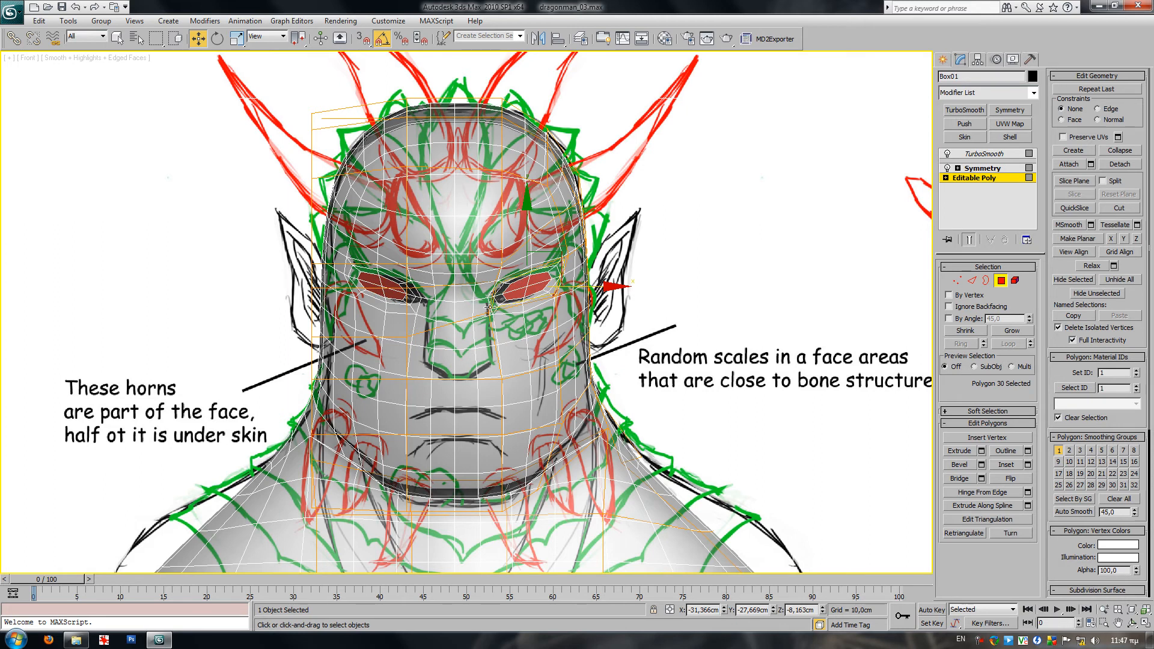
- Select the polygon over the mouth and inset it as a group by 0.46 cm
middle_drag(514, 408, 492, 382)
click(469, 373)
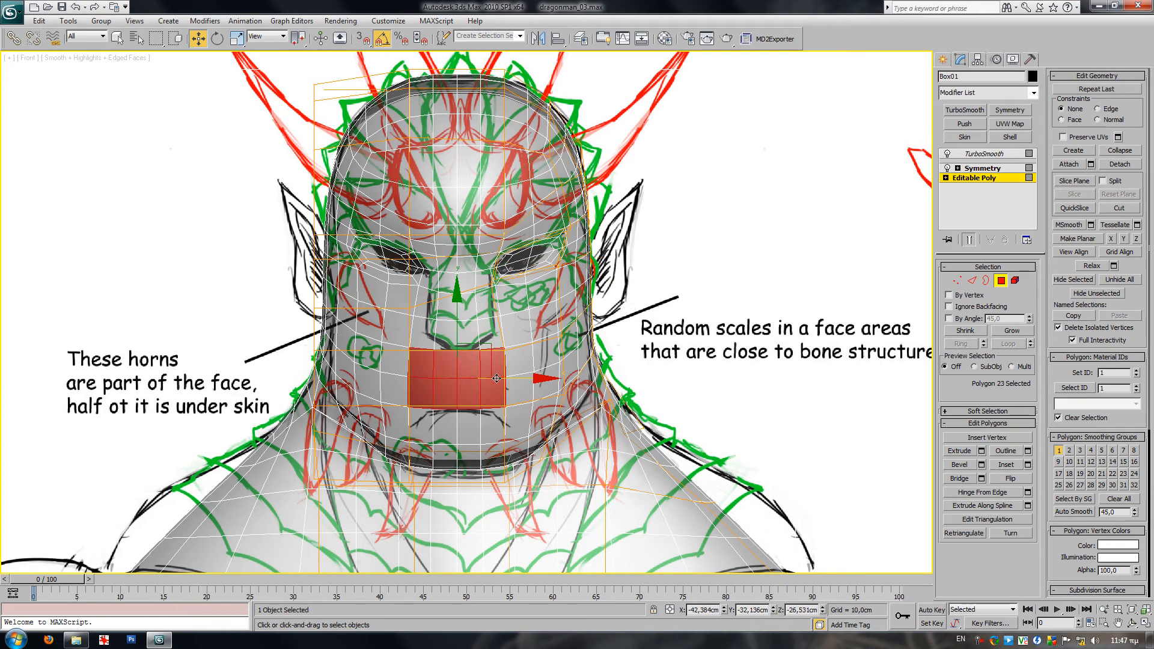
click(1027, 465)
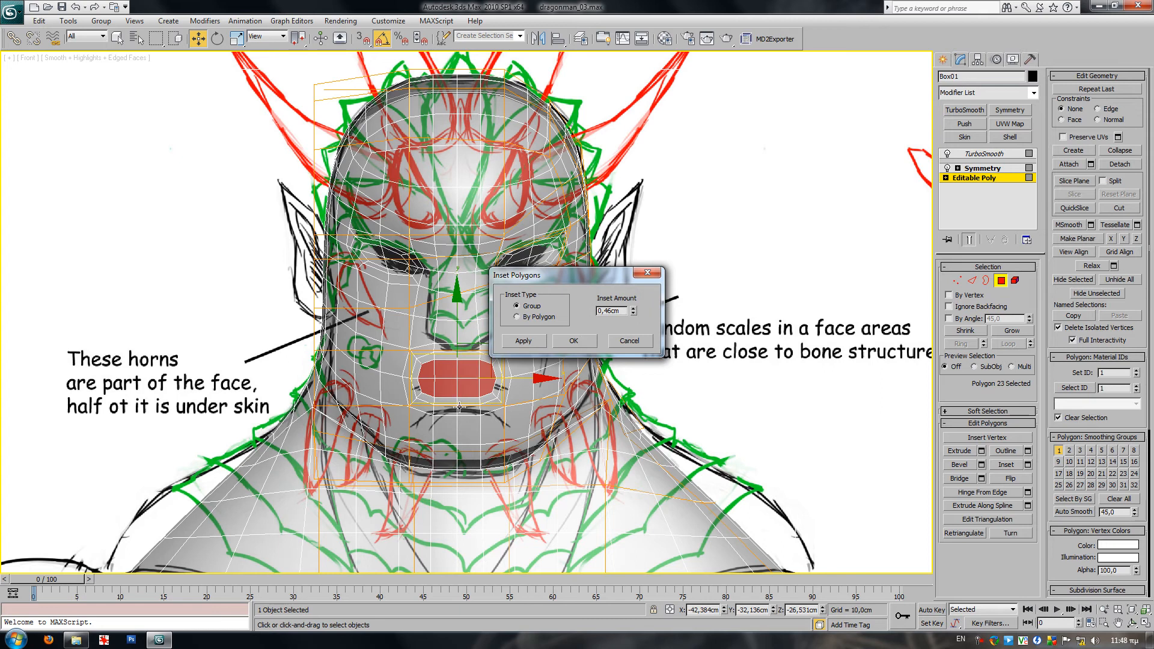
click(573, 341)
- Leave polygon editing and convert the head with its Symmetry and TurboSmooth modifiers to an Editable Poly
middle_drag(743, 328, 743, 367)
click(1001, 280)
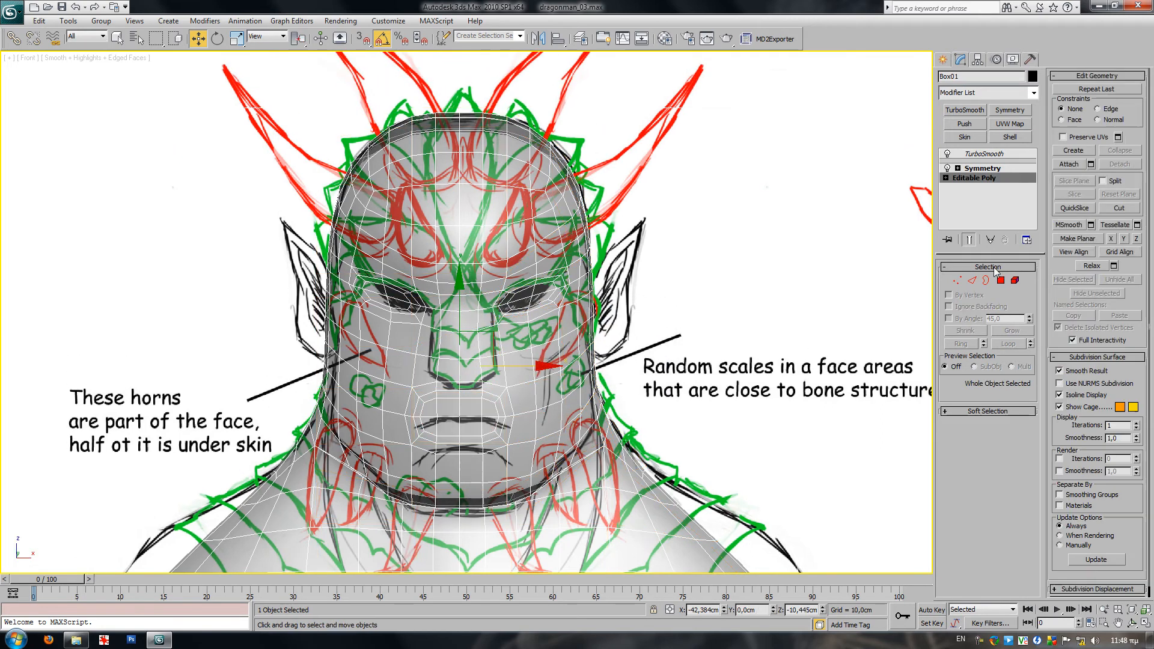
click(993, 155)
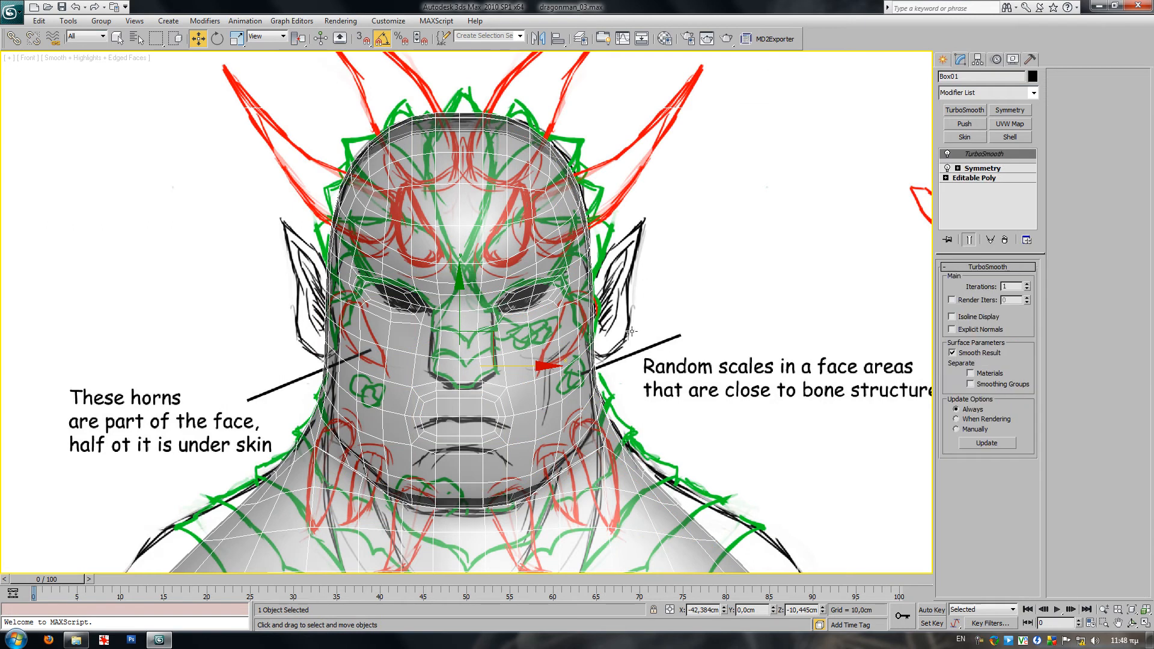
right_click(614, 380)
mouse_move(649, 459)
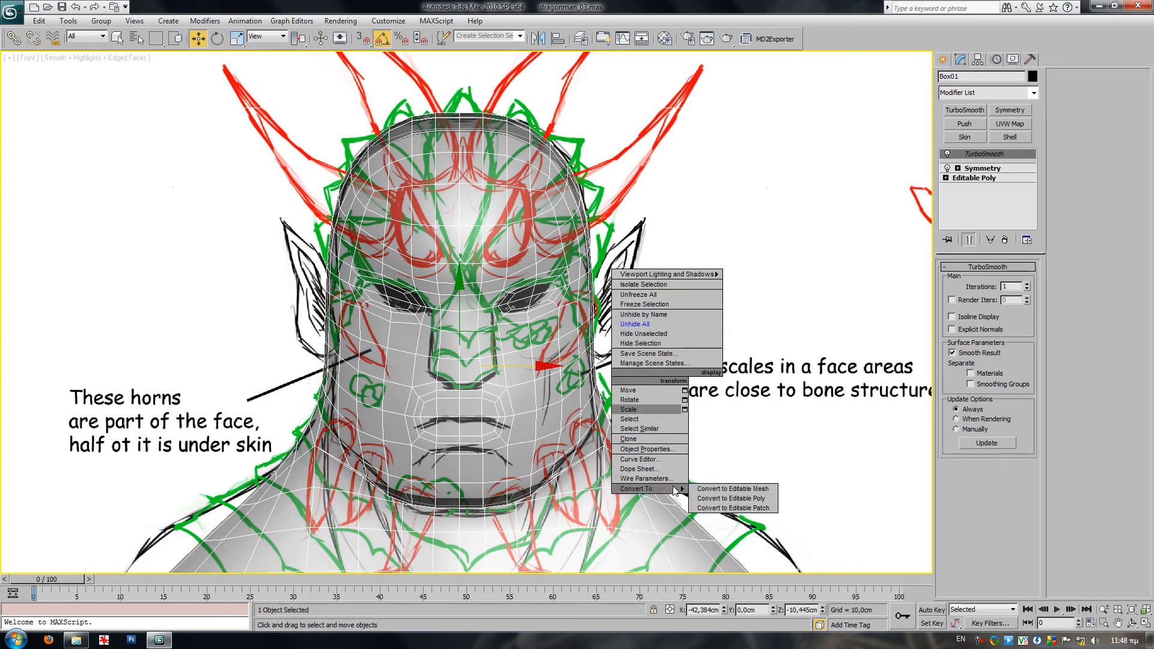
click(728, 491)
- Delete the old head model from the side-view drawing
scroll(664, 379, down, 5)
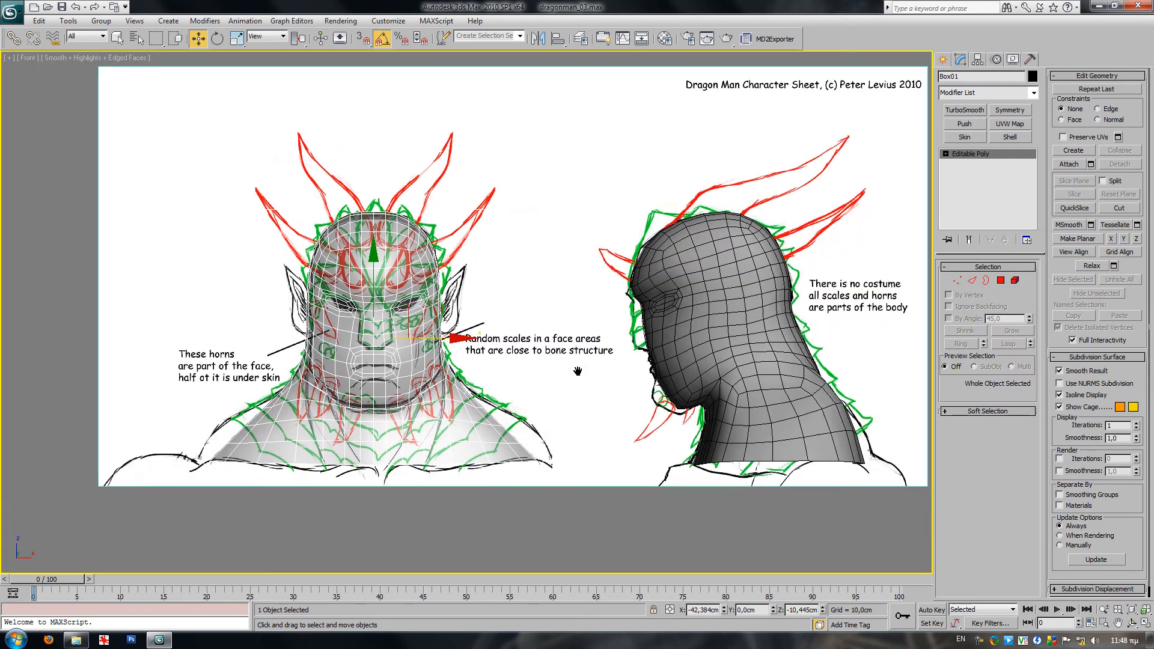
click(692, 364)
key(Delete)
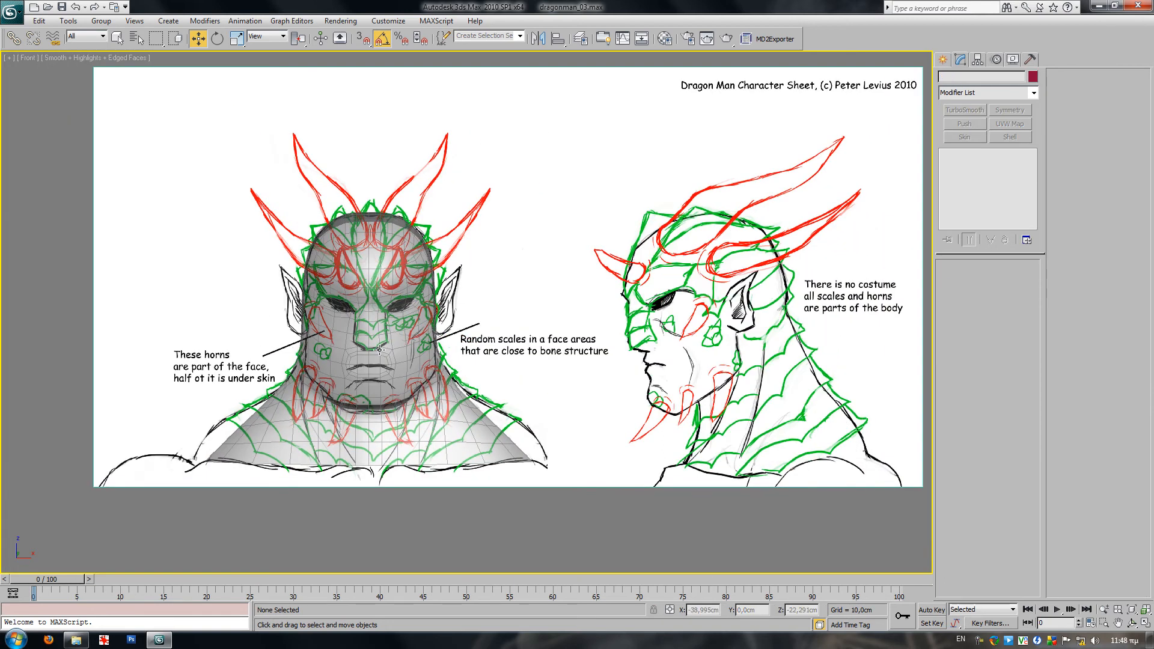
- Select the front-view head and rotate an instance of it a quarter turn so that it faces sideways in profile
click(379, 352)
middle_drag(444, 362, 511, 380)
scroll(531, 364, up, 3)
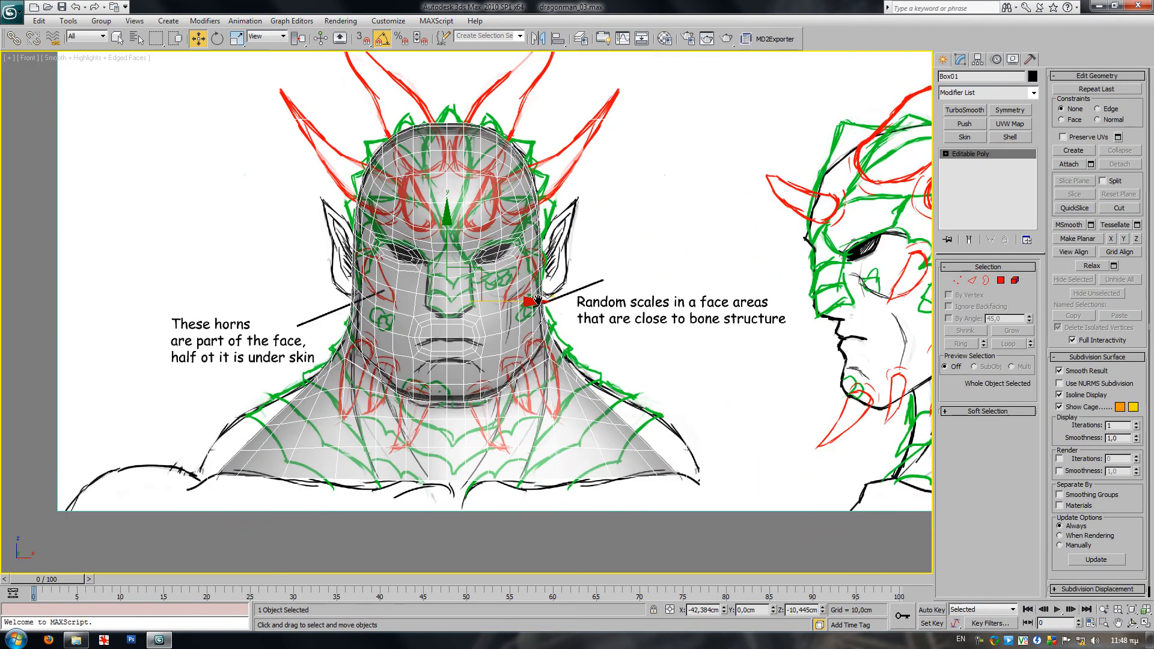
key(e)
middle_drag(524, 327, 482, 362)
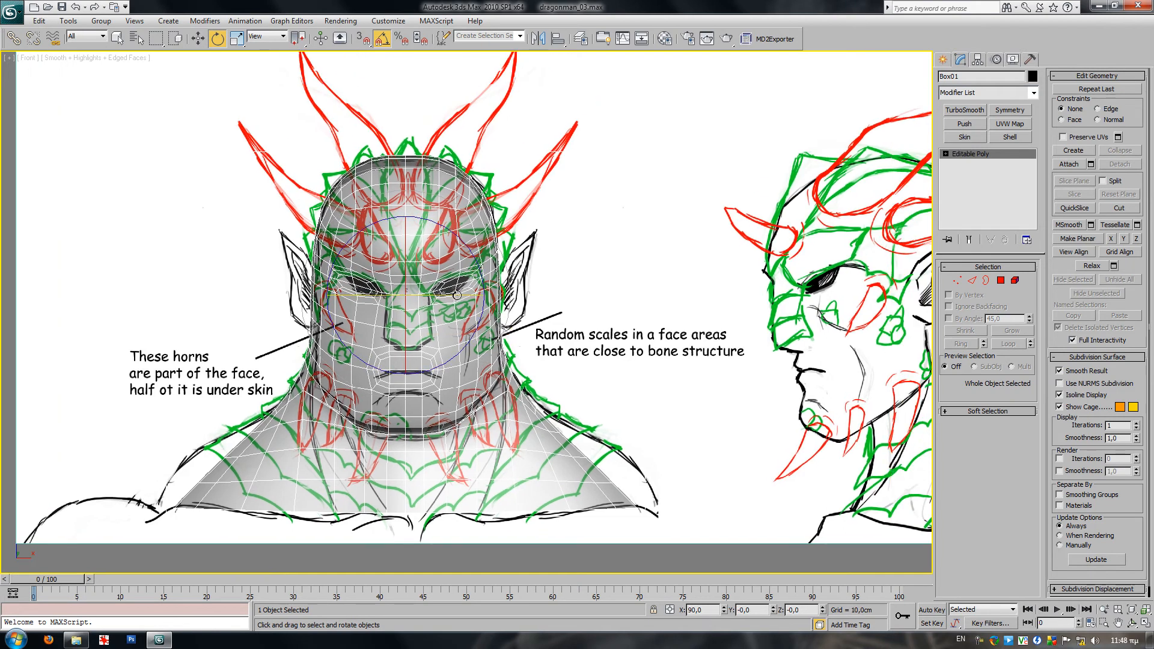
shift+drag(458, 297, 402, 294)
click(565, 370)
- Move the rotated head instance along X onto the side-view drawing of the character sheet
middle_drag(524, 363, 456, 368)
key(w)
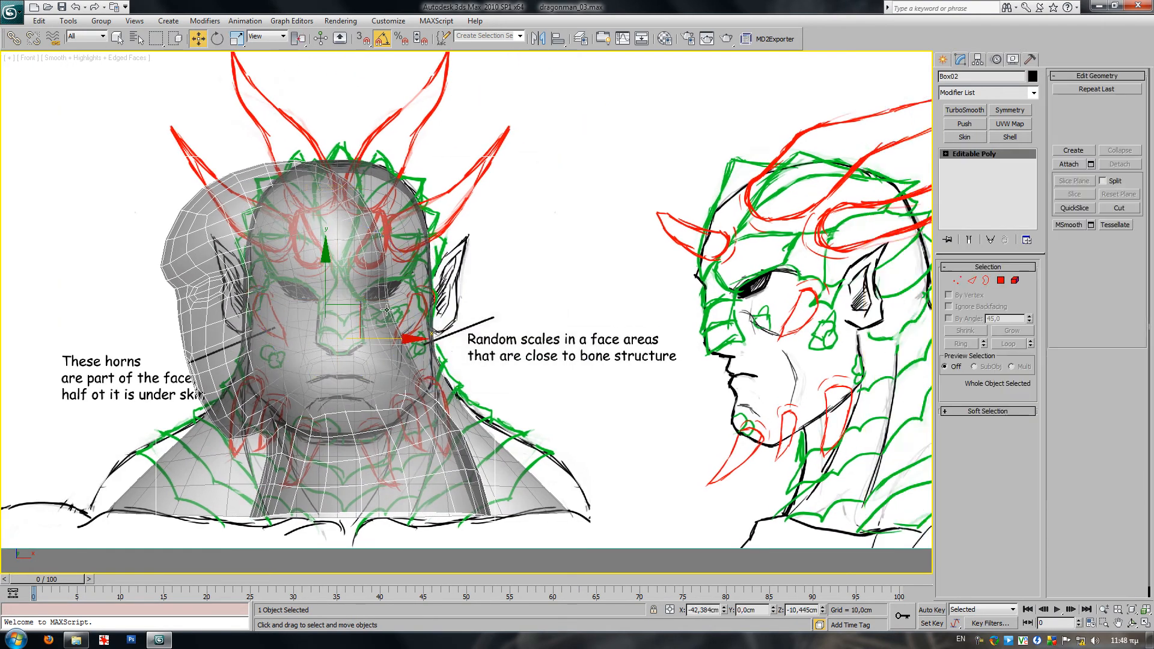
mouse_move(384, 339)
mouse_down()
mouse_move(667, 355)
mouse_move(927, 394)
mouse_up()
middle_drag(764, 399, 630, 385)
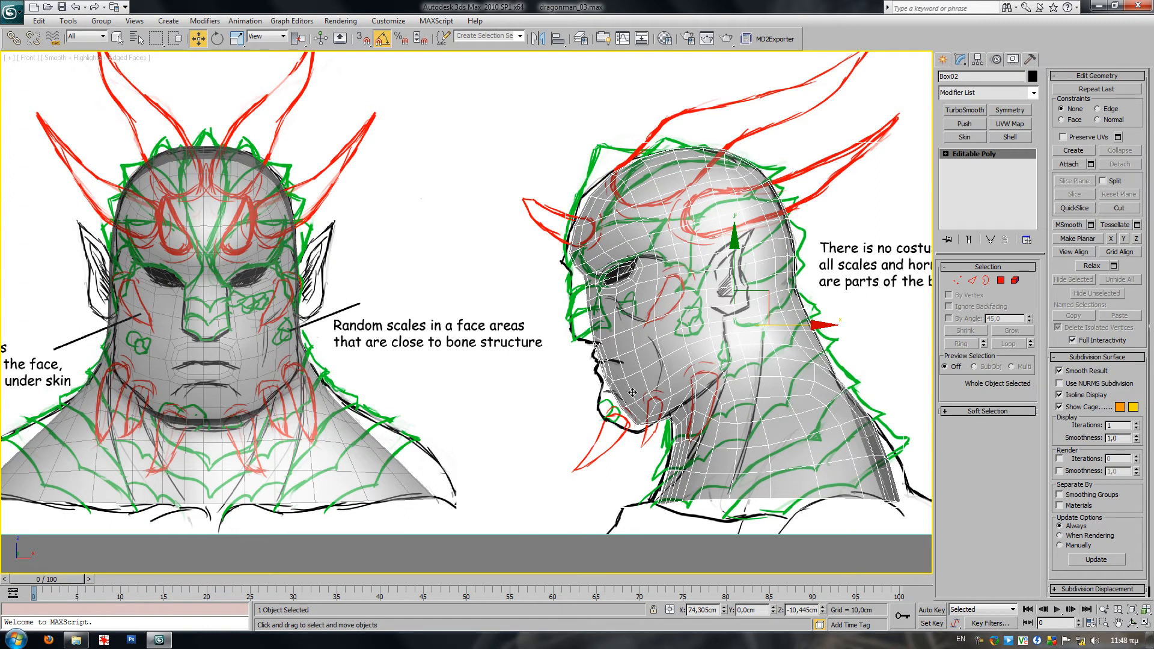
mouse_move(648, 412)
middle_down()
mouse_move(613, 430)
mouse_move(539, 427)
mouse_move(655, 411)
mouse_move(504, 405)
middle_up()
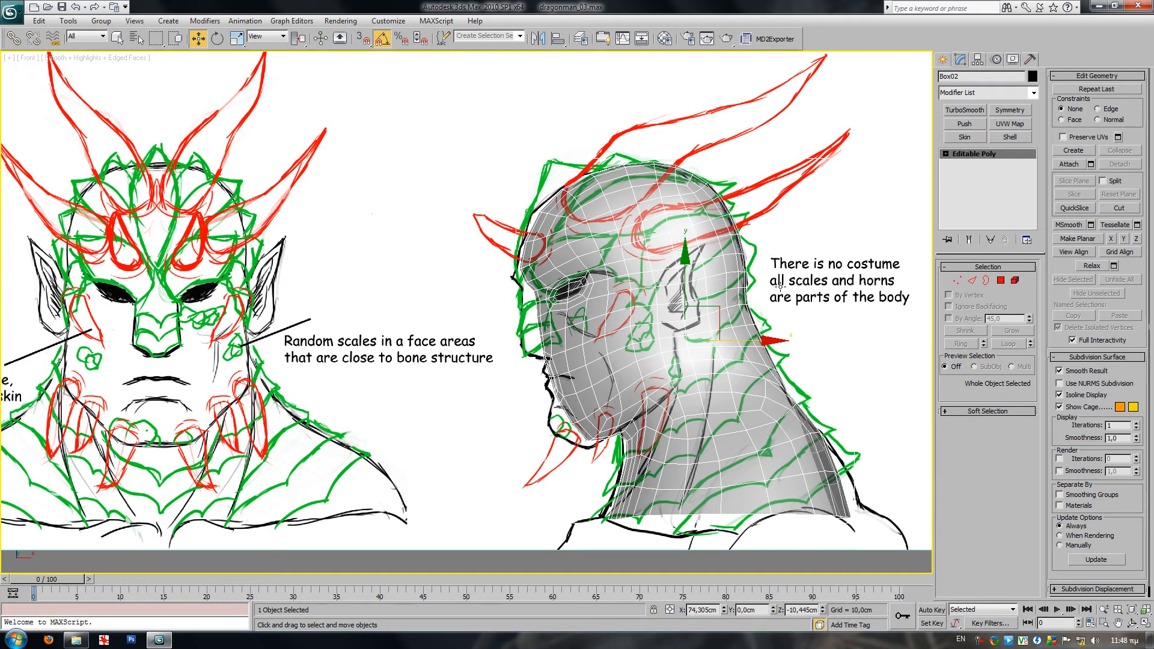
- Enable soft selection with a 20 cm falloff at vertex level and select vertices at the back of the side-view skull
click(956, 280)
middle_drag(815, 297, 721, 309)
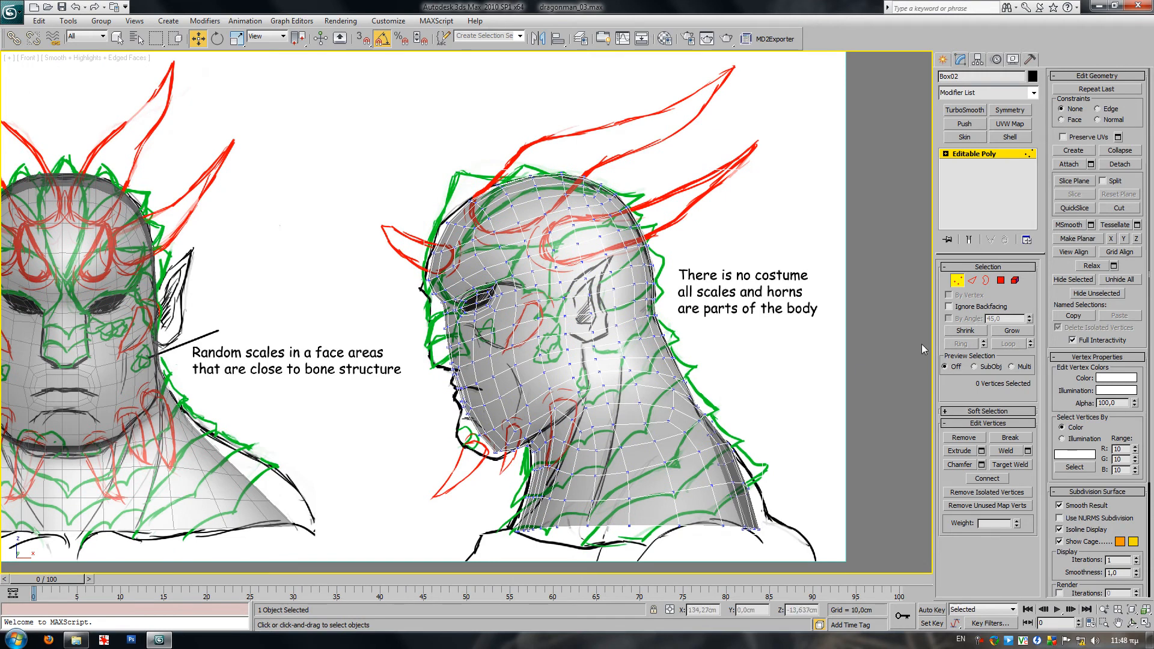
click(988, 411)
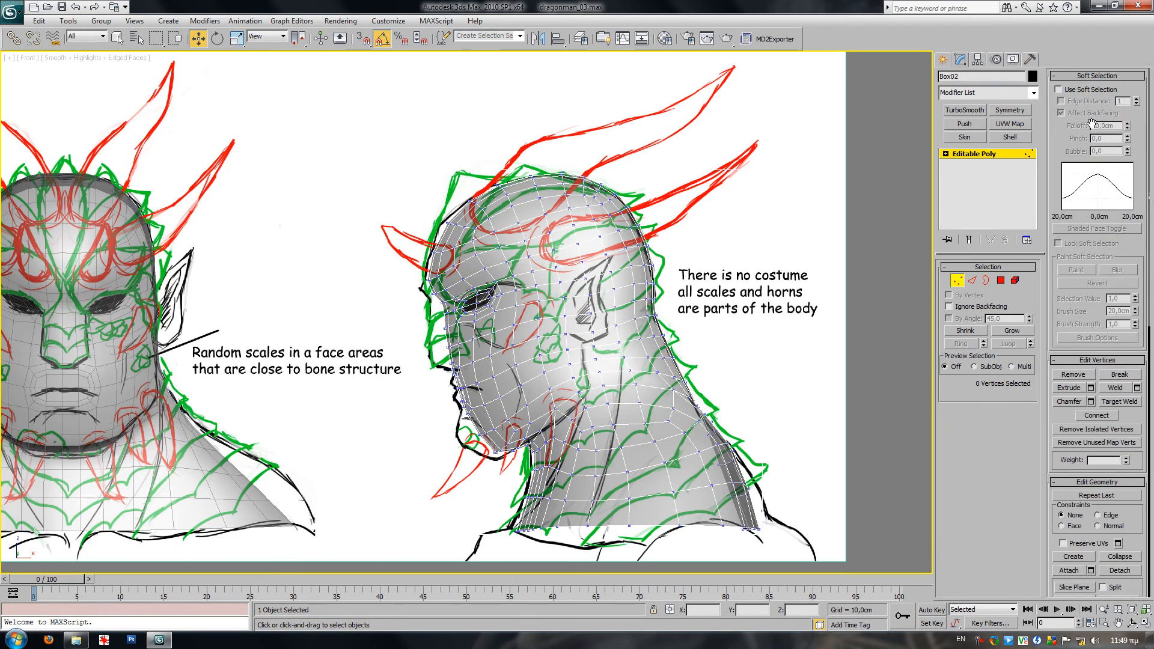
click(1083, 91)
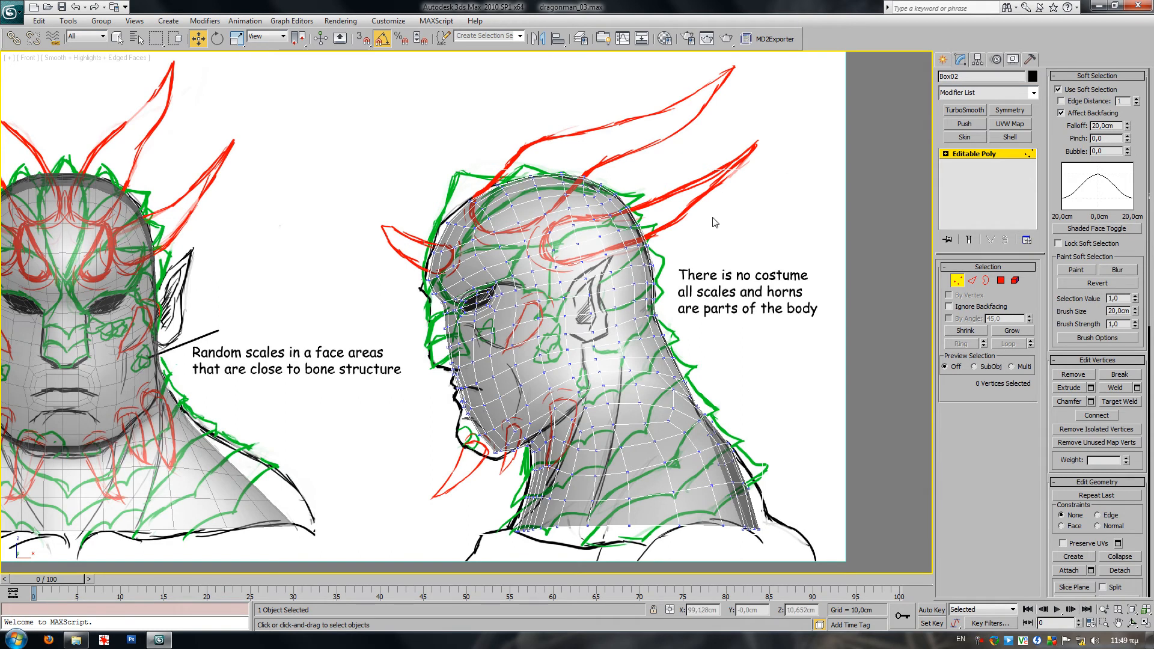
drag(648, 252, 628, 262)
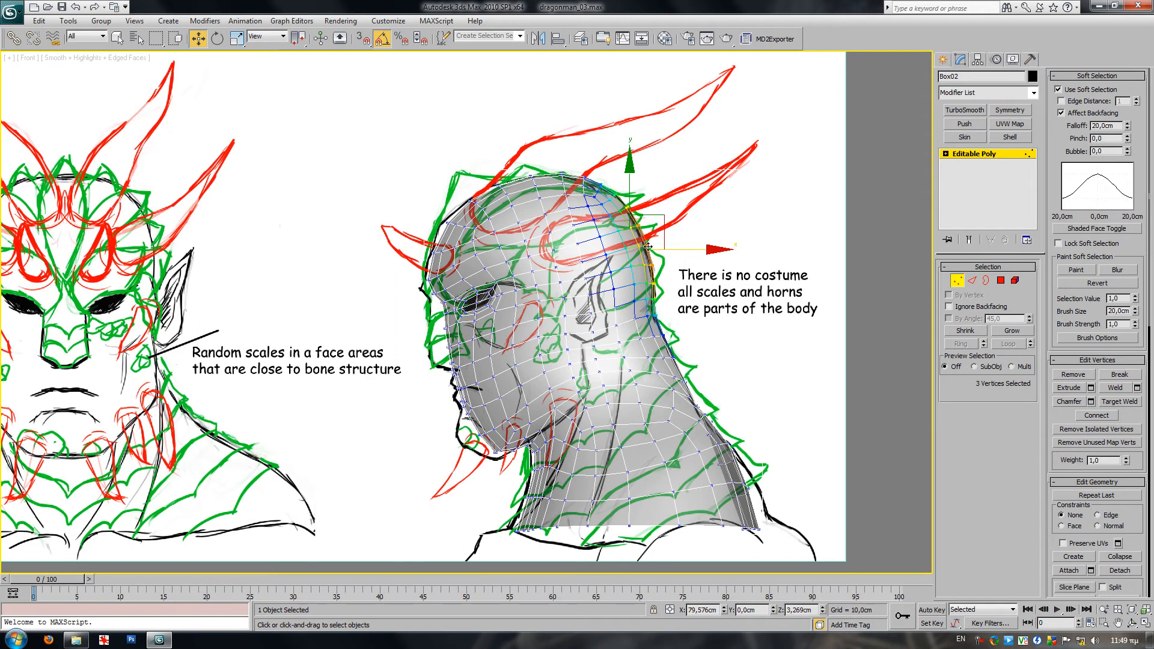
drag(655, 240, 641, 252)
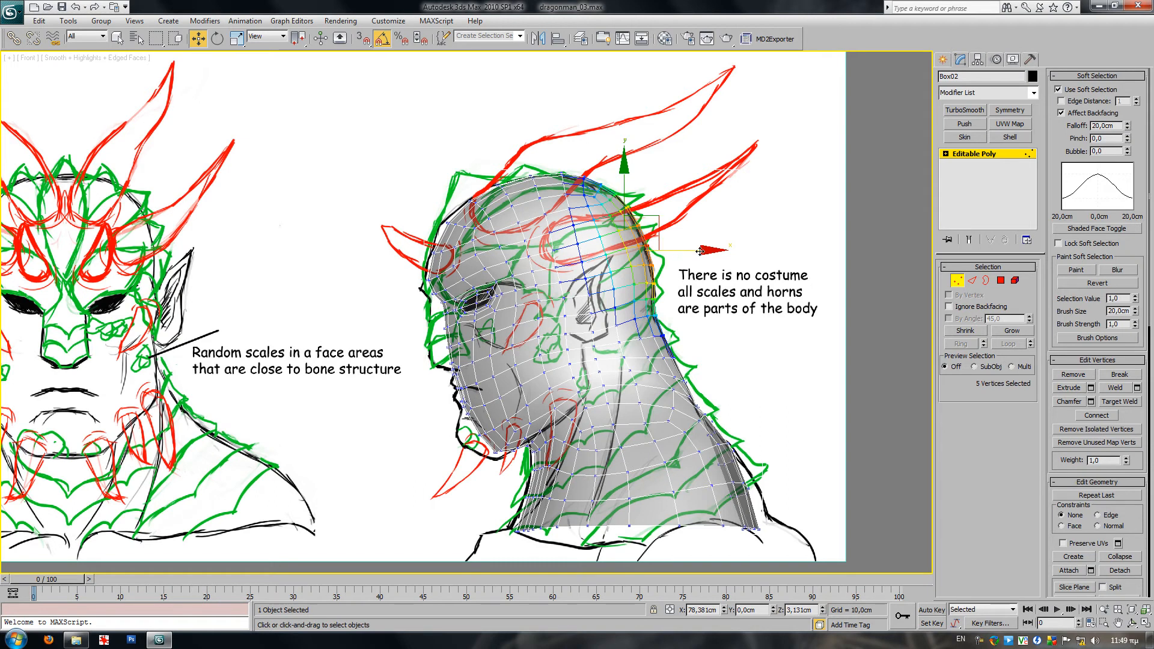
middle_drag(741, 253, 702, 261)
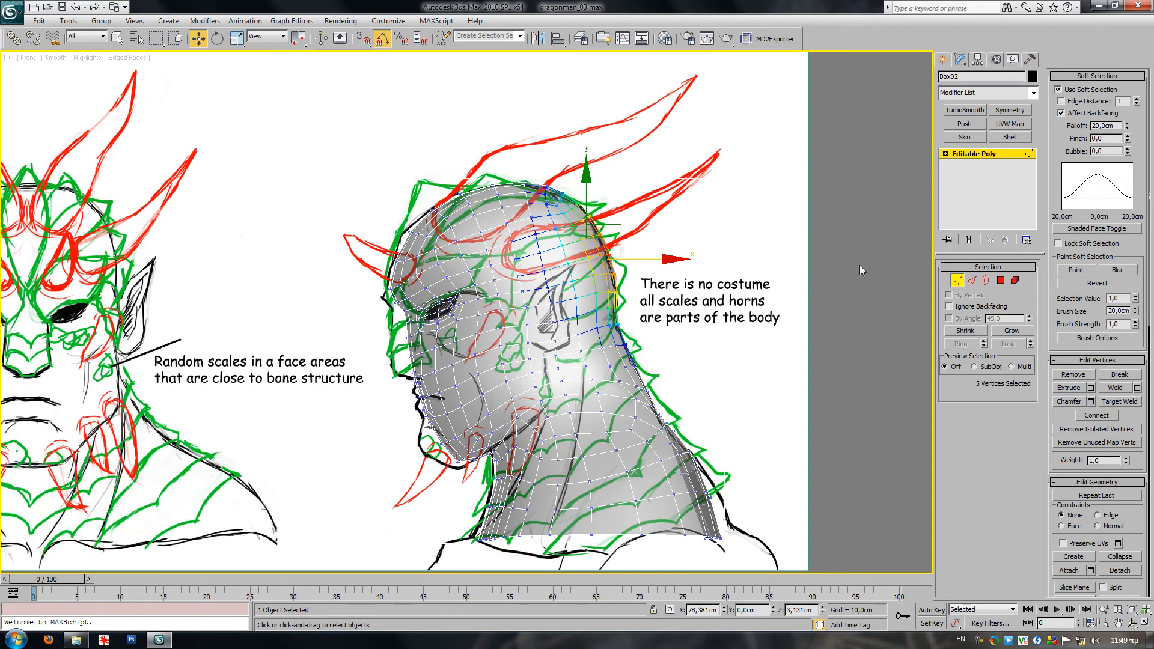
- Set the soft selection falloff to 26.4 cm and pull the vertices along the back of the head outward
drag(1127, 128, 1127, 122)
drag(652, 219, 607, 231)
drag(651, 299, 592, 358)
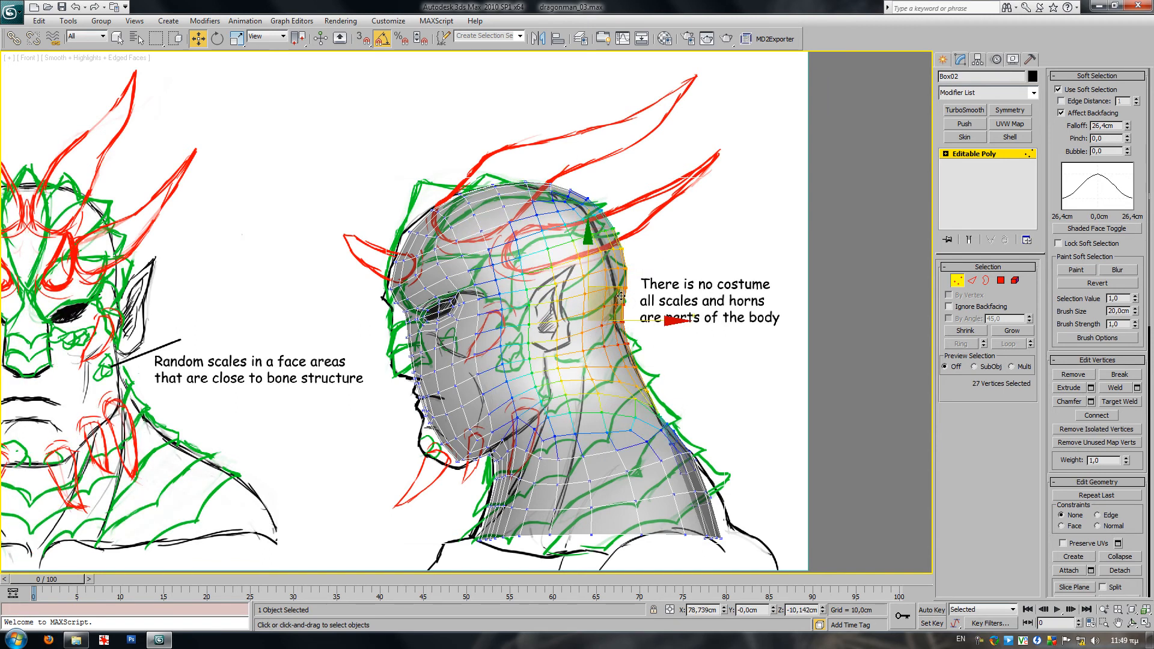
drag(658, 180, 574, 229)
drag(656, 308, 672, 380)
- Select the mouth and chin vertices of the side-view head and move them to fit the drawn profile
middle_drag(516, 455, 575, 415)
drag(475, 398, 535, 446)
drag(547, 375, 559, 458)
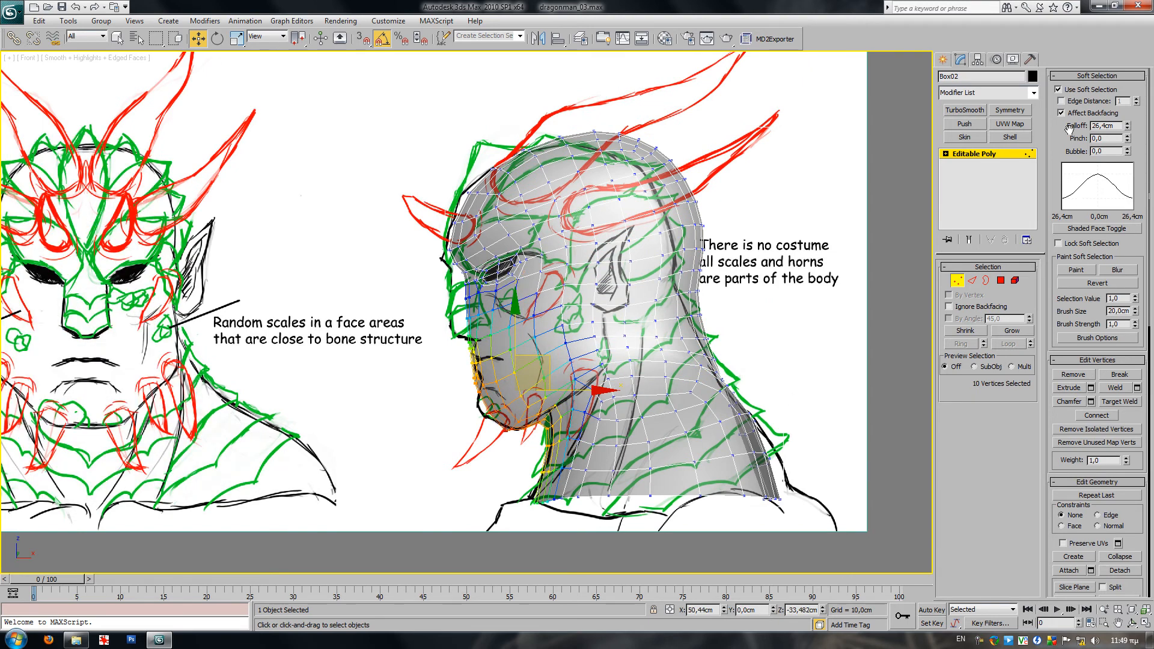
- Select six vertices where the jaw meets the throat, set the falloff to 9.768 cm and move them up and back
click(1068, 94)
middle_drag(645, 351, 653, 303)
scroll(636, 329, up, 4)
drag(659, 387, 625, 432)
ctrl+drag(618, 433, 630, 419)
click(1071, 92)
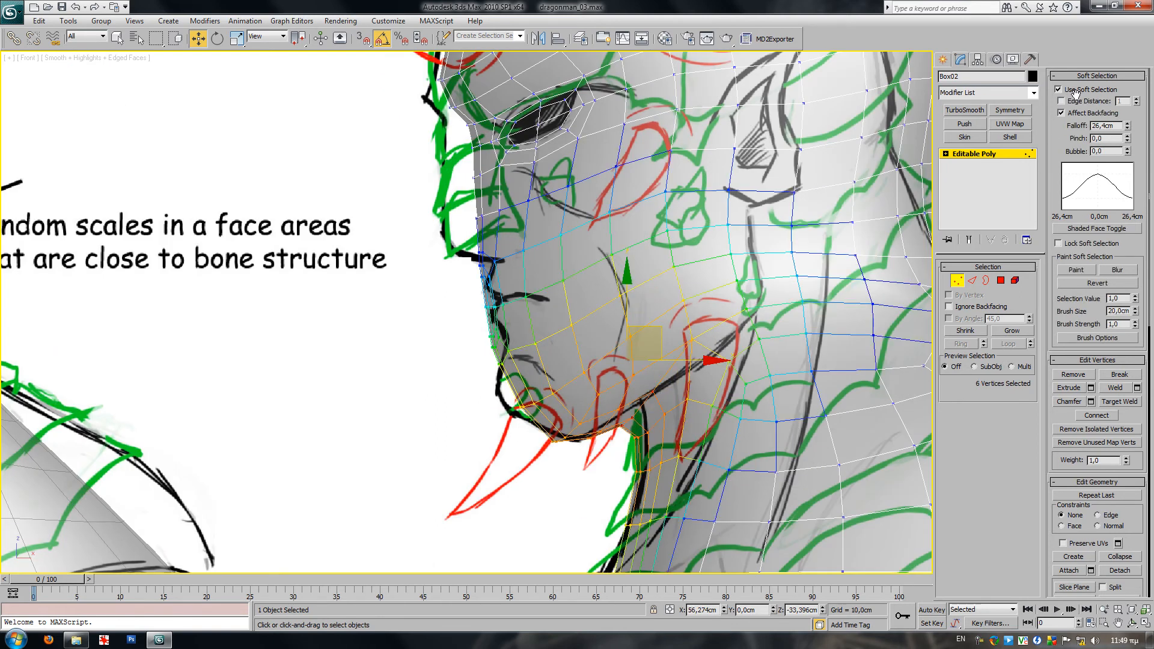
drag(1129, 127, 1128, 144)
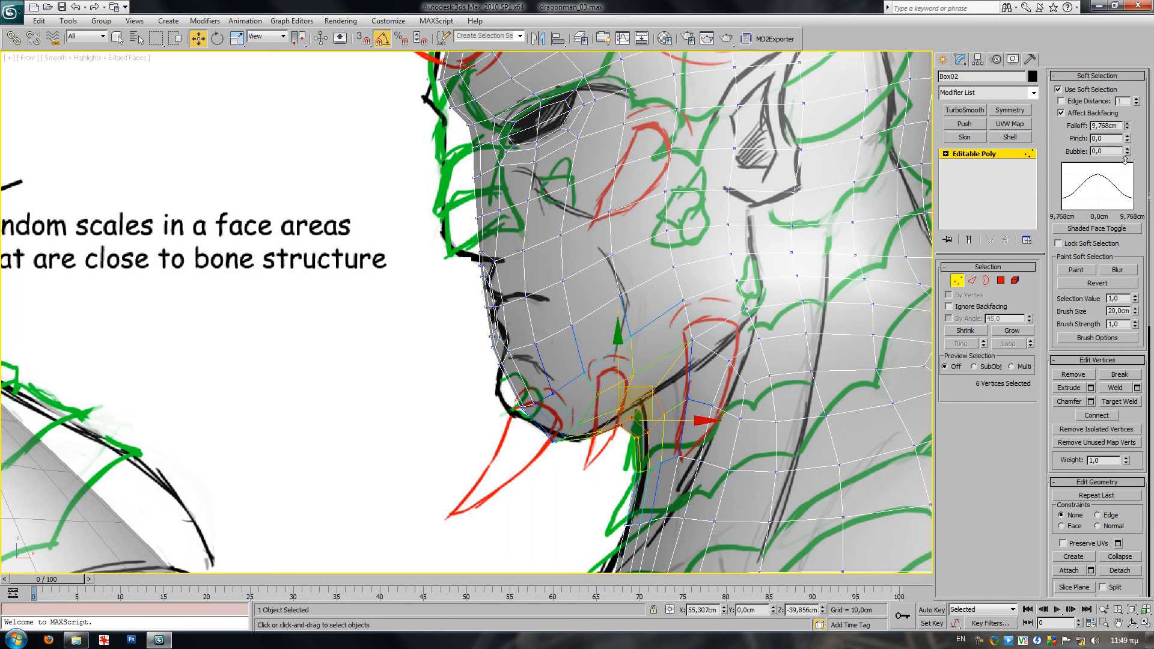
drag(651, 390, 666, 372)
- Leave vertex editing on the side-view head and select the front-view head
middle_drag(695, 408, 582, 476)
scroll(592, 385, down, 3)
middle_drag(560, 246, 691, 364)
middle_drag(597, 400, 721, 370)
middle_drag(287, 397, 569, 364)
click(953, 286)
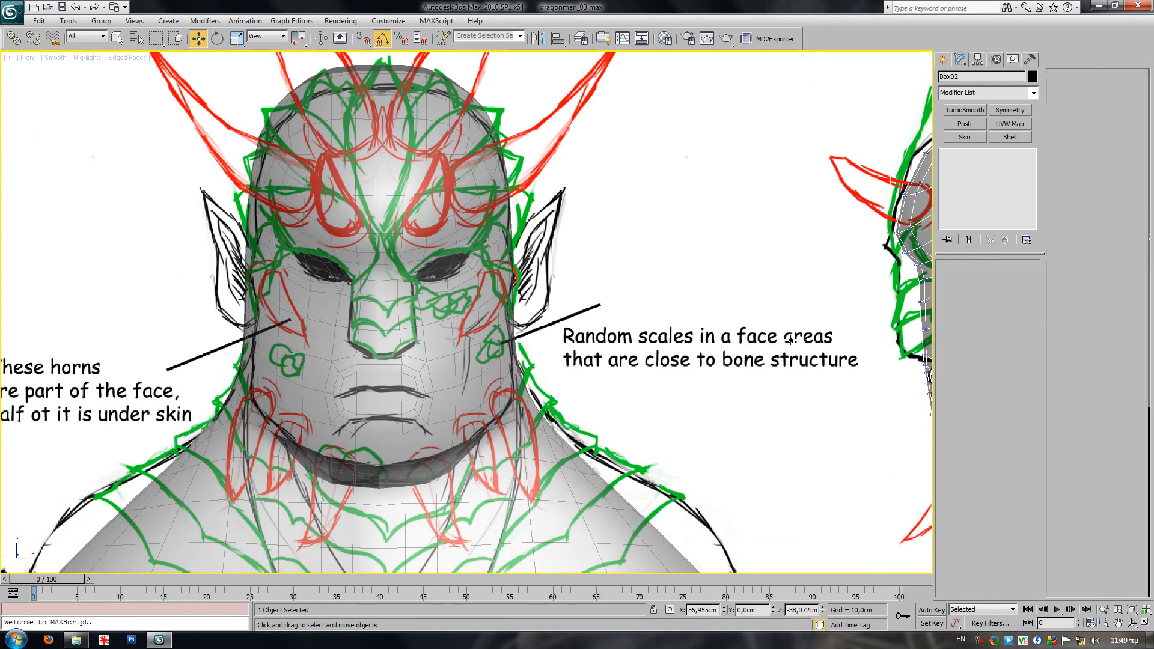
click(462, 401)
- Open the front-view head's mesh for vertex editing around the mouth
middle_drag(450, 435, 527, 410)
scroll(528, 409, up, 2)
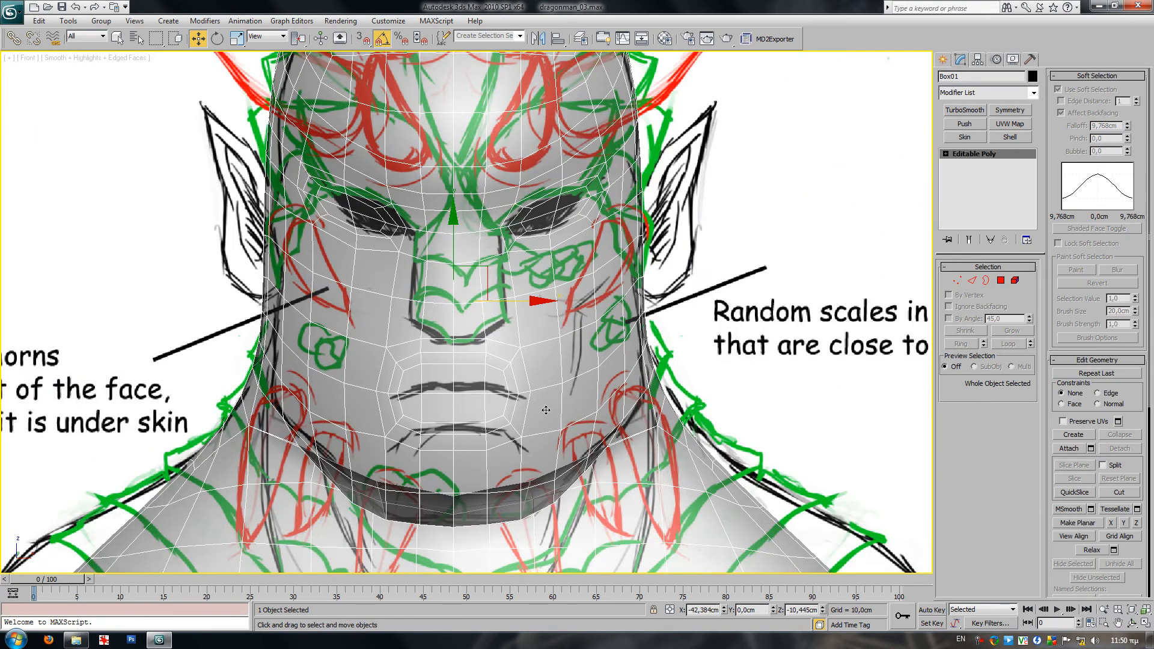
click(1000, 280)
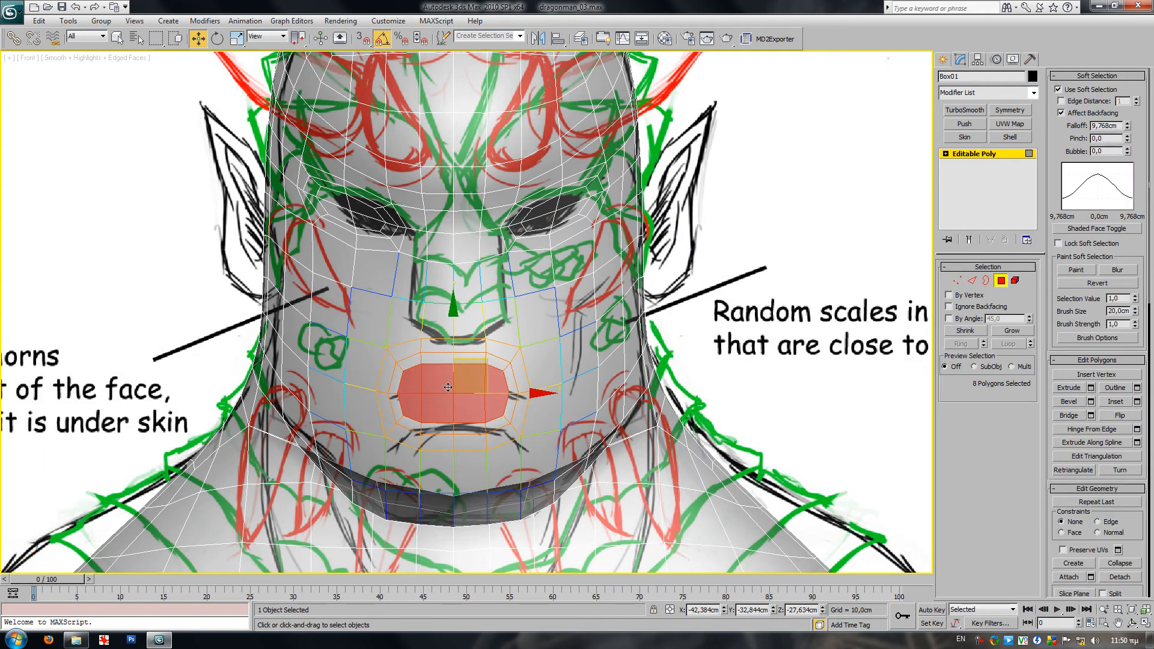
click(957, 281)
scroll(540, 427, up, 3)
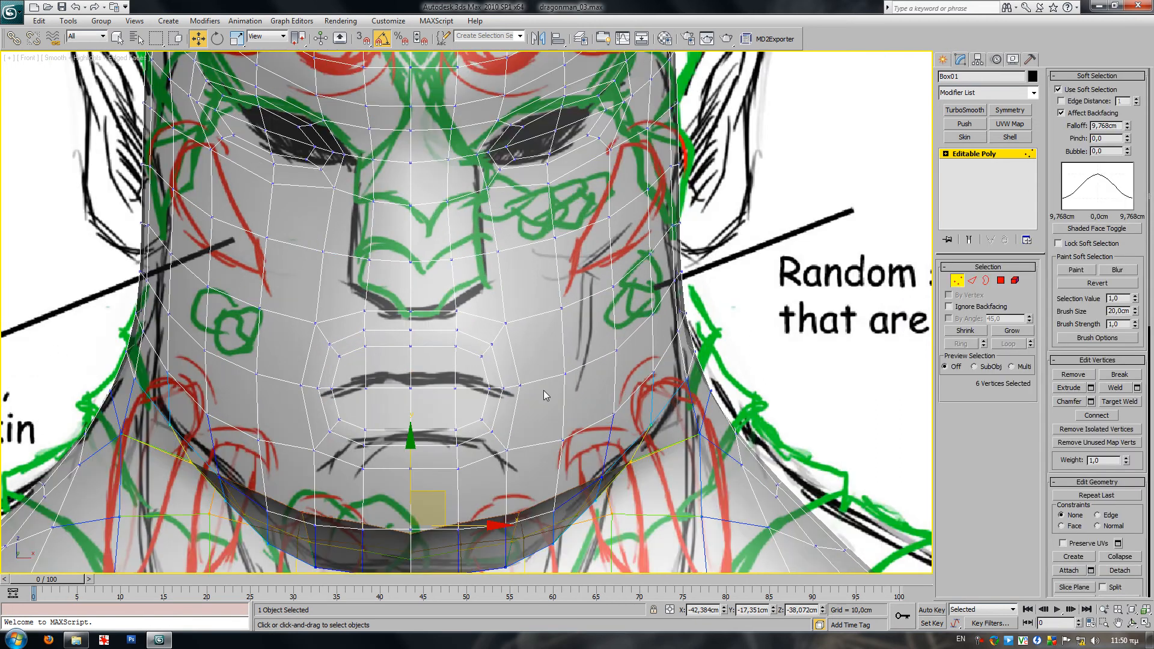
- Select the three mouth-corner vertices, move them outward to fit the drawn lips, and turn off soft selection
mouse_move(517, 385)
mouse_down()
mouse_move(475, 398)
mouse_move(533, 388)
mouse_up()
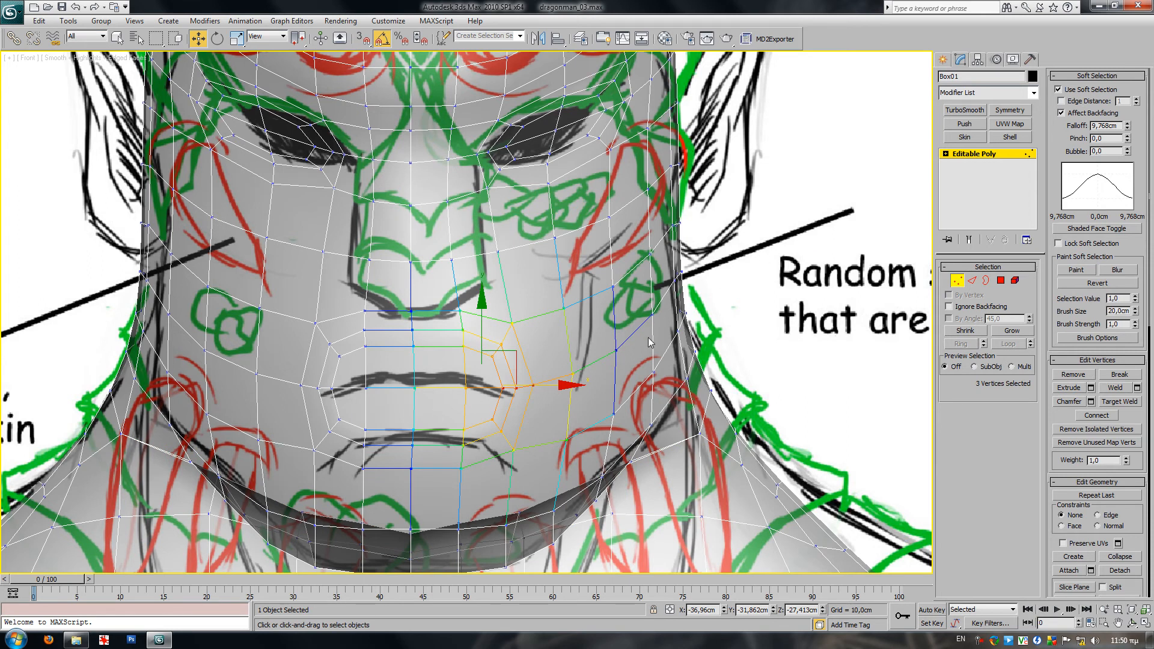
key(ctrl+z)
key(r)
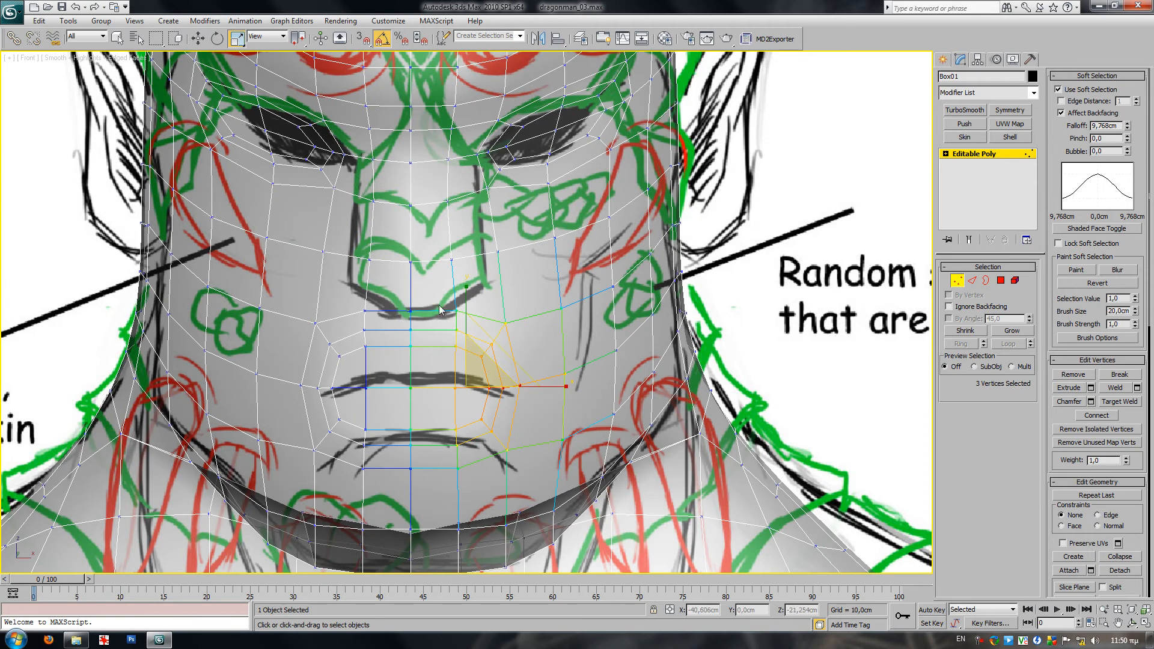
drag(468, 306, 482, 450)
key(w)
drag(541, 390, 553, 395)
drag(538, 351, 517, 353)
click(1091, 92)
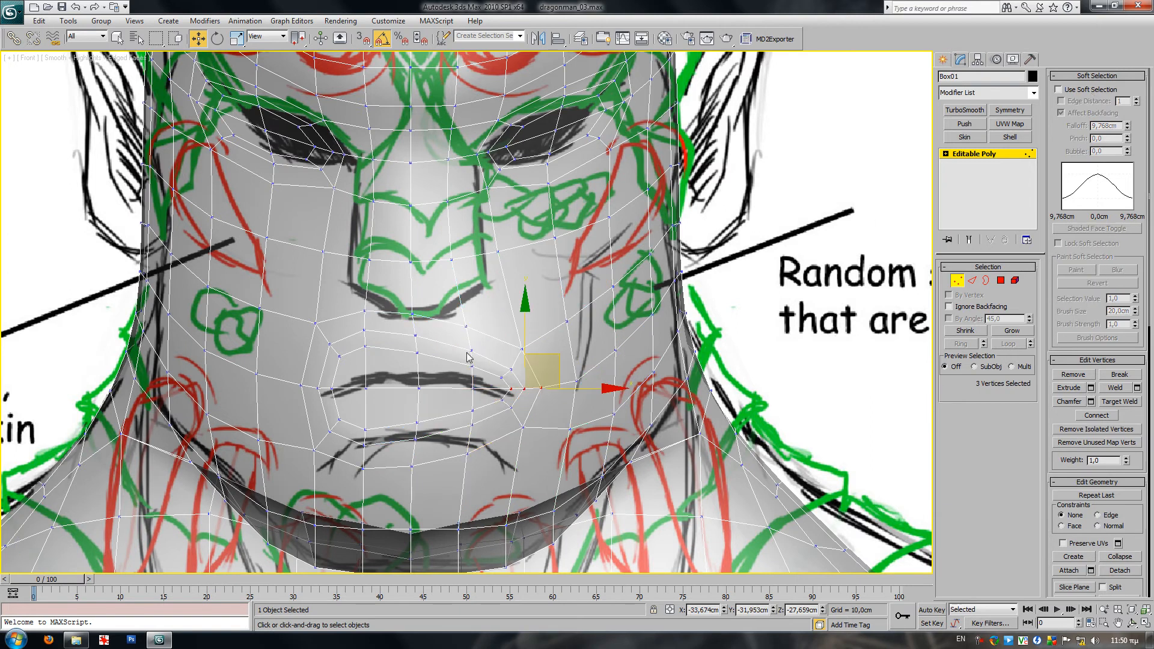
- Move the centre vertex pairs of the upper and lower lips toward the drawn mouth line
click(416, 336)
ctrl+click(417, 353)
drag(417, 294, 418, 313)
click(416, 414)
ctrl+click(415, 429)
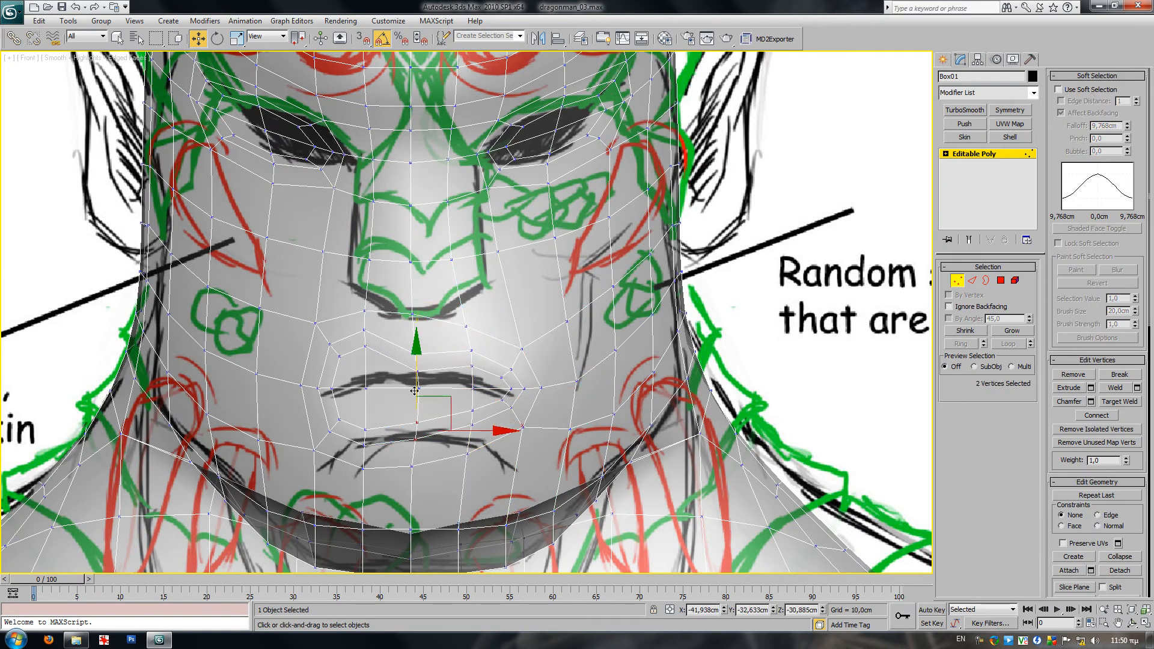
middle_drag(539, 375, 521, 397)
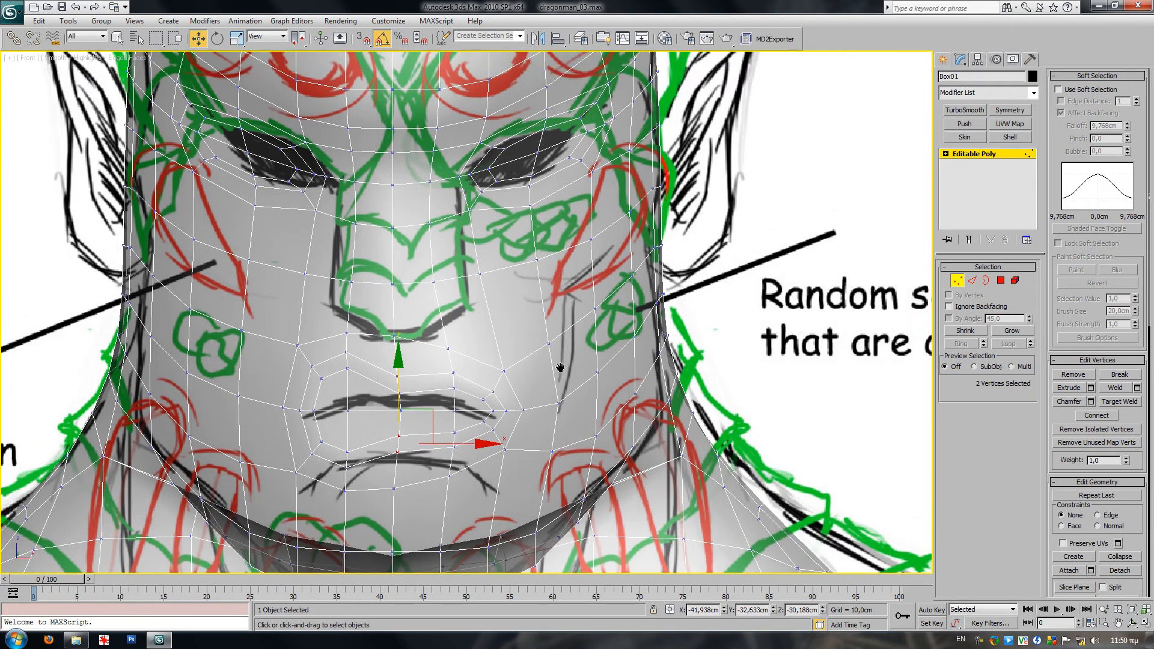
- Select the eight polygons inside the mouth loop and scale them to about 103%
ctrl+click(1001, 280)
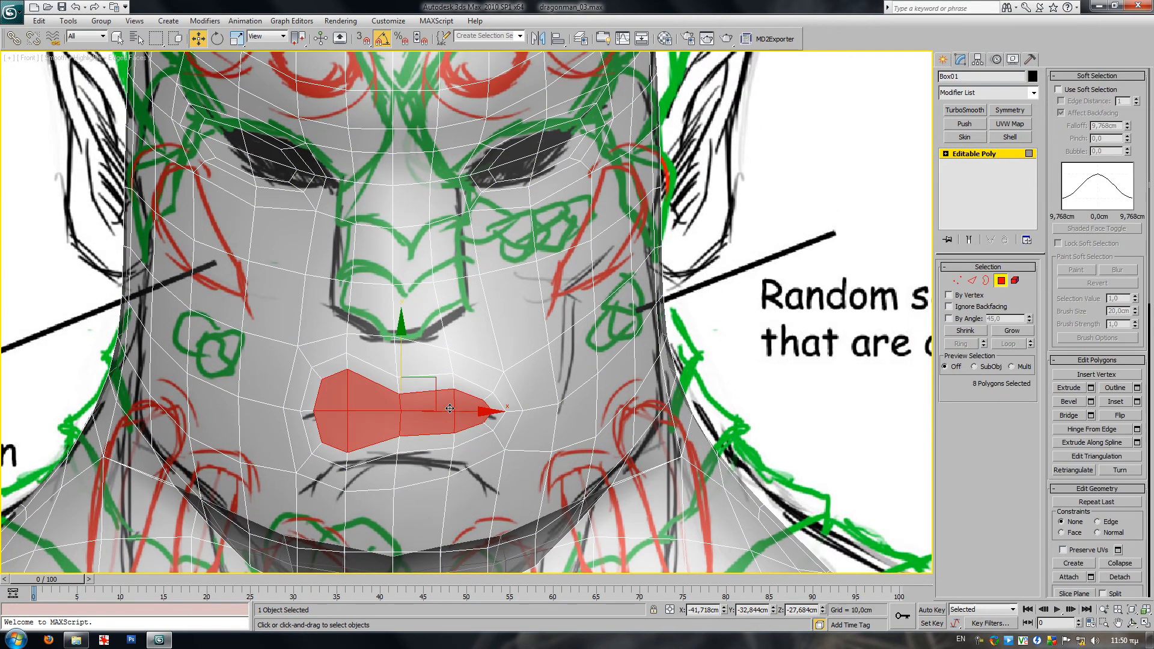
key(r)
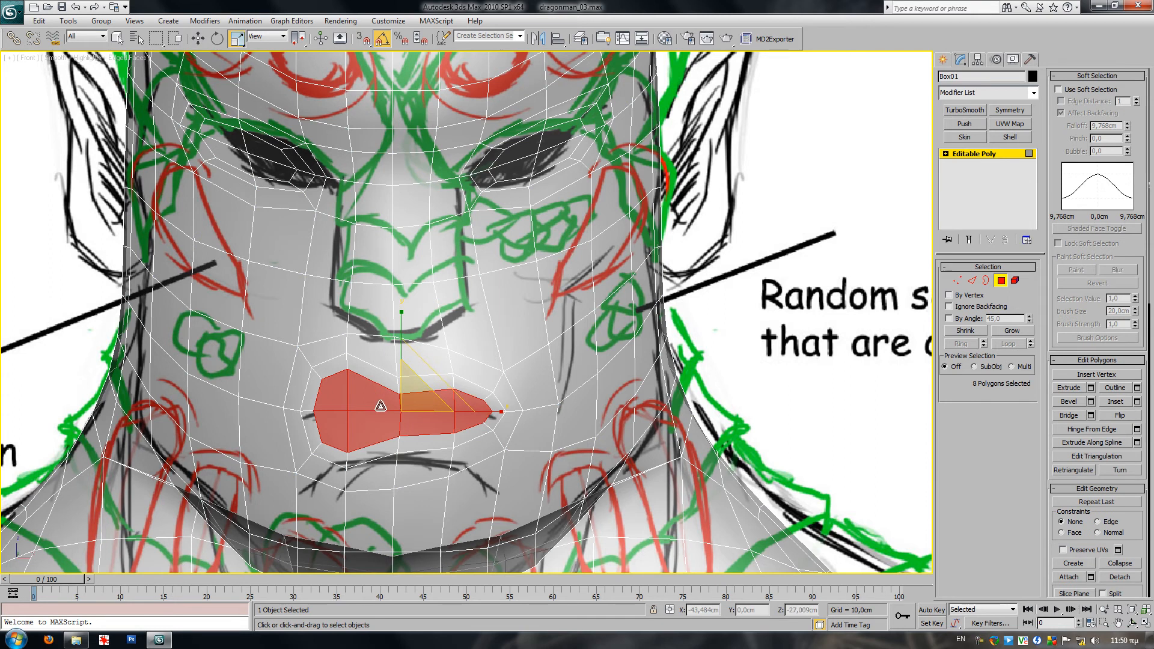
drag(411, 406, 411, 400)
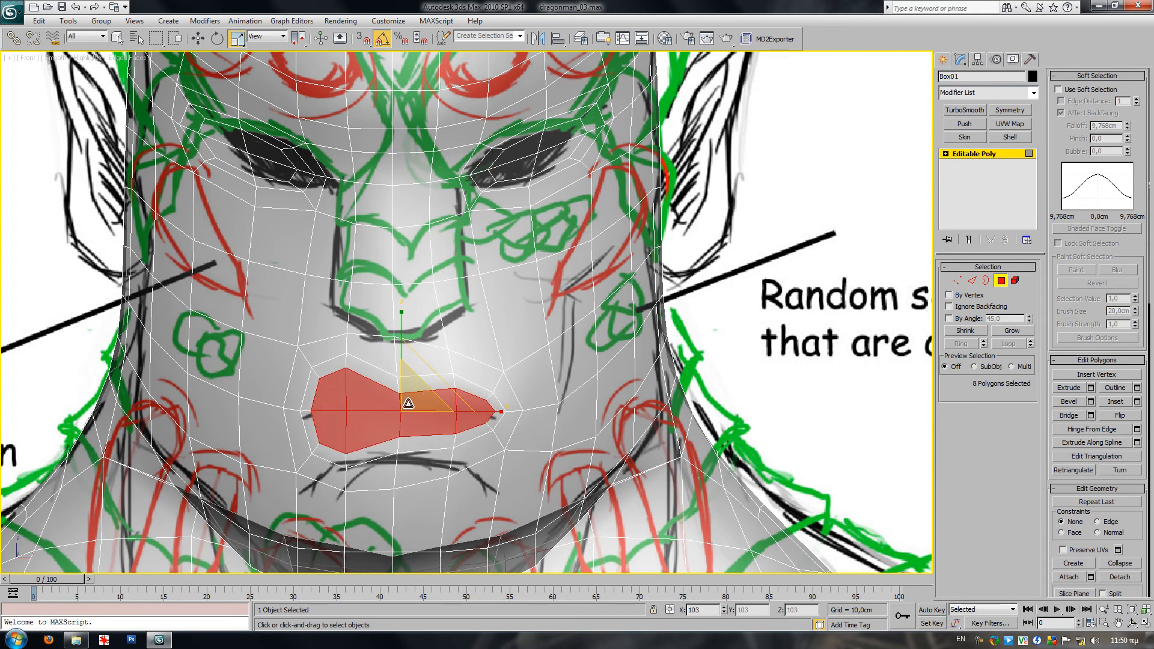
- Select individual vertices around the character's left eye and move them to fit the drawn eye shape
middle_drag(468, 304, 449, 396)
middle_drag(507, 295, 508, 327)
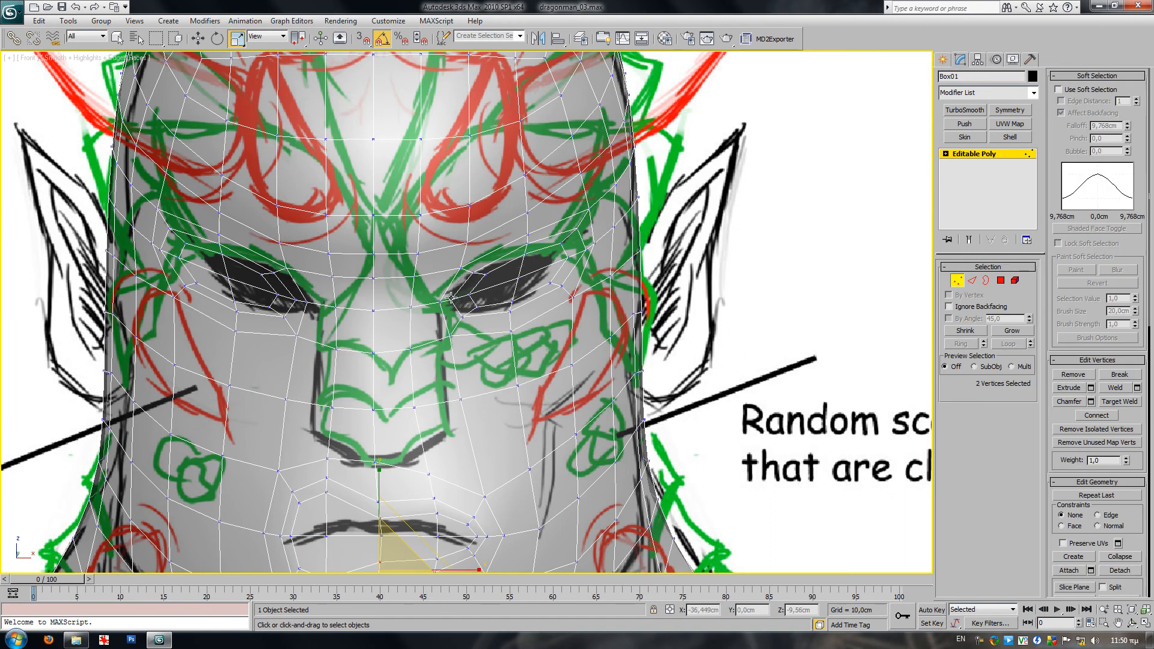
click(450, 296)
key(w)
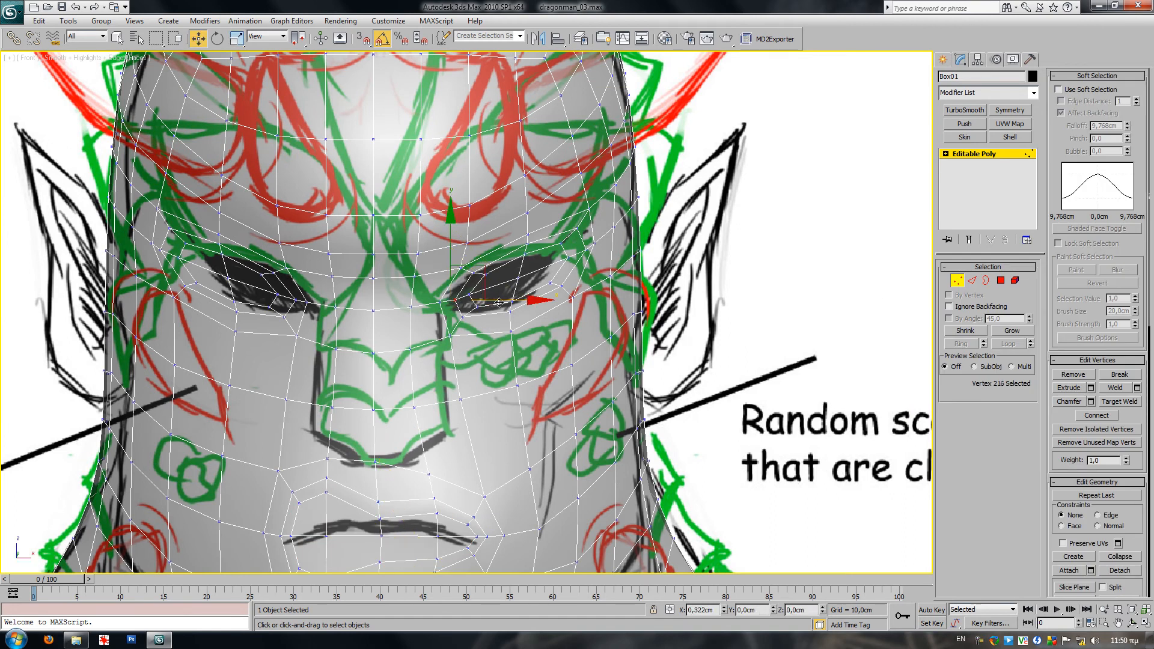
click(463, 315)
drag(483, 294, 530, 283)
click(477, 307)
click(530, 292)
click(513, 300)
ctrl+click(511, 311)
- Select the outer cheek vertex beside the character's left eye, turn on soft selection and move it outward
click(628, 359)
middle_drag(573, 374, 595, 328)
click(593, 318)
click(1085, 91)
drag(641, 272, 667, 276)
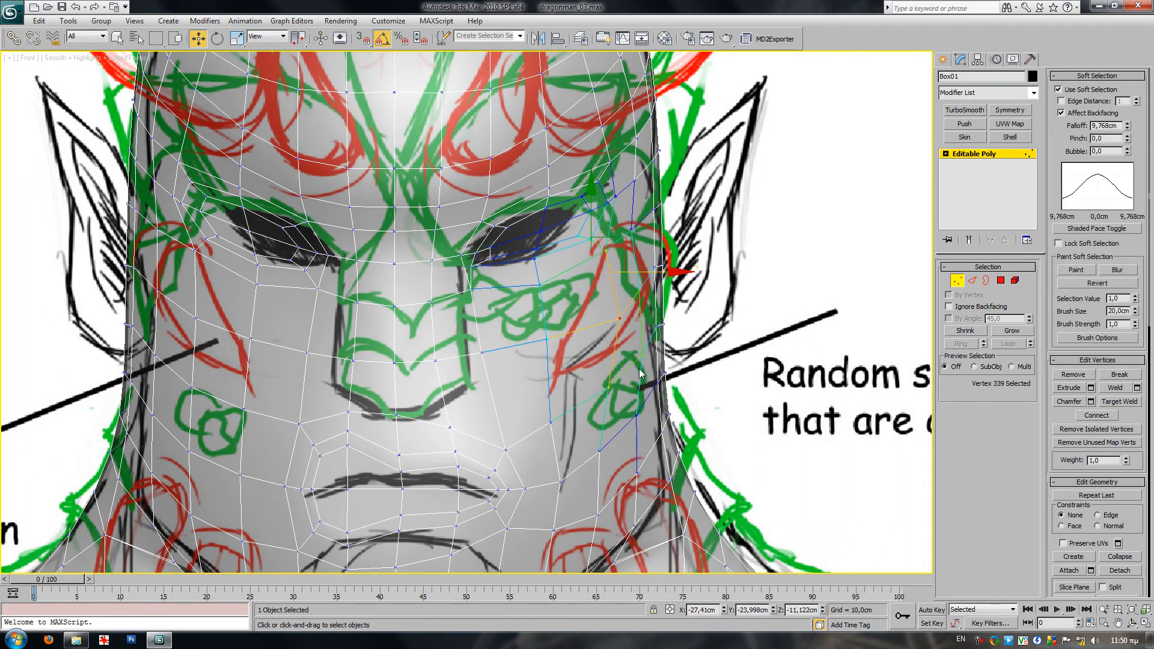
- Select two jaw vertices on the character's left side, set the falloff to 16.899 cm and move them inward
click(600, 450)
mouse_move(613, 498)
middle_down()
mouse_move(612, 380)
mouse_move(592, 381)
middle_up()
mouse_move(579, 460)
middle_down()
mouse_move(575, 413)
mouse_move(603, 426)
middle_up()
click(596, 426)
ctrl+click(598, 455)
drag(1128, 125, 1116, 82)
drag(611, 429, 595, 428)
middle_drag(606, 405, 595, 395)
- Add a Symmetry modifier to the front-view head and reopen the base mesh for vertex editing
scroll(595, 394, down, 3)
scroll(595, 394, down, 5)
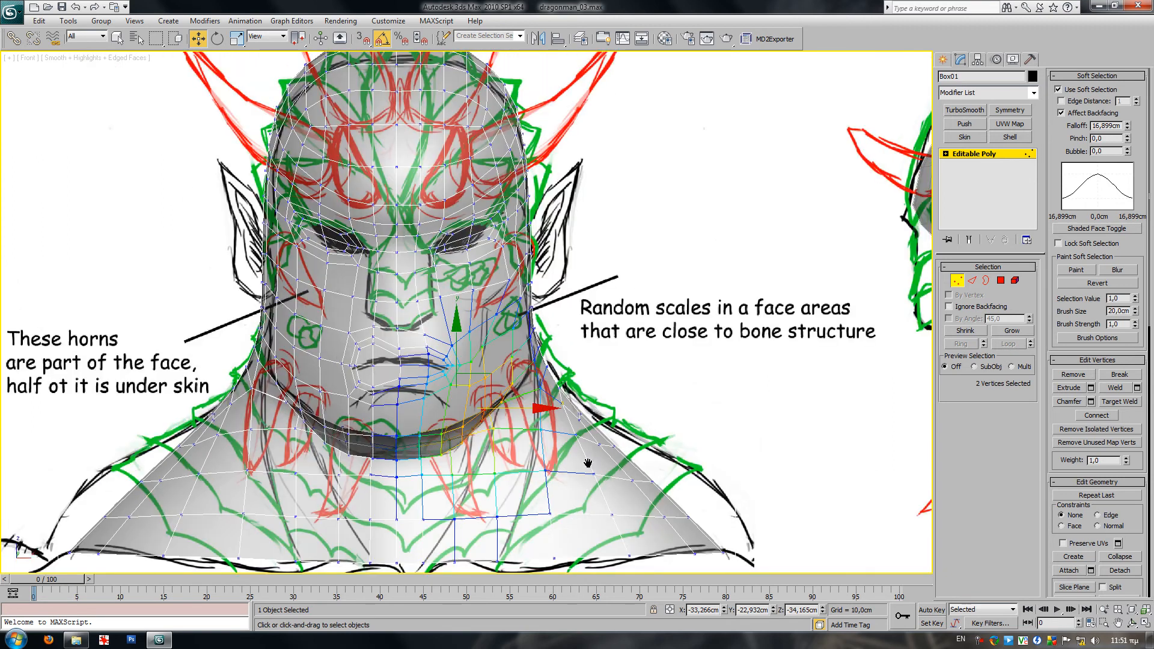
click(957, 280)
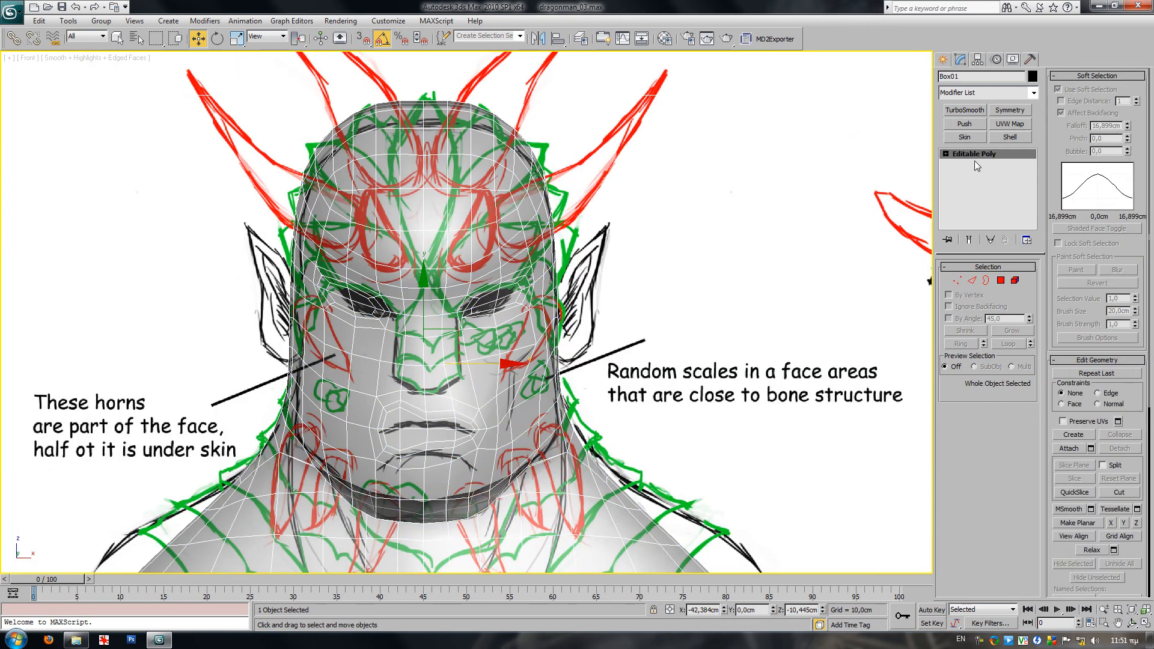
click(1016, 110)
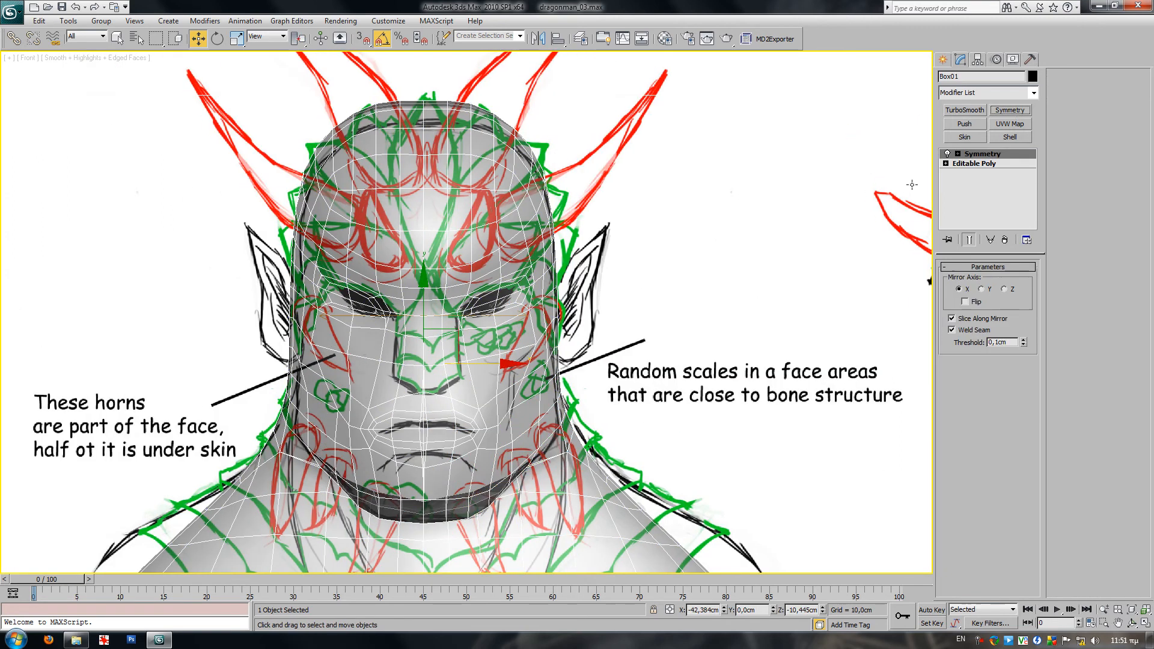
middle_drag(433, 441, 447, 389)
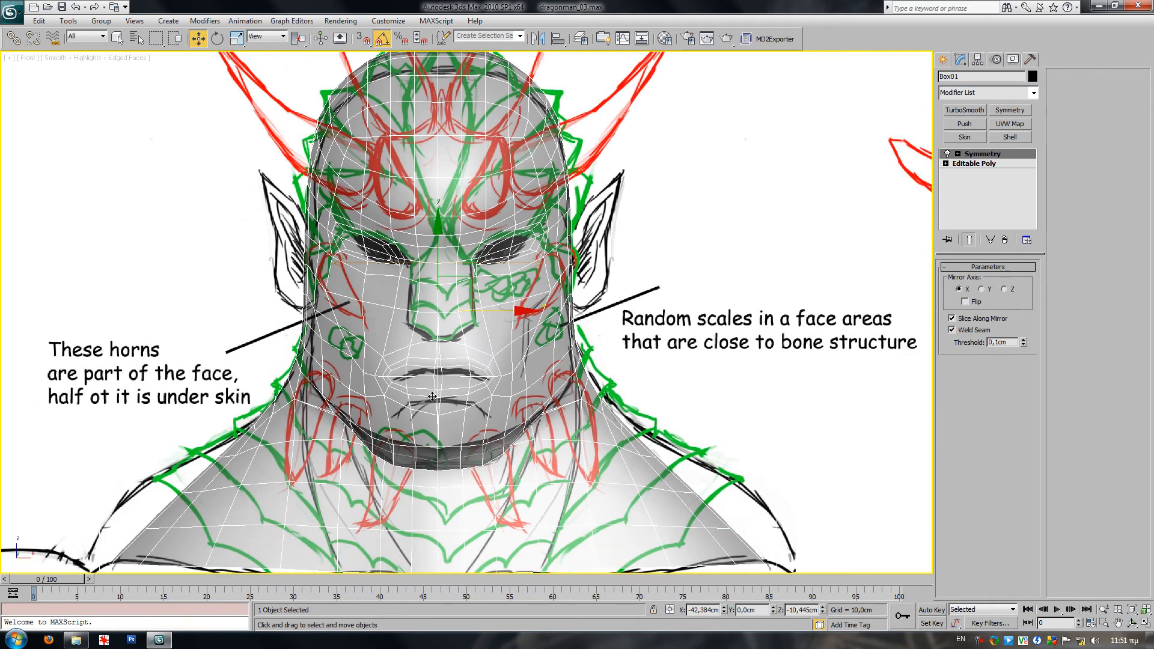
click(974, 163)
click(957, 280)
scroll(445, 355, up, 3)
- Try to move the eight centre mouth vertices sideways with the symmetry result shown
drag(435, 351, 426, 455)
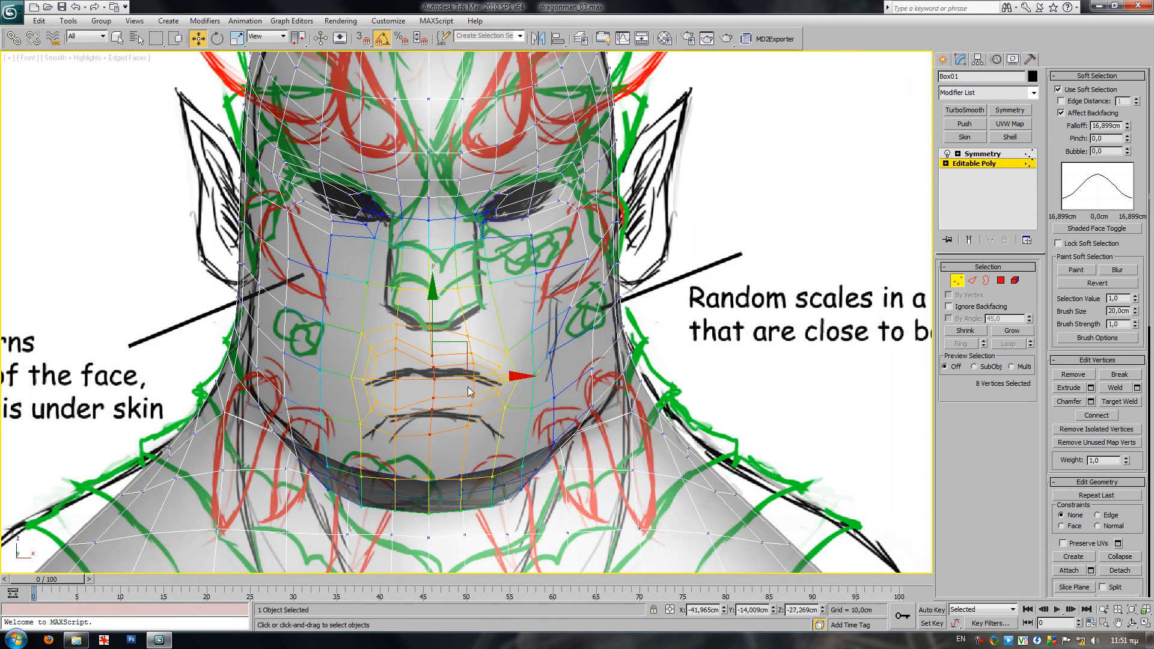
click(969, 239)
drag(525, 376, 451, 378)
key(r)
key(ctrl+z)
click(1080, 92)
click(1080, 91)
- Select all polygons on the character's right half of the head and neck in wireframe and delete them
middle_drag(581, 354, 604, 346)
scroll(604, 345, down, 6)
scroll(610, 355, up, 2)
key(4)
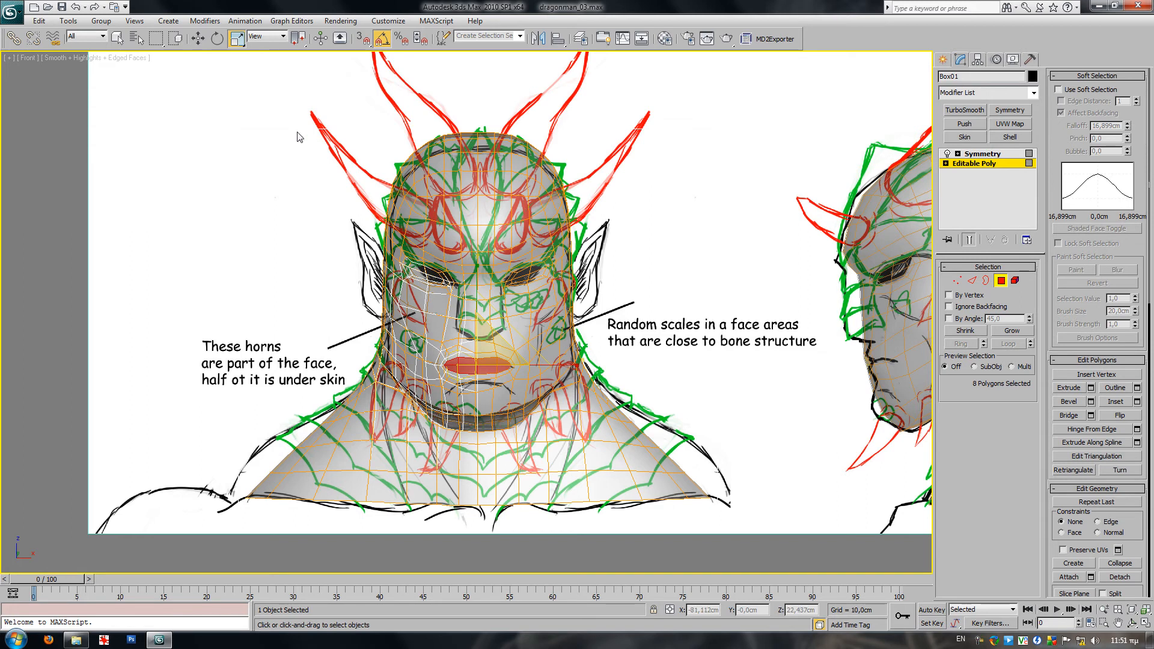
key(F3)
key(alt+b)
mouse_move(221, 90)
mouse_down()
mouse_move(435, 442)
mouse_move(472, 551)
mouse_up()
key(Delete)
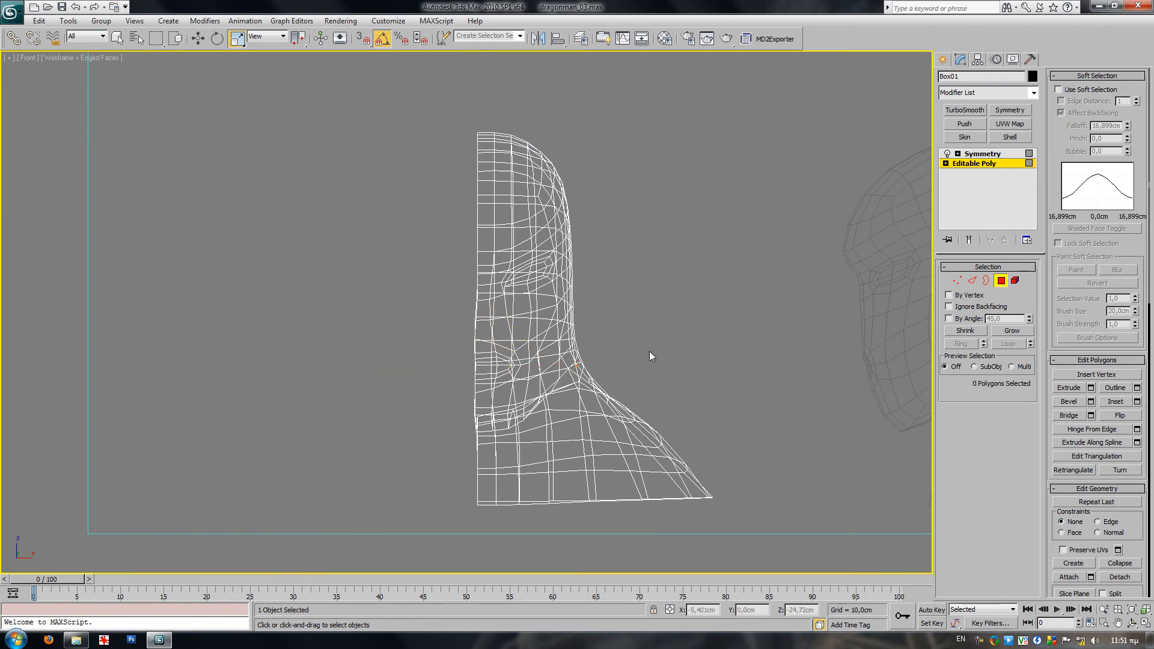
- Select 13 vertices on the side of the skull, turn on soft selection and move them outward to the drawn outline
scroll(623, 324, up, 5)
middle_drag(623, 325, 619, 315)
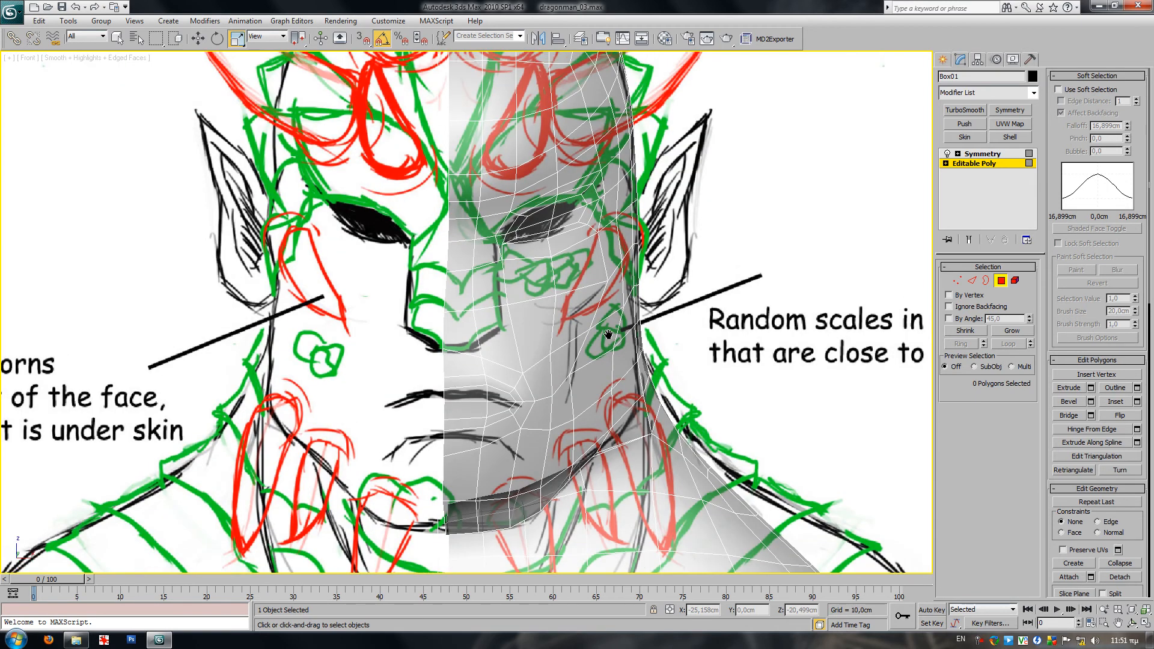
click(957, 280)
middle_drag(719, 266, 656, 315)
drag(554, 180, 517, 235)
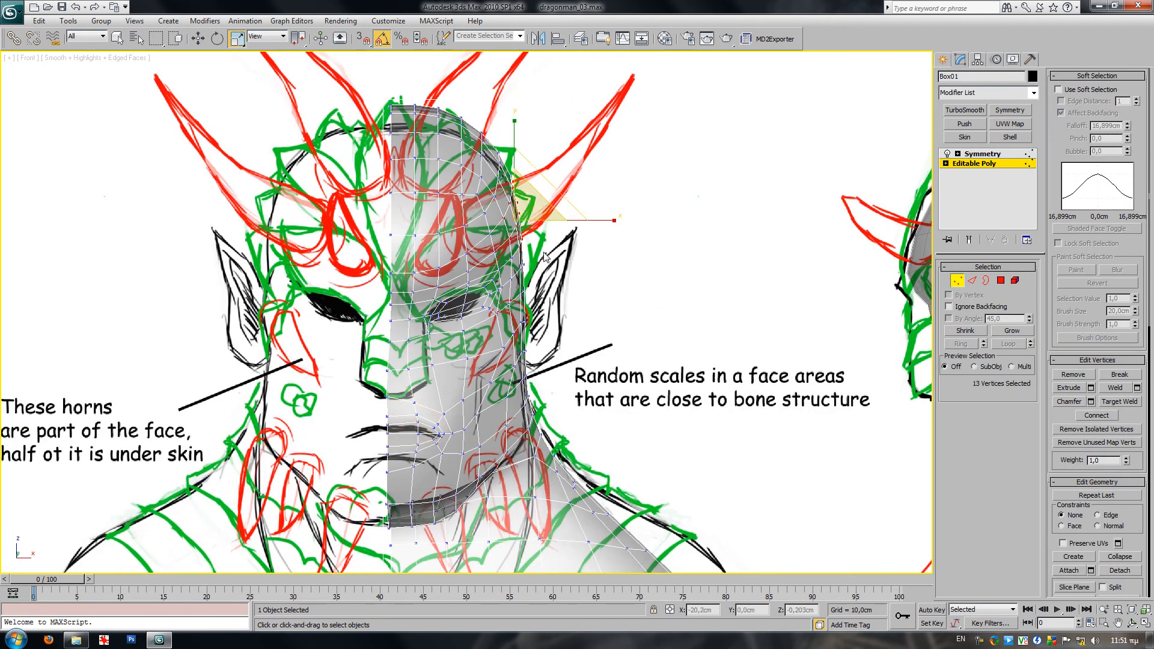
click(1091, 90)
key(w)
drag(566, 229, 590, 230)
mouse_move(633, 321)
middle_down()
mouse_move(582, 366)
mouse_move(569, 306)
middle_up()
- Show the mirrored symmetry result, turn off see-through display and view the head in perspective from the front side
click(968, 240)
middle_drag(565, 384, 612, 290)
middle_drag(603, 348, 526, 401)
key(alt+x)
key(p)
scroll(589, 381, down, 4)
scroll(512, 398, up, 4)
alt+middle_drag(527, 401, 414, 401)
- Select the cheek vertex beside the mouth corner and move it back and slightly down with soft selection
click(415, 402)
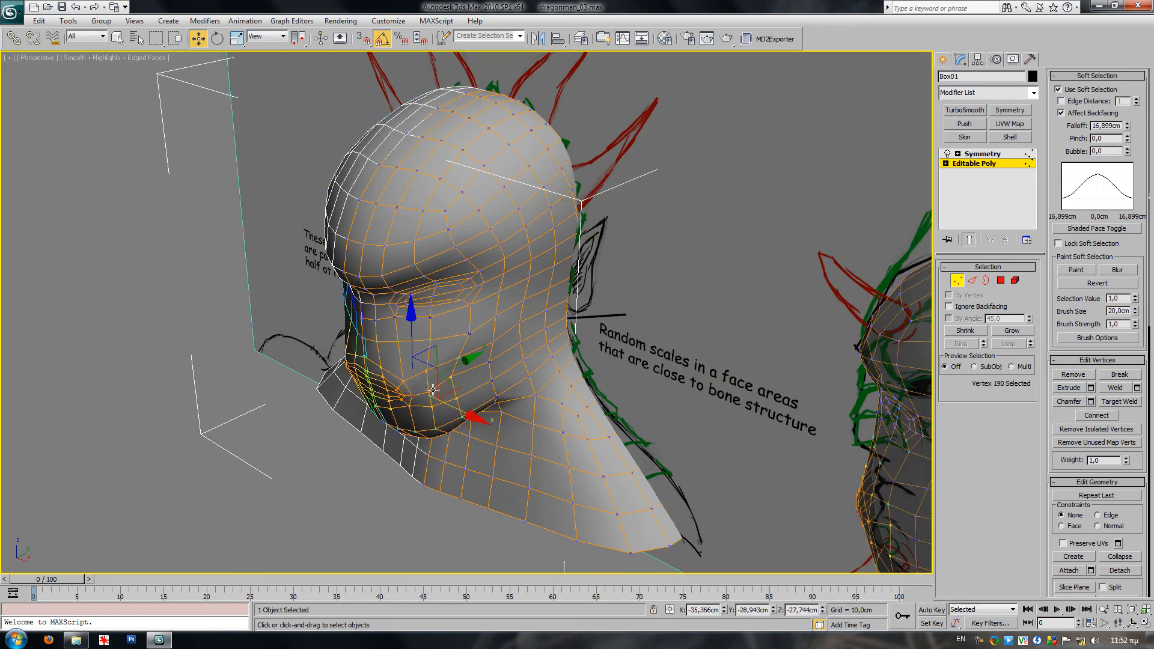
drag(465, 364, 455, 415)
key(e)
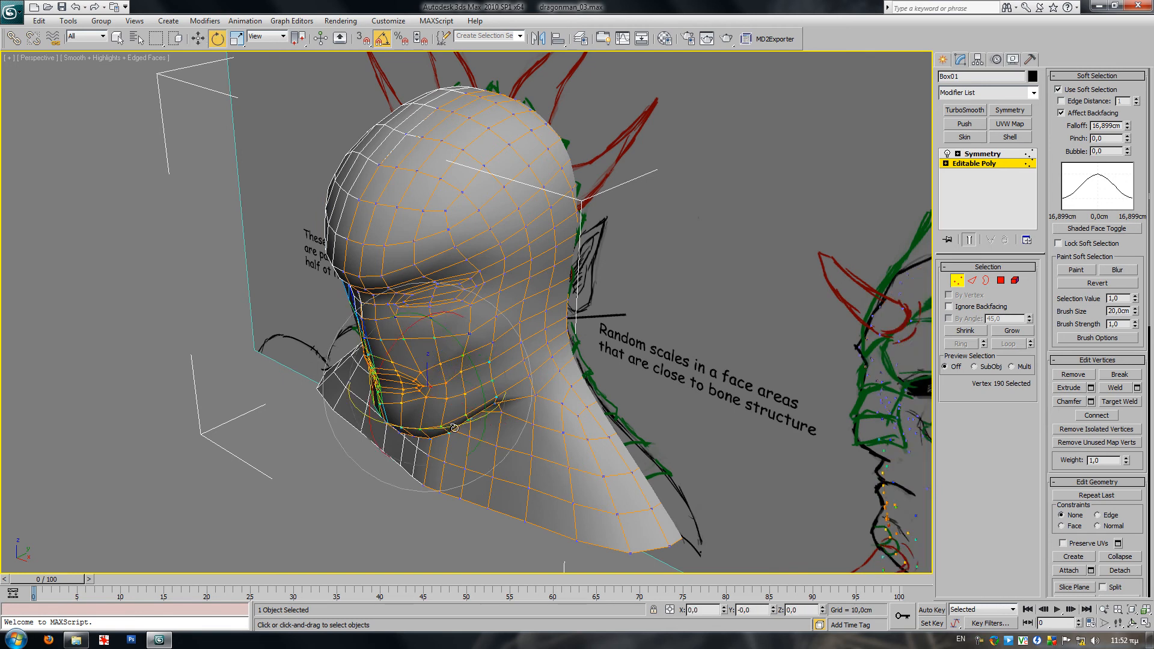
key(w)
alt+middle_drag(467, 367, 454, 329)
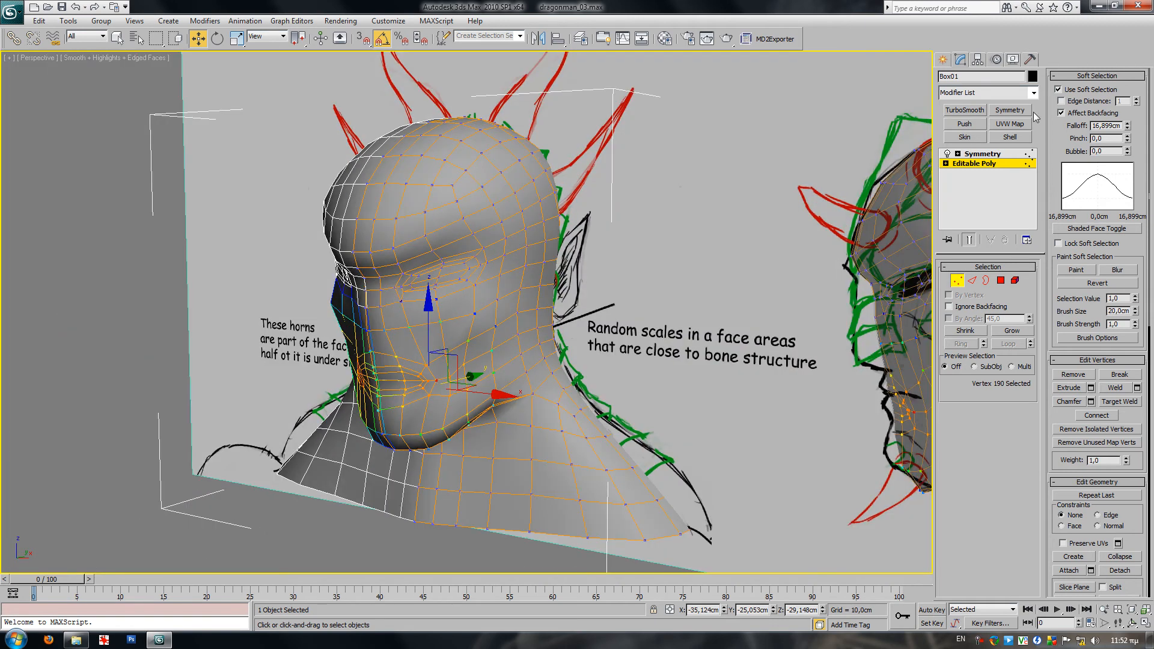
- Turn off soft selection and adjust single vertices across the cheek below the eye
click(1064, 91)
click(442, 322)
alt+middle_drag(443, 323, 469, 337)
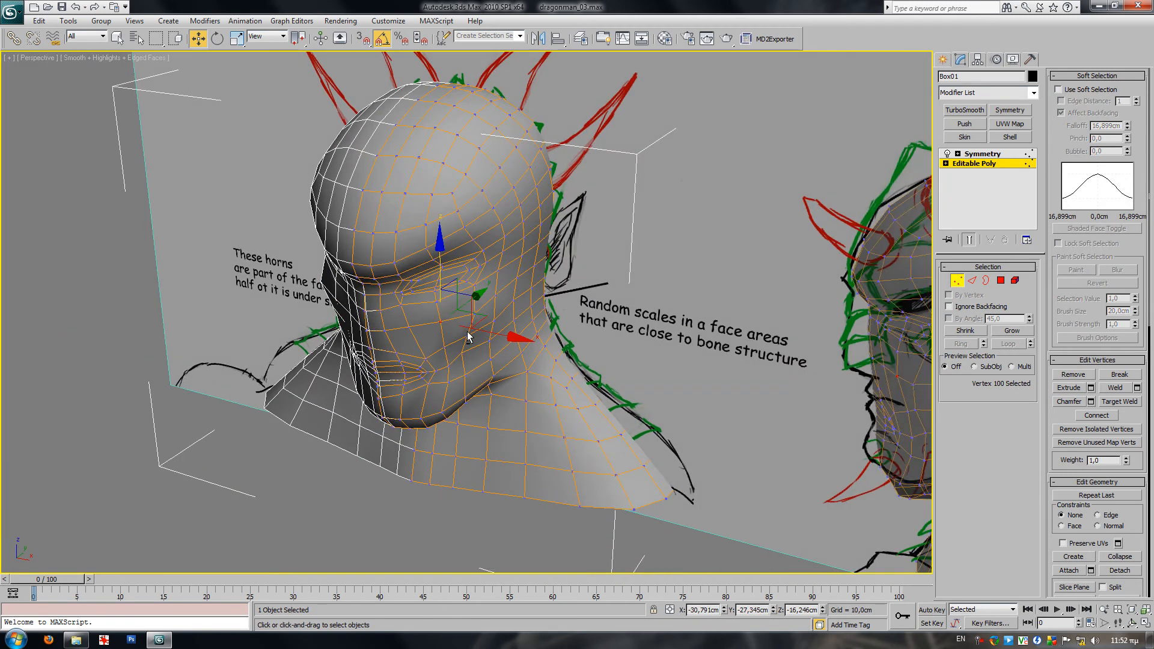
click(413, 326)
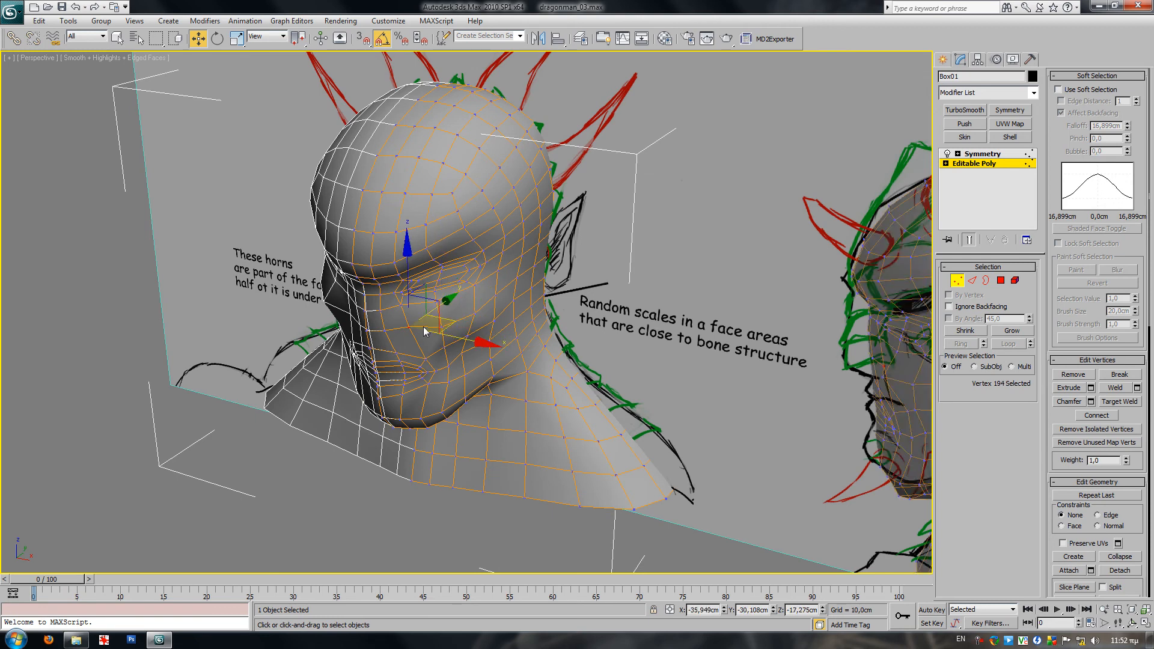
click(480, 314)
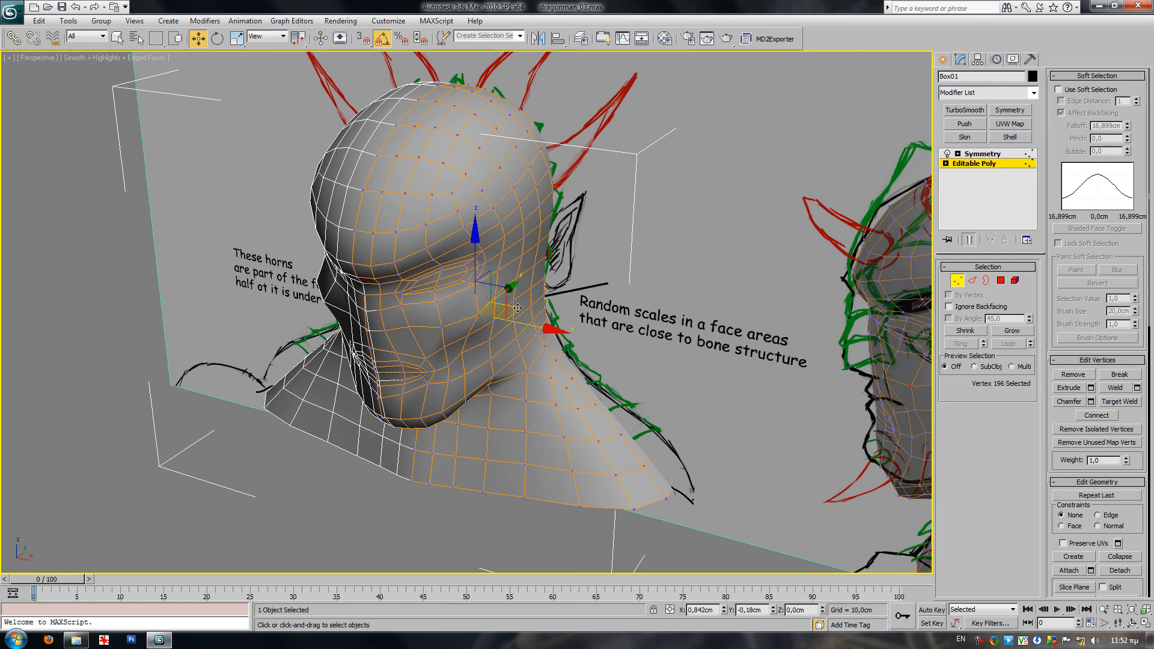
alt+middle_drag(519, 309, 547, 278)
- Hide the edged faces and reposition the vertex where the back of the jaw meets the neck
key(F4)
middle_drag(480, 368, 497, 356)
scroll(497, 359, up, 3)
middle_drag(489, 418, 588, 431)
click(482, 416)
click(583, 420)
click(579, 418)
drag(615, 424, 591, 412)
alt+middle_drag(591, 412, 587, 376)
- Select the four polygons of the mouth opening on the modelled half and extrude them into the head
alt+middle_drag(563, 403, 502, 432)
scroll(501, 433, down, 3)
middle_drag(502, 433, 417, 433)
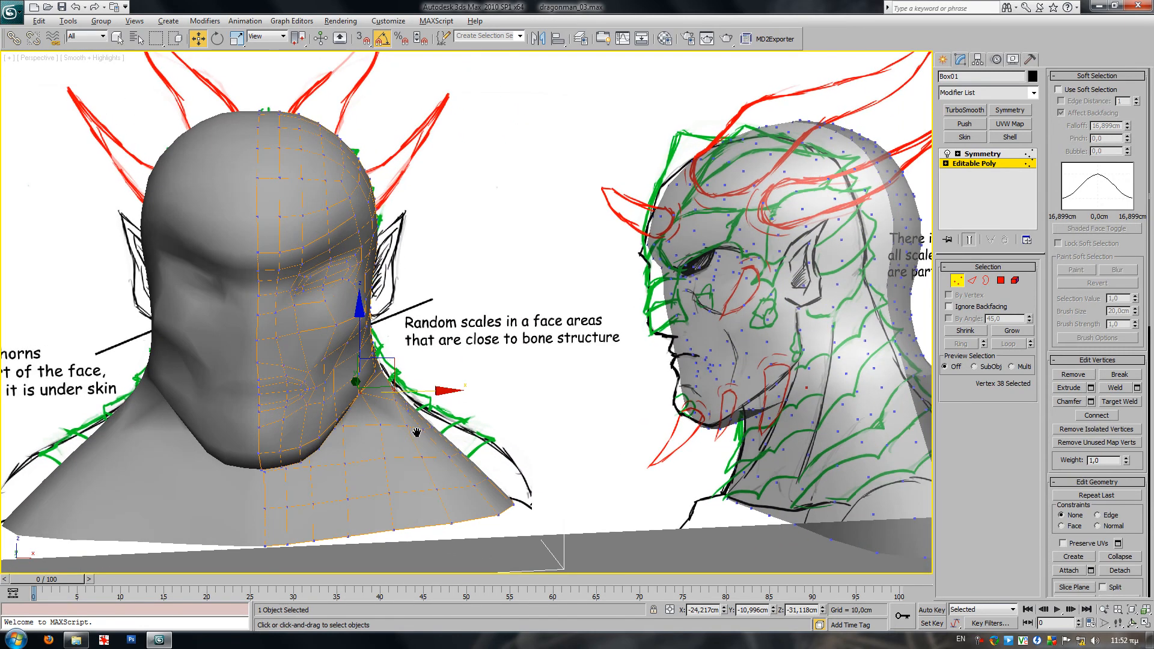
middle_drag(556, 412, 627, 401)
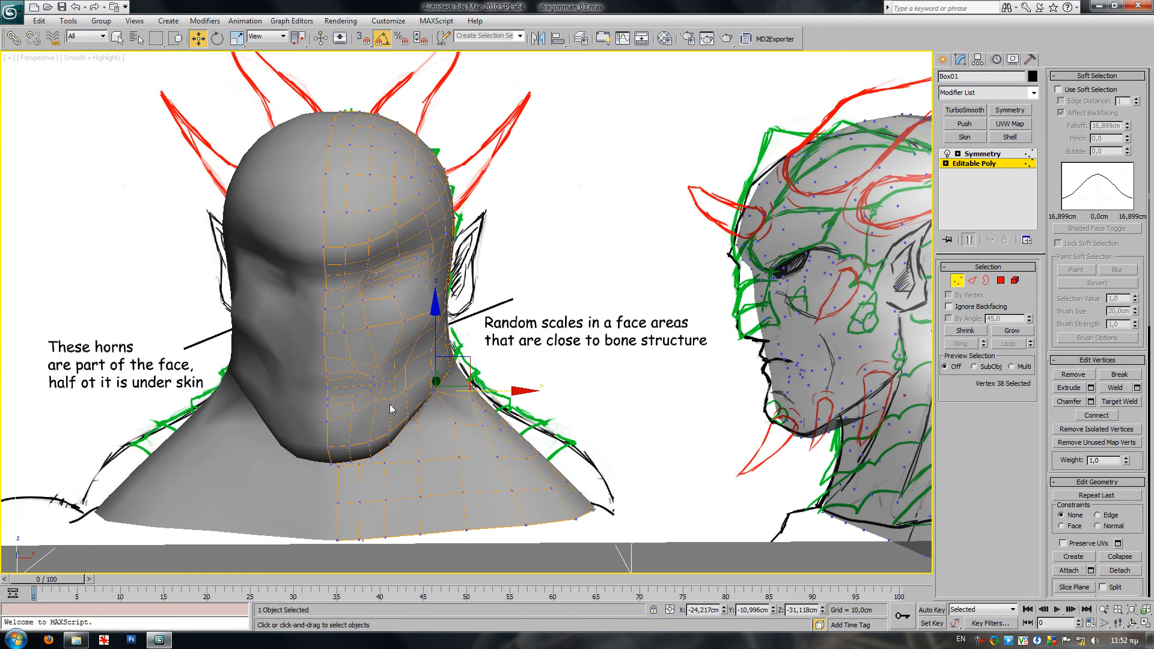
middle_drag(397, 404, 481, 380)
scroll(484, 381, up, 2)
click(998, 283)
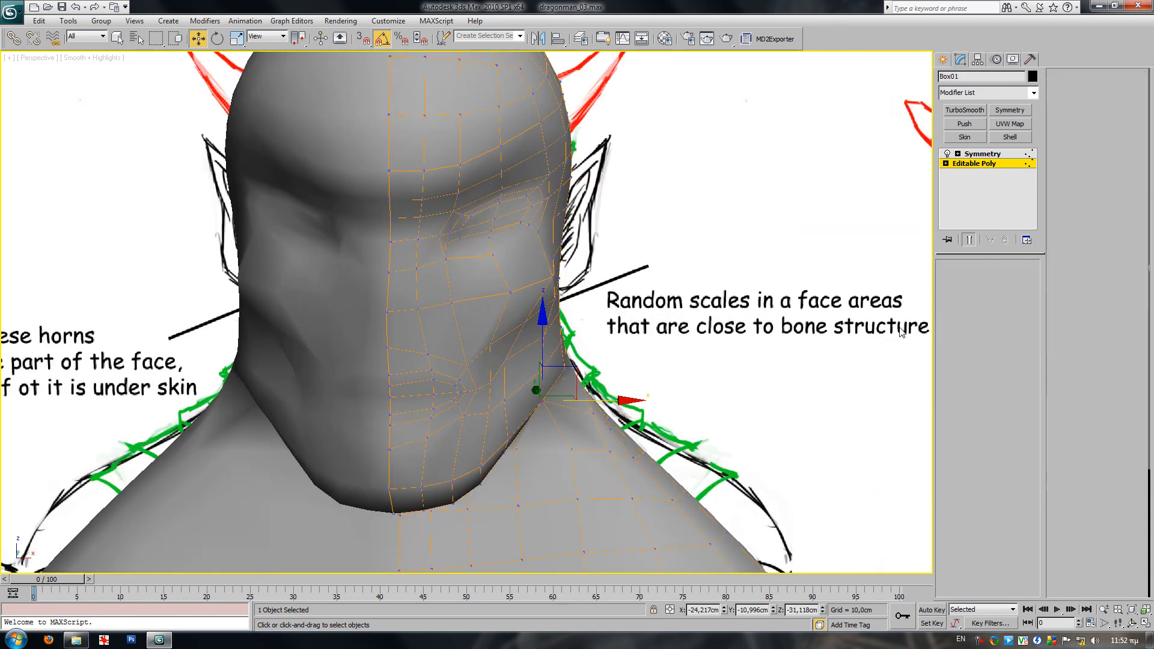
click(441, 387)
ctrl+click(416, 391)
ctrl+click(416, 404)
ctrl+click(437, 403)
alt+middle_drag(405, 420, 835, 337)
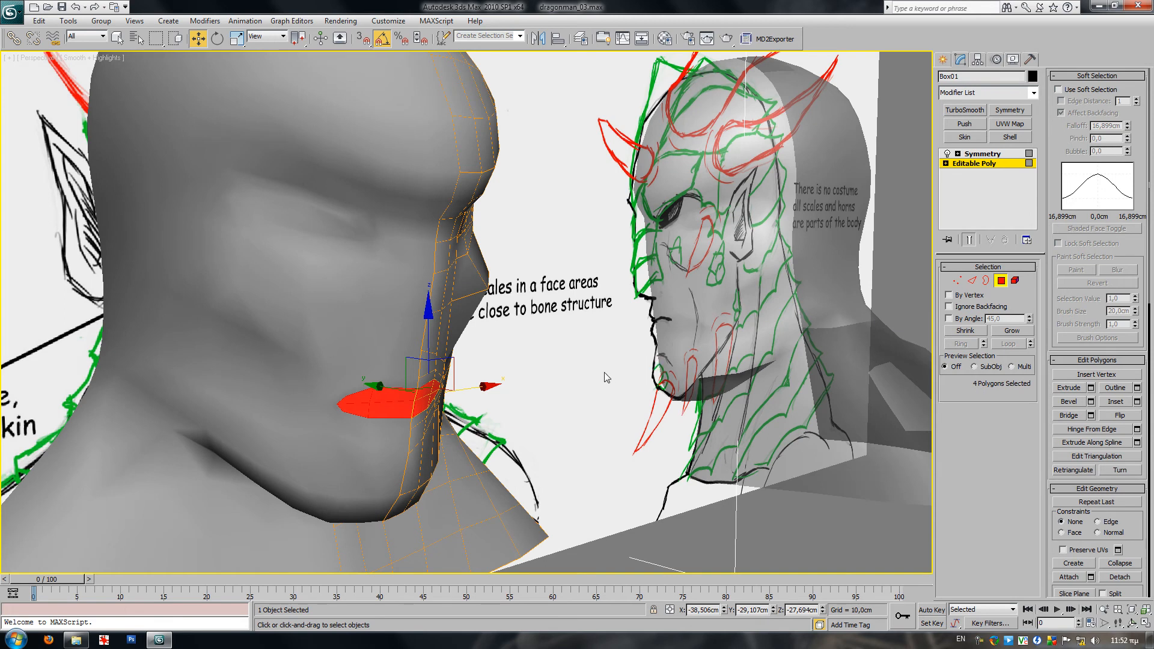
click(1077, 402)
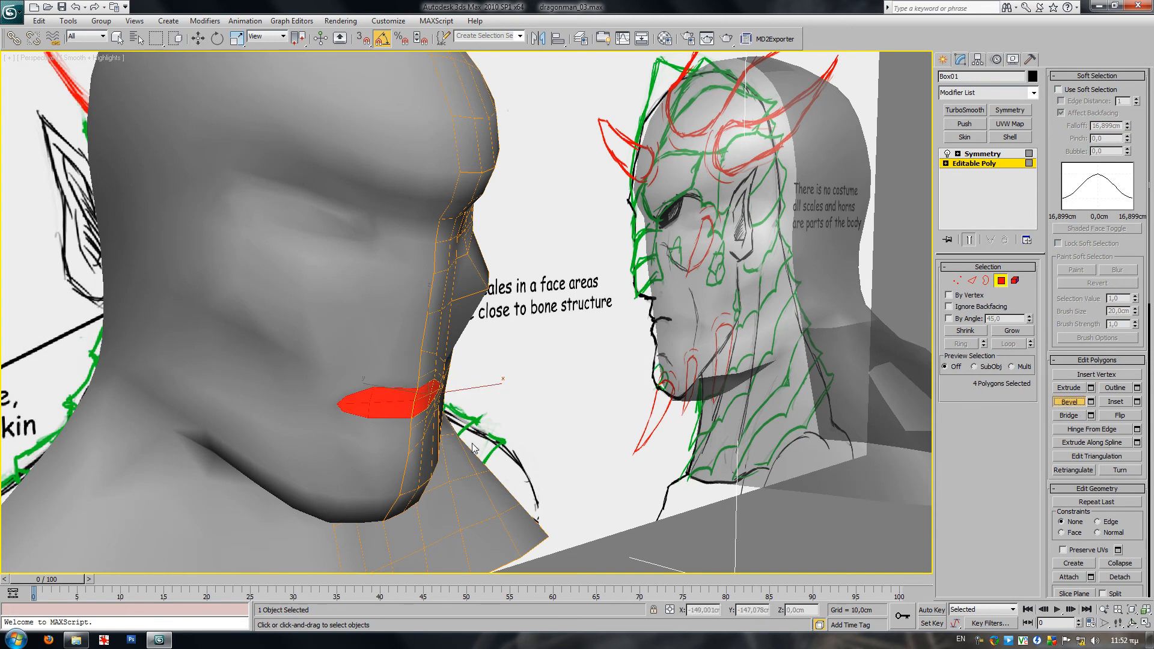
click(1069, 388)
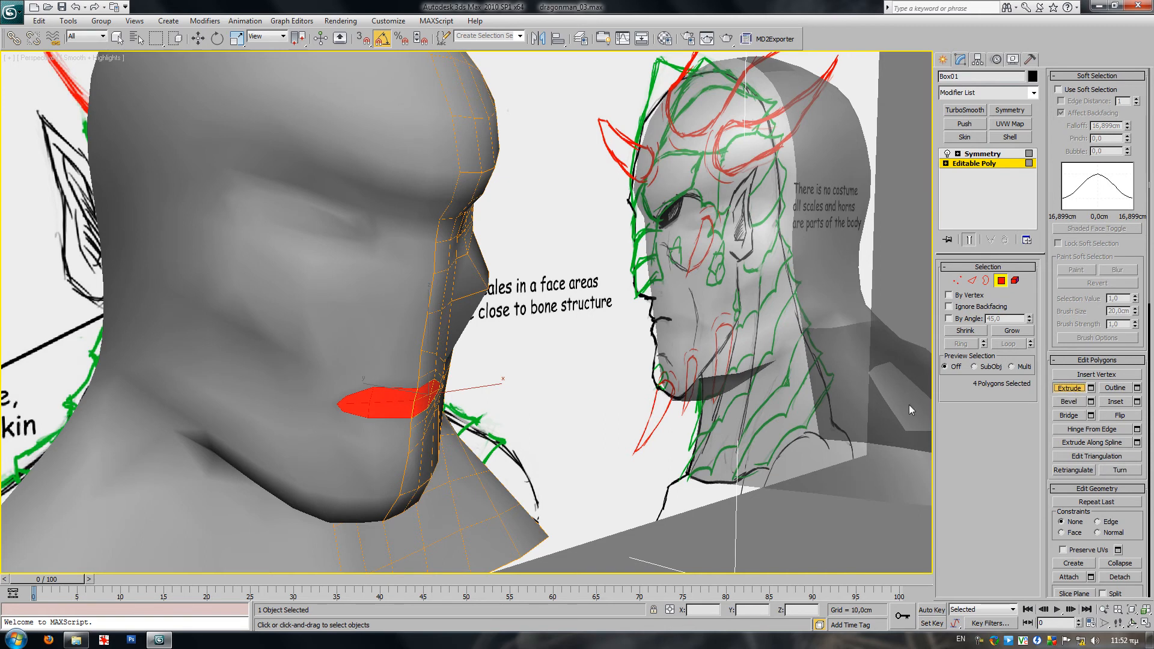
mouse_move(475, 399)
alt+middle_down()
mouse_move(437, 401)
mouse_move(433, 384)
mouse_move(466, 404)
alt+middle_up()
drag(430, 392, 430, 402)
- Move the extruded mouth polygons along X in the front view until the cavity lines up with the symmetry seam
alt+middle_drag(452, 389, 798, 262)
key(w)
scroll(443, 391, up, 3)
key(f)
scroll(561, 337, up, 4)
scroll(434, 391, up, 2)
scroll(528, 344, up, 2)
click(968, 240)
middle_drag(644, 356, 601, 350)
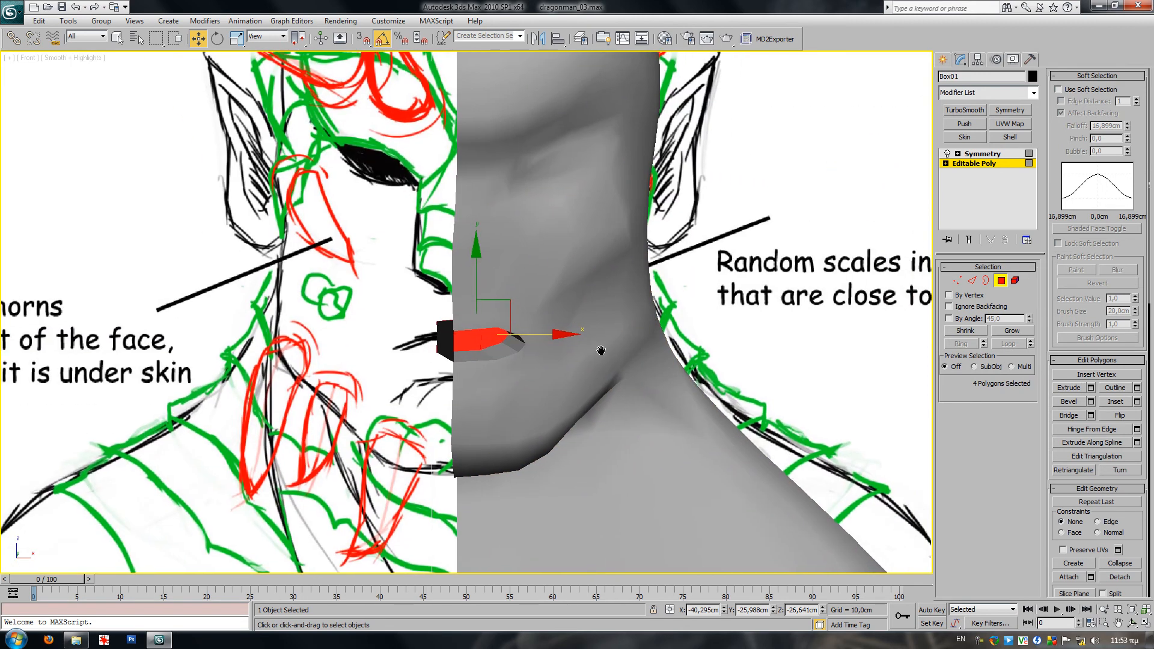
key(F3)
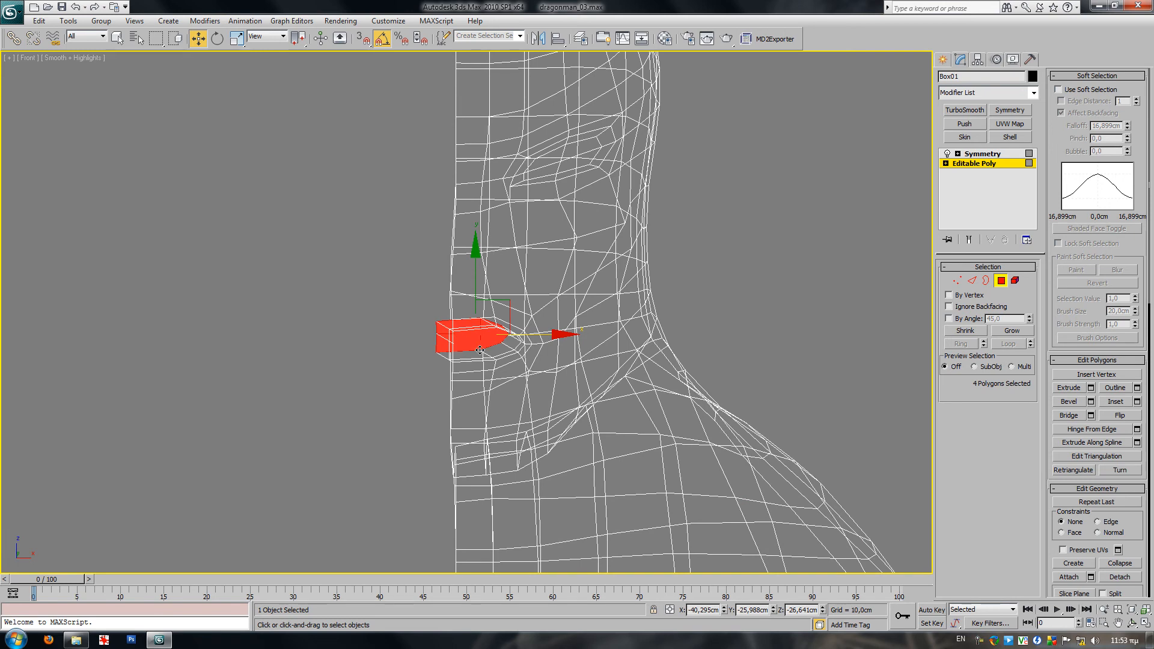
key(F3)
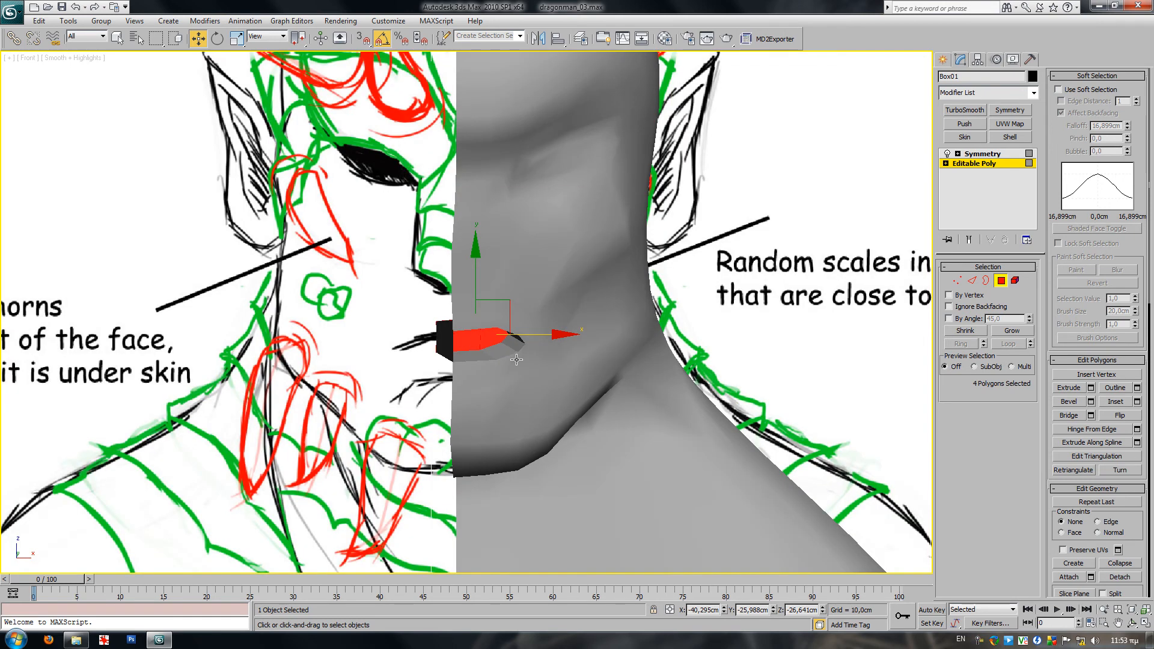
key(F3)
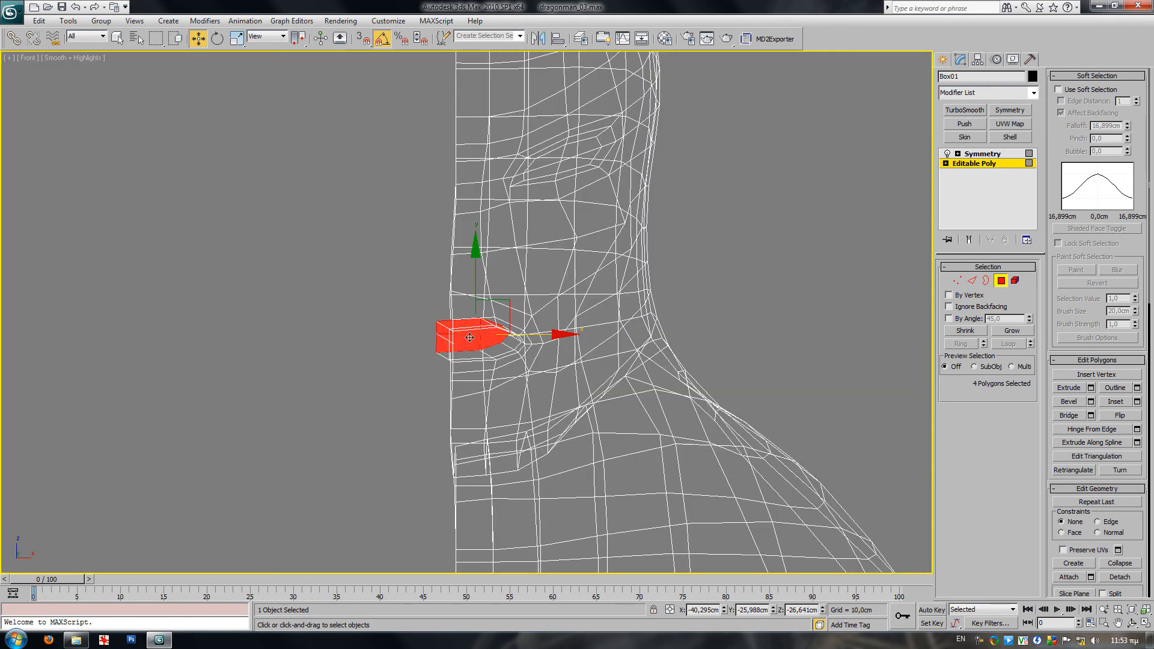
key(F3)
drag(544, 334, 569, 334)
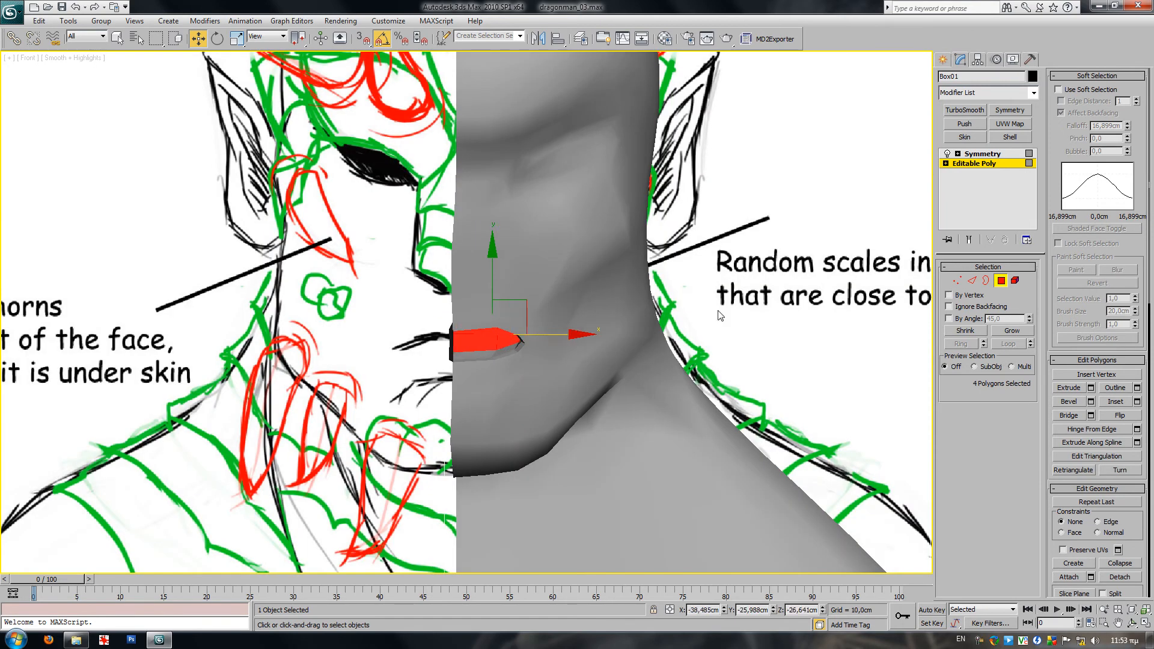
- Select the edge loop around the mouth opening and shift it slightly outward along X
click(972, 280)
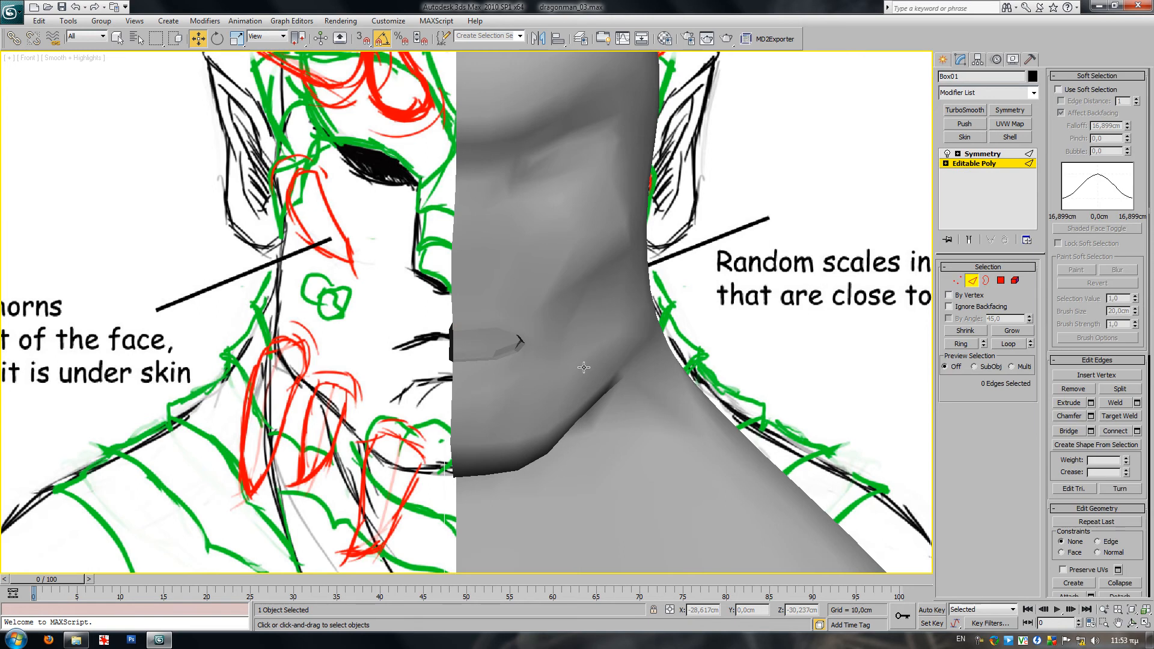
scroll(463, 311, up, 2)
key(F4)
click(513, 369)
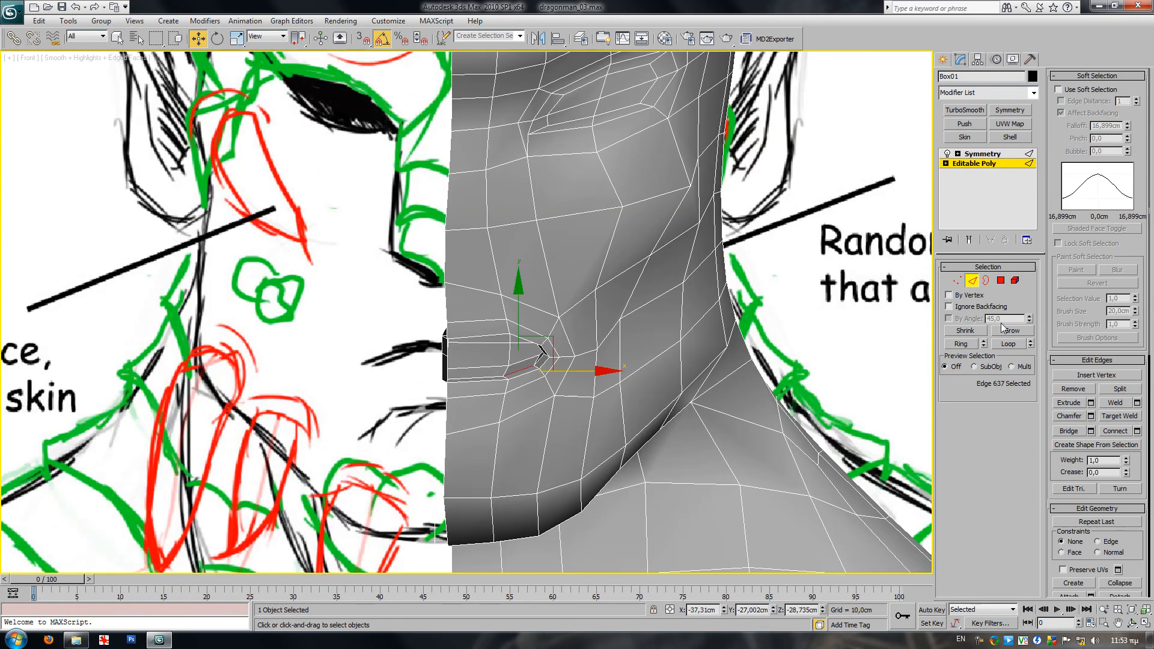
click(1009, 344)
drag(546, 356, 551, 356)
- Select the four polygons that close the mouth cavity along the symmetry seam and delete them
click(1003, 283)
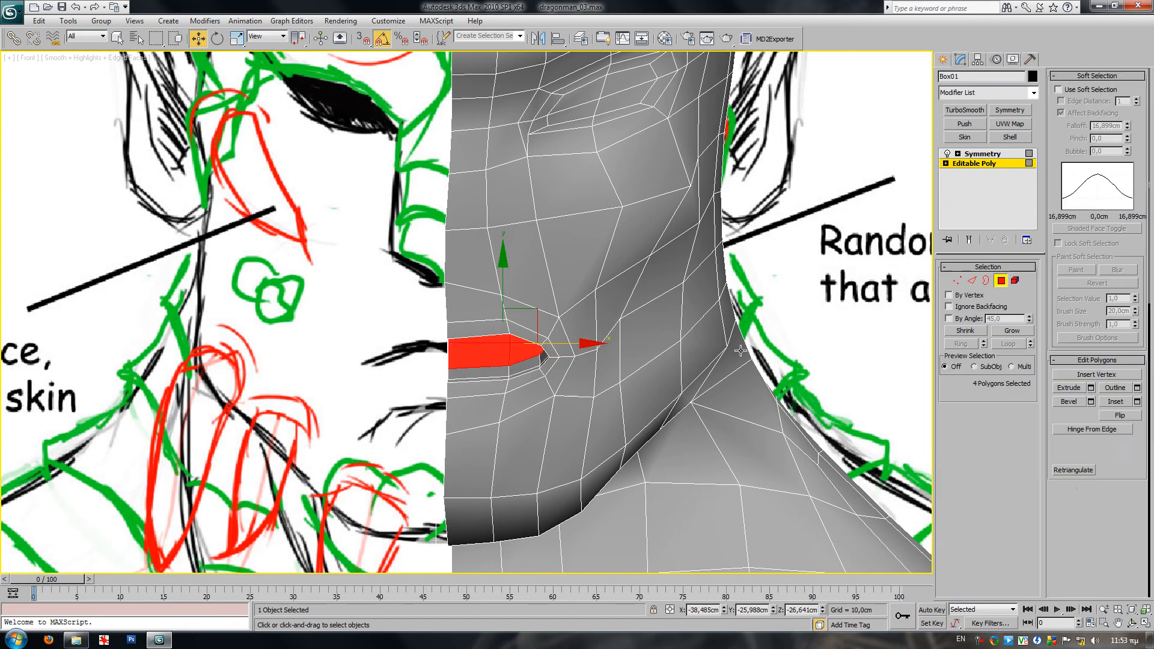
middle_drag(741, 350, 705, 370)
key(p)
alt+middle_drag(507, 350, 544, 330)
click(468, 375)
ctrl+click(443, 356)
ctrl+click(438, 400)
ctrl+click(461, 397)
middle_drag(497, 431, 566, 373)
key(Delete)
scroll(580, 388, down, 3)
scroll(541, 372, up, 2)
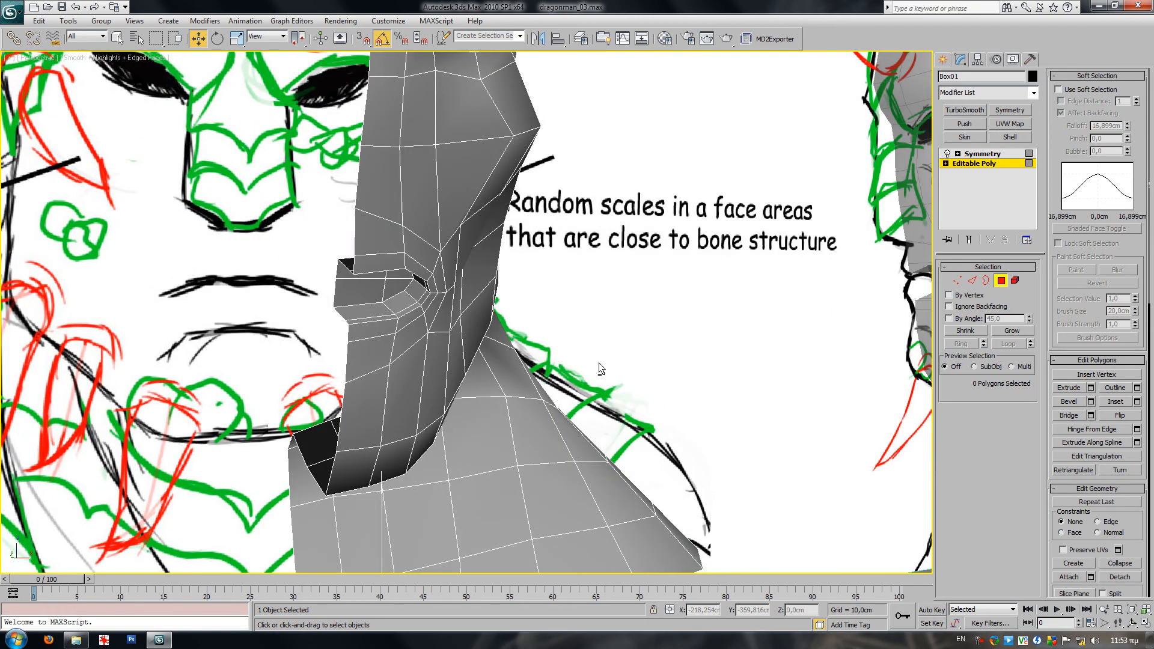
- Show the mirrored end result, add a TurboSmooth modifier above Symmetry, and hide the edged faces
click(969, 241)
middle_drag(668, 244, 736, 303)
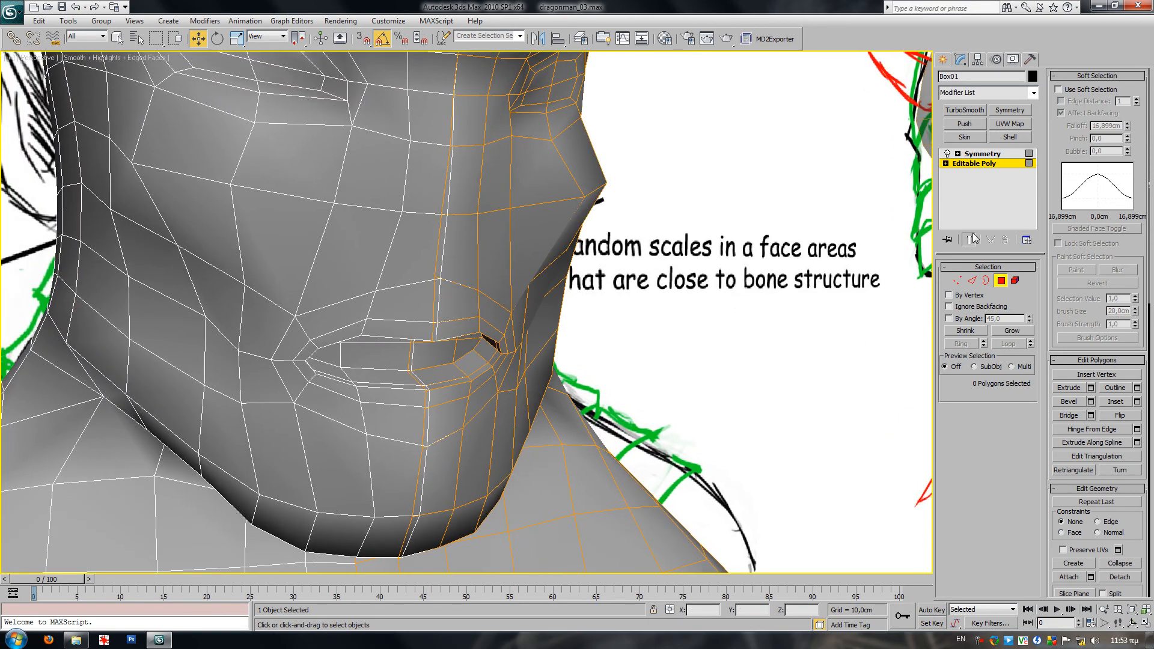
click(992, 166)
scroll(663, 277, down, 3)
middle_drag(664, 278, 710, 366)
key(F4)
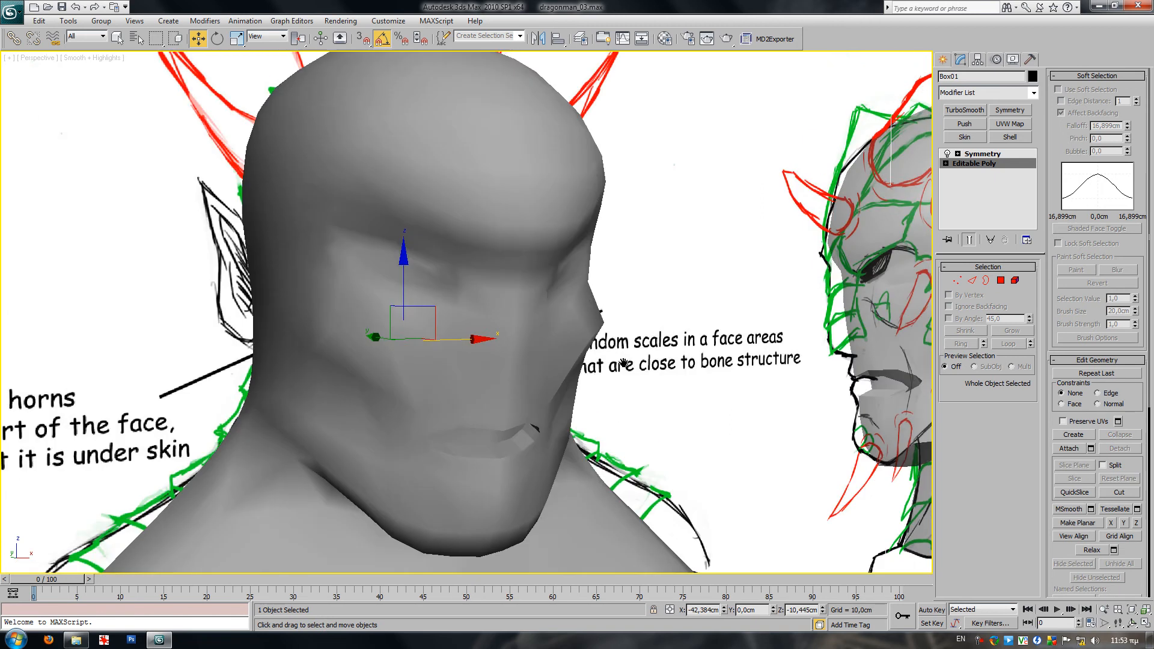
key(F4)
click(997, 155)
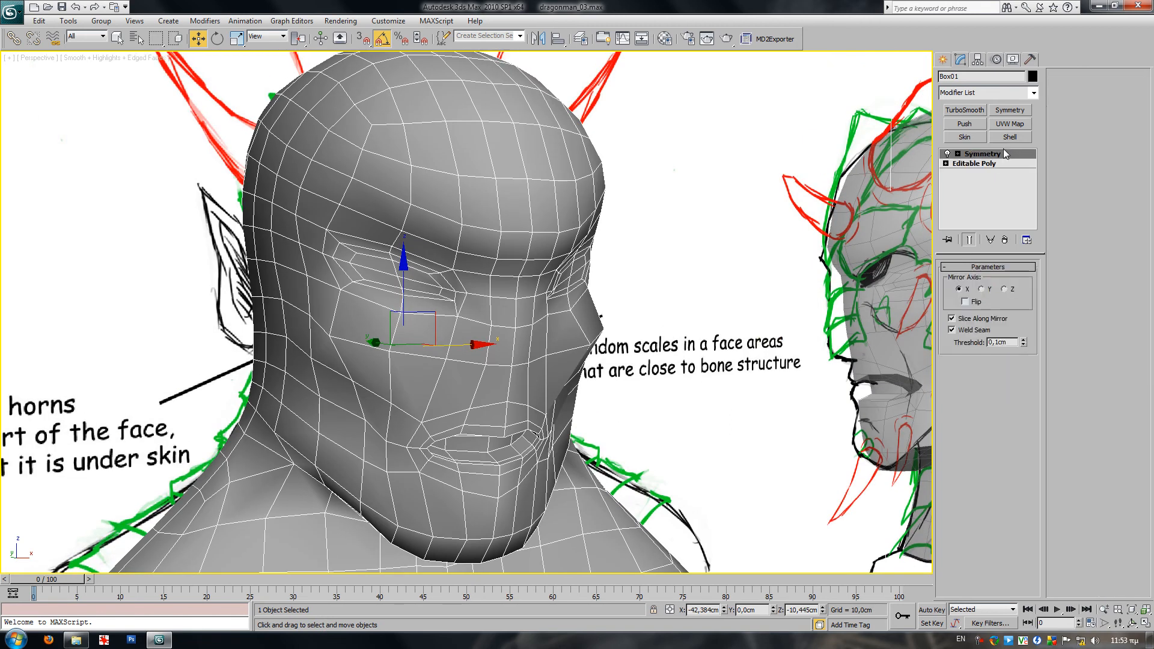
click(965, 110)
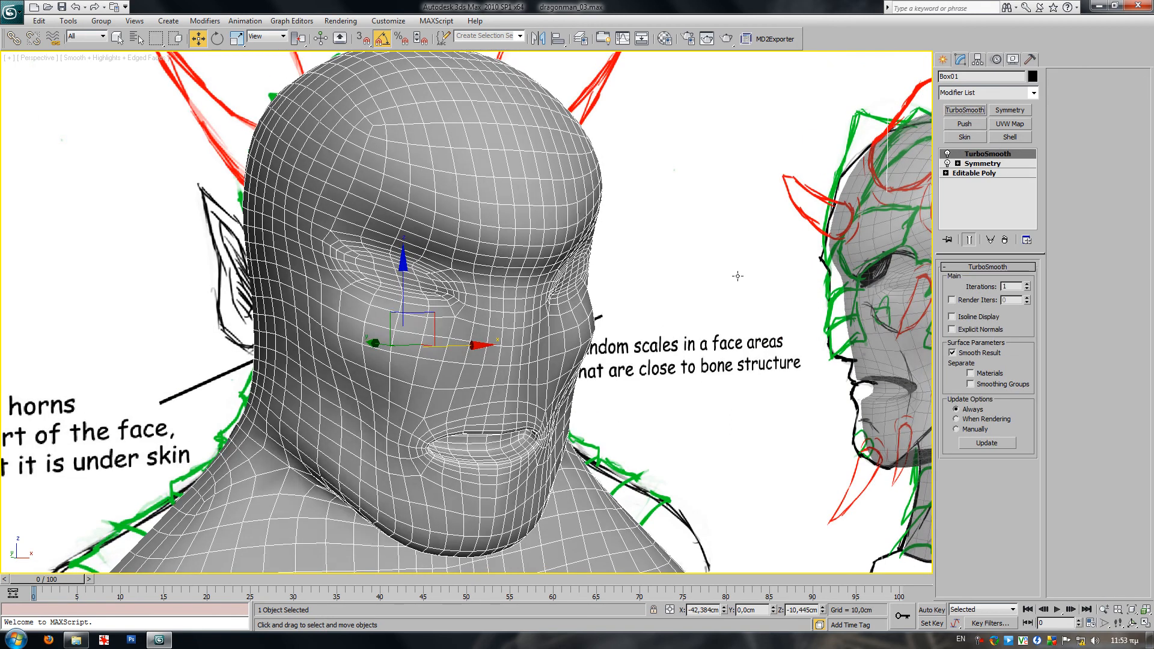
scroll(727, 273, up, 2)
key(F4)
- Return to the Editable Poly level and lower the upper lip edge and the vertex at the mouth corner
click(980, 174)
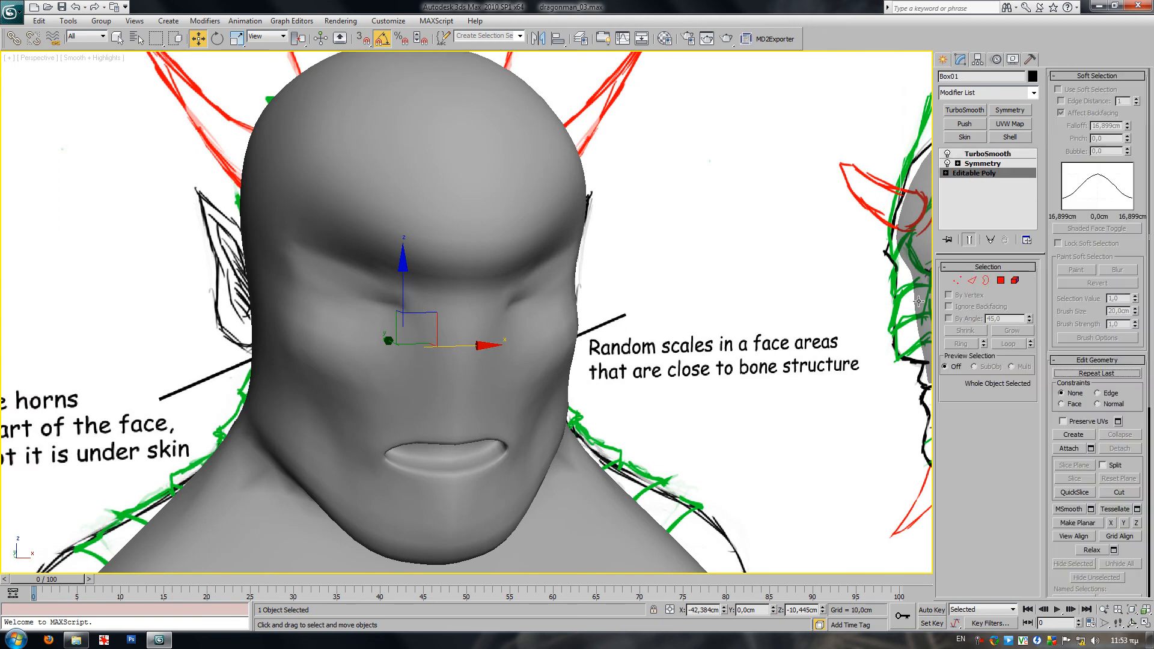
click(956, 285)
alt+middle_drag(643, 400, 615, 391)
scroll(543, 431, up, 3)
middle_drag(542, 431, 580, 340)
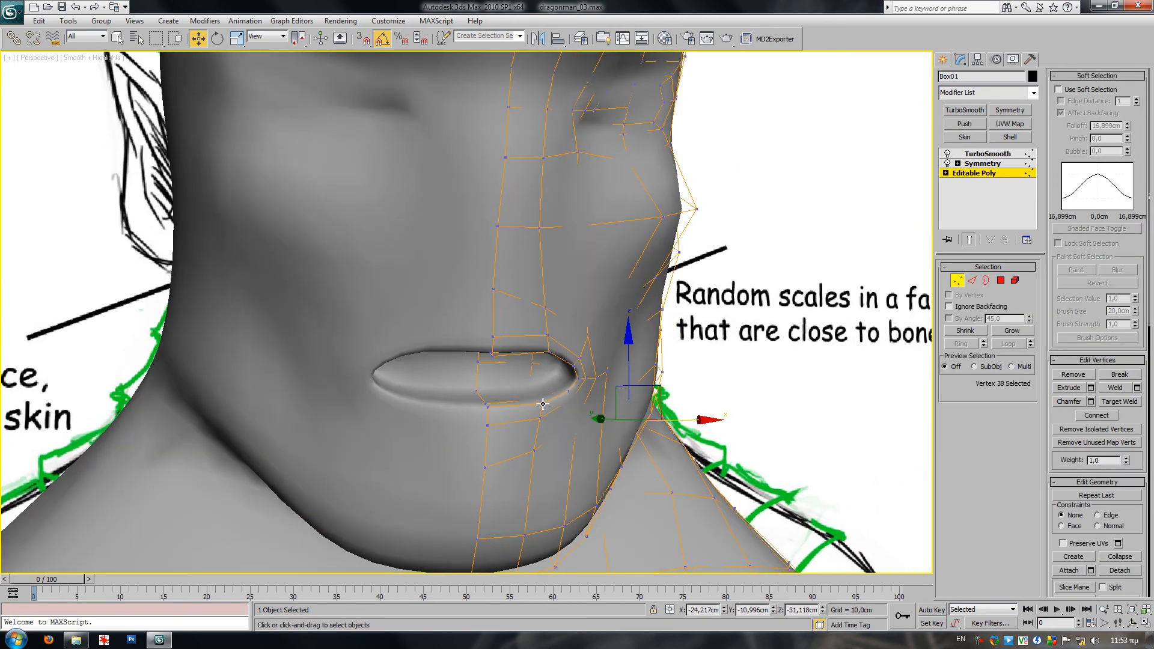
alt+middle_drag(545, 403, 516, 348)
click(1001, 280)
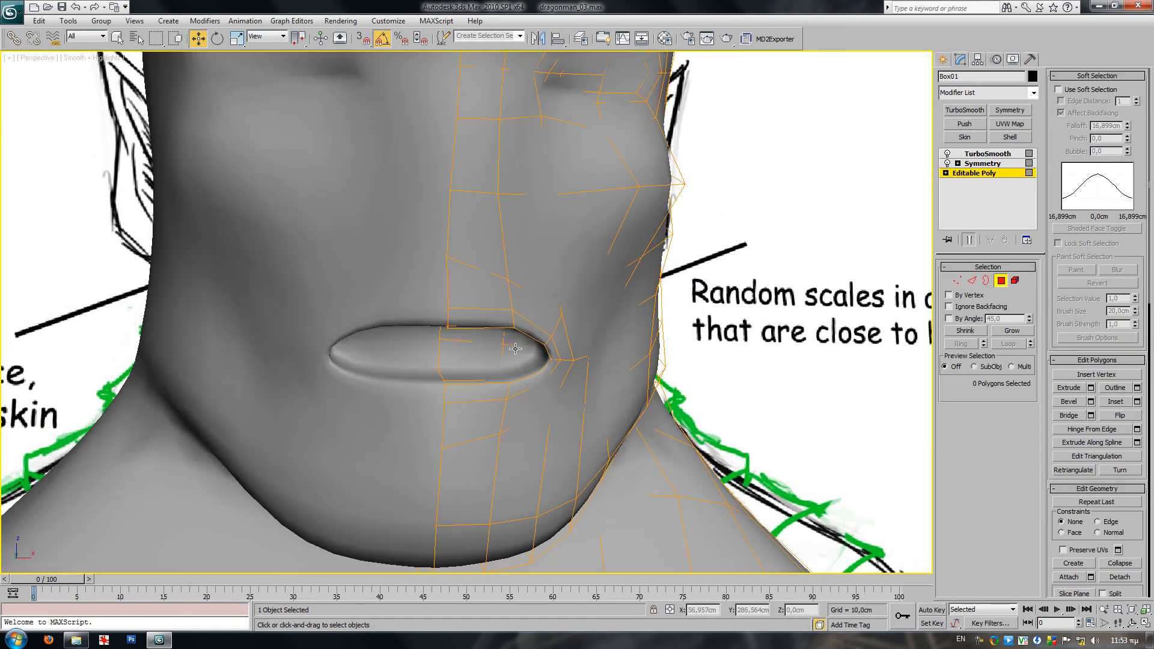
key(2)
click(487, 327)
drag(493, 293, 534, 345)
key(1)
click(544, 348)
drag(545, 294, 544, 309)
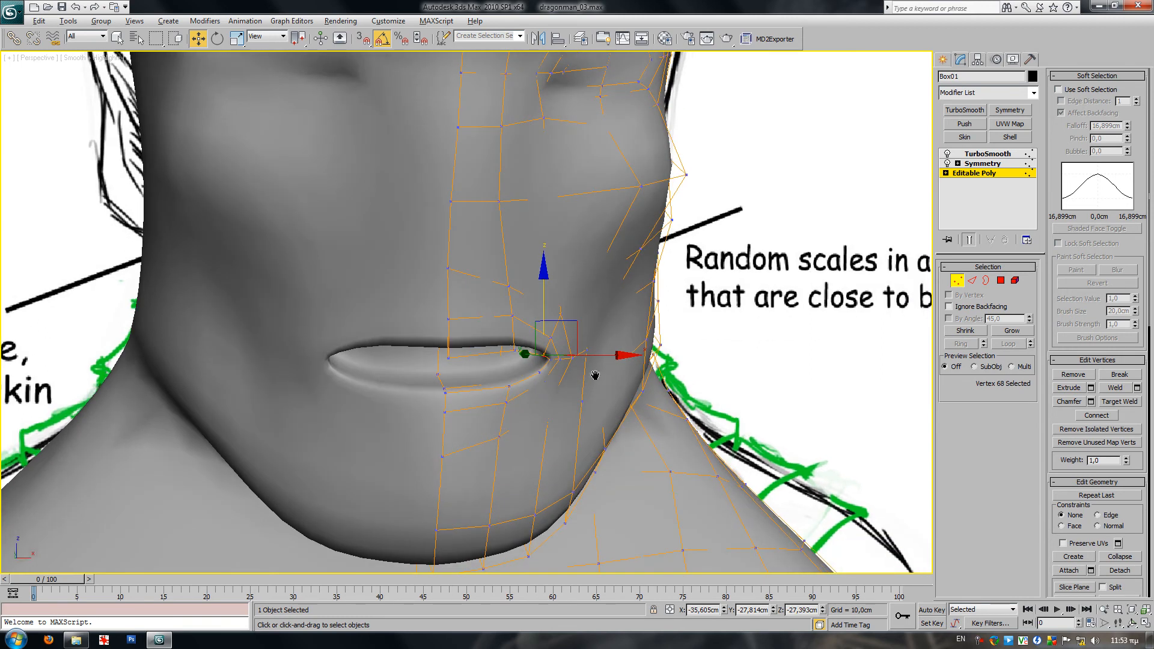
- Try to reposition the polygon above the upper lip near the mouth corner
key(4)
alt+middle_drag(548, 384, 445, 379)
click(441, 377)
drag(432, 361, 482, 344)
mouse_move(482, 344)
alt+middle_down()
mouse_move(404, 337)
mouse_move(418, 343)
alt+middle_up()
click(437, 331)
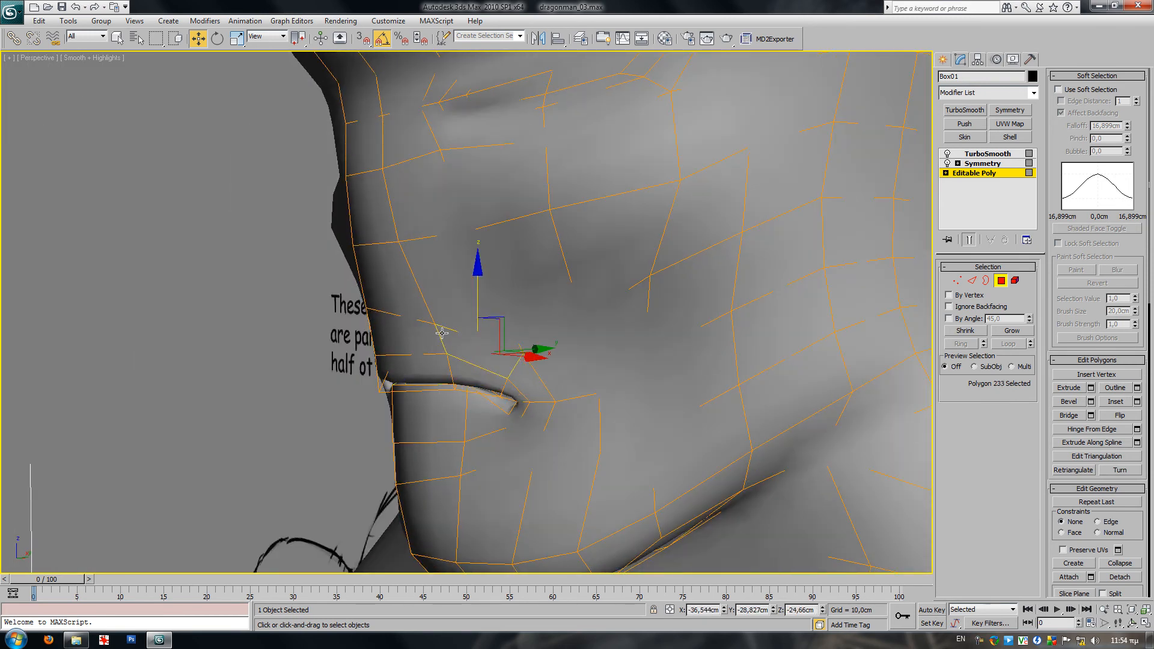
key(ctrl+z)
drag(435, 328, 434, 336)
- Select the two edges above the upper lip and move them forward and down to fill out the lip
key(2)
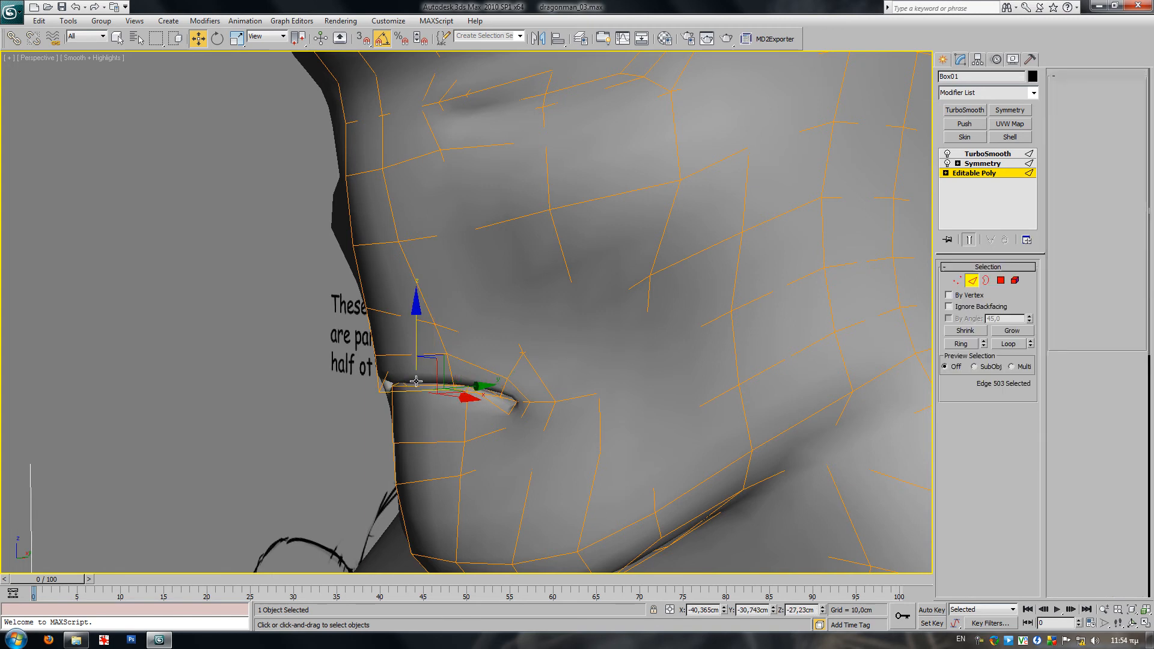
click(450, 359)
alt+middle_drag(450, 359, 426, 360)
drag(458, 353, 437, 381)
alt+middle_drag(437, 381, 466, 340)
click(460, 362)
ctrl+click(419, 359)
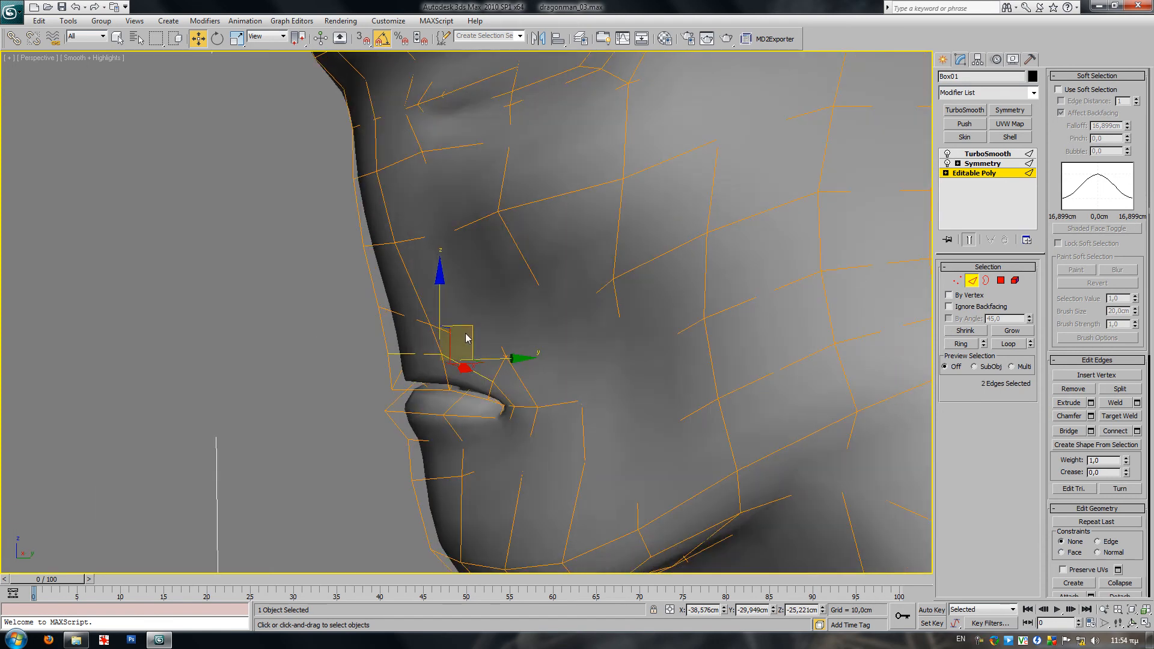
drag(468, 325, 453, 340)
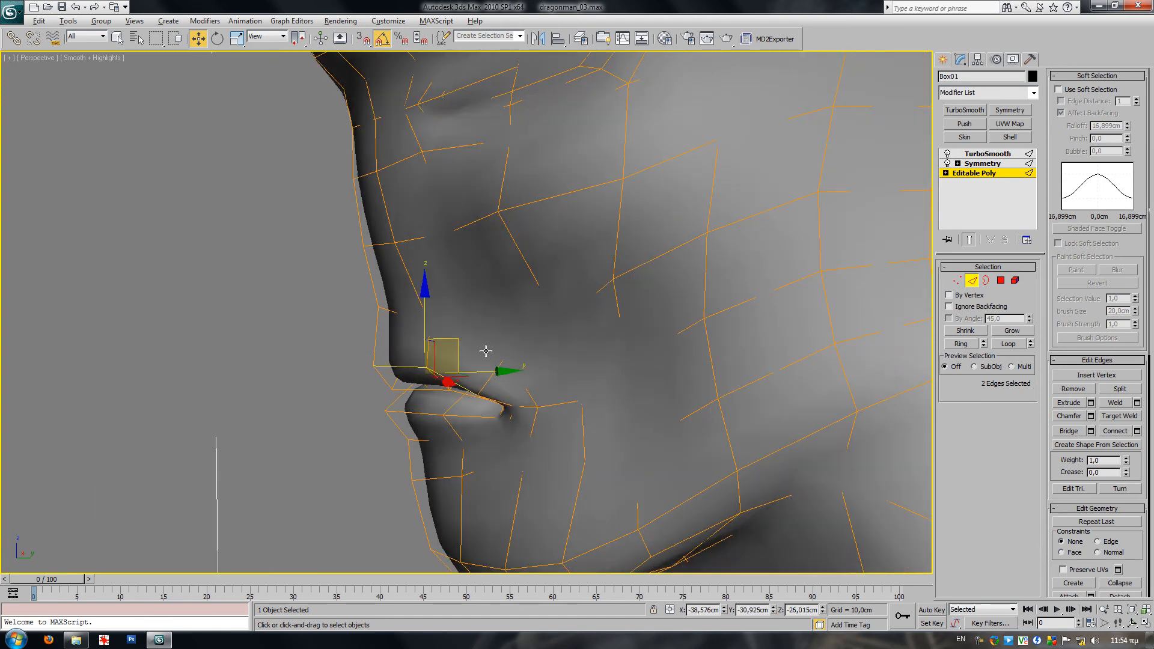
- Select the lip vertex near the mouth corner and raise it to narrow the mouth opening
alt+middle_drag(453, 340, 550, 341)
click(412, 391)
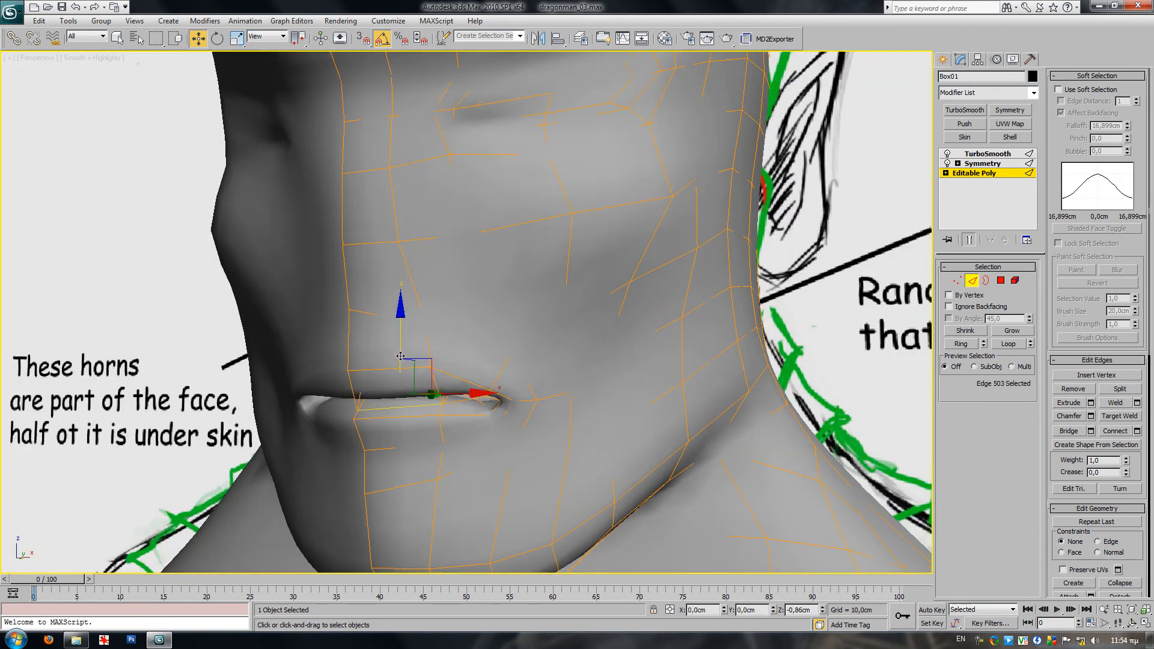
alt+middle_drag(412, 391, 413, 362)
key(1)
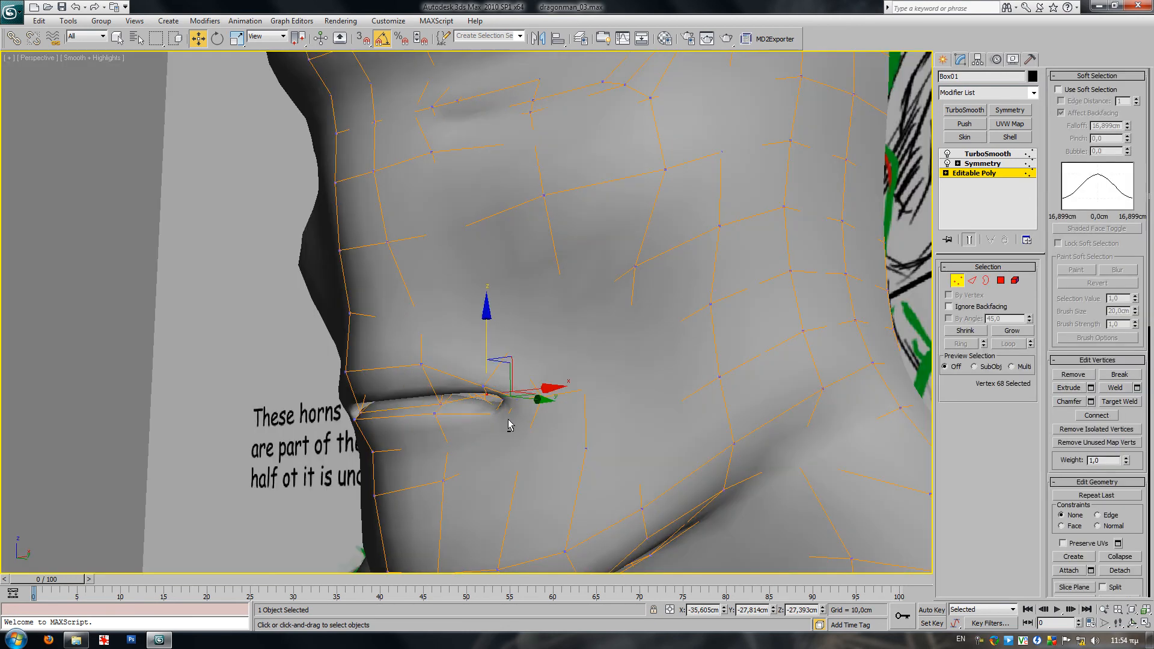
alt+middle_drag(507, 420, 551, 433)
click(487, 408)
click(488, 407)
drag(487, 363, 490, 332)
- Select the vertex above the upper lip and adjust it from several angles, moving it slightly forward and up
mouse_move(518, 364)
alt+middle_down()
mouse_move(543, 358)
mouse_move(564, 371)
mouse_move(470, 373)
mouse_move(503, 369)
alt+middle_up()
scroll(505, 376, down, 3)
click(451, 343)
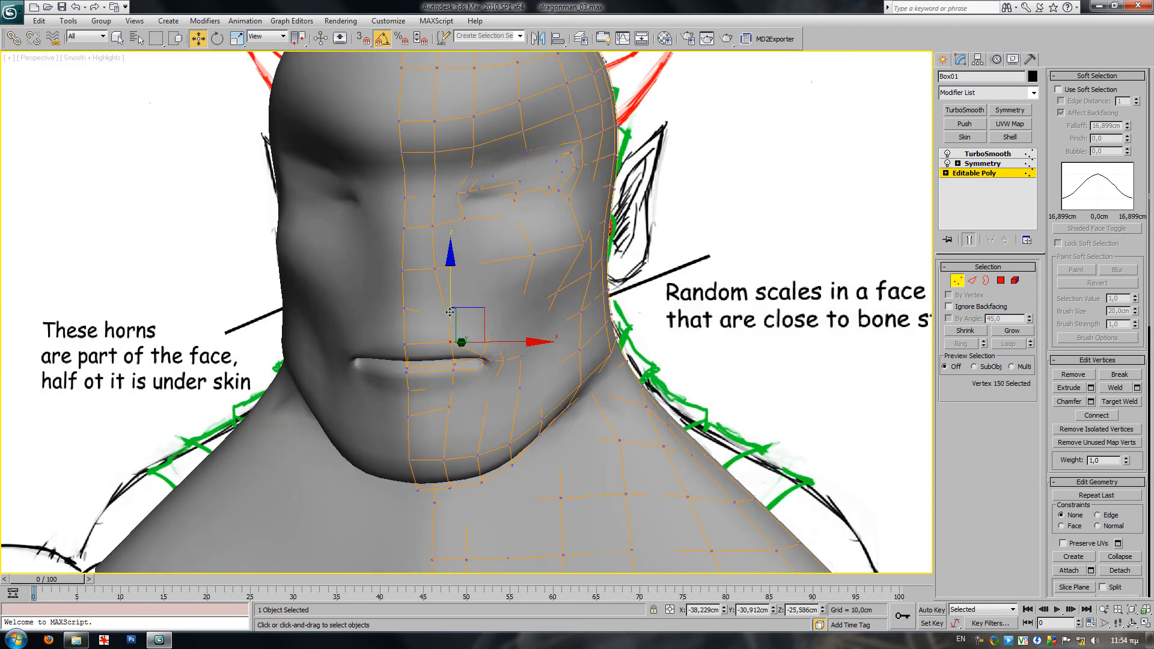
drag(450, 298, 475, 308)
alt+middle_drag(476, 308, 417, 319)
drag(500, 332, 494, 333)
drag(442, 288, 442, 292)
alt+middle_drag(491, 338, 518, 345)
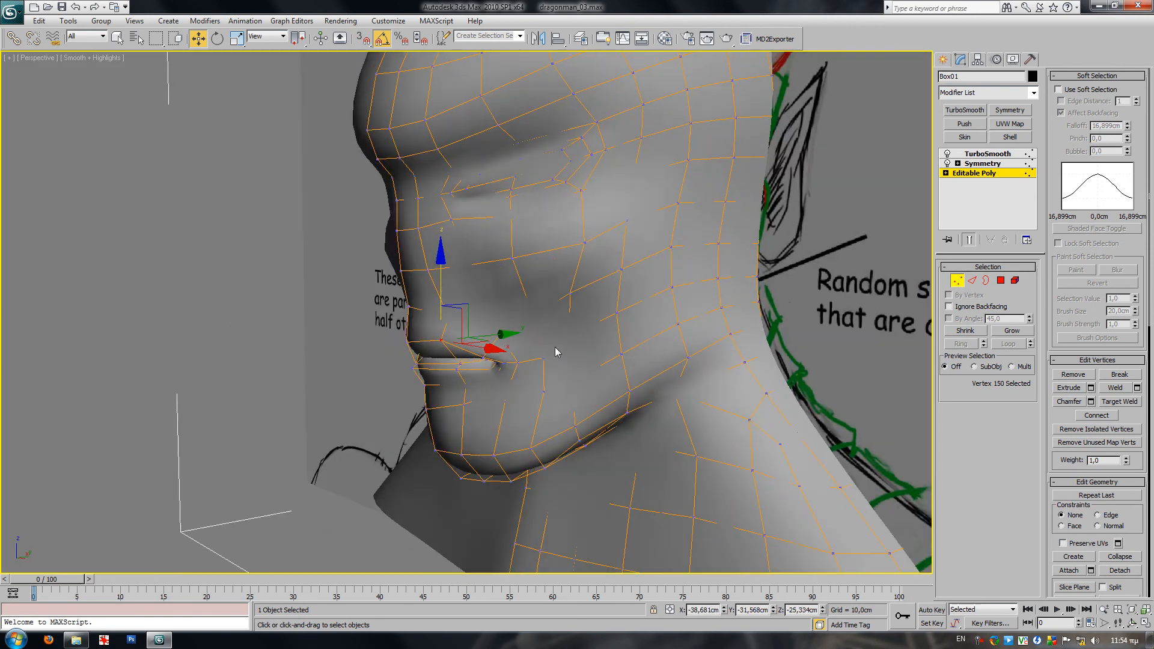
- Leave vertex editing and examine the smoothed head and mouth shape from the front and both sides
click(959, 282)
middle_drag(679, 355, 643, 398)
scroll(594, 387, down, 3)
scroll(643, 398, up, 3)
alt+middle_drag(578, 378, 515, 414)
mouse_move(435, 393)
middle_down()
mouse_move(451, 349)
mouse_move(474, 391)
middle_up()
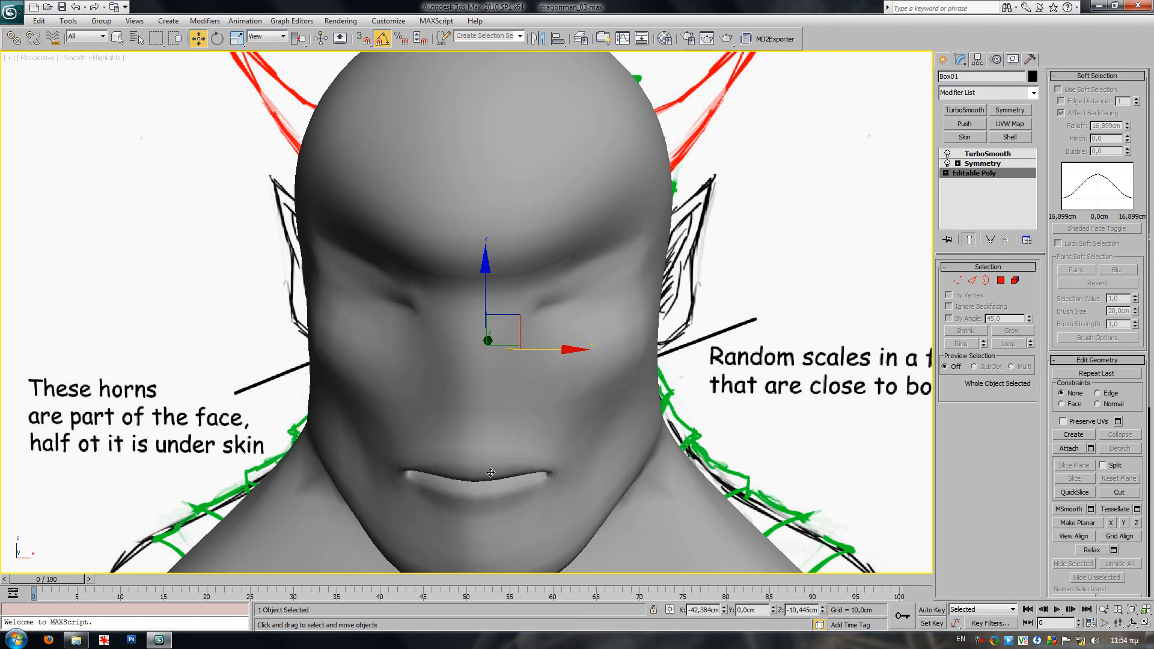
alt+middle_drag(527, 451, 558, 401)
middle_drag(542, 351, 444, 319)
scroll(518, 400, down, 3)
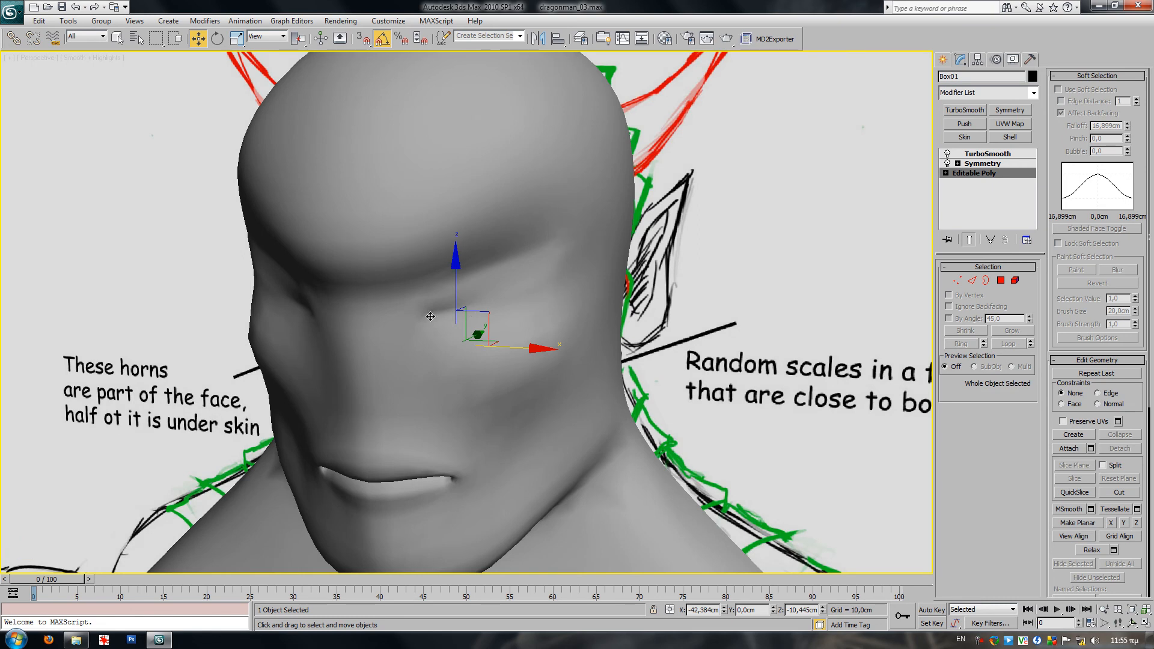
scroll(481, 415, down, 3)
alt+middle_drag(484, 415, 526, 357)
scroll(441, 343, up, 3)
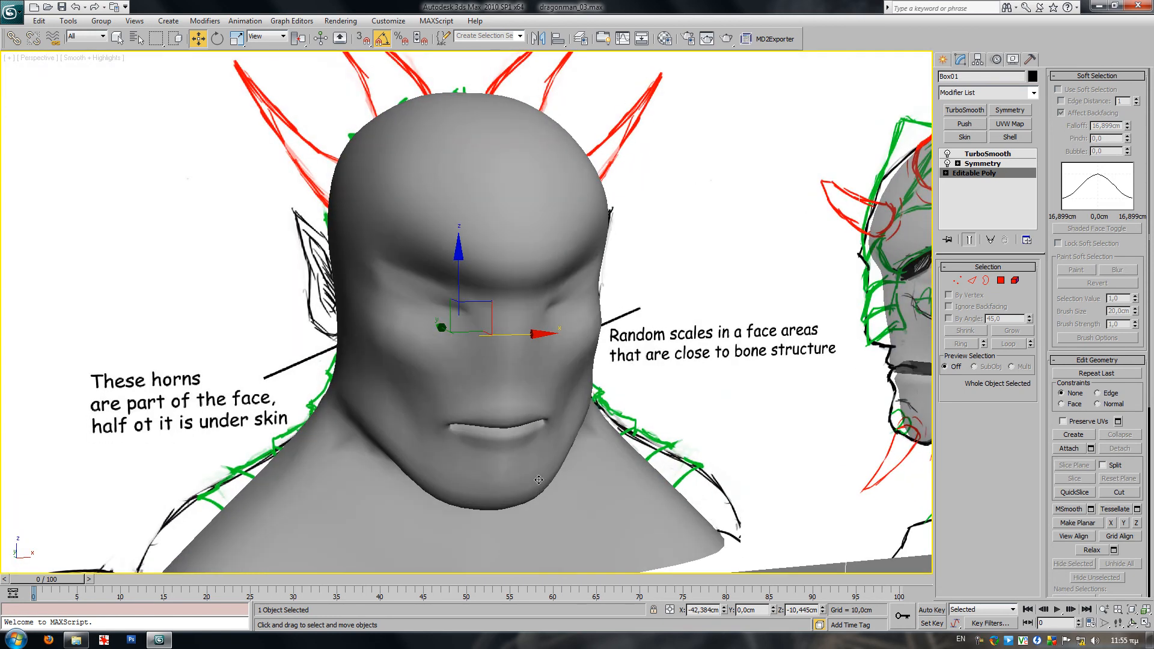
alt+middle_drag(488, 468, 579, 316)
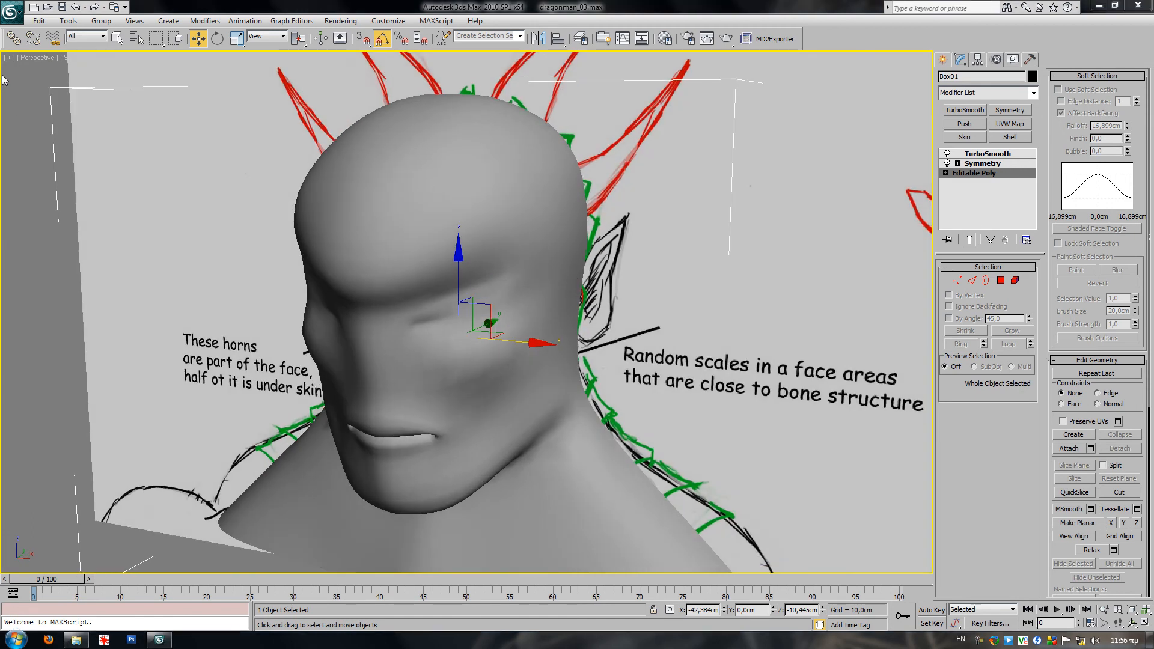
- Save the scene as the next incremental version, dragonman_04.max
click(11, 10)
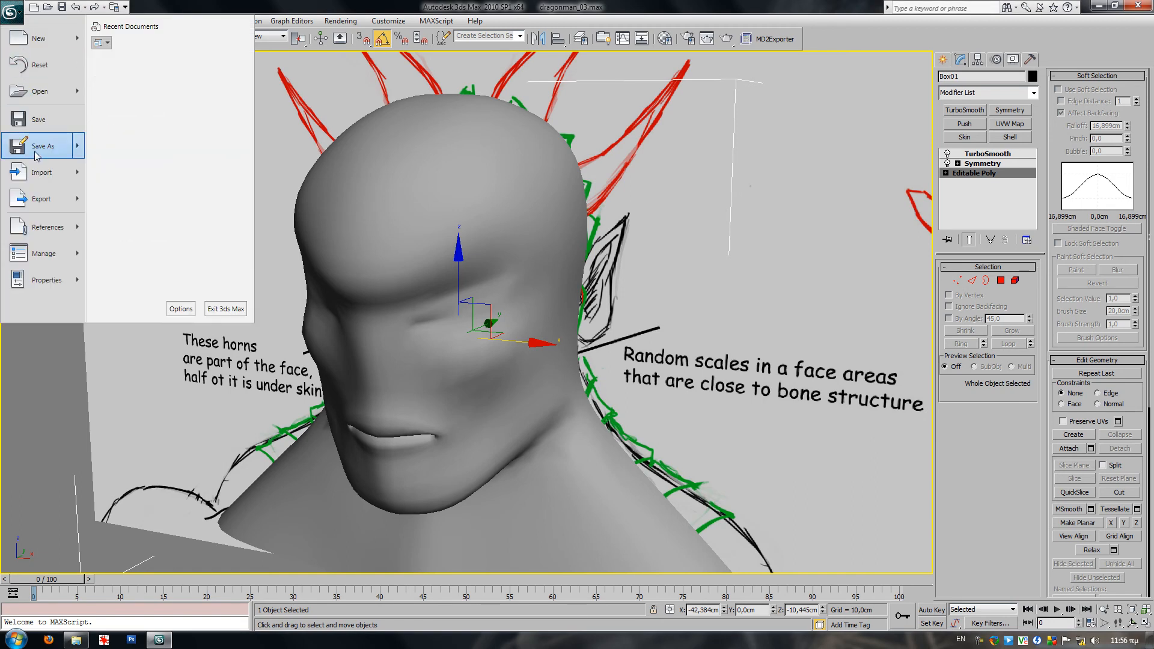
click(36, 155)
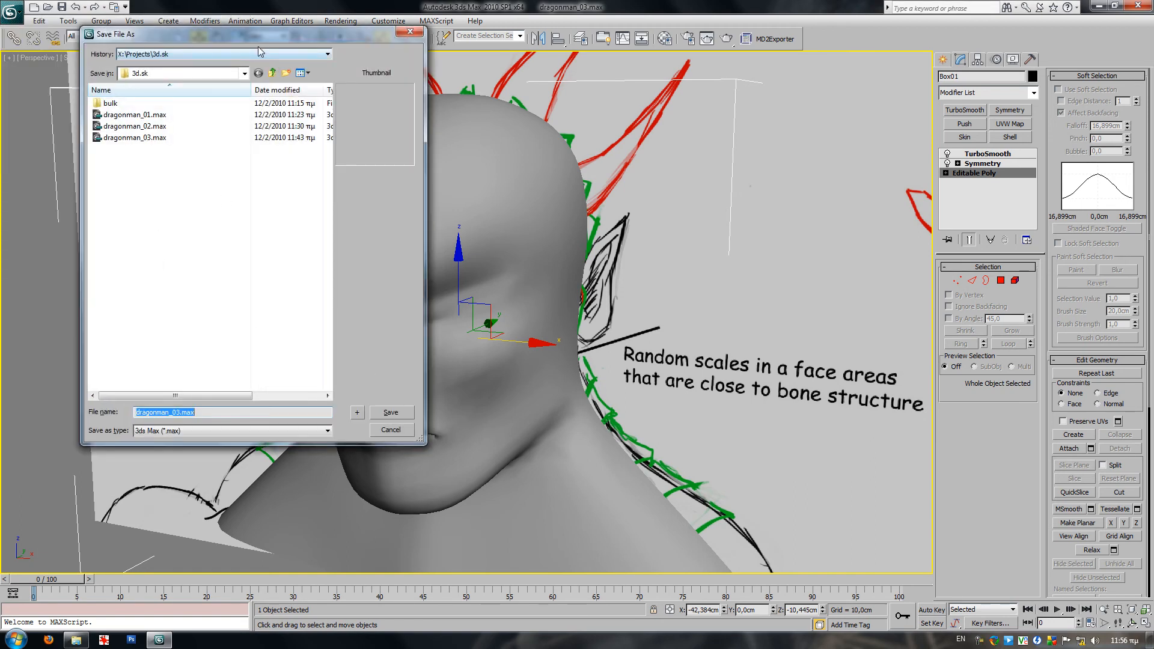
drag(260, 37, 217, 68)
click(316, 443)
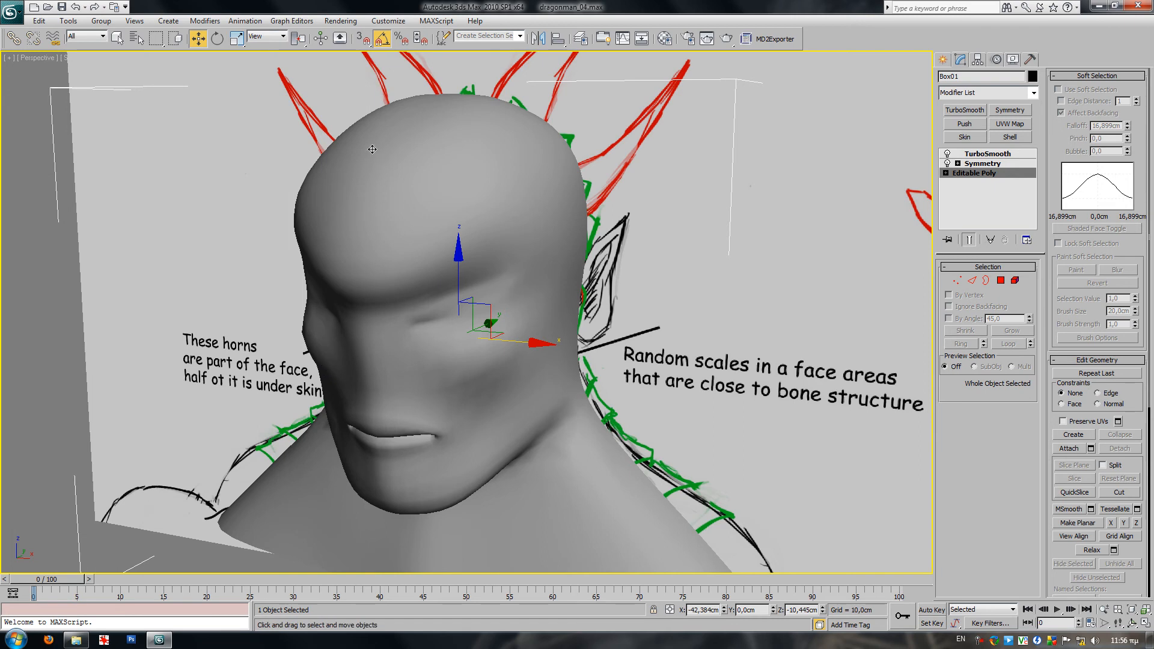
- Open the preference settings and view the file-handling options
click(388, 21)
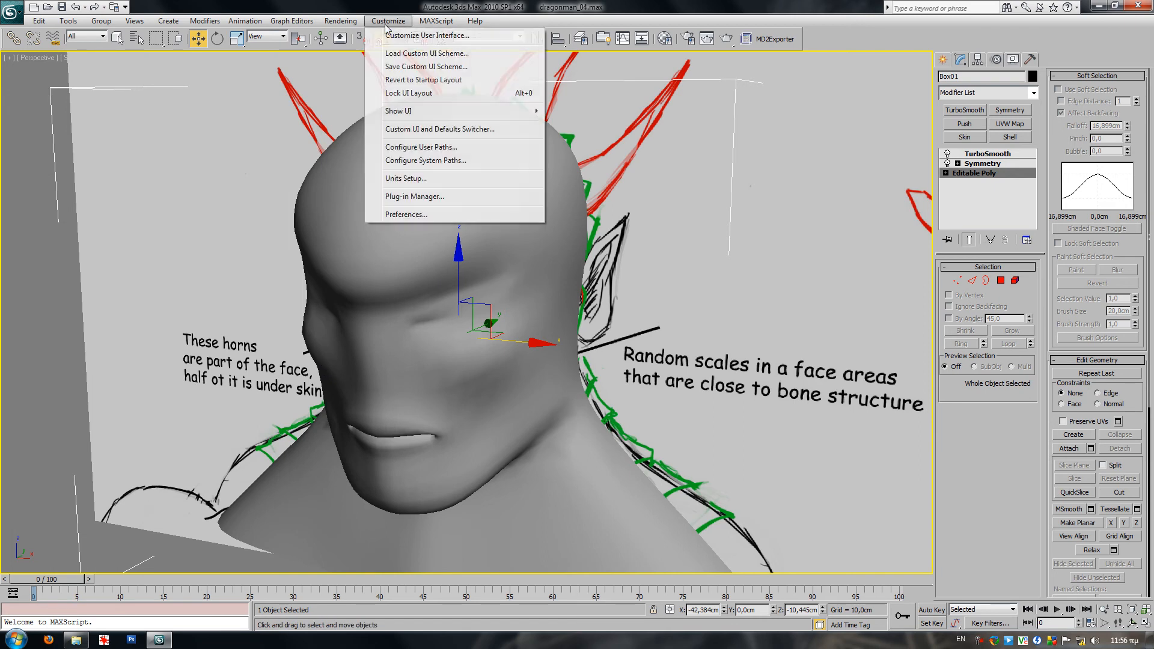
click(391, 215)
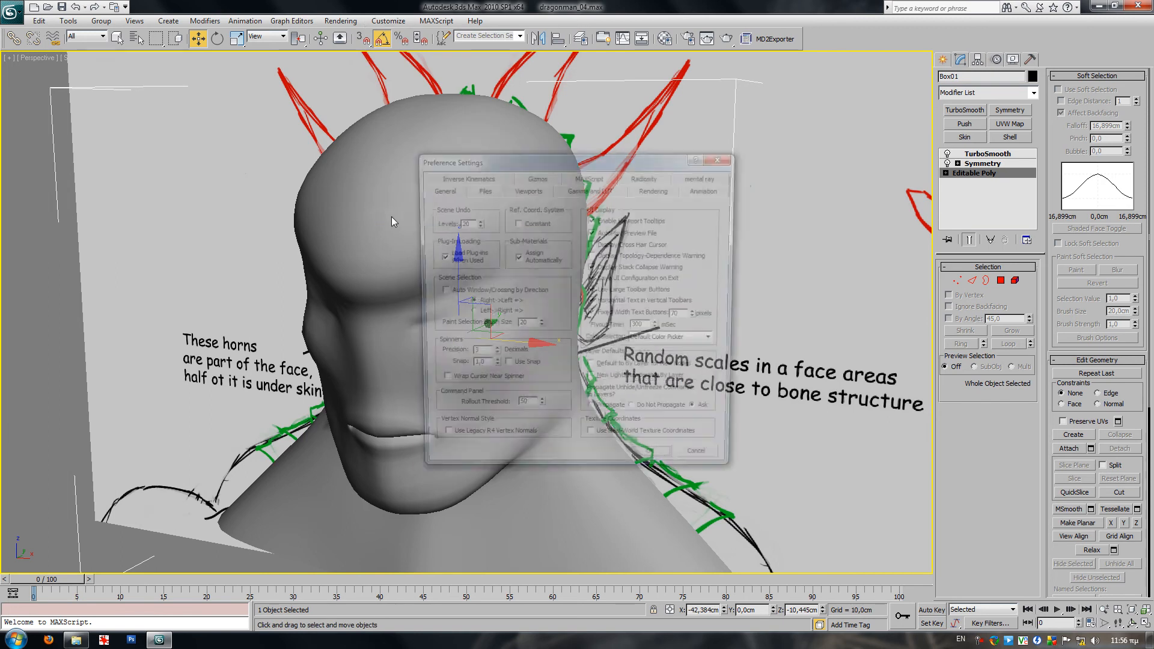
click(479, 191)
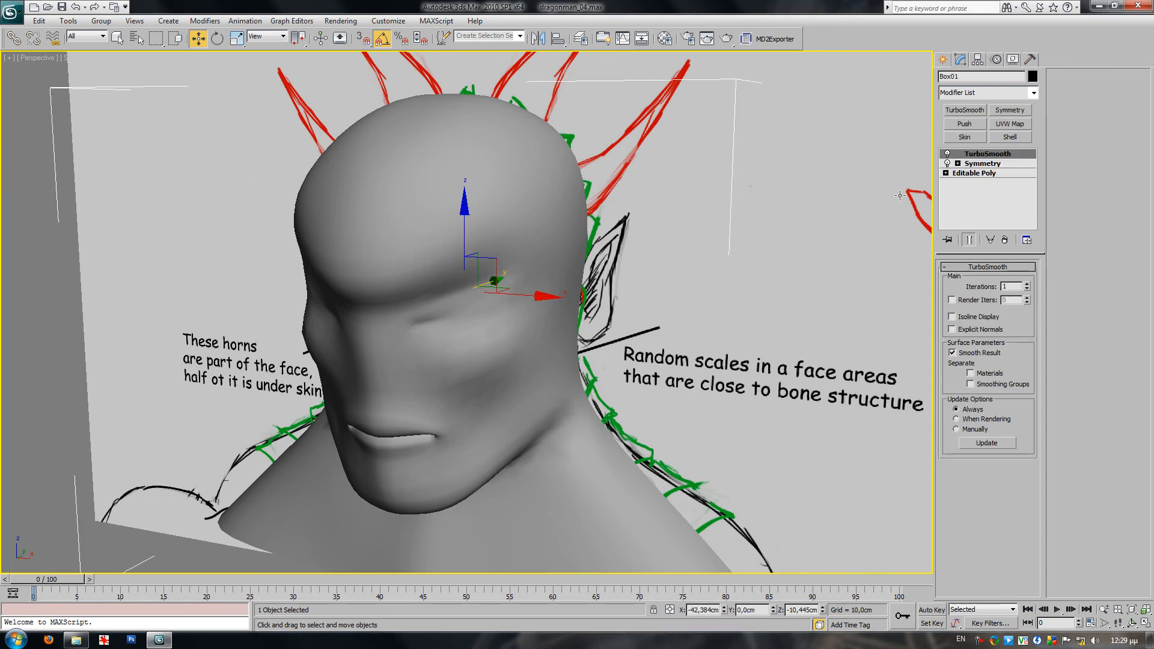
- Select the six polygons inside the eye outline on the base mesh and bevel them slightly inward
click(977, 174)
click(1001, 280)
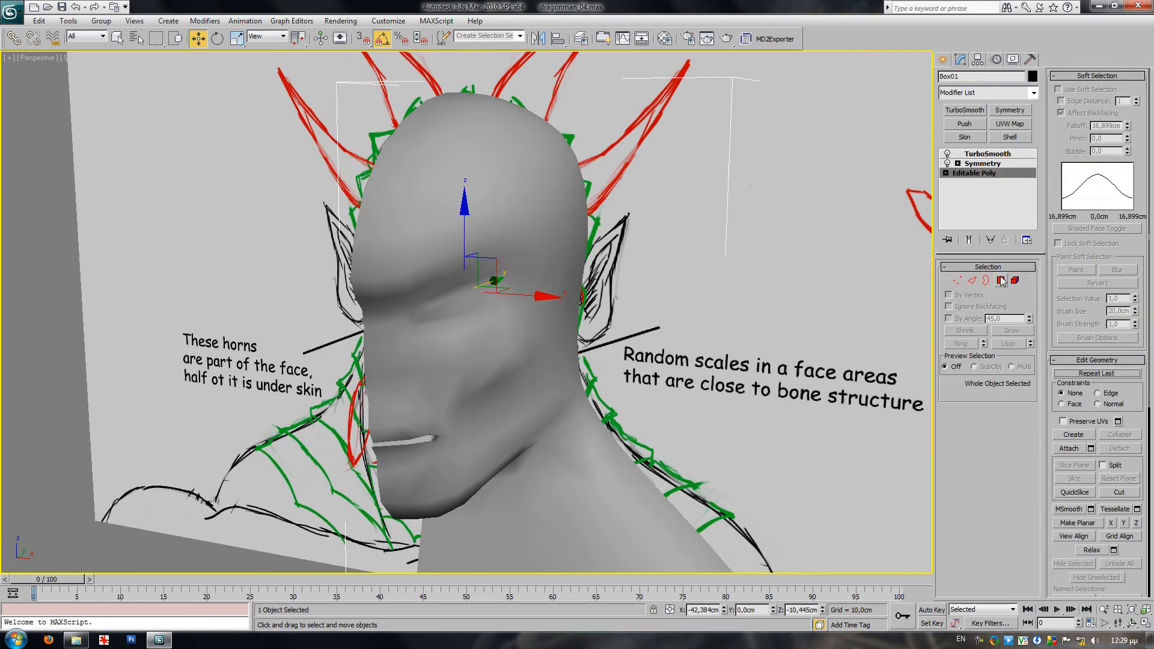
scroll(504, 371, up, 2)
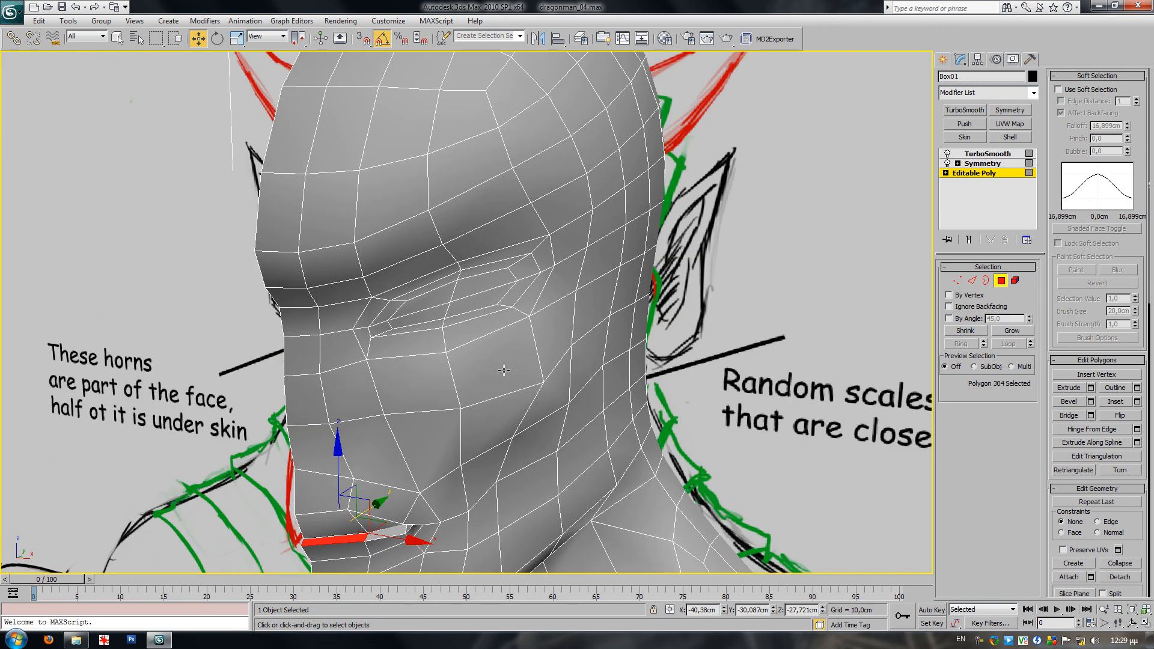
click(414, 307)
ctrl+click(389, 312)
ctrl+click(381, 325)
ctrl+click(409, 317)
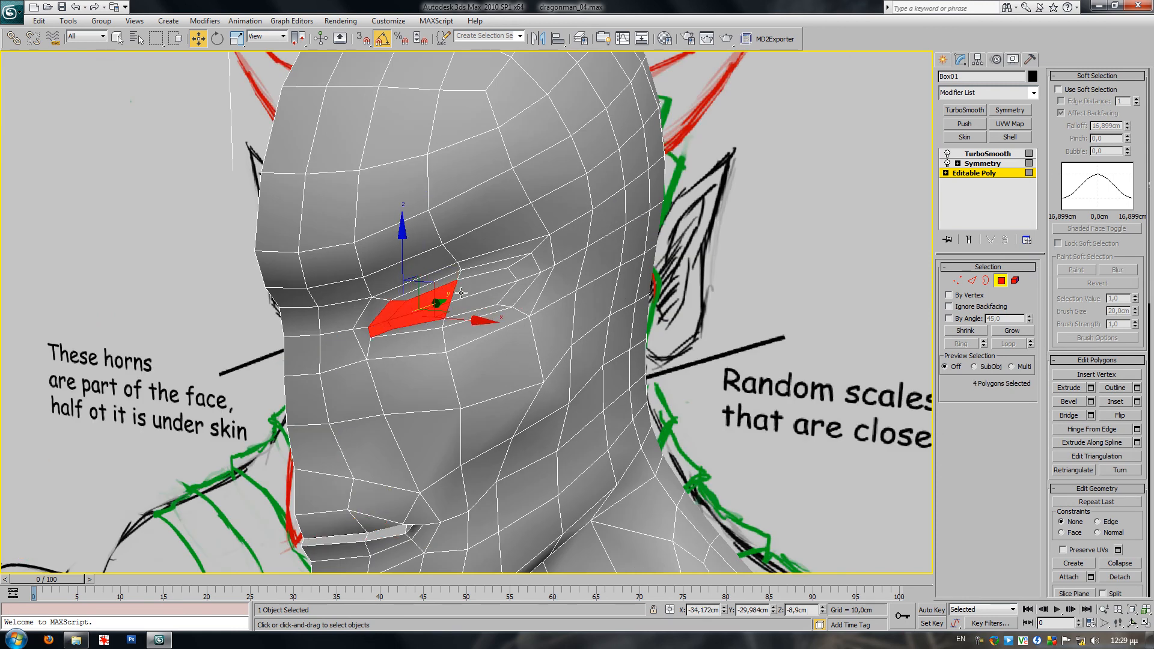
ctrl+click(461, 293)
ctrl+click(499, 281)
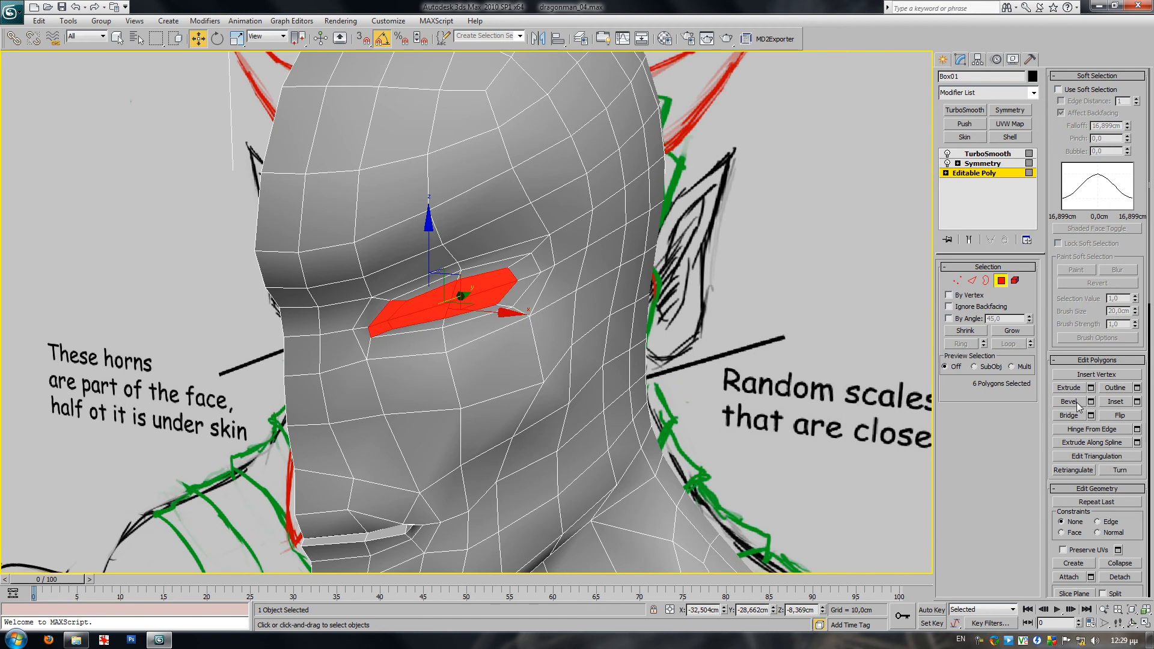
drag(491, 301, 482, 299)
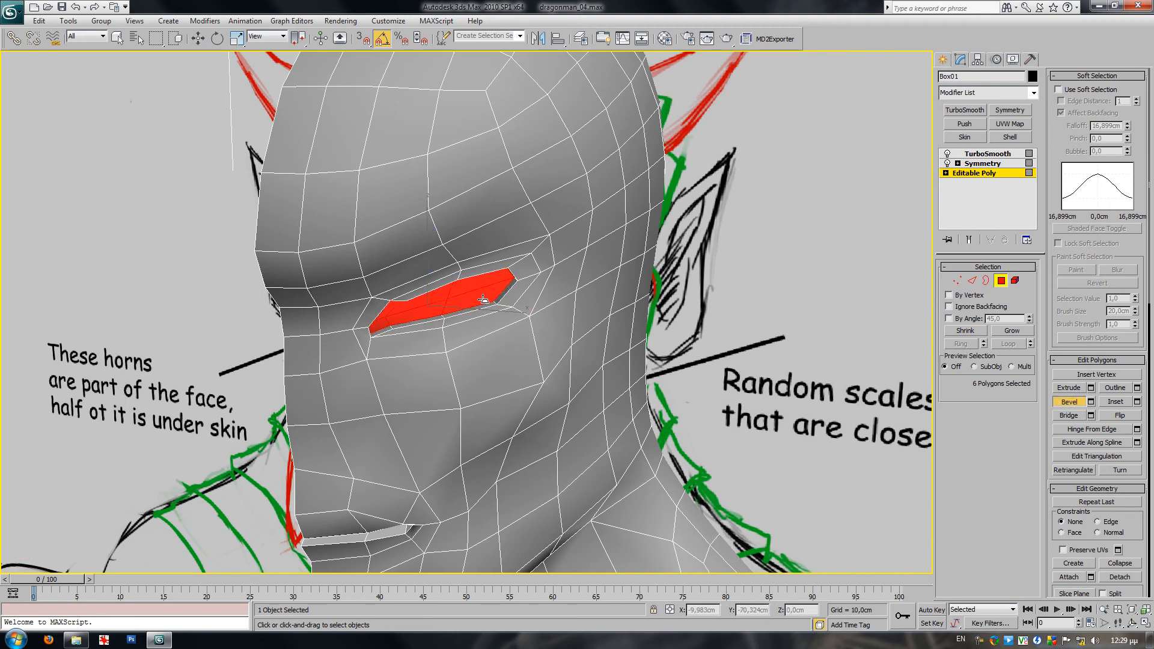
- Select the four central eye polygons, leaving out the corner ones, and bevel them deeper into the head
click(425, 298)
ctrl+click(427, 311)
ctrl+click(472, 285)
ctrl+click(474, 297)
drag(475, 284, 475, 291)
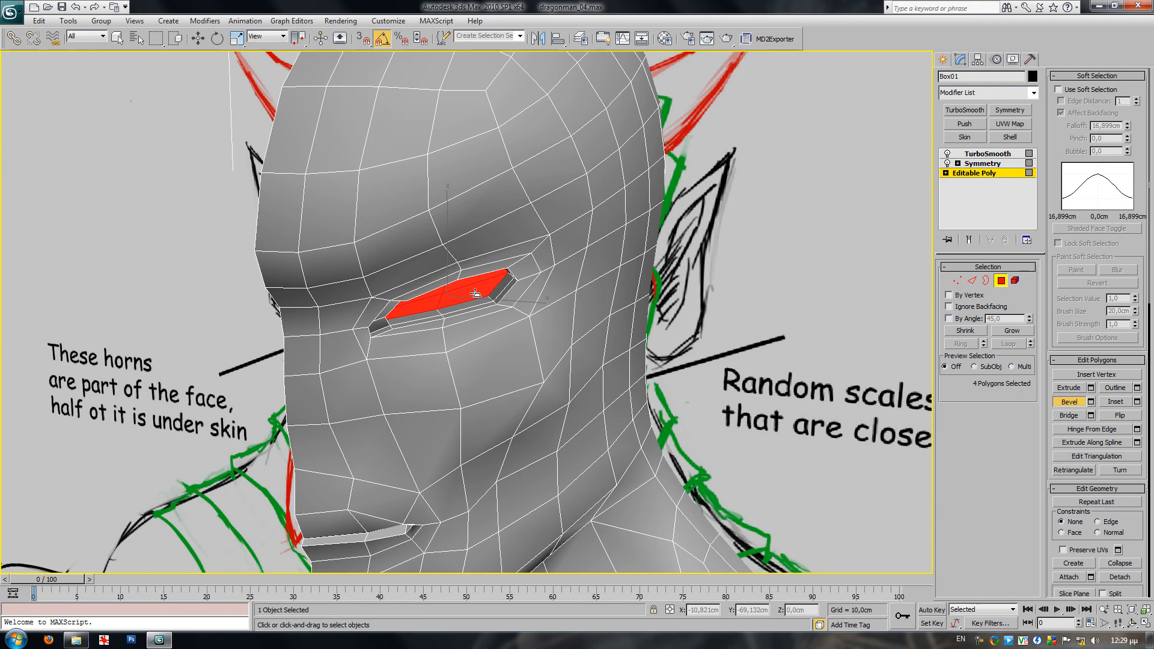
scroll(459, 297, up, 3)
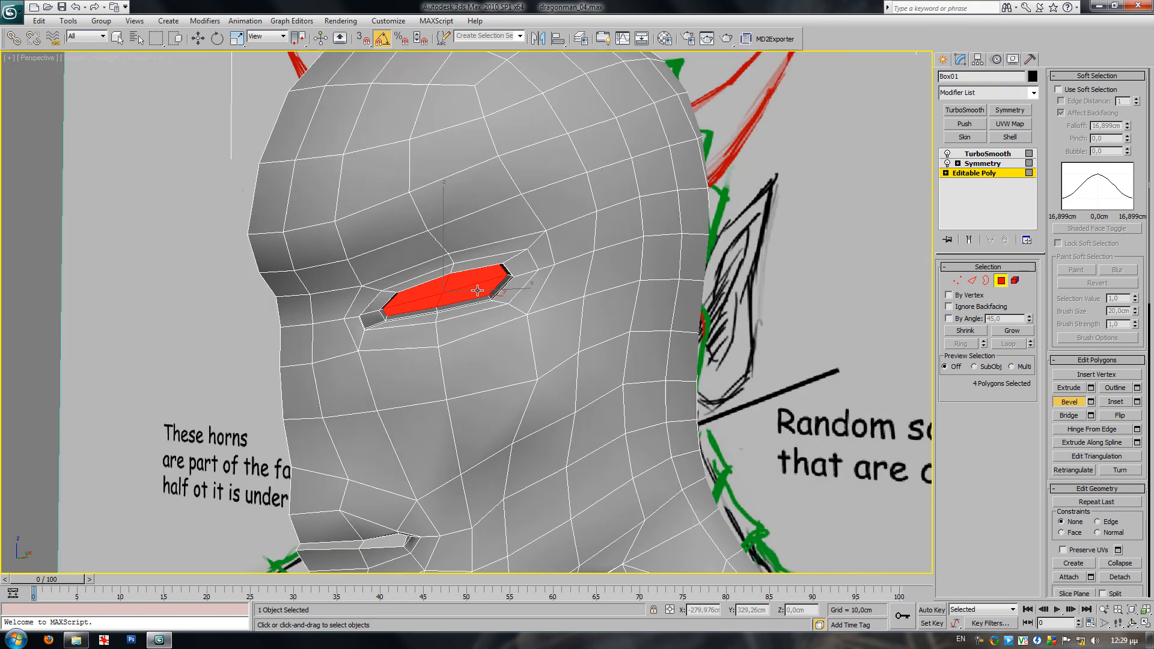
alt+middle_drag(459, 297, 474, 325)
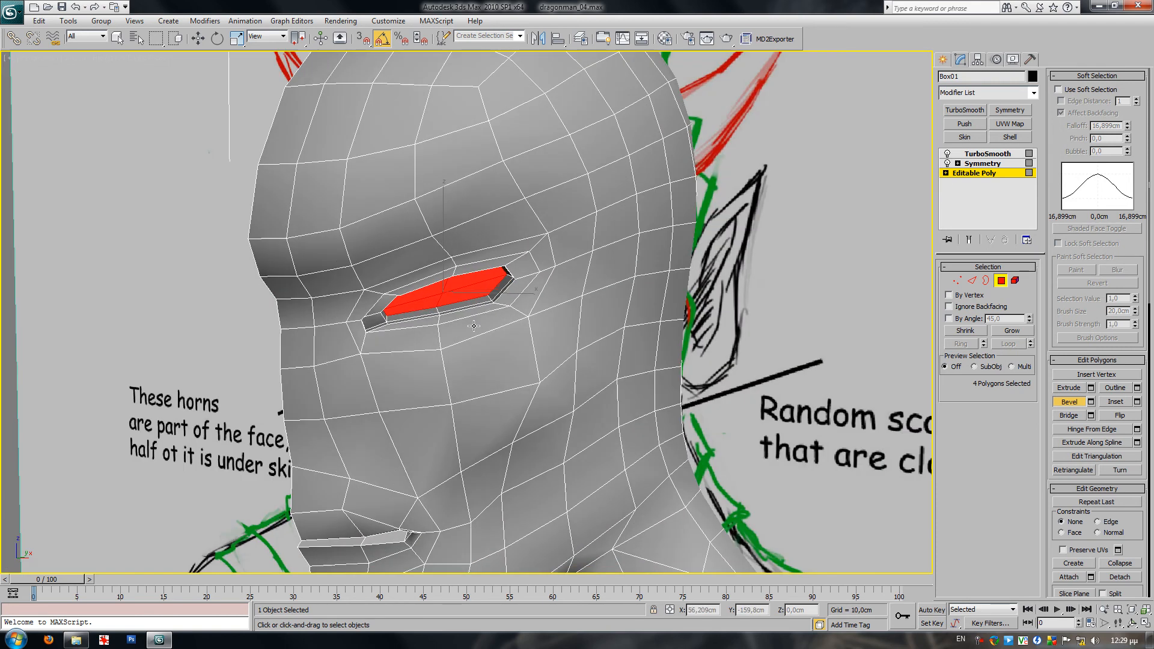
- Leave polygon editing, display the smoothed end result without edge lines, and inspect the eye opening
click(998, 280)
click(968, 240)
alt+middle_drag(556, 299, 576, 319)
key(F4)
scroll(586, 312, down, 3)
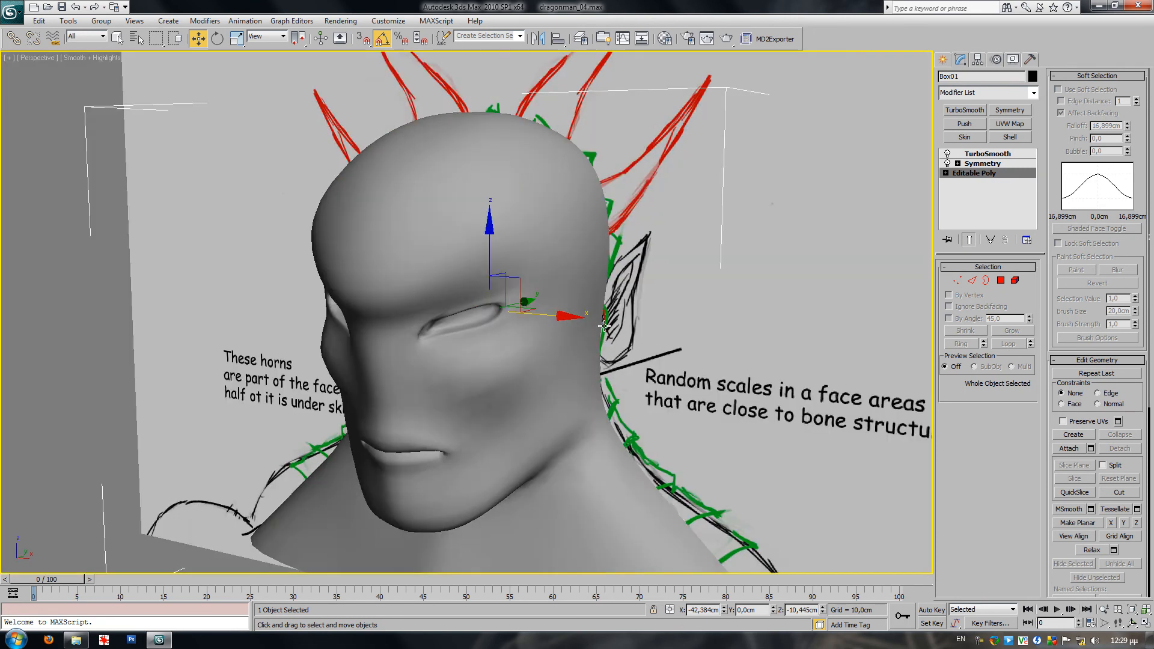
scroll(459, 307, up, 3)
- Lower the upper-eyelid vertices near the inner eye corner to narrow that end of the opening
click(956, 280)
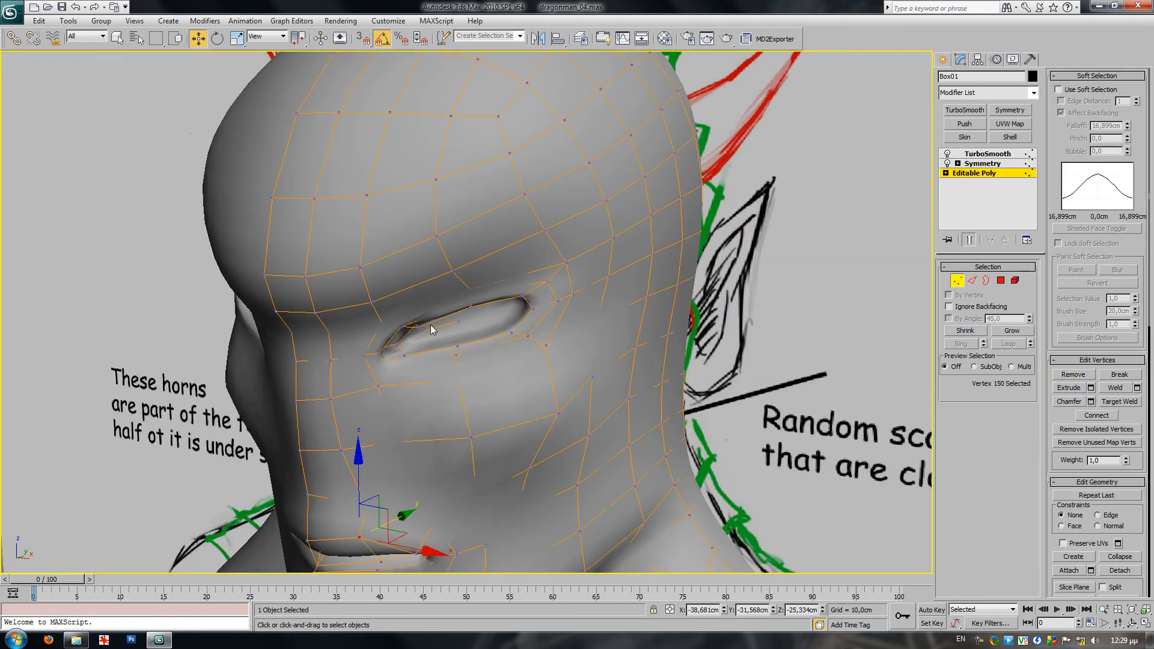
scroll(424, 330, down, 3)
scroll(421, 330, up, 6)
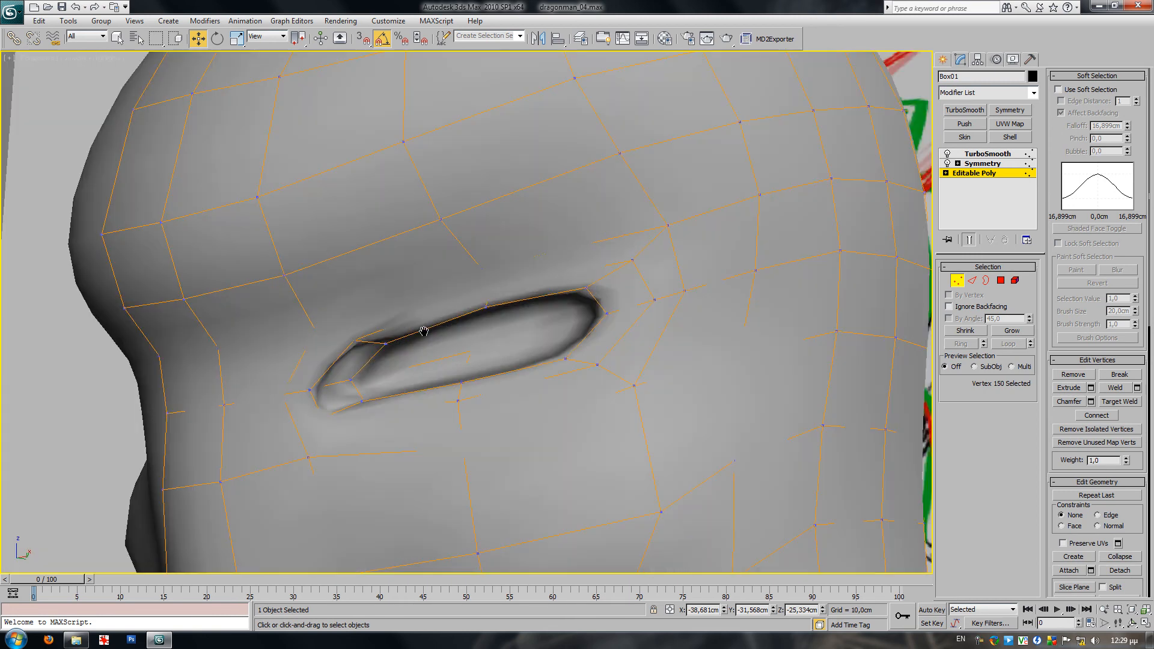
click(385, 342)
drag(388, 286, 354, 318)
click(355, 340)
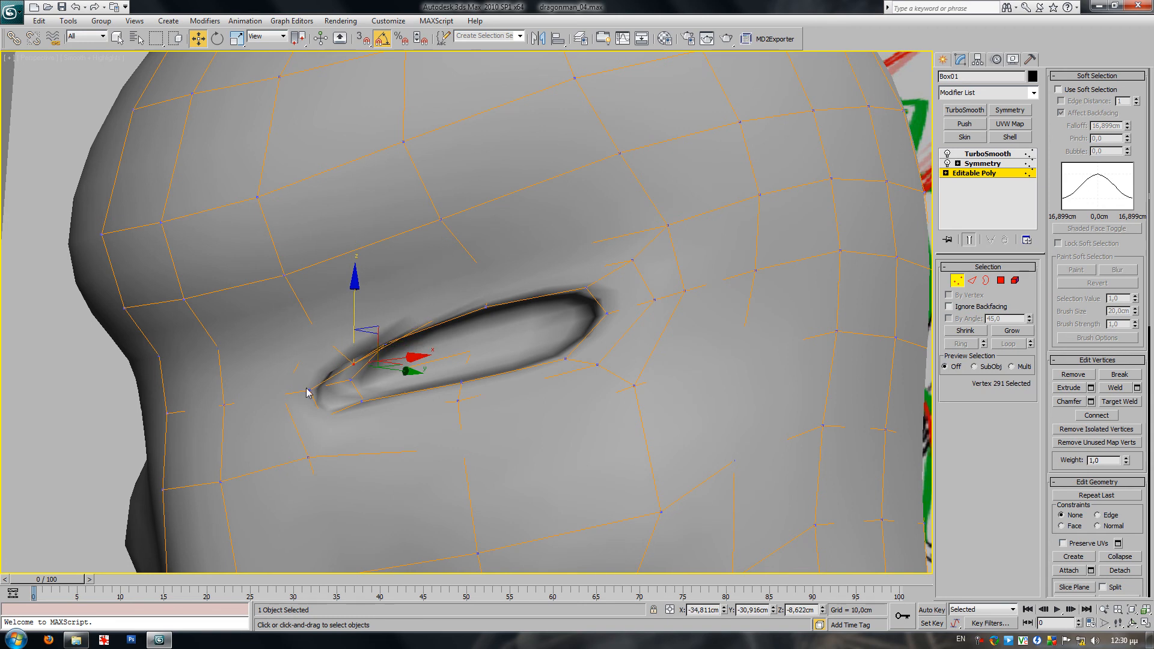
- Shift the inner eye corner vertex slightly outward and down to tighten the corner
click(313, 388)
alt+middle_drag(330, 367, 354, 363)
drag(343, 357, 358, 369)
click(319, 393)
alt+middle_drag(474, 346, 504, 338)
- Lower the upper eyelid's outer and middle vertices, plus the vertex just above the lid's middle on the unsmoothed mesh
click(581, 287)
drag(581, 288, 468, 326)
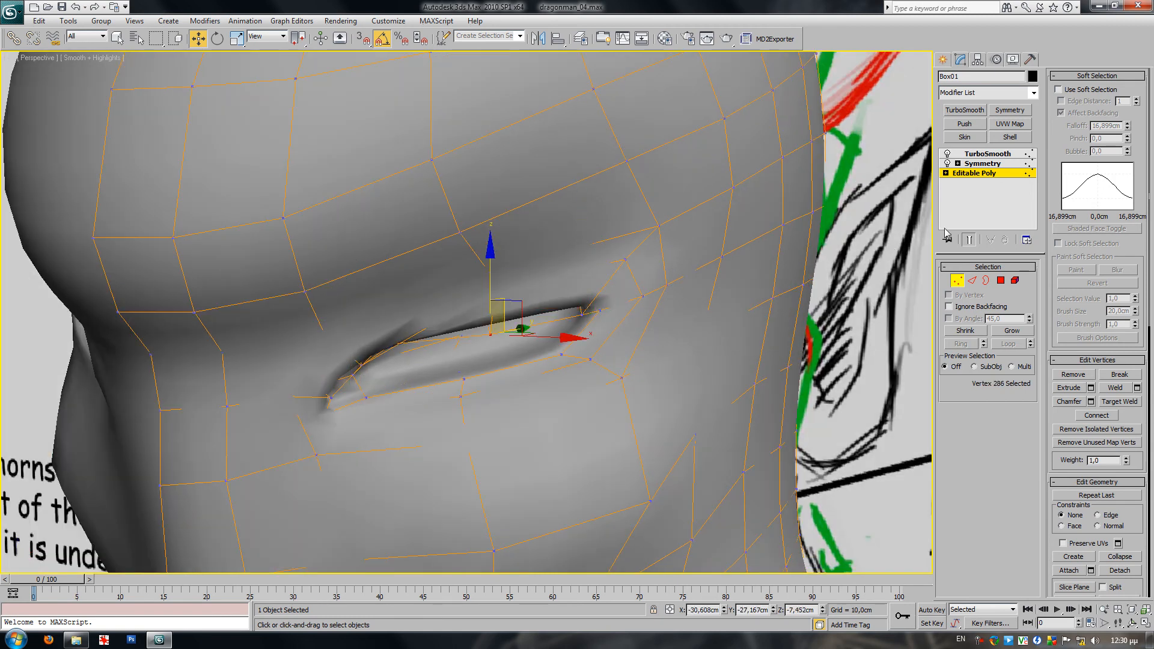
click(968, 239)
click(496, 291)
drag(496, 234, 497, 255)
alt+middle_drag(595, 311, 474, 334)
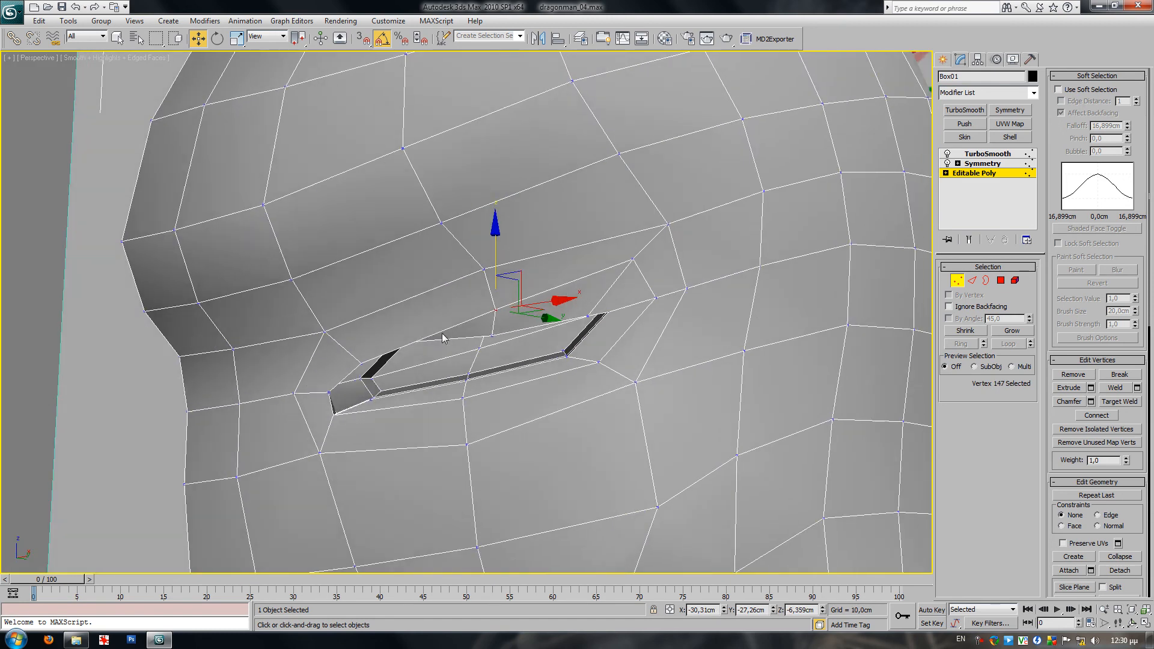
- Select the three overlapping upper-eyelid vertices near the inner corner through the mesh, lower them together, and show the smoothed result
key(alt+x)
drag(386, 351, 386, 352)
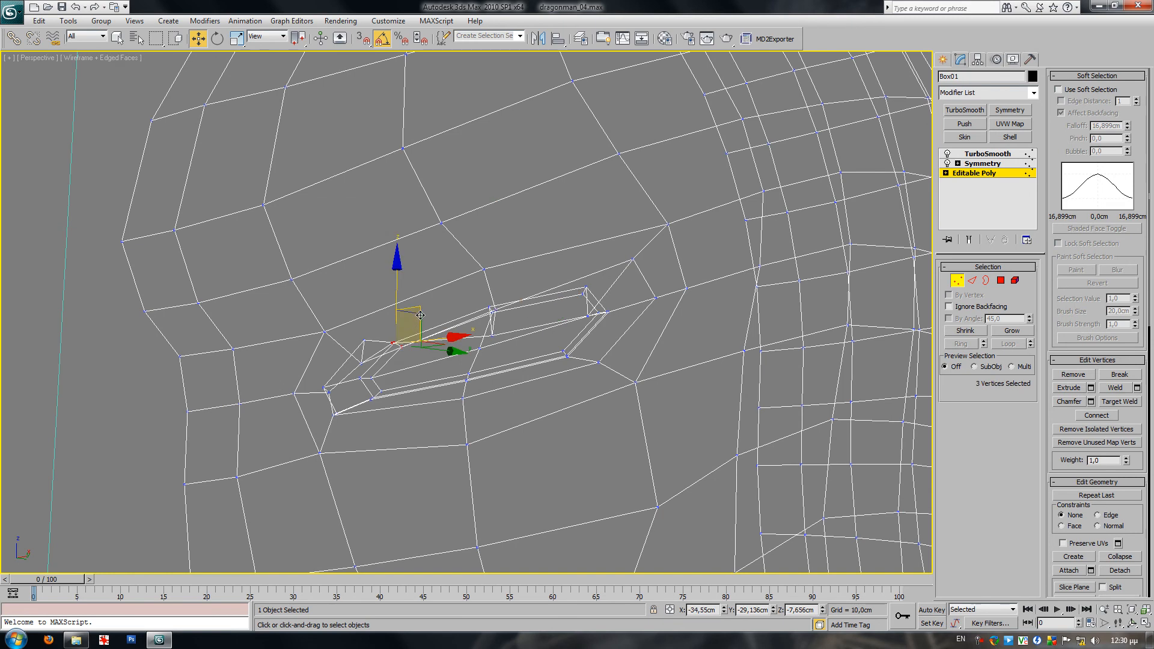
key(alt+x)
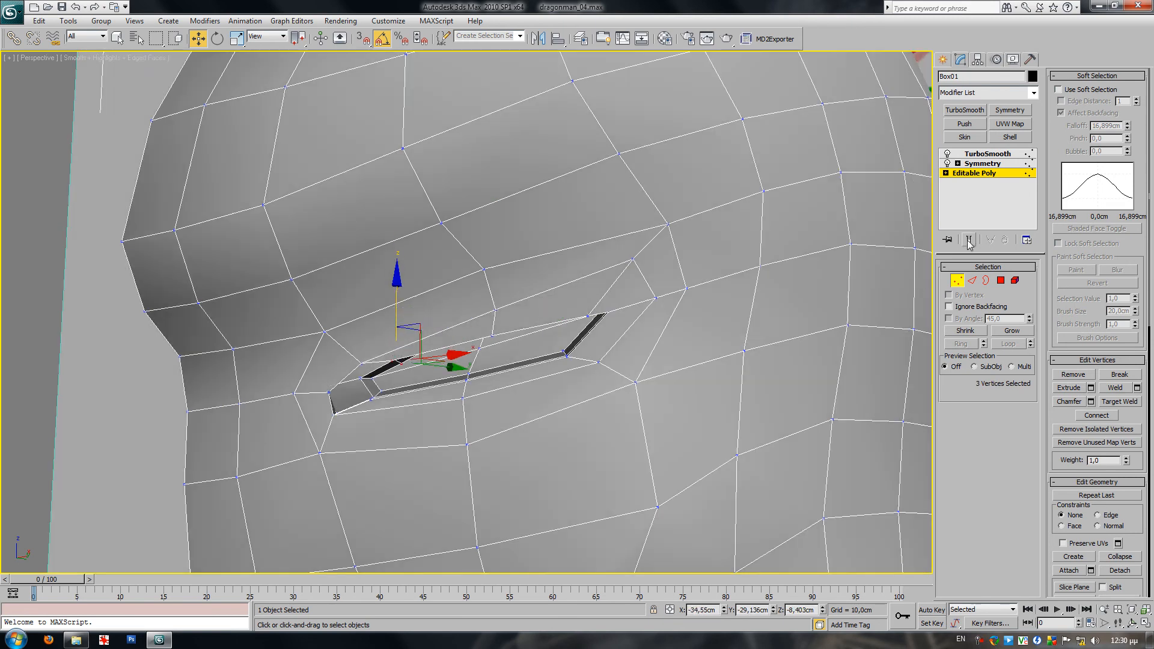
click(969, 242)
alt+middle_drag(607, 322, 661, 316)
key(F4)
alt+middle_drag(502, 344, 534, 350)
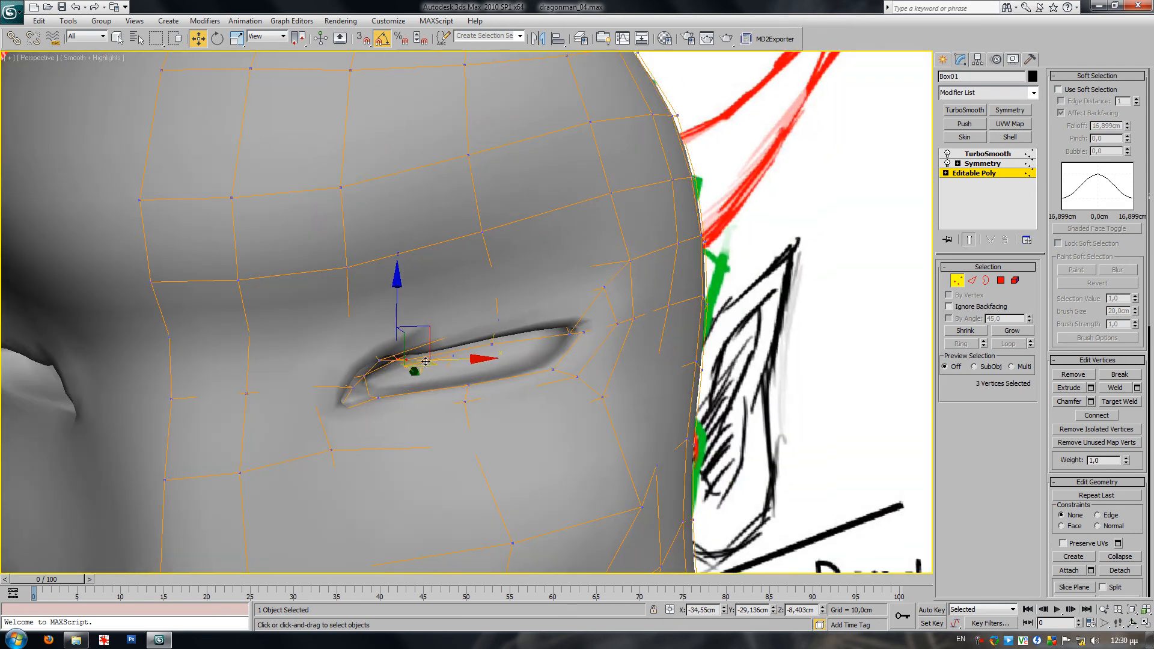
- Try to lower the single upper-eyelid vertex near the inner corner, and undo that move
click(365, 343)
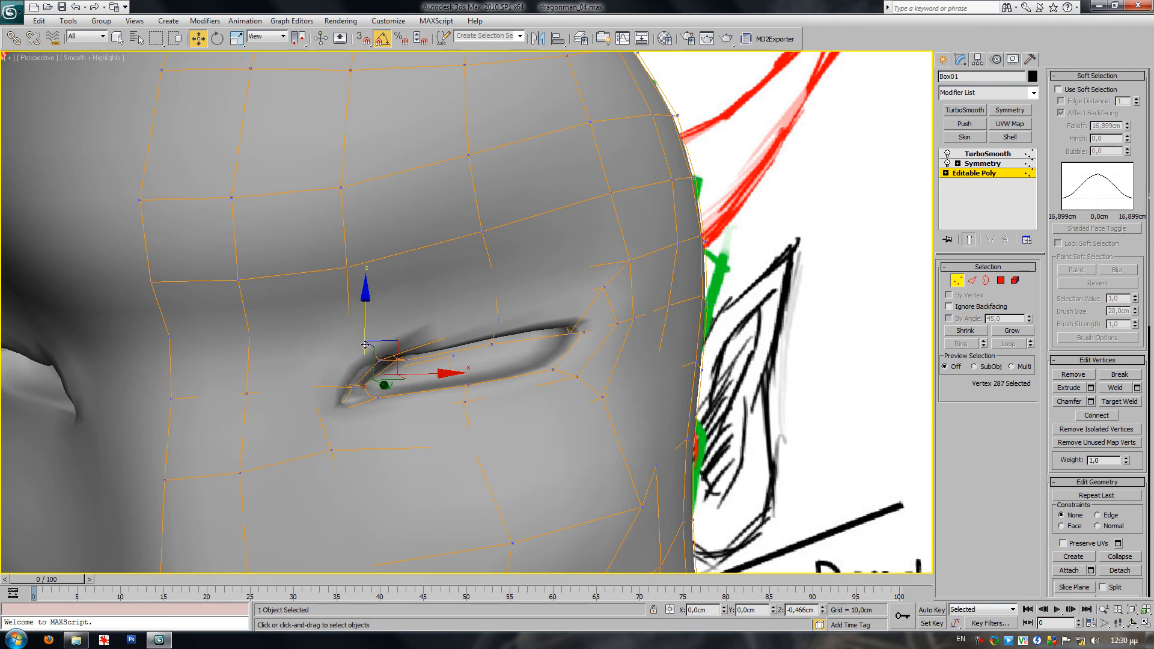
click(383, 355)
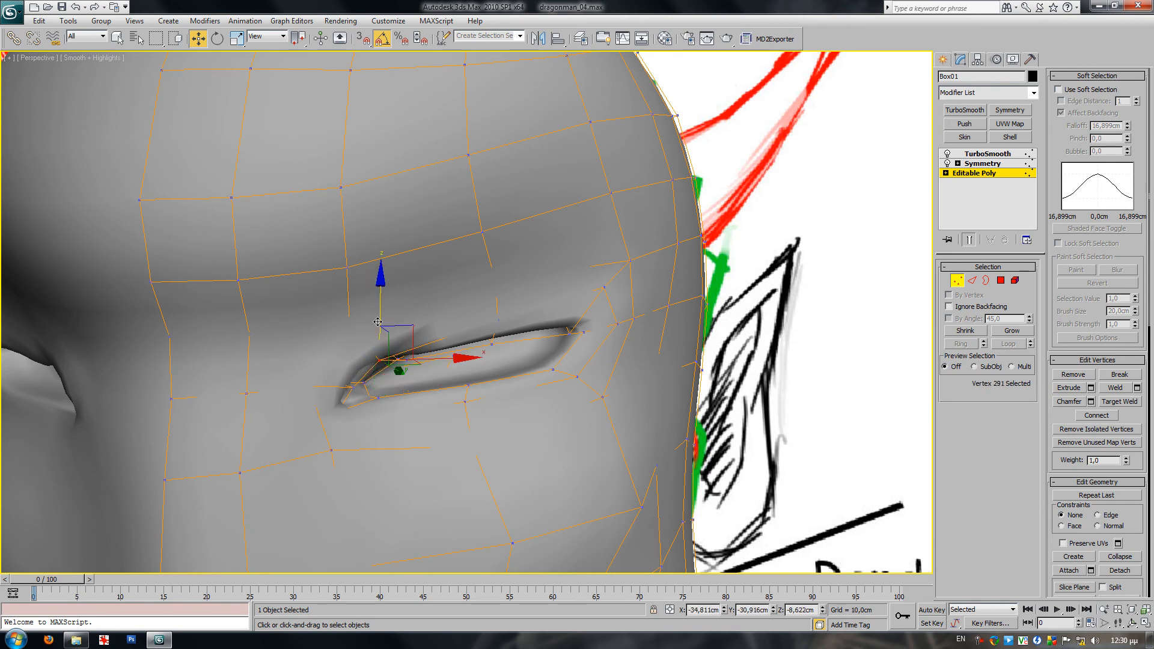
drag(385, 354, 386, 388)
key(F3)
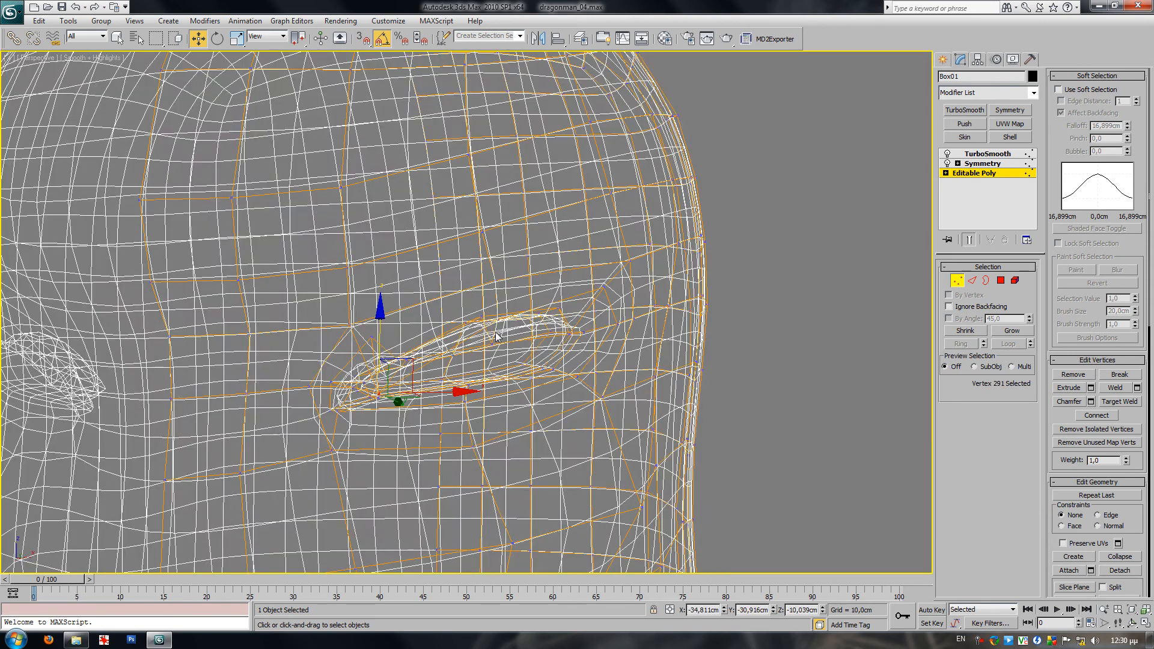
key(F3)
click(969, 239)
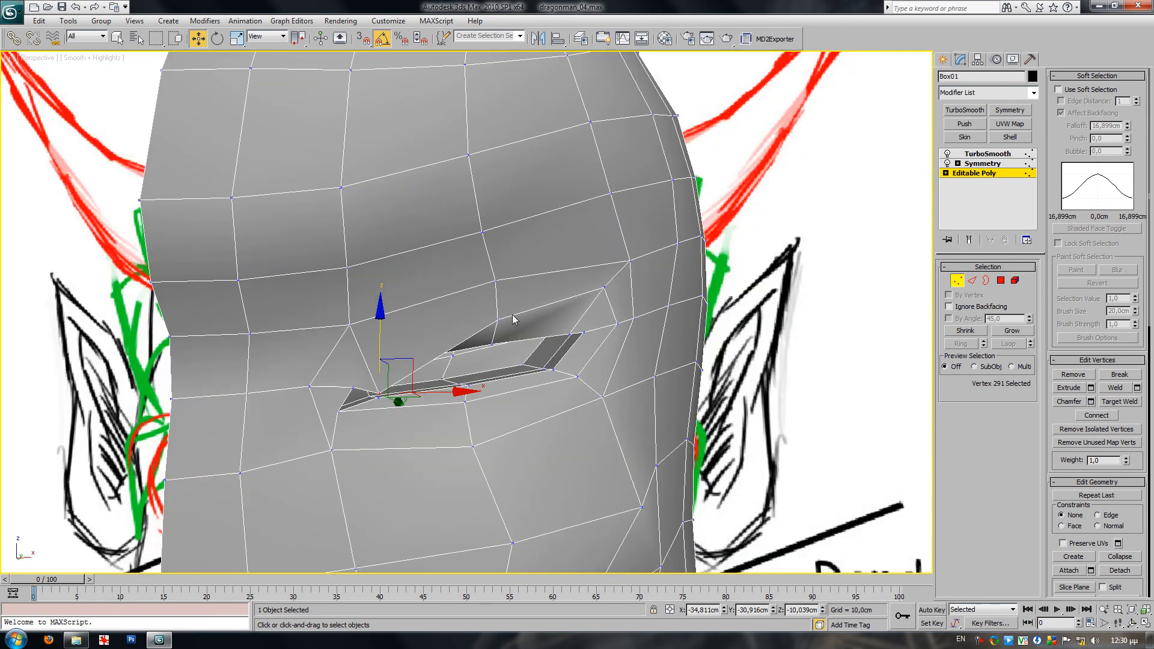
click(498, 322)
key(F4)
key(ctrl+z)
key(ctrl+z)
- Reposition the inner upper-eyelid vertices from below and lower the lid's middle vertex towards the lower lid
click(399, 360)
alt+middle_drag(423, 360, 446, 335)
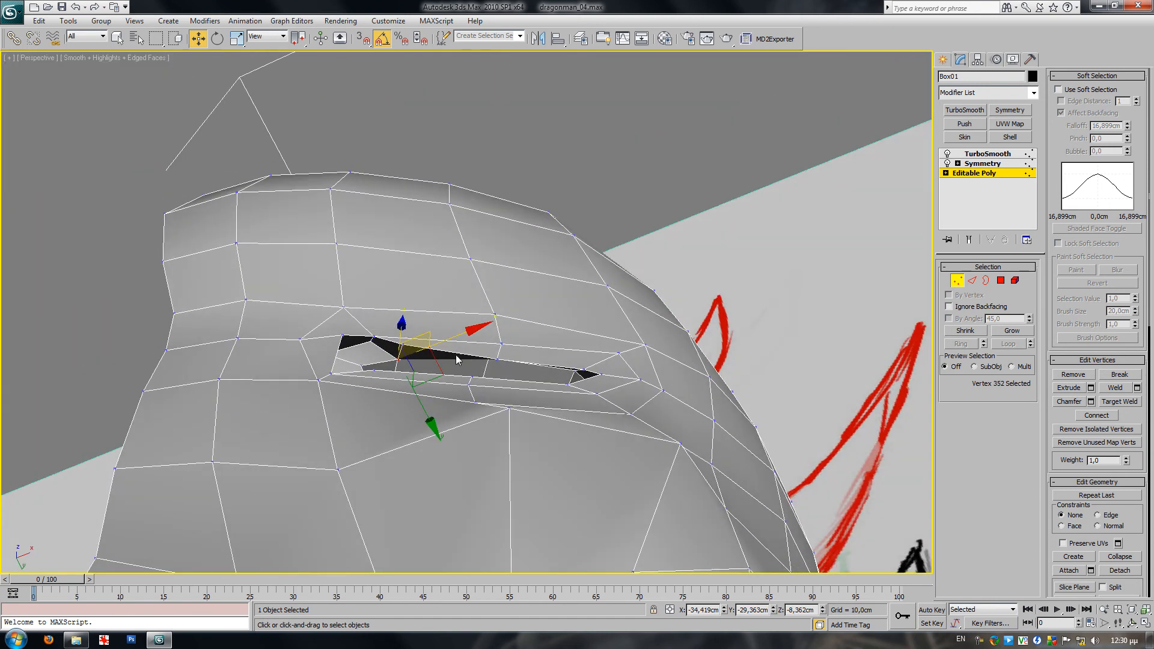
click(404, 344)
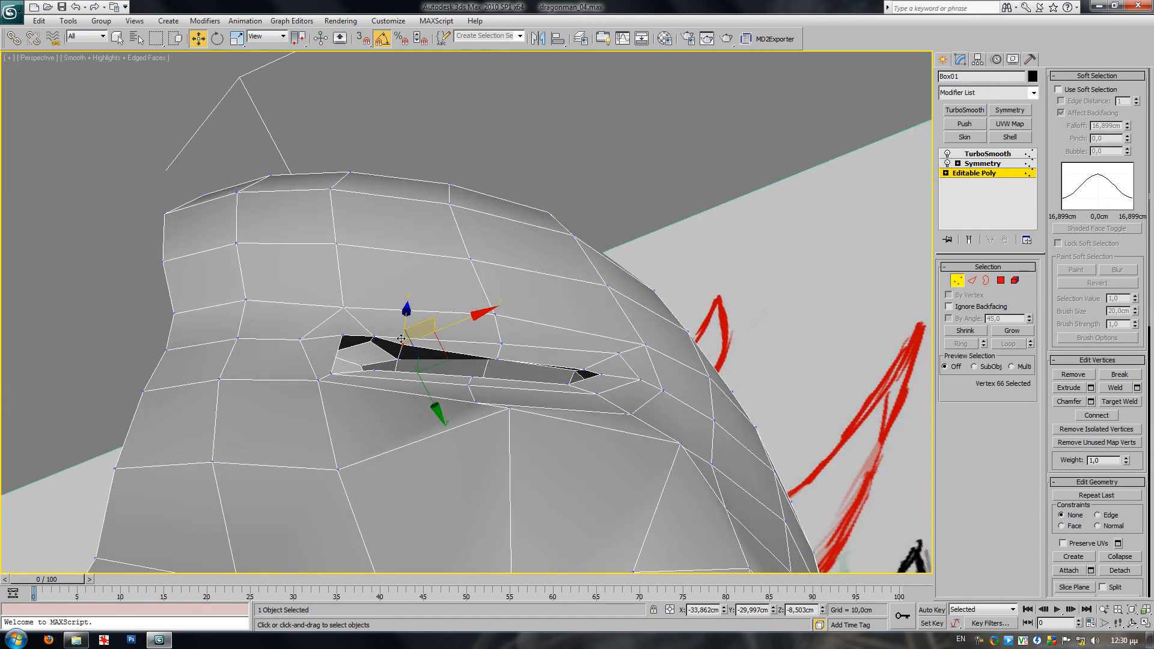
drag(404, 316, 403, 336)
mouse_move(438, 350)
alt+middle_down()
mouse_move(452, 357)
mouse_move(425, 354)
alt+middle_up()
drag(427, 334, 381, 330)
click(370, 321)
click(502, 293)
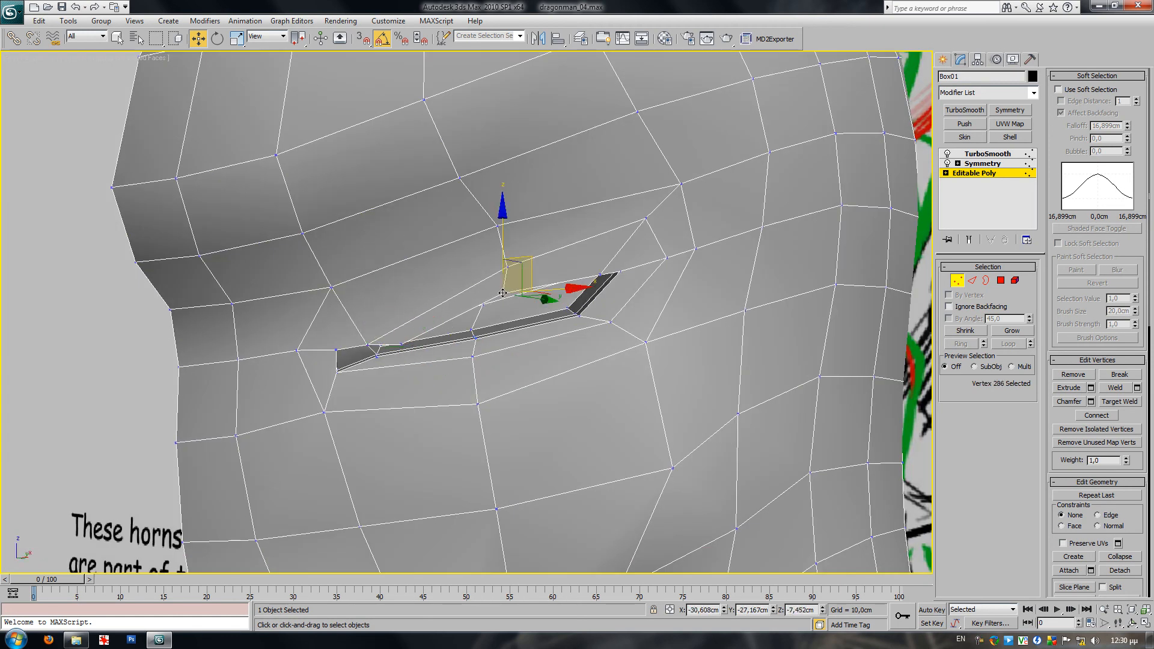
drag(531, 264, 531, 292)
- Move the outer upper-eyelid vertex down and inward to the eye's outer corner, refining its depth from several angles
click(599, 275)
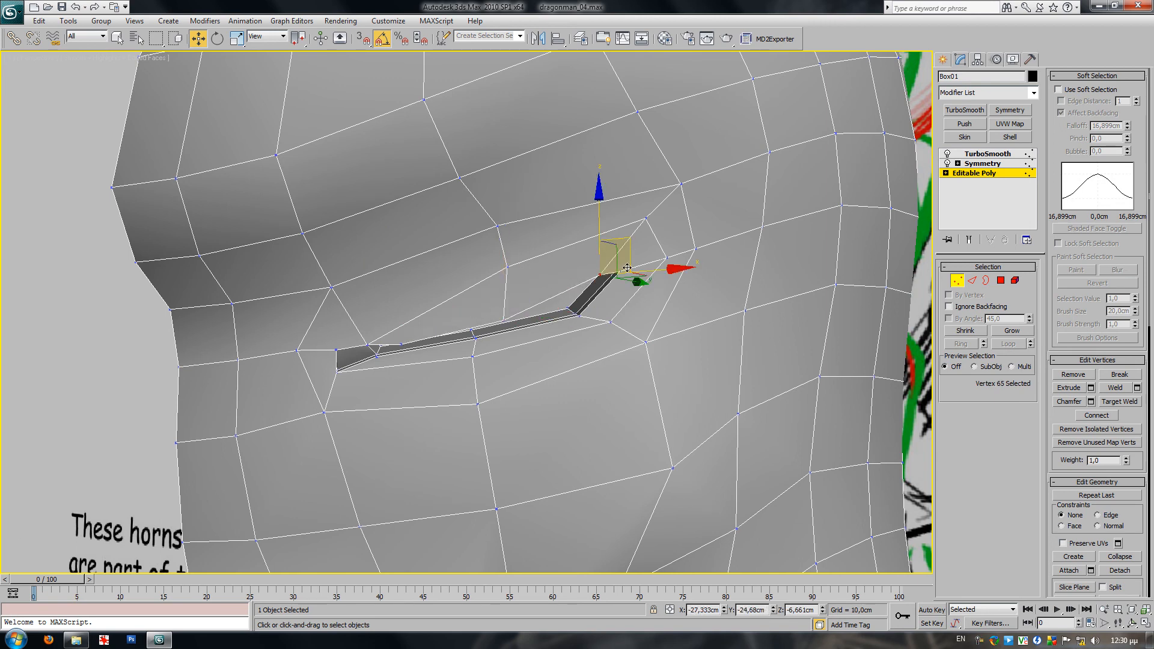
drag(625, 263, 616, 283)
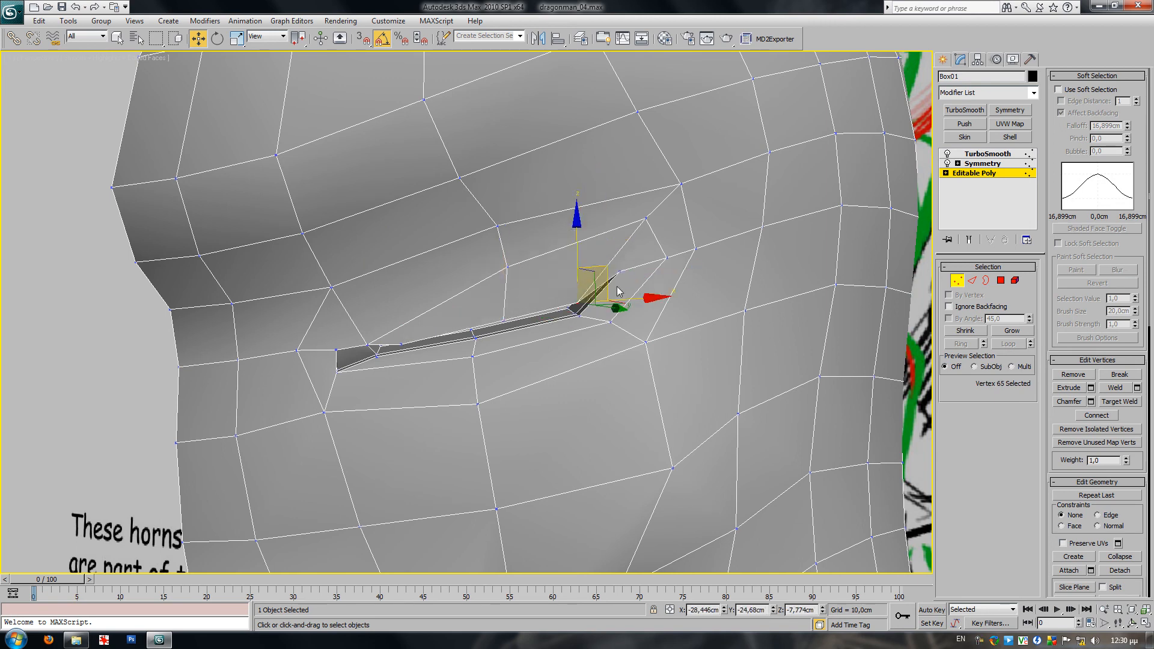
scroll(642, 319, up, 2)
alt+middle_drag(592, 282, 600, 298)
drag(600, 299, 613, 310)
alt+middle_drag(612, 310, 589, 228)
drag(633, 315, 643, 339)
mouse_move(643, 339)
alt+middle_down()
mouse_move(657, 350)
mouse_move(629, 351)
alt+middle_up()
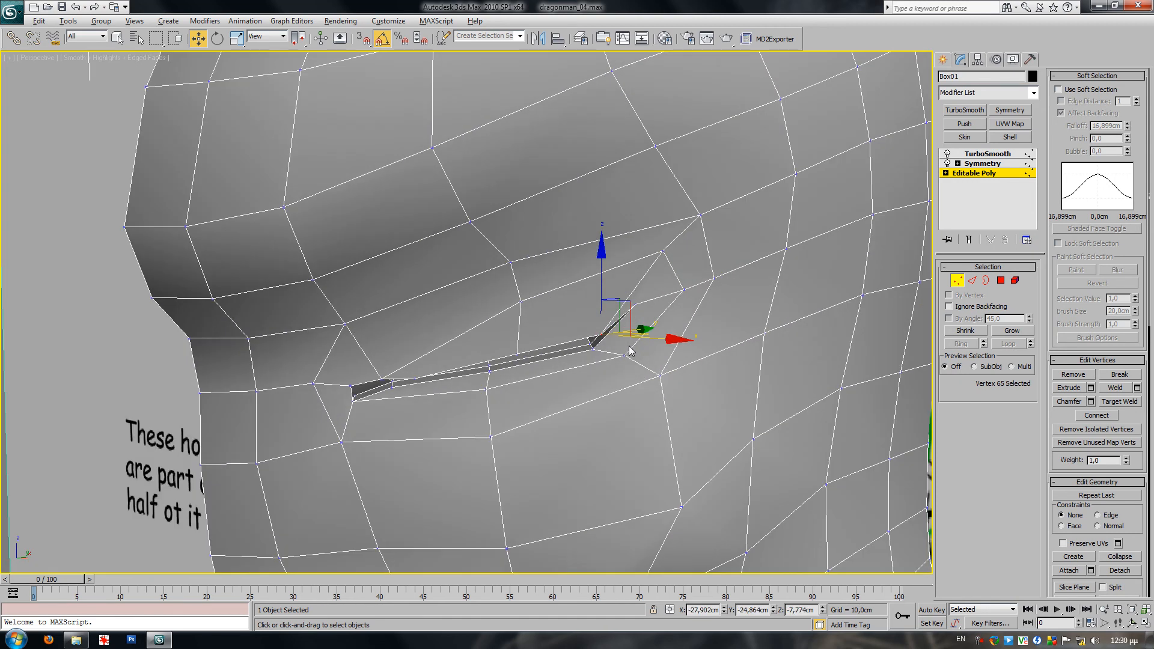
- Show the smoothed head and move the two brow vertices above the eye forward about 1.55 cm and slightly down
click(969, 241)
alt+middle_drag(701, 313, 644, 300)
key(F4)
scroll(482, 359, down, 3)
mouse_move(483, 363)
alt+middle_down()
mouse_move(507, 348)
mouse_move(469, 364)
alt+middle_up()
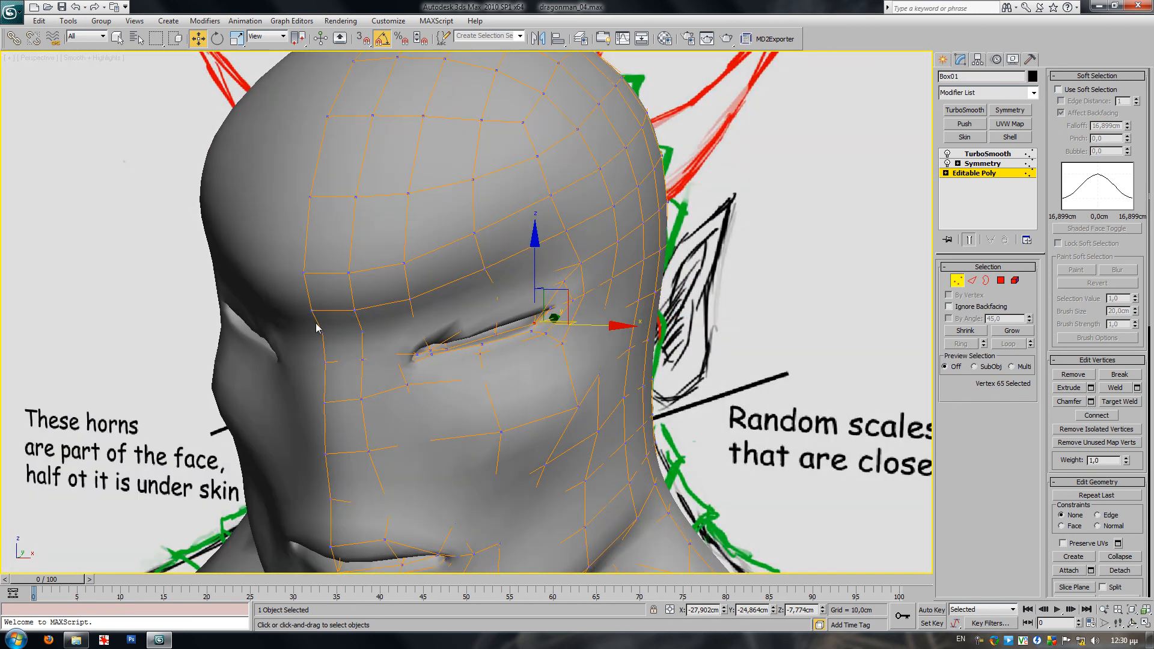
click(416, 319)
alt+middle_drag(415, 319, 447, 317)
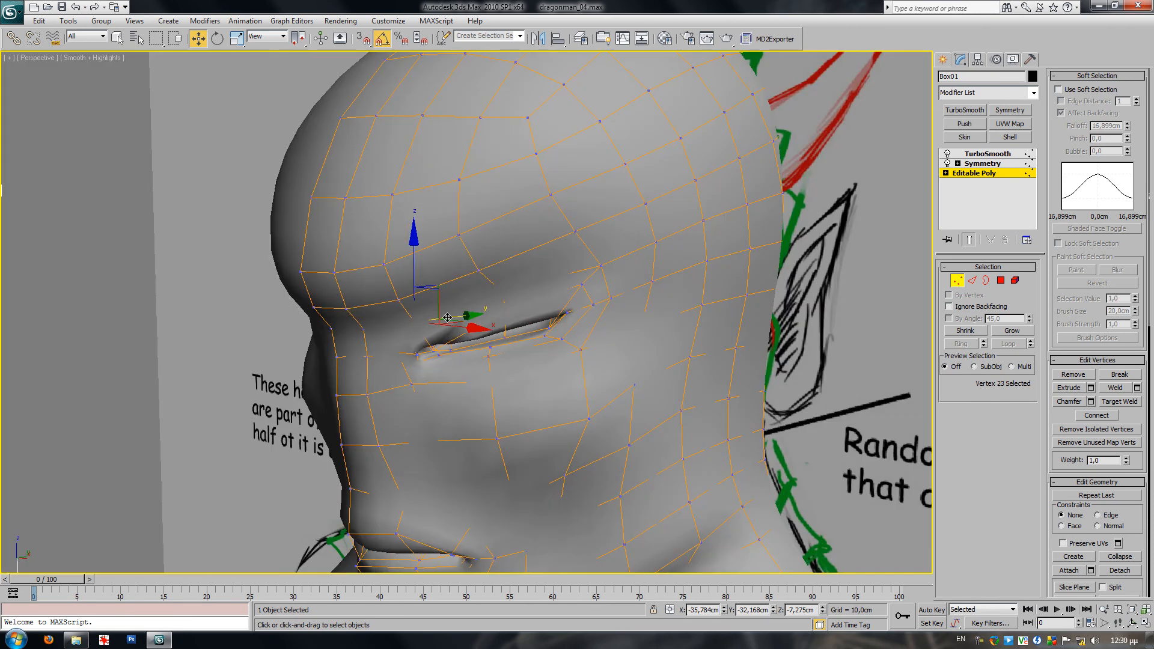
ctrl+click(500, 290)
alt+middle_drag(534, 304, 509, 303)
drag(510, 302, 490, 303)
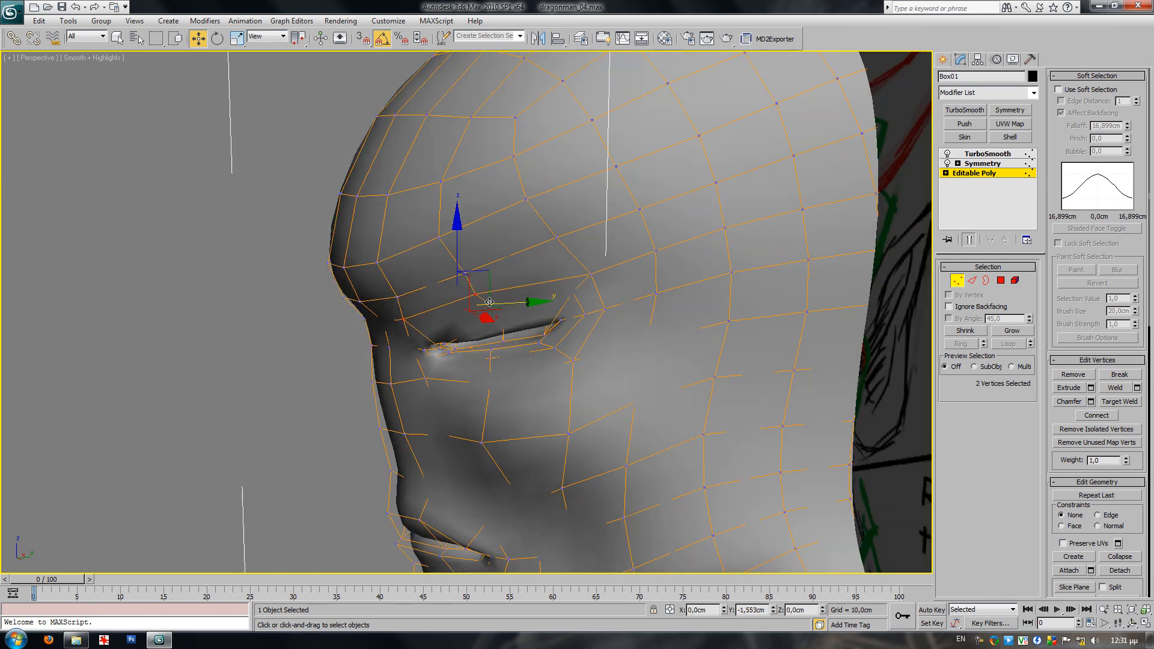
alt+middle_drag(490, 302, 515, 305)
drag(458, 286, 464, 293)
- Select the three centre-line vertices between the brows and adjust the transition to the nose bridge
alt+middle_drag(327, 316, 312, 343)
click(339, 334)
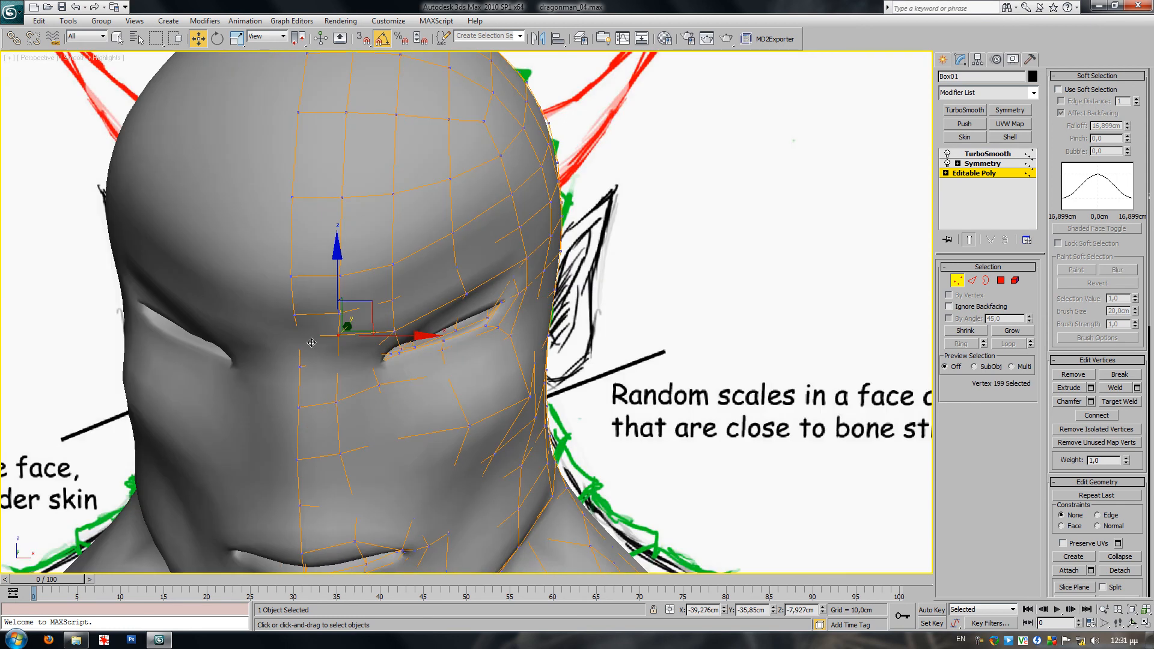
click(296, 334)
ctrl+click(295, 315)
ctrl+click(291, 277)
alt+middle_drag(307, 302, 428, 339)
scroll(396, 328, down, 2)
- Lower the outer brow vertex slightly, add the brow vertex nearer the nose, and adjust both to refine the brow ridge
click(484, 275)
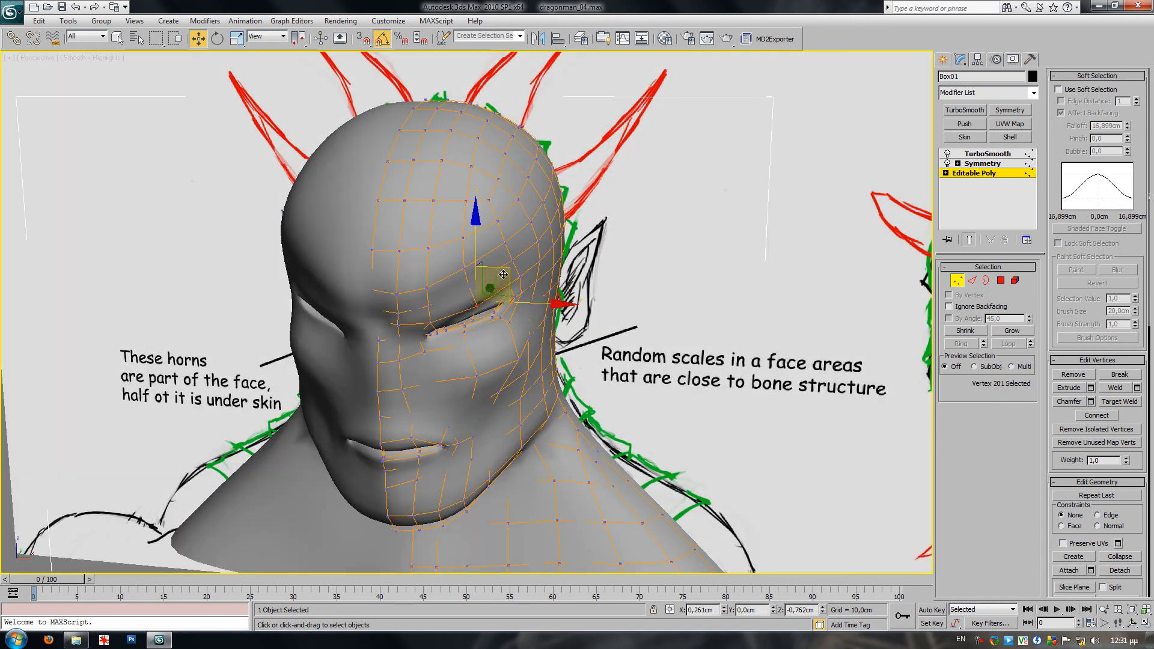
ctrl+click(427, 304)
alt+middle_drag(427, 304, 466, 217)
drag(482, 302, 489, 299)
mouse_move(489, 299)
alt+middle_down()
mouse_move(487, 379)
mouse_move(638, 311)
alt+middle_up()
scroll(487, 379, up, 4)
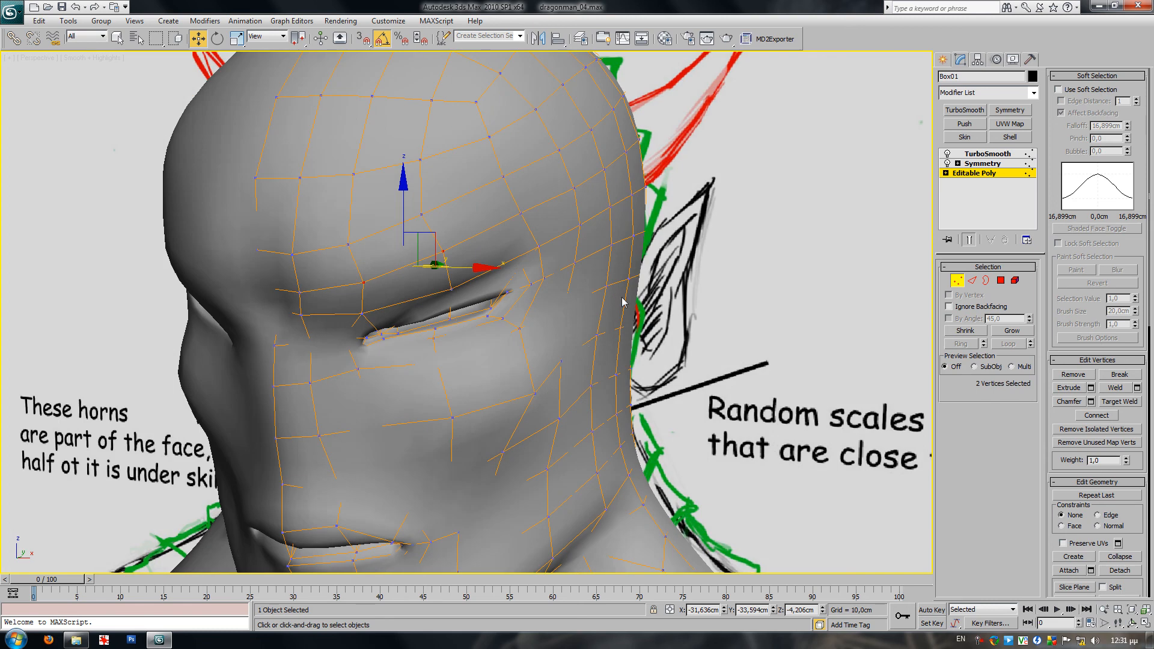
- Shift the two vertices beside the outer eye corner sideways, and move the temple vertex above them about 0.58 cm inward
click(562, 305)
ctrl+click(559, 359)
drag(609, 336, 622, 337)
mouse_move(622, 337)
alt+middle_down()
mouse_move(635, 332)
mouse_move(622, 335)
alt+middle_up()
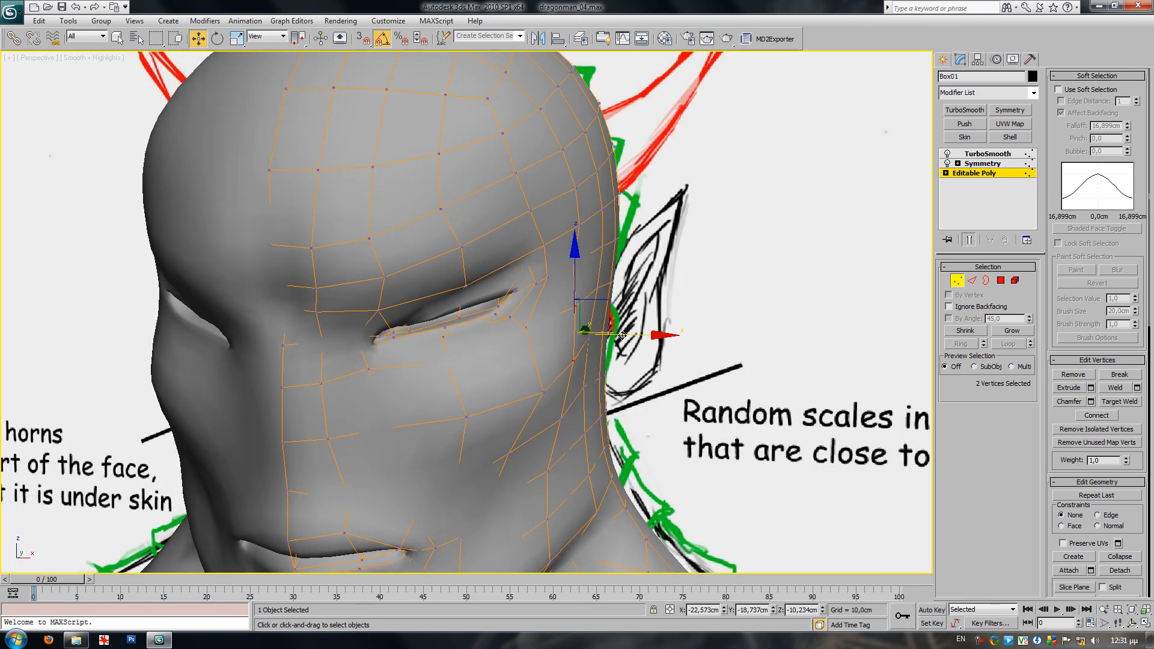
click(577, 263)
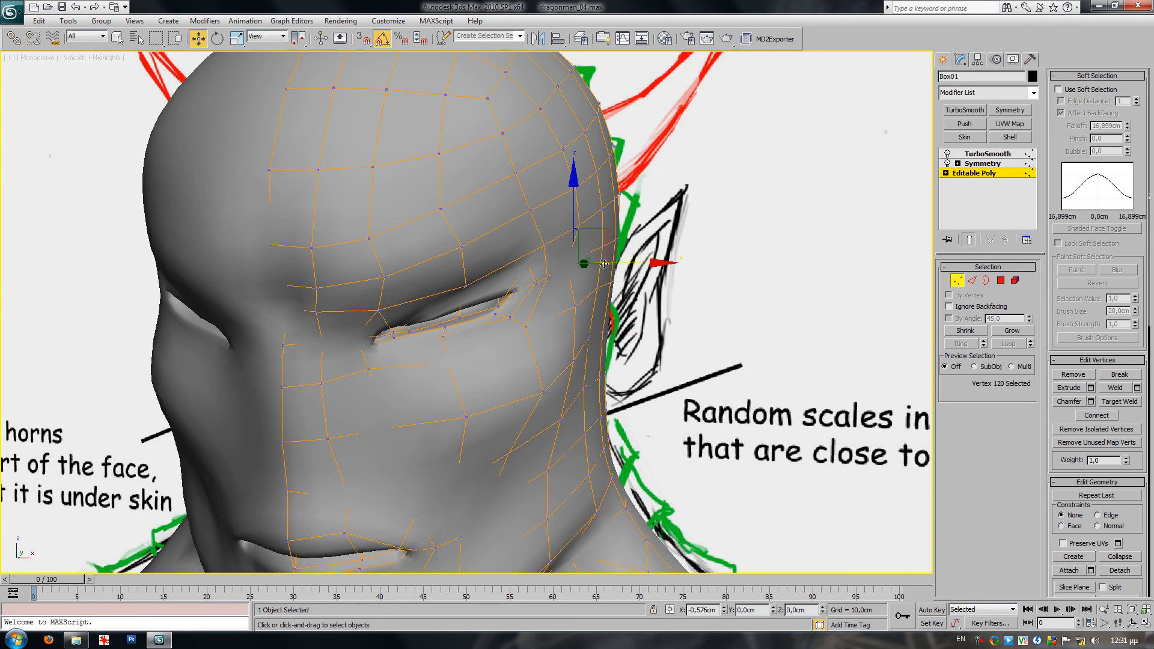
- Shift the polygon beside the outer eye corner slightly sideways using soft selection with a 16,899 cm falloff, and turn soft selection off
key(4)
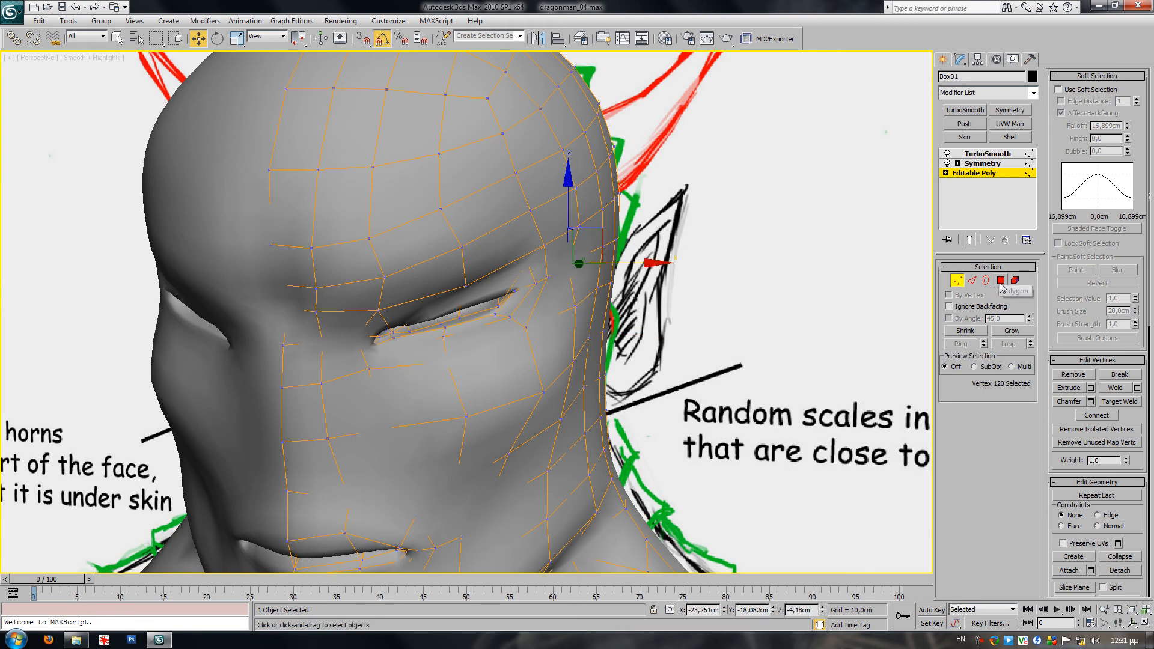
click(1079, 92)
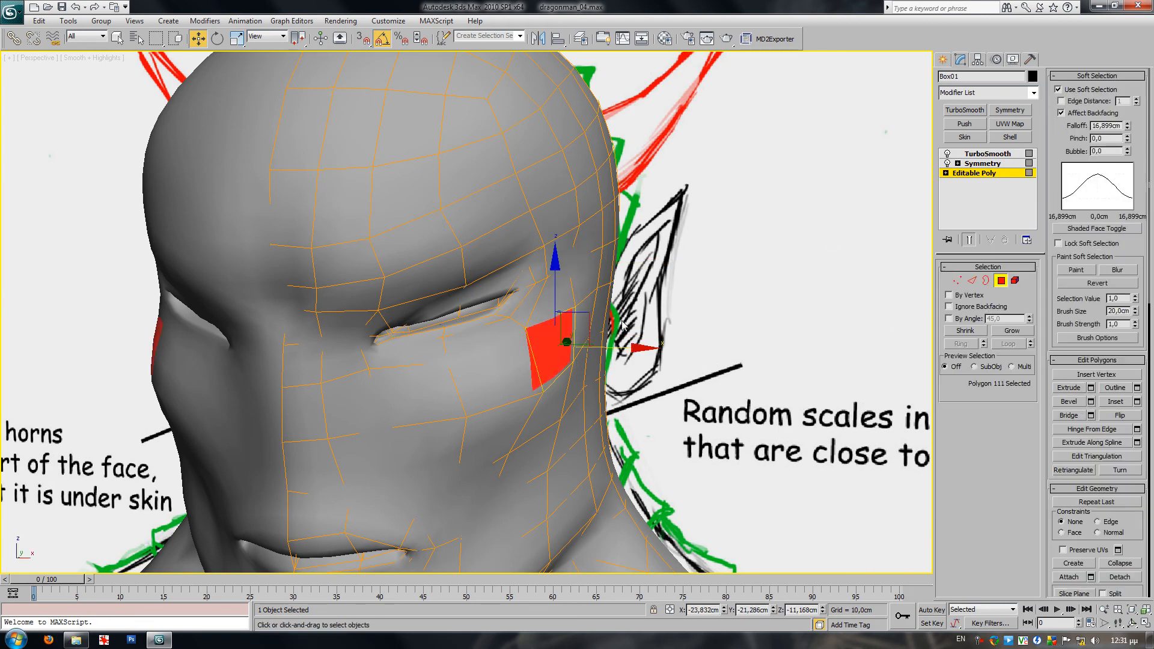
drag(614, 345, 618, 346)
click(754, 309)
click(957, 282)
alt+middle_drag(474, 319, 456, 312)
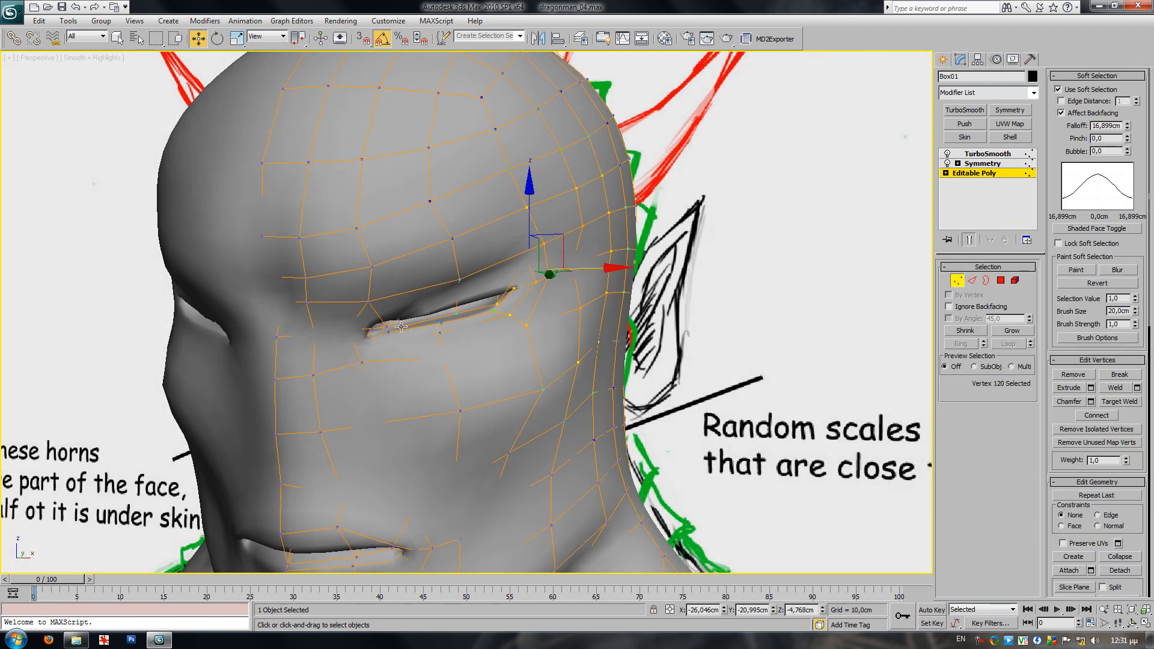
click(1073, 90)
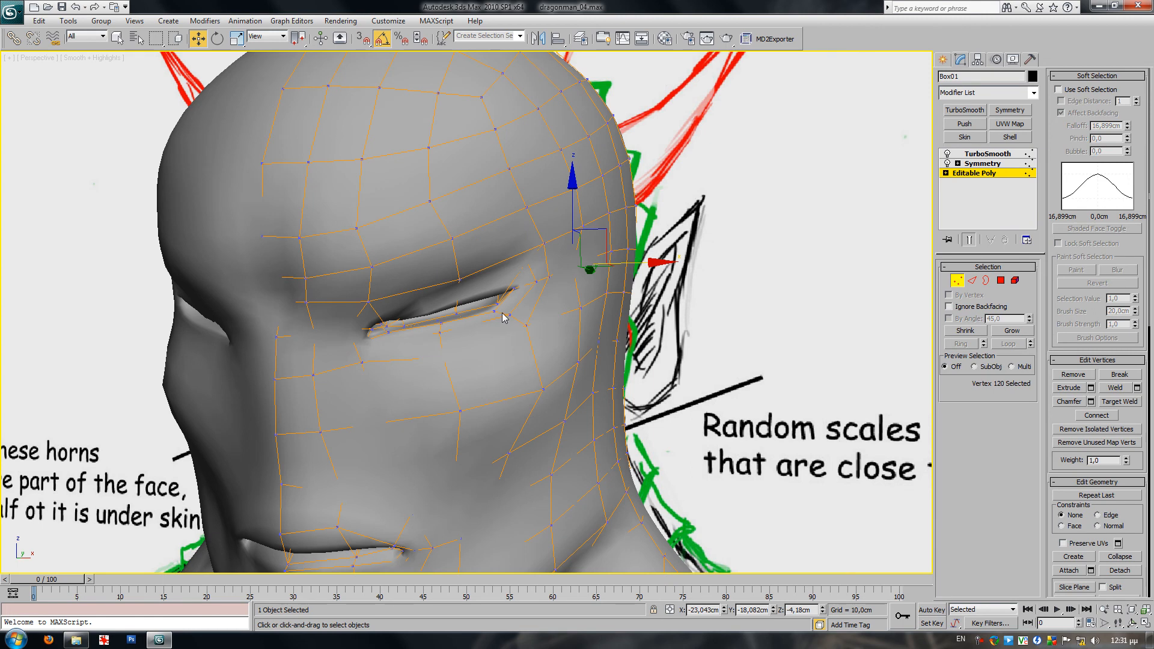
- Check the lower-eyelid edge and nudge the temple vertex beyond the outer eye corner slightly inward
click(972, 281)
click(490, 320)
mouse_move(489, 320)
alt+middle_down()
mouse_move(495, 347)
mouse_move(553, 278)
mouse_move(577, 279)
alt+middle_up()
key(1)
click(580, 278)
drag(581, 280, 577, 281)
- Lower the eyelid vertex at the eye's inner corner slightly and show the smoothed mesh with its edges
mouse_move(454, 302)
alt+middle_down()
mouse_move(491, 300)
mouse_move(440, 308)
alt+middle_up()
scroll(483, 307, up, 4)
click(343, 366)
drag(341, 321, 342, 324)
key(F4)
alt+middle_drag(369, 330, 433, 329)
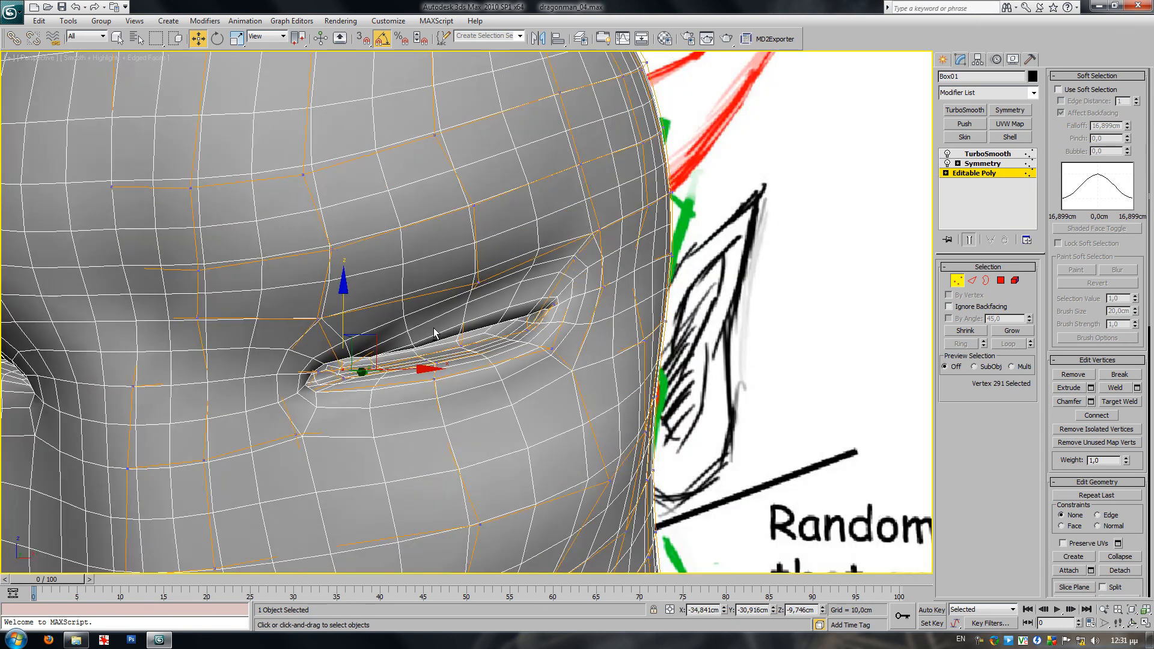
- Move the vertex along the middle of the eye opening down and inward, and slightly lower the one at the inner corner
click(459, 346)
drag(458, 293, 441, 326)
alt+middle_drag(442, 326, 318, 373)
click(301, 372)
drag(302, 330, 302, 338)
- On the unsmoothed mesh, move the inner lower-eyelid vertex about 0.55 cm inward and 0.71 cm down, and restore the smoothed display
click(969, 239)
click(330, 368)
alt+middle_drag(332, 310, 367, 355)
click(371, 367)
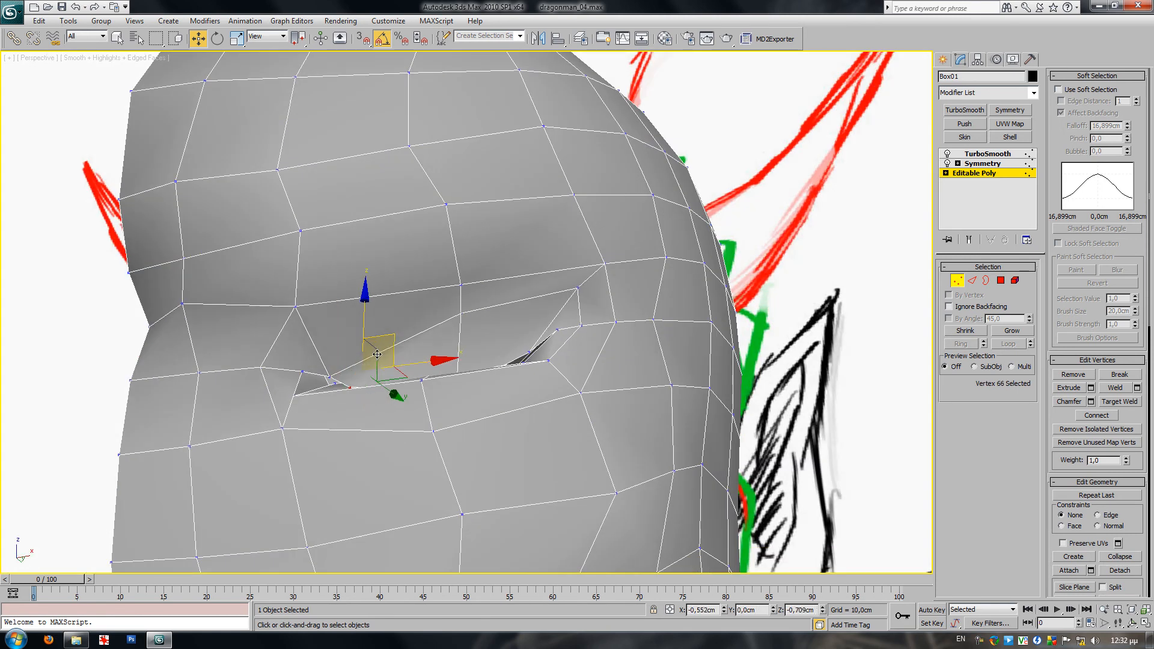
drag(388, 341, 376, 354)
click(969, 240)
key(F4)
scroll(423, 306, up, 6)
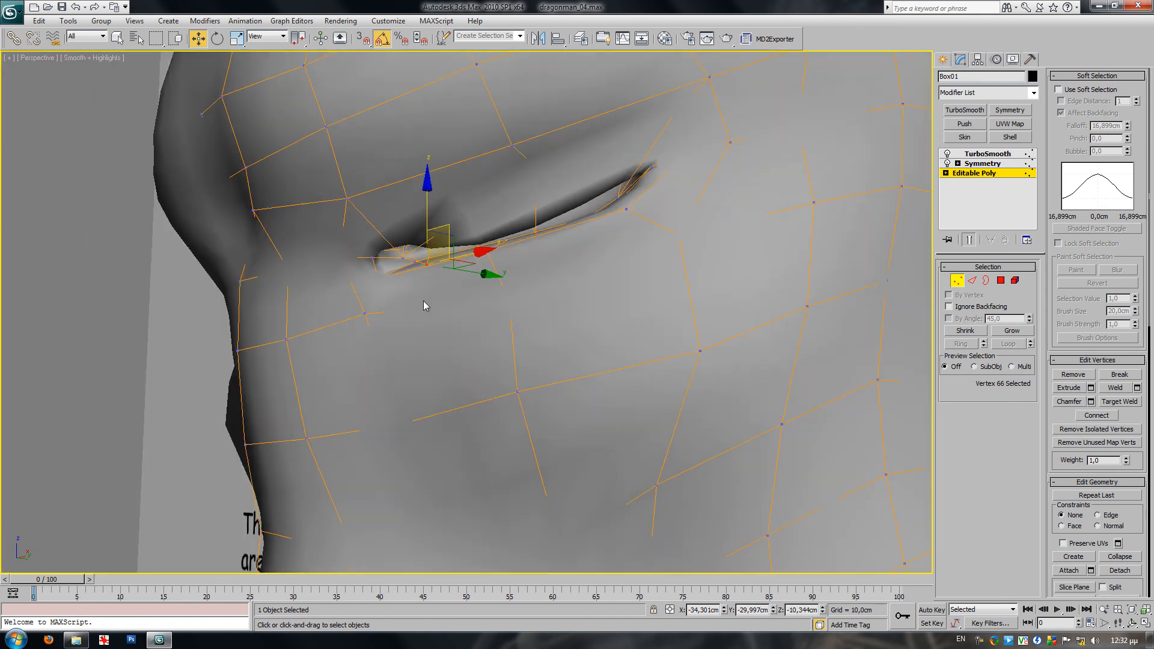
- Raise the eyelid vertex next to the inner eye corner to lift that end of the eye opening
alt+middle_drag(423, 302, 412, 270)
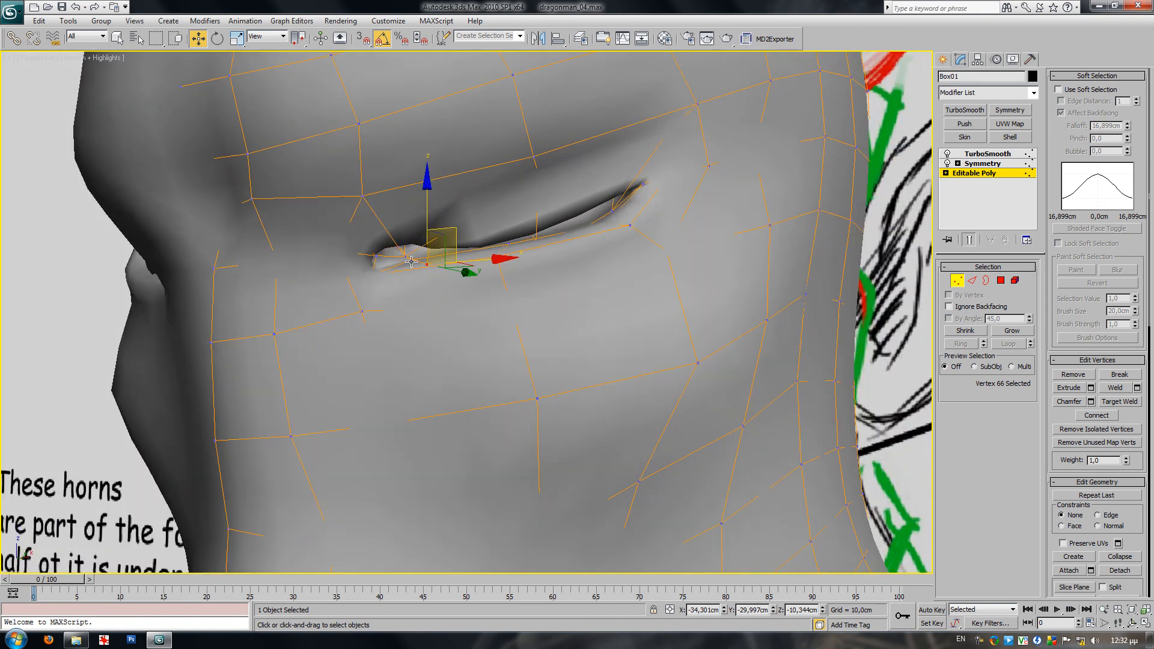
click(411, 262)
drag(415, 210, 416, 161)
alt+middle_drag(540, 224, 514, 240)
- Pick the vertices along the middle of the lower eyelid and adjust their height on the unsmoothed mesh
key(F3)
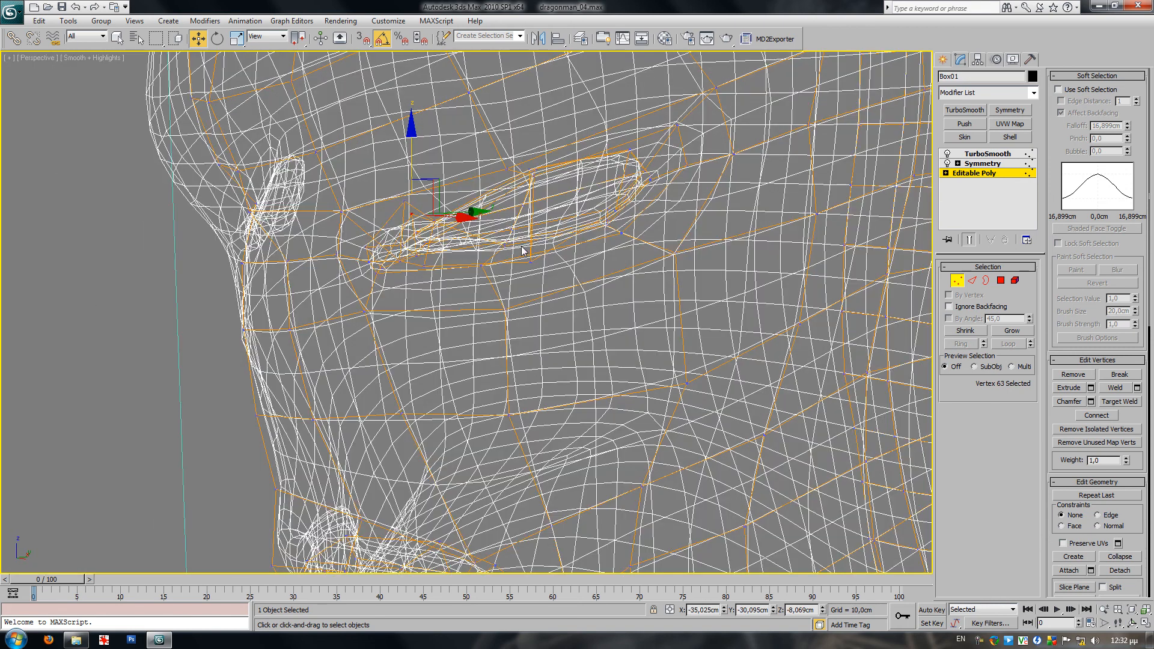
click(507, 243)
key(F3)
click(531, 236)
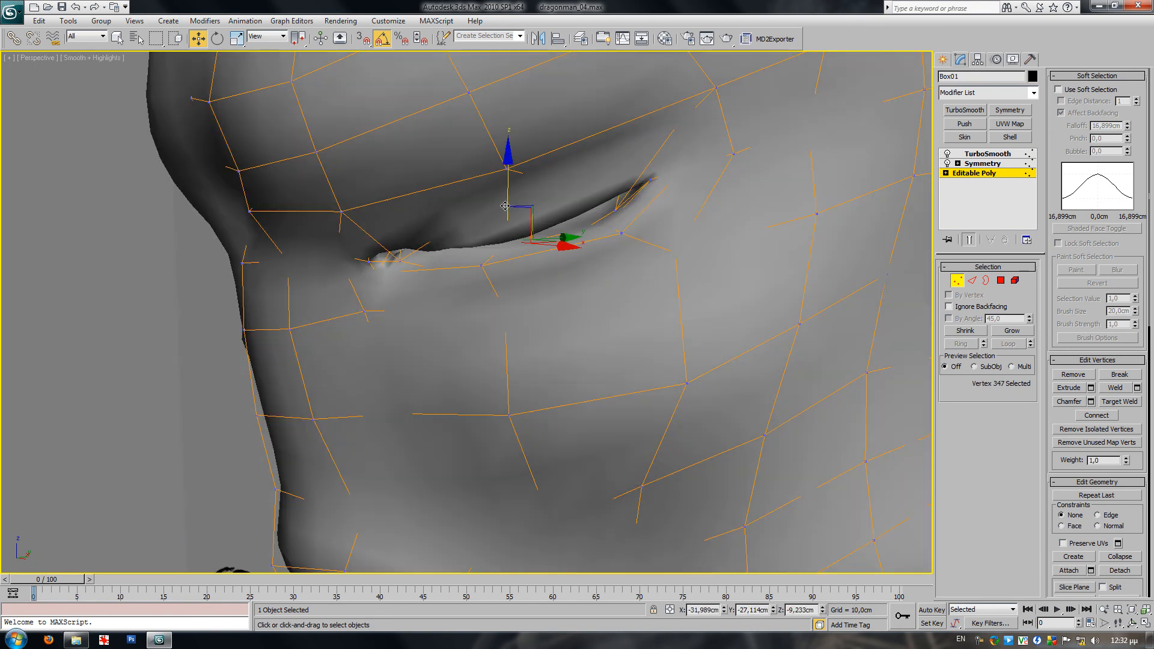
click(969, 240)
key(F4)
alt+middle_drag(531, 252, 518, 262)
key(F3)
key(F3)
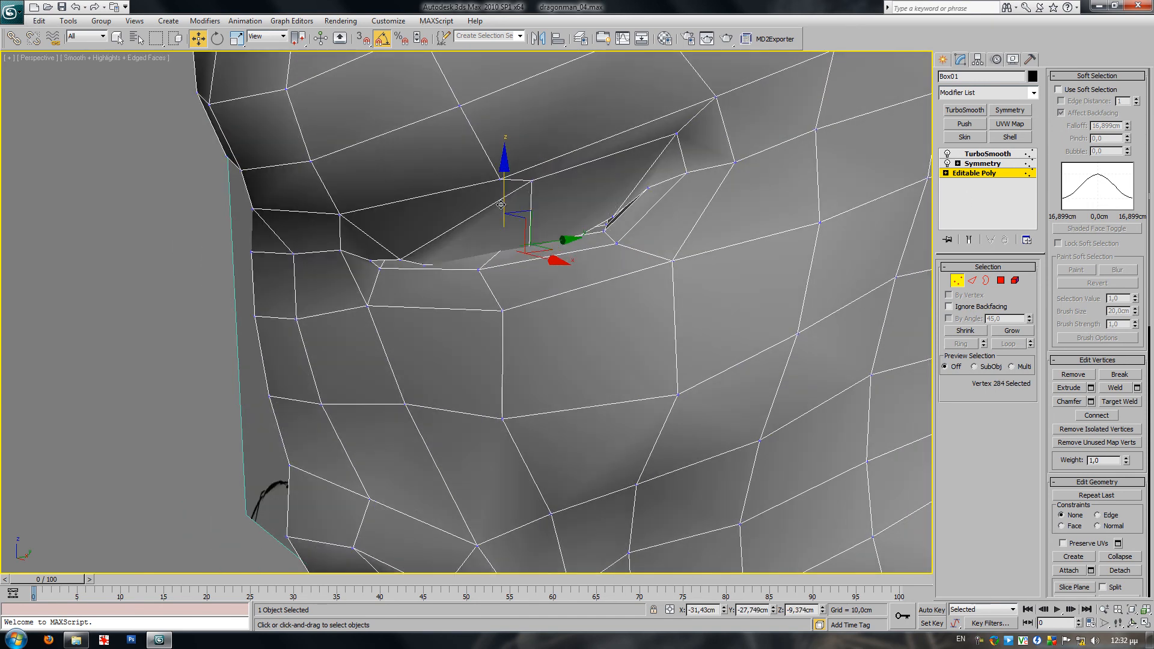
- Raise the outer lower-eyelid vertex about 0.51 cm and nudge it sideways while checking the smoothed head
click(606, 232)
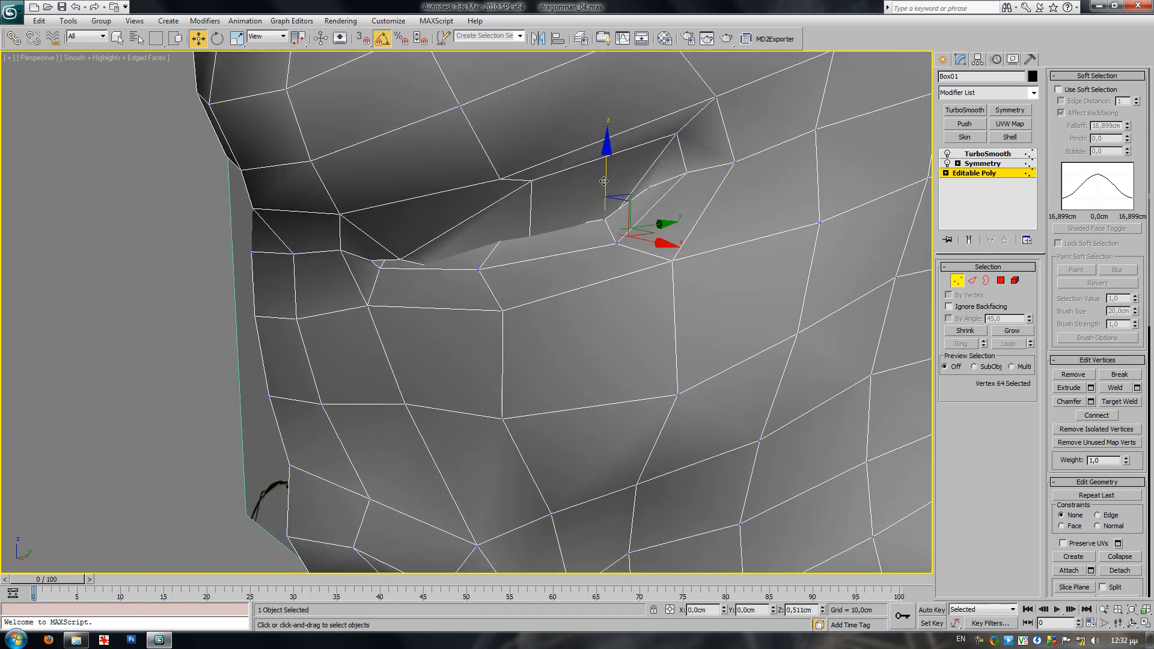
drag(606, 203, 605, 187)
click(969, 239)
key(F4)
mouse_move(708, 251)
alt+middle_down()
mouse_move(647, 243)
mouse_move(649, 258)
alt+middle_up()
key(F3)
key(F3)
drag(589, 217, 591, 218)
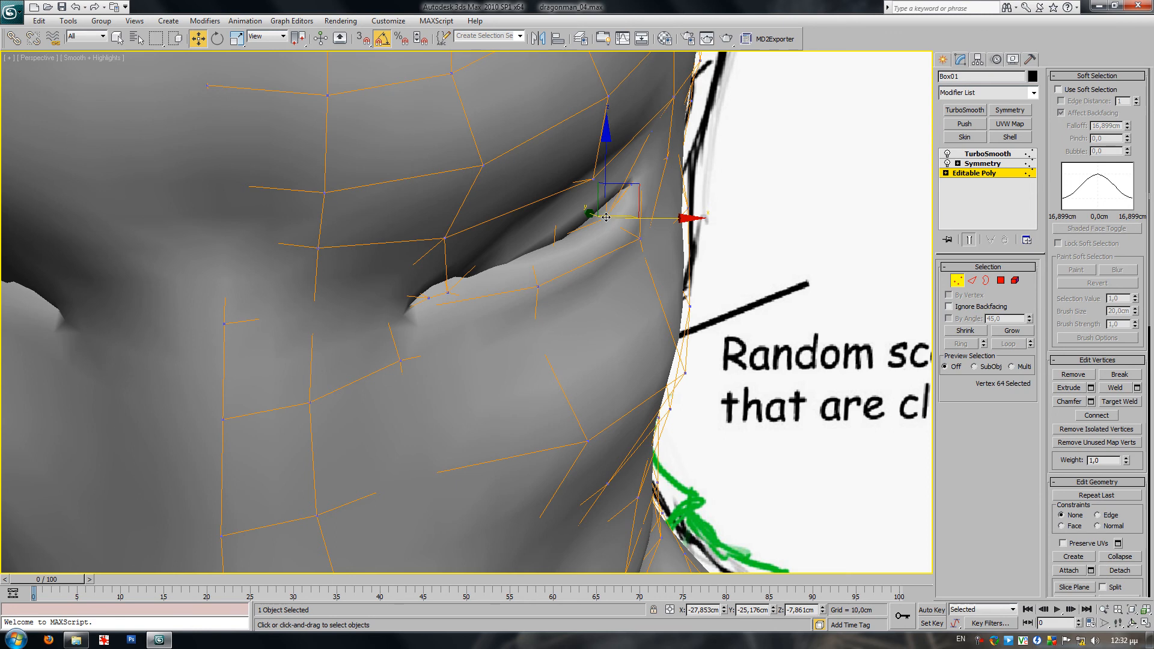
- Select the vertex at the outer end of the eyelid in wireframe and move it down
key(F3)
alt+middle_drag(609, 228, 595, 232)
click(609, 213)
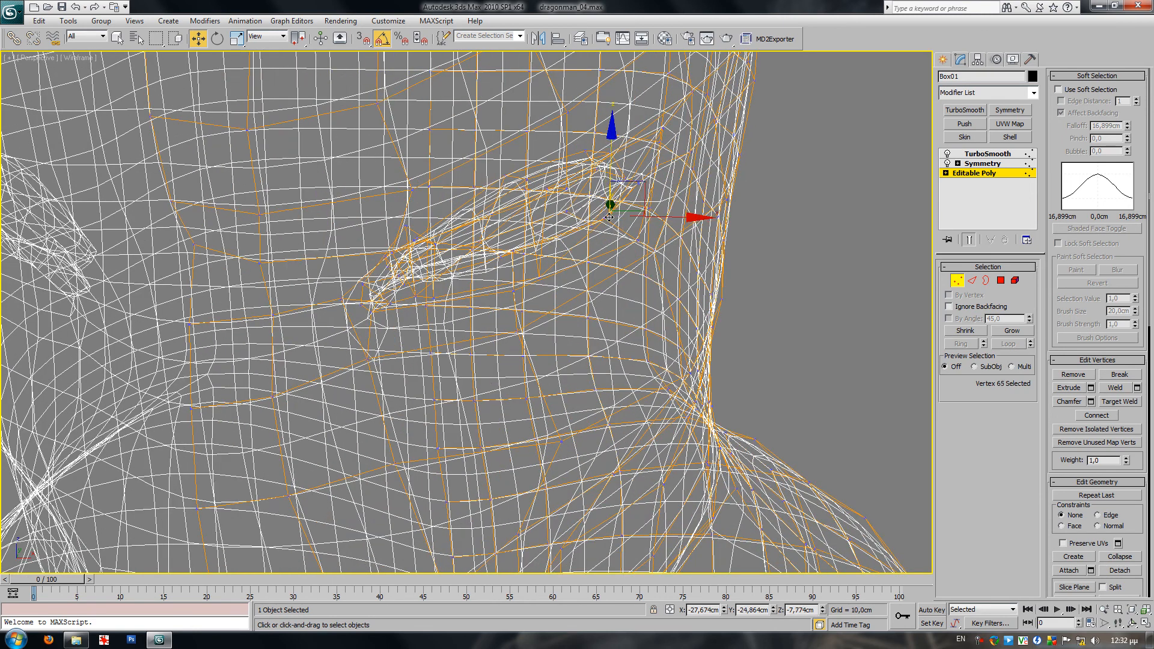
key(F3)
mouse_move(644, 184)
mouse_down()
mouse_move(639, 173)
mouse_move(648, 211)
mouse_up()
- Lower the middle lower-eyelid vertex about 0.25 cm on the smoothed mesh
alt+middle_drag(645, 209, 562, 245)
key(F4)
key(F4)
key(F4)
key(F3)
key(F3)
click(530, 252)
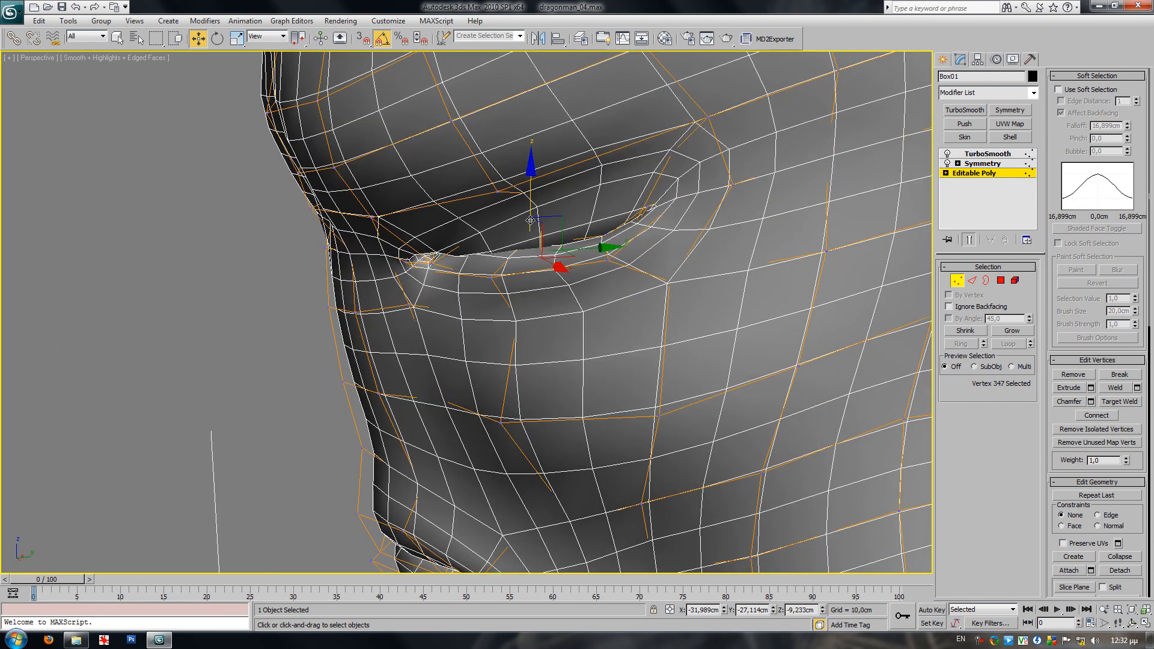
key(F4)
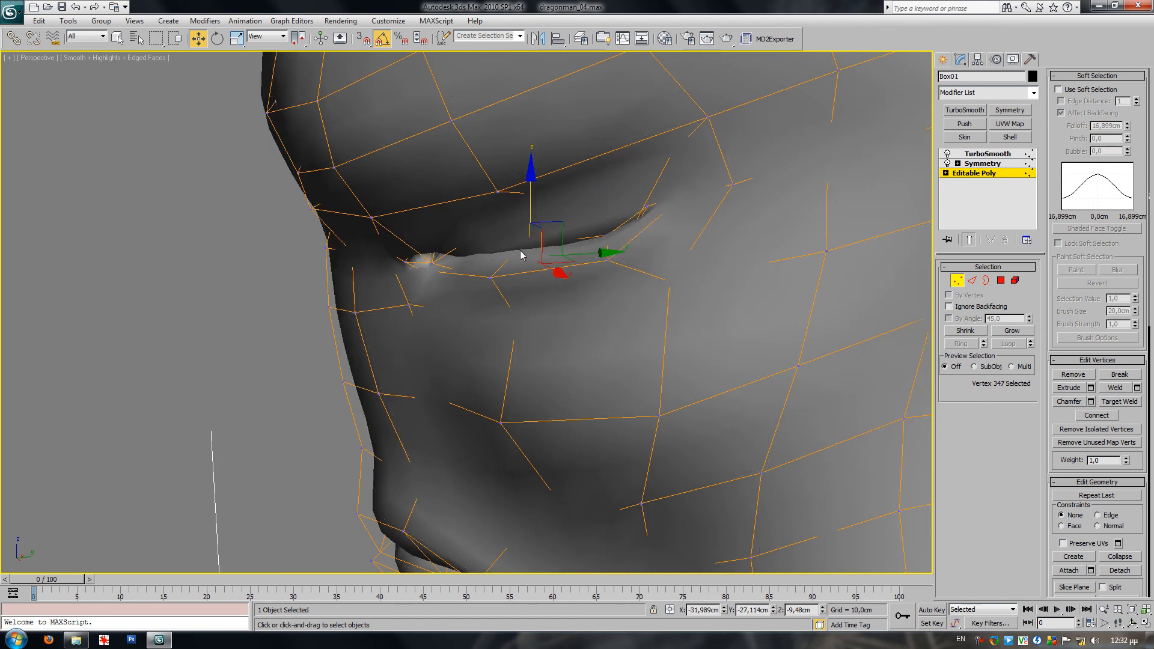
- Move the inner lower-eyelid vertex about 0.45 cm outward and slightly up, comparing the unsmoothed and smoothed meshes
click(968, 239)
key(F3)
key(F3)
click(454, 268)
drag(456, 222, 488, 221)
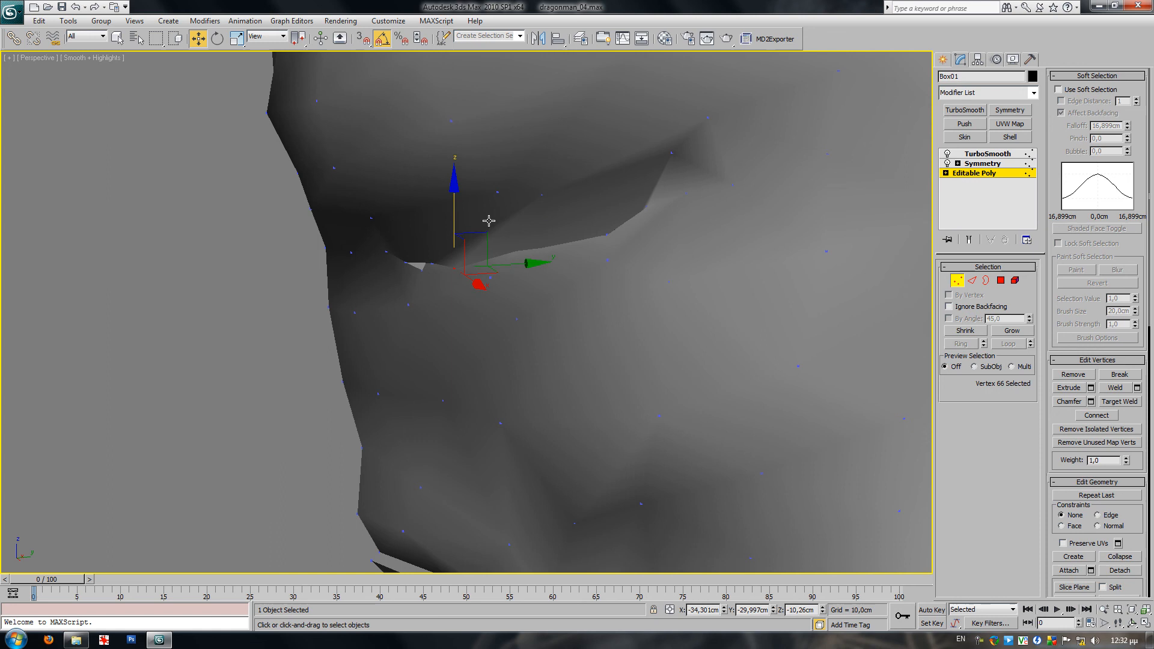
click(969, 240)
key(F4)
drag(492, 223, 462, 262)
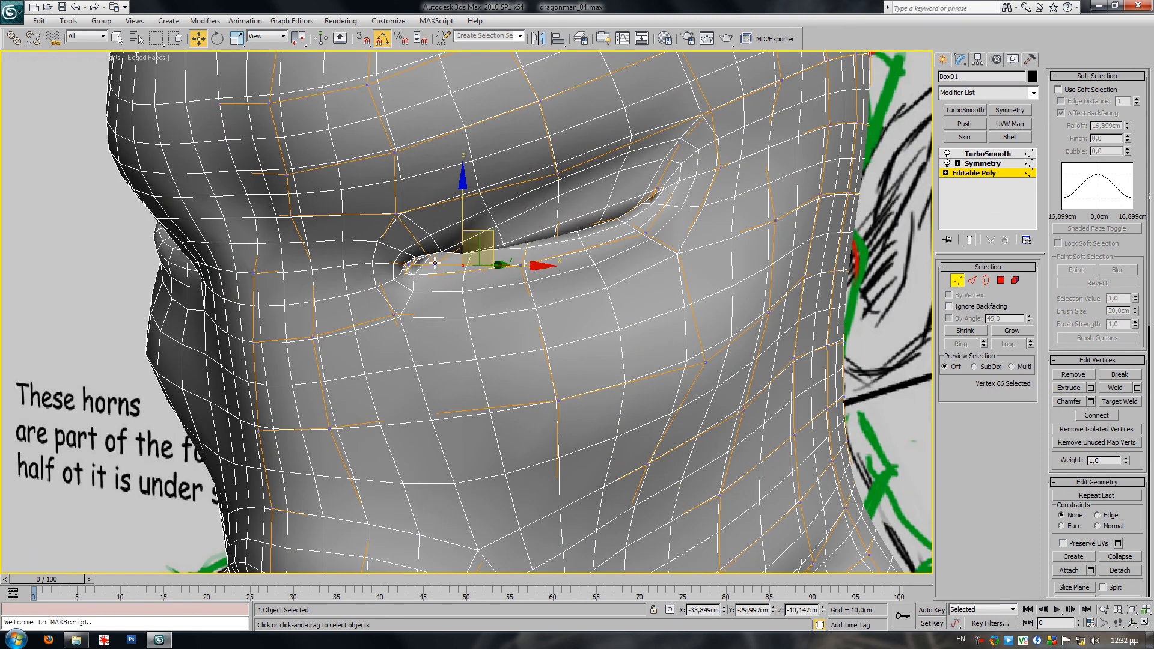
- Raise the vertex at the eye's inner corner slightly and view the smoothed head without its edges
click(434, 262)
drag(448, 247, 450, 234)
key(F4)
alt+middle_drag(452, 238, 548, 234)
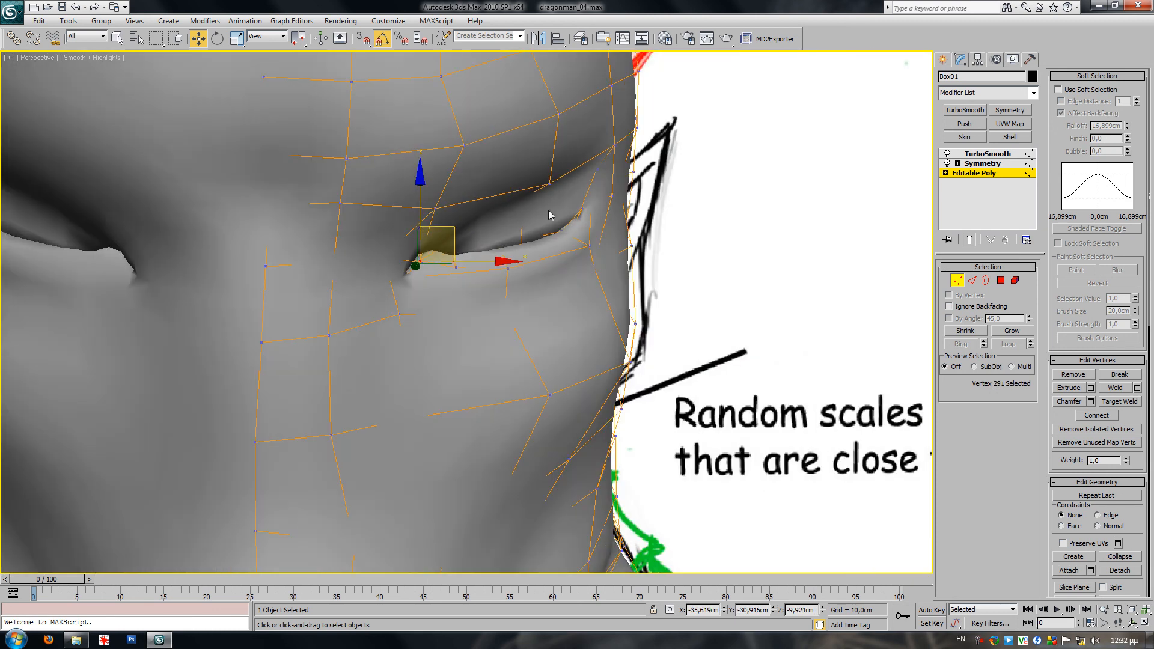
- Select the upper-lid fold vertex above the middle of the eye and move it outward, refining its depth from several angles
key(F3)
click(522, 211)
key(F3)
alt+middle_drag(534, 193, 505, 222)
drag(484, 212, 522, 220)
alt+middle_drag(522, 220, 530, 224)
drag(542, 191, 628, 190)
alt+middle_drag(628, 191, 560, 199)
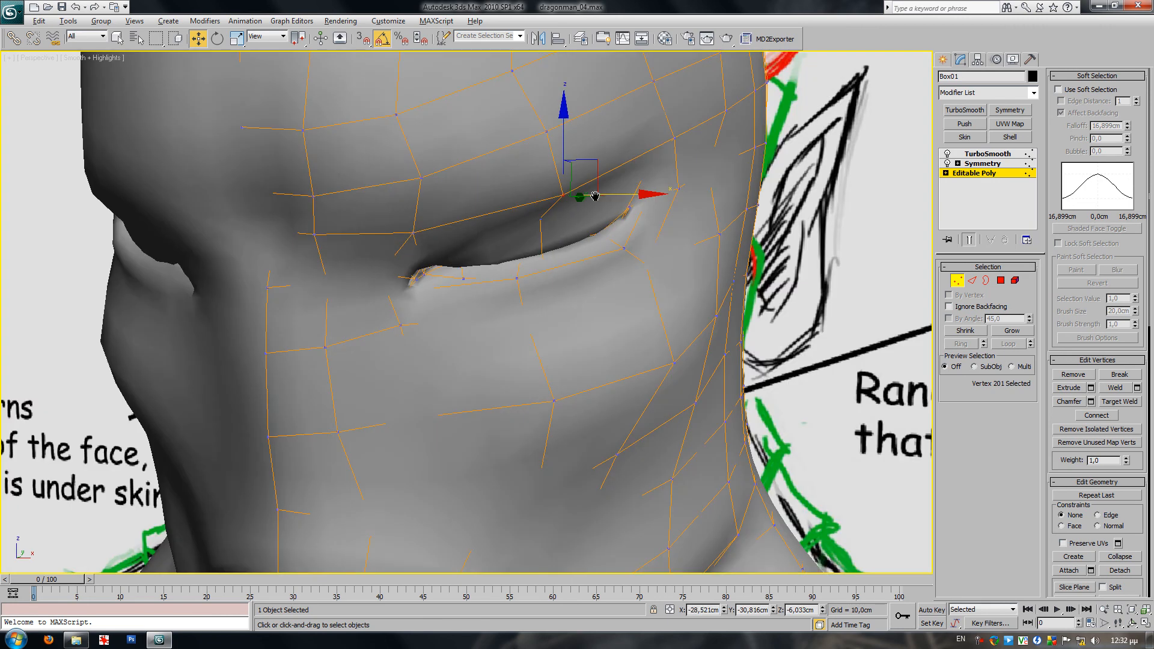
- Select the polygon at the outer end of the brow and shift it slightly outward and down
middle_drag(671, 156, 665, 235)
key(4)
click(705, 211)
drag(717, 191, 731, 209)
scroll(697, 223, down, 3)
alt+middle_drag(672, 233, 562, 257)
- Select the three vertices across the lower forehead above the nose bridge and push them slightly back
key(1)
click(356, 293)
ctrl+click(396, 286)
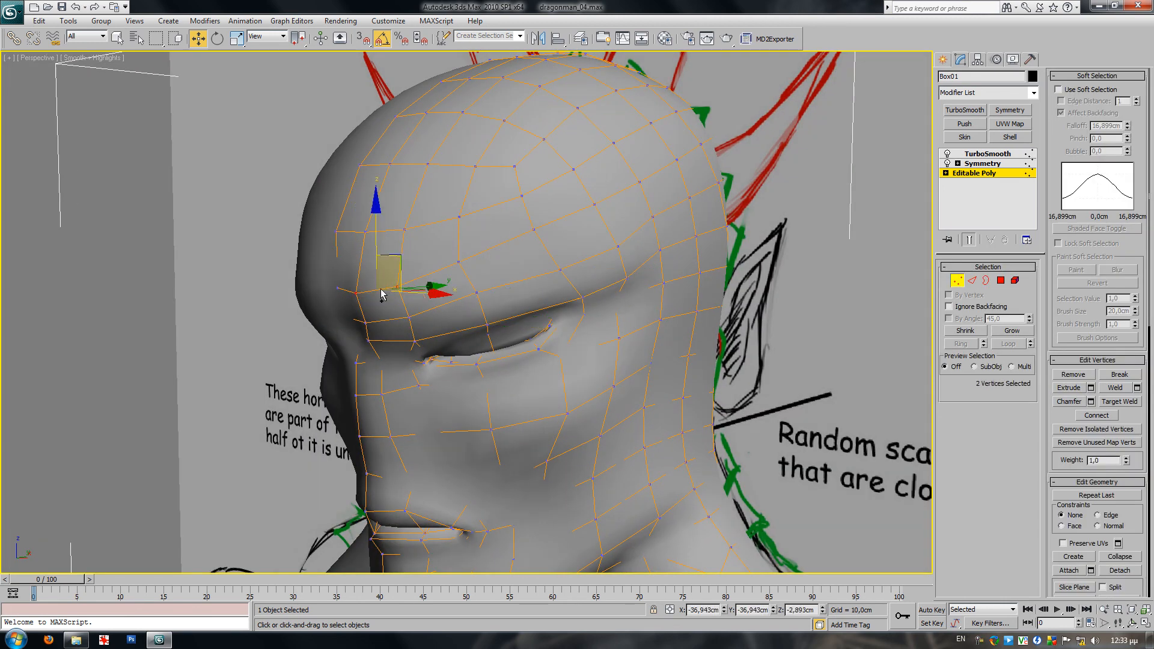
ctrl+click(336, 290)
alt+middle_drag(337, 290, 359, 299)
drag(404, 287, 414, 286)
alt+middle_drag(414, 285, 481, 305)
scroll(499, 309, down, 3)
scroll(475, 320, up, 3)
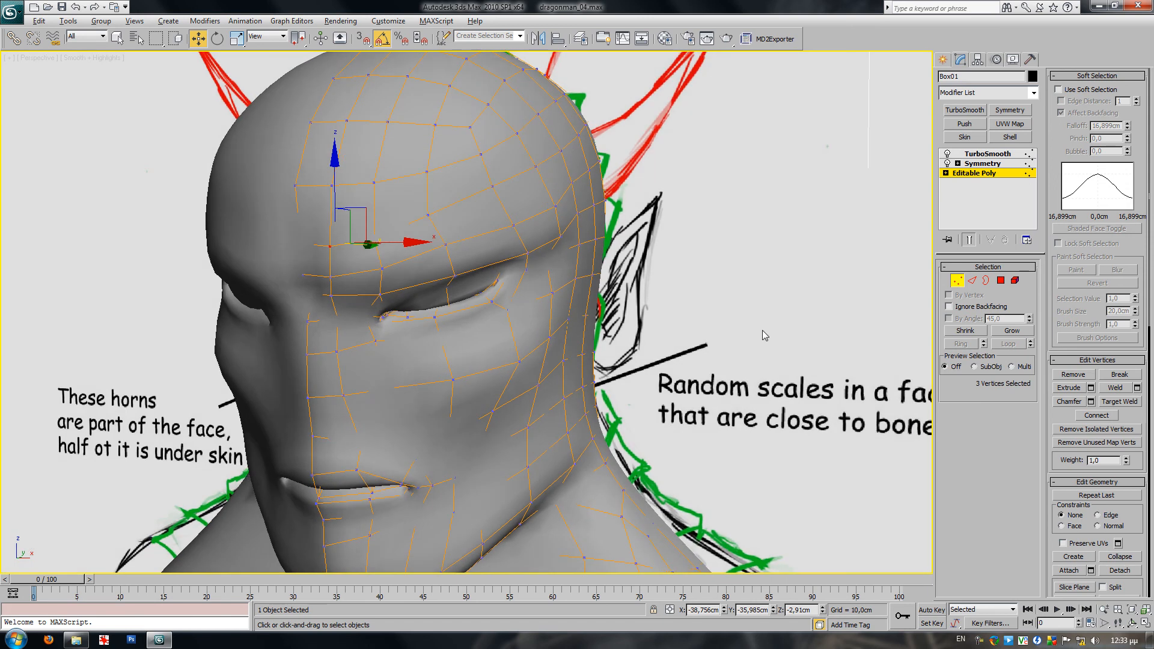
- Refine the lower cheek using two polygons above the jawline and the two vertices beside the mouth corner, shifting them sideways
click(1001, 280)
click(518, 459)
ctrl+click(528, 442)
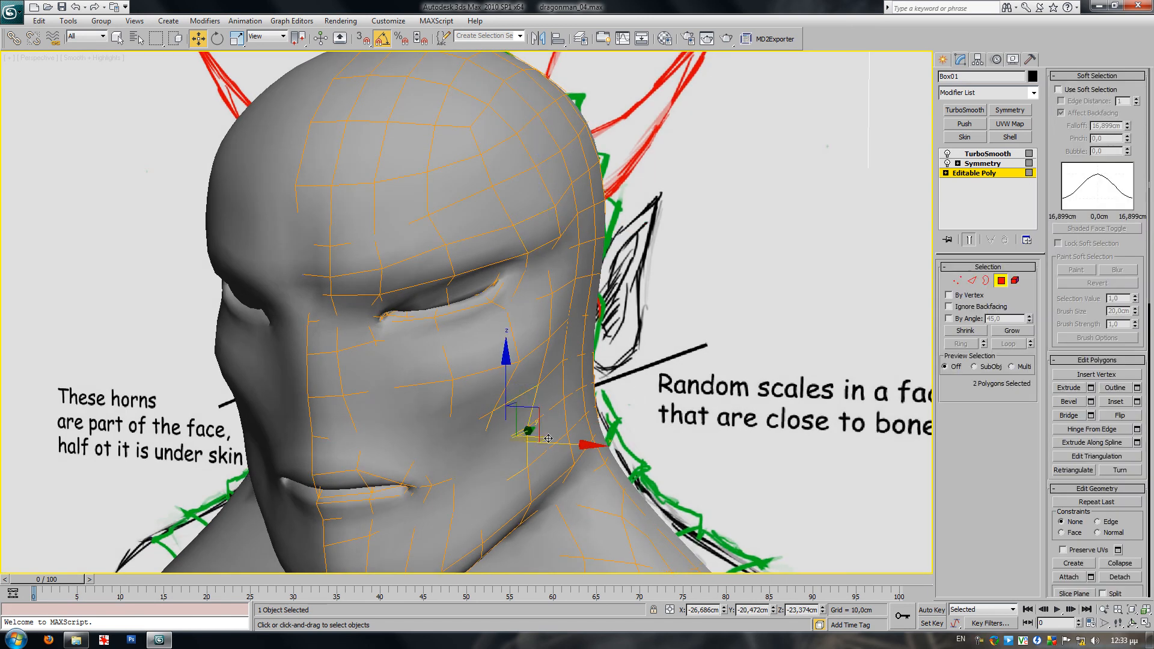
key(1)
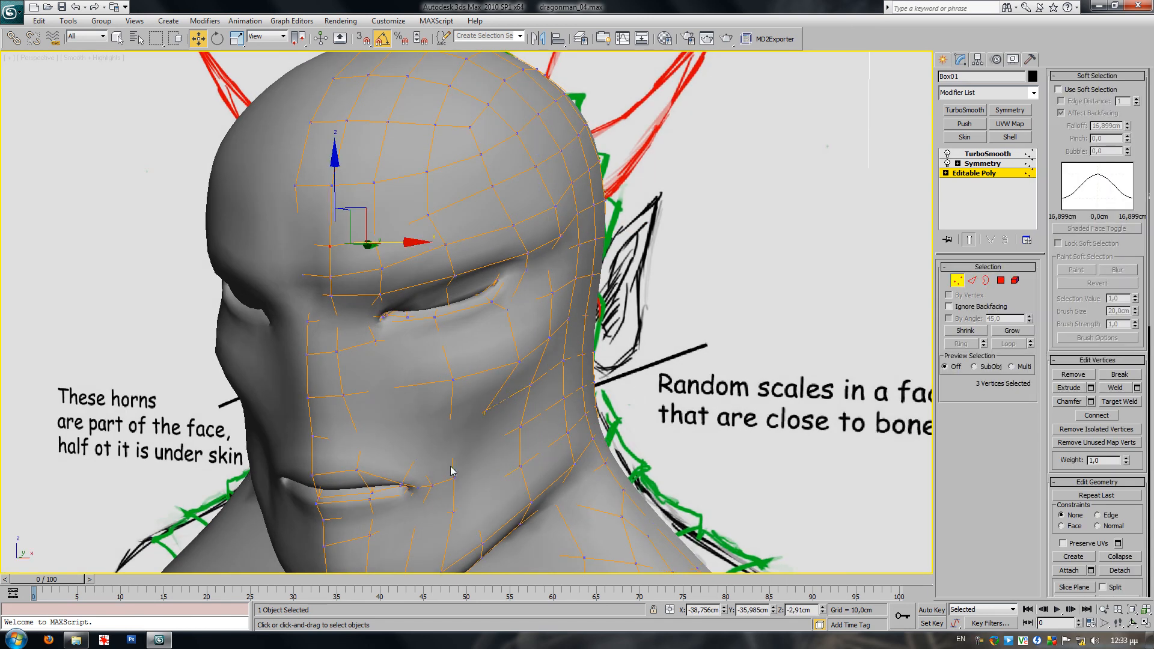
click(452, 477)
ctrl+click(454, 510)
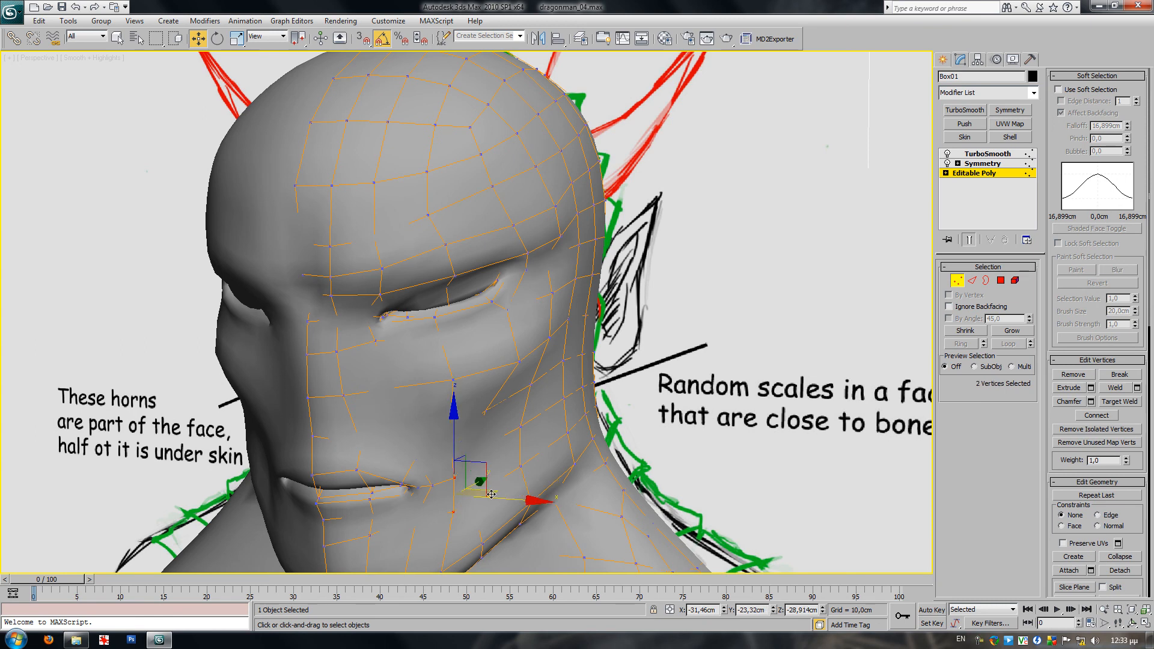
drag(505, 500, 506, 499)
- Reposition the vertex just outside the mouth corner and shift the cheek vertex above it sideways
alt+middle_drag(455, 487, 442, 493)
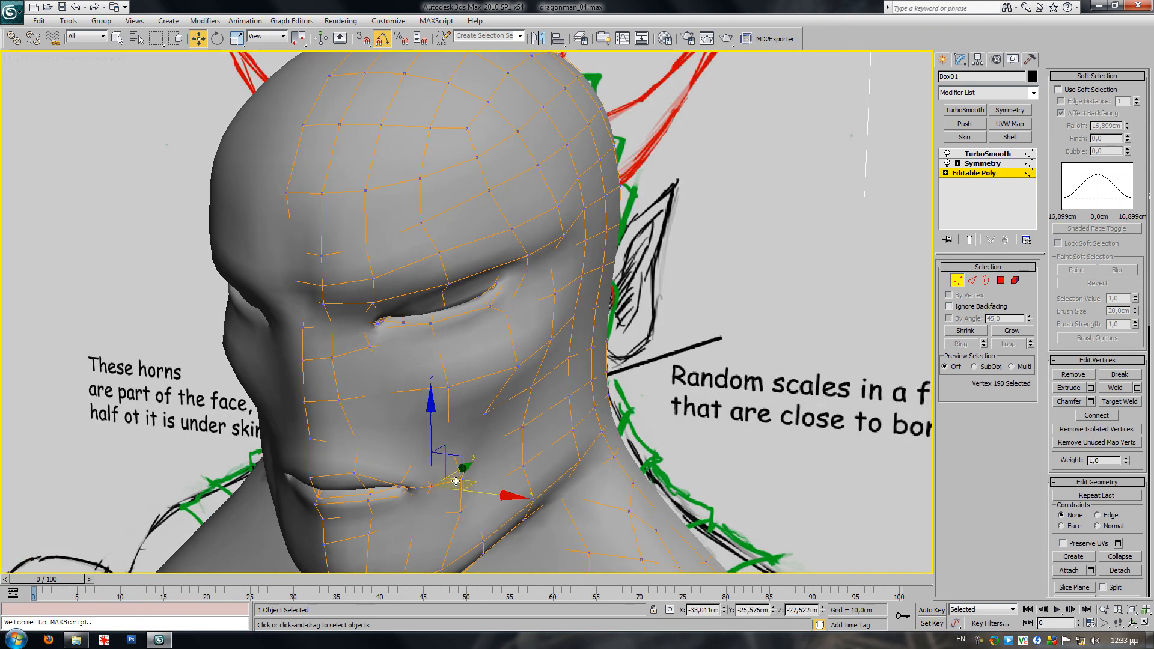
drag(455, 480, 462, 487)
alt+middle_drag(457, 485, 470, 481)
key(F3)
click(419, 459)
key(F3)
click(463, 457)
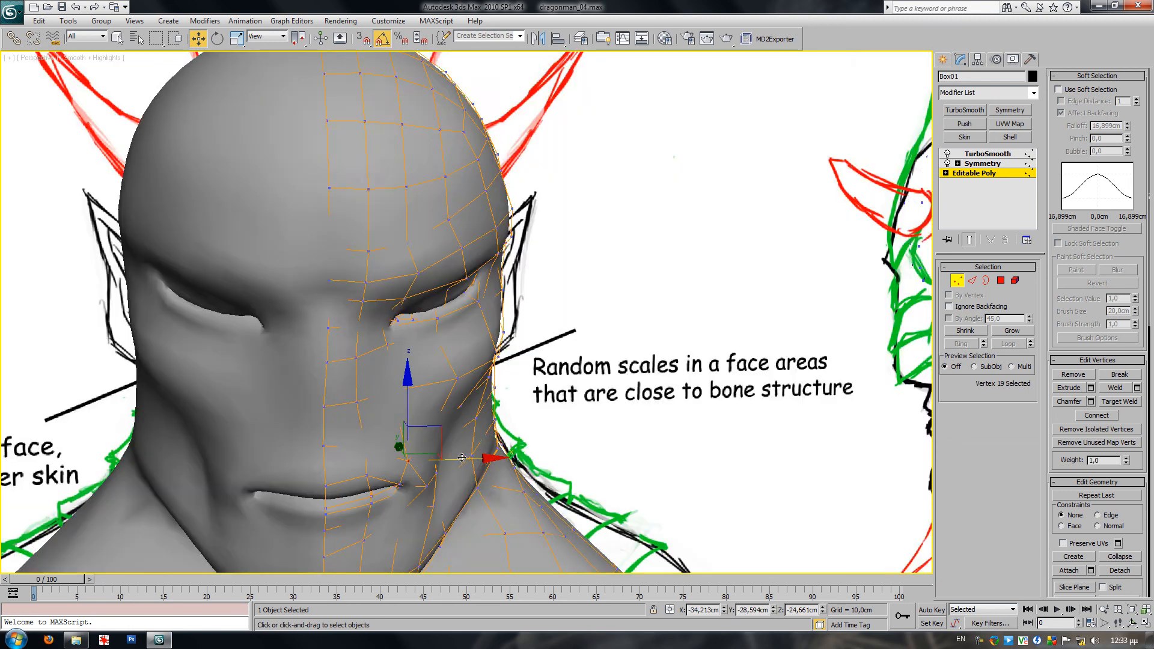
- Select the five vertices running up behind the jaw below the ear and move them forward
scroll(454, 455, down, 3)
alt+middle_drag(454, 455, 393, 465)
mouse_move(527, 439)
middle_down()
mouse_move(513, 406)
mouse_move(564, 445)
mouse_move(580, 434)
mouse_move(546, 412)
mouse_move(553, 419)
middle_up()
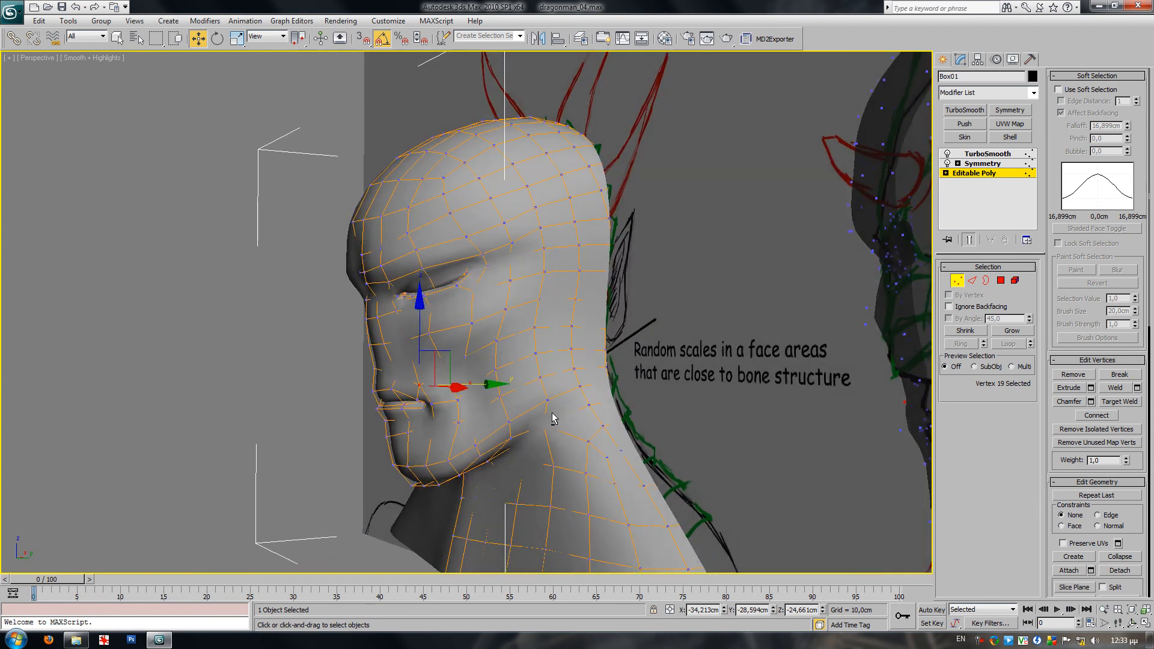
click(588, 404)
ctrl+click(579, 385)
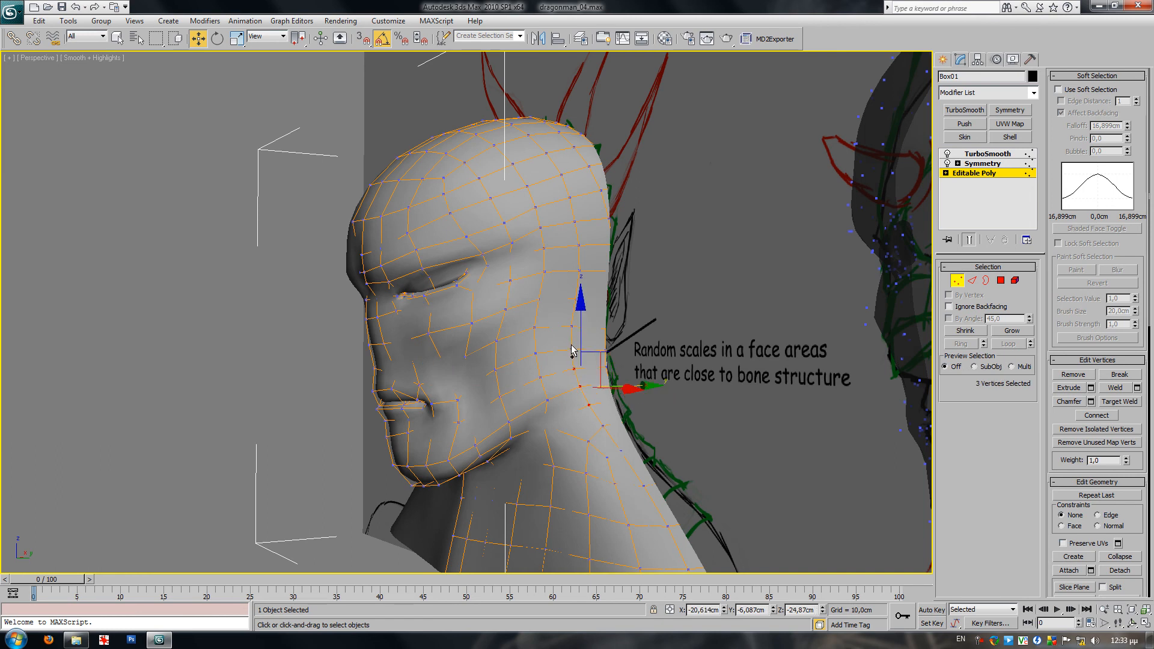
alt+middle_drag(607, 345, 624, 400)
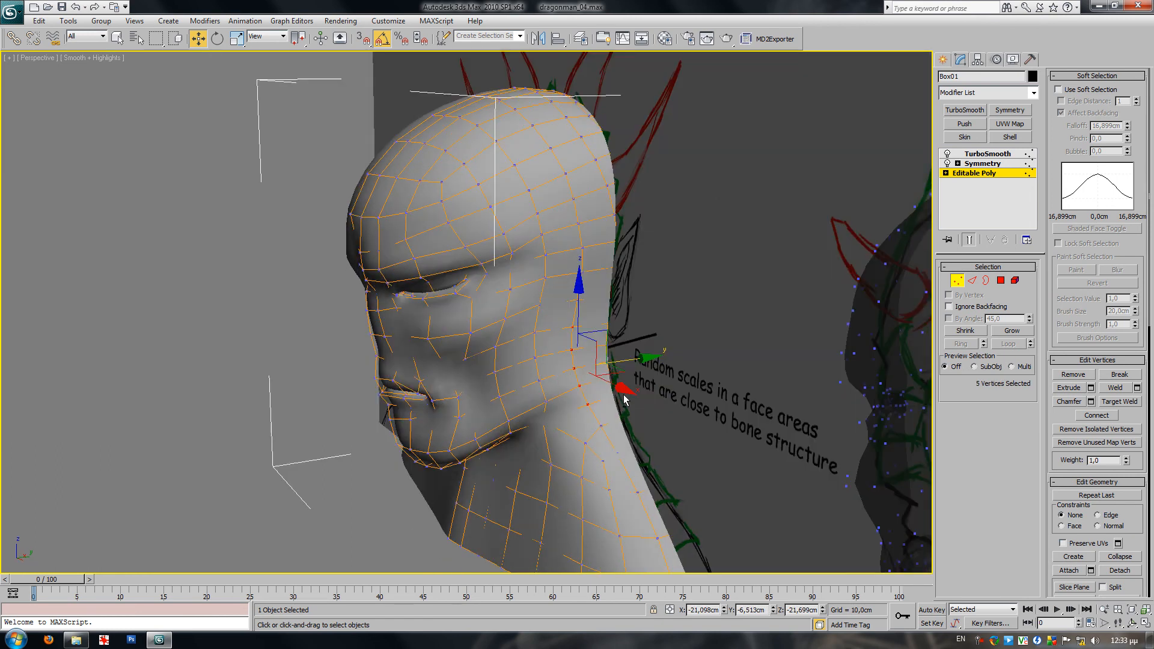
drag(618, 370, 591, 364)
alt+middle_drag(592, 365, 517, 397)
key(F4)
key(F4)
- Move the neck vertex just behind the jaw corner about 1.9 cm inward and compare the head with the front reference
click(517, 383)
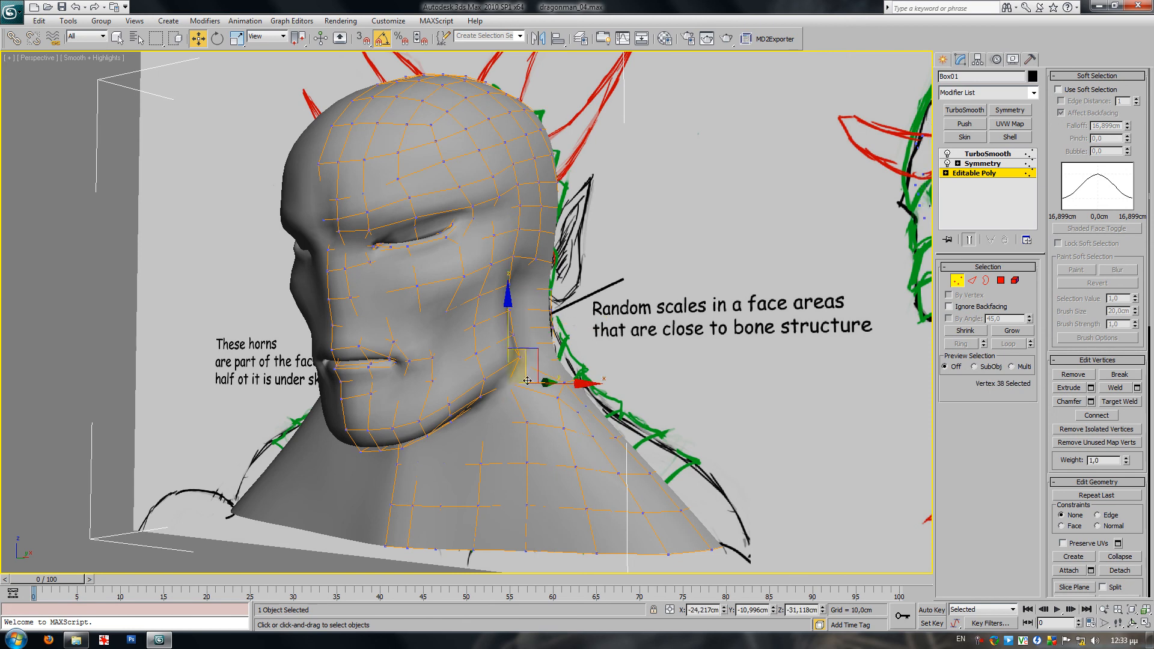
drag(557, 384, 566, 386)
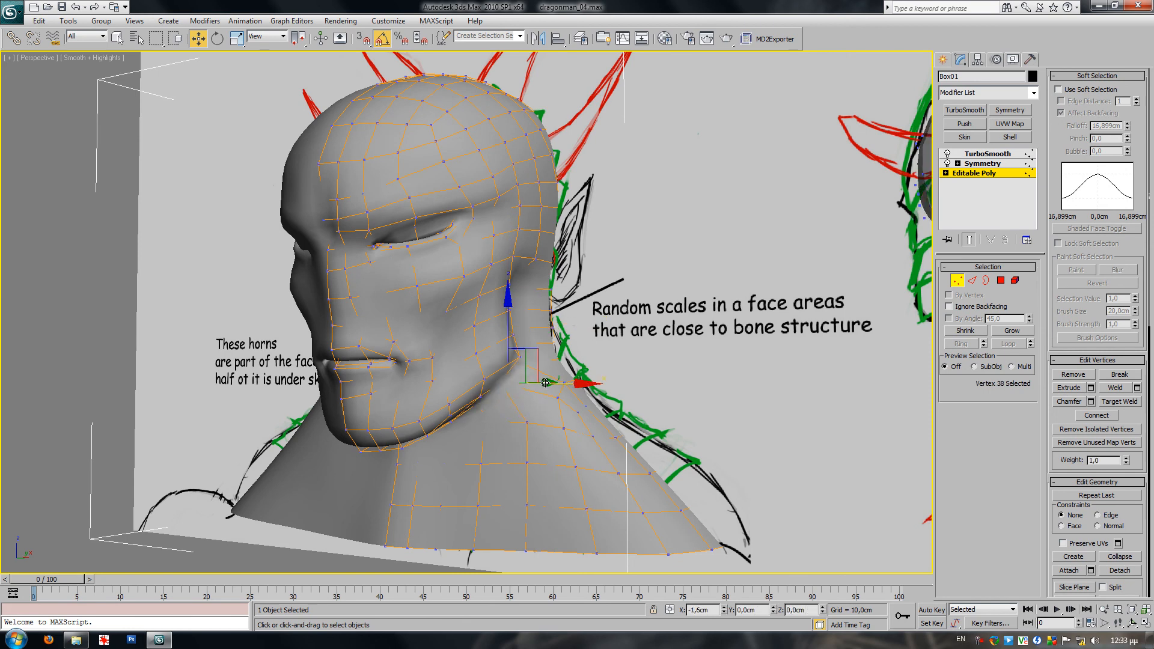
alt+middle_drag(545, 383, 618, 381)
key(f)
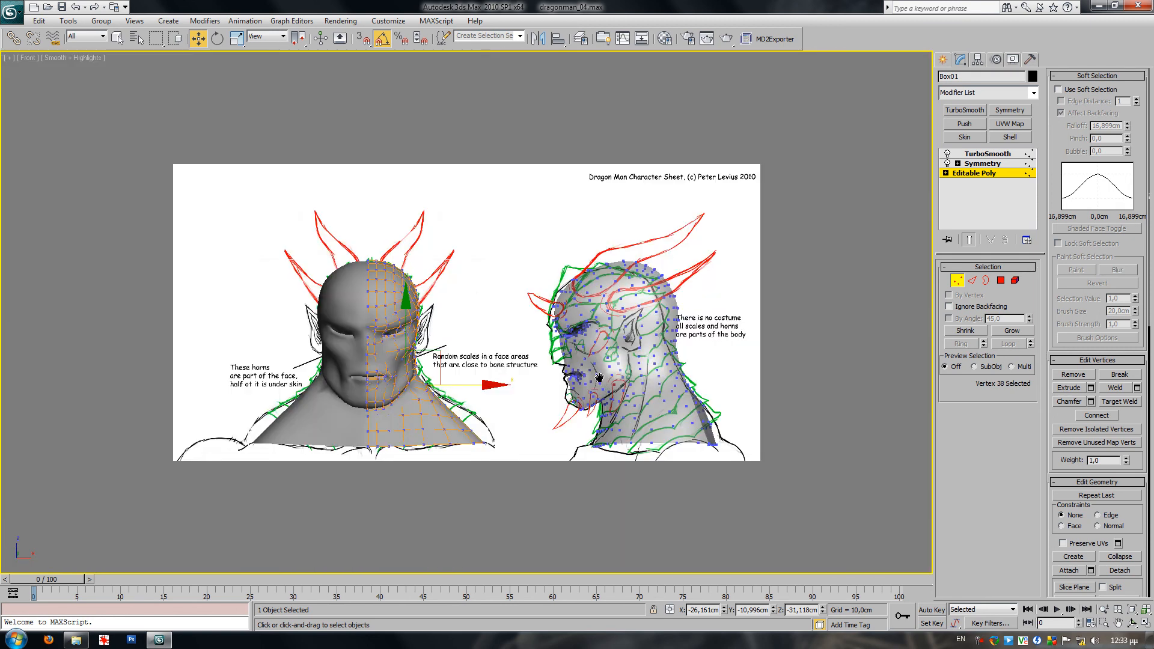
- Finish editing the front head, then select the side-view head, display its edged faces and start vertex editing on its base Editable Poly
key(z)
click(957, 283)
scroll(829, 387, up, 4)
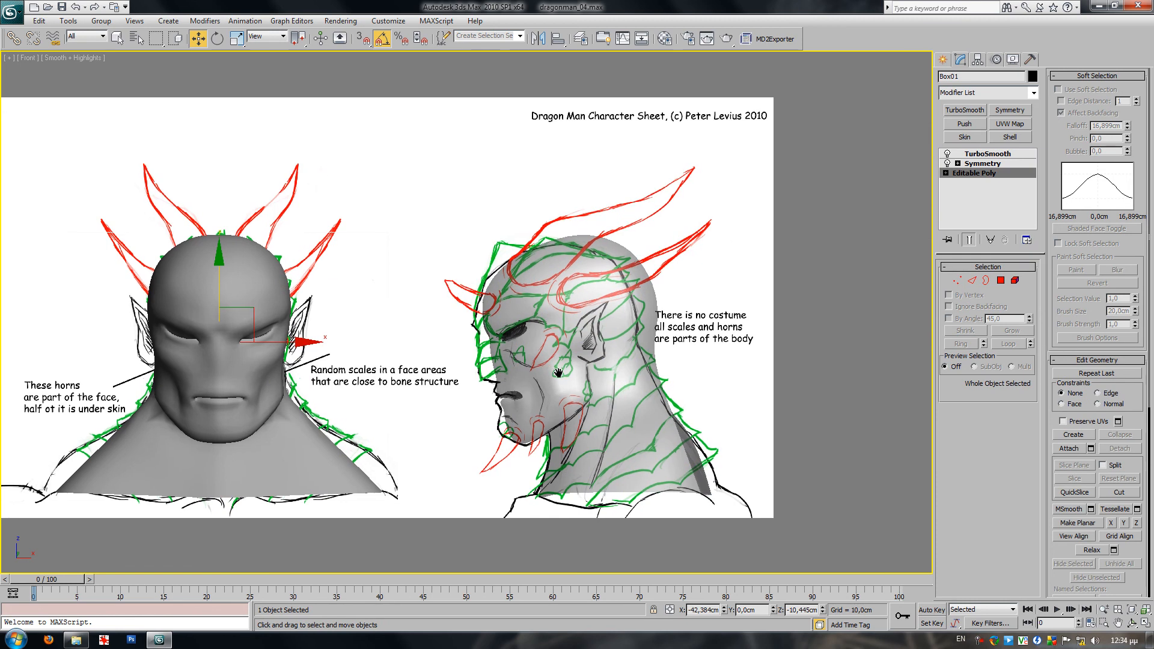
click(534, 415)
key(F4)
click(974, 173)
click(957, 280)
scroll(544, 364, up, 4)
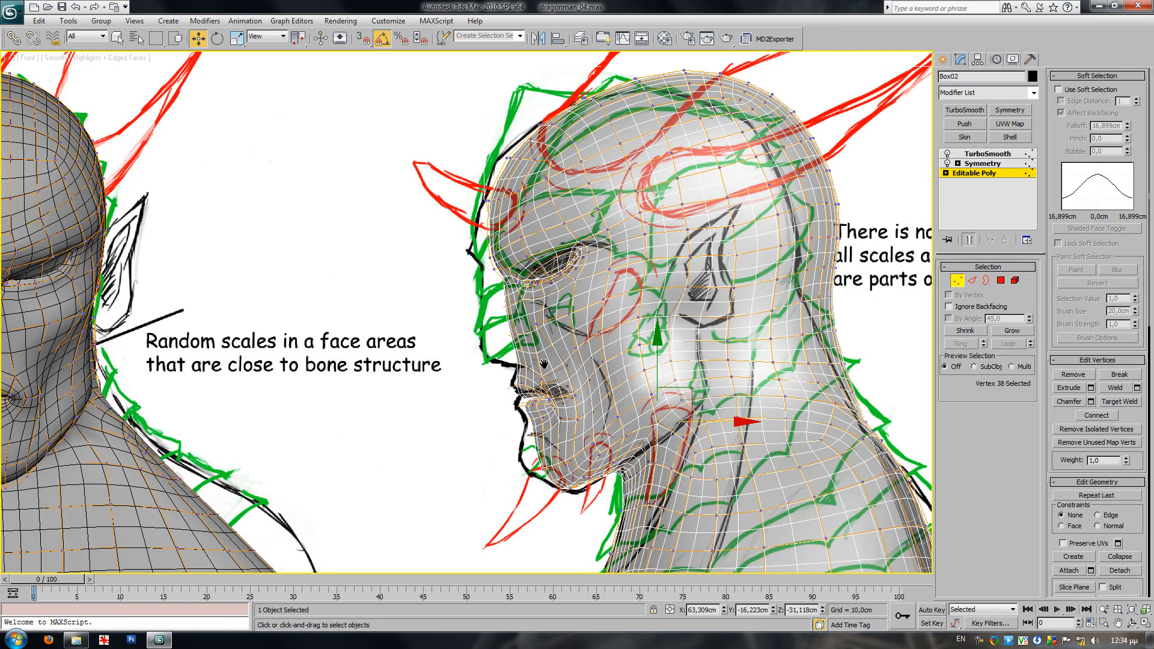
- Select the six vertices under the chin, enable soft selection with a 6.252 cm falloff, and reshape the chin's underside against the profile reference
scroll(516, 452, up, 3)
mouse_move(552, 444)
mouse_down()
mouse_move(516, 424)
mouse_move(517, 466)
mouse_move(554, 485)
mouse_up()
key(F3)
drag(568, 442, 521, 447)
key(F3)
drag(560, 518, 626, 480)
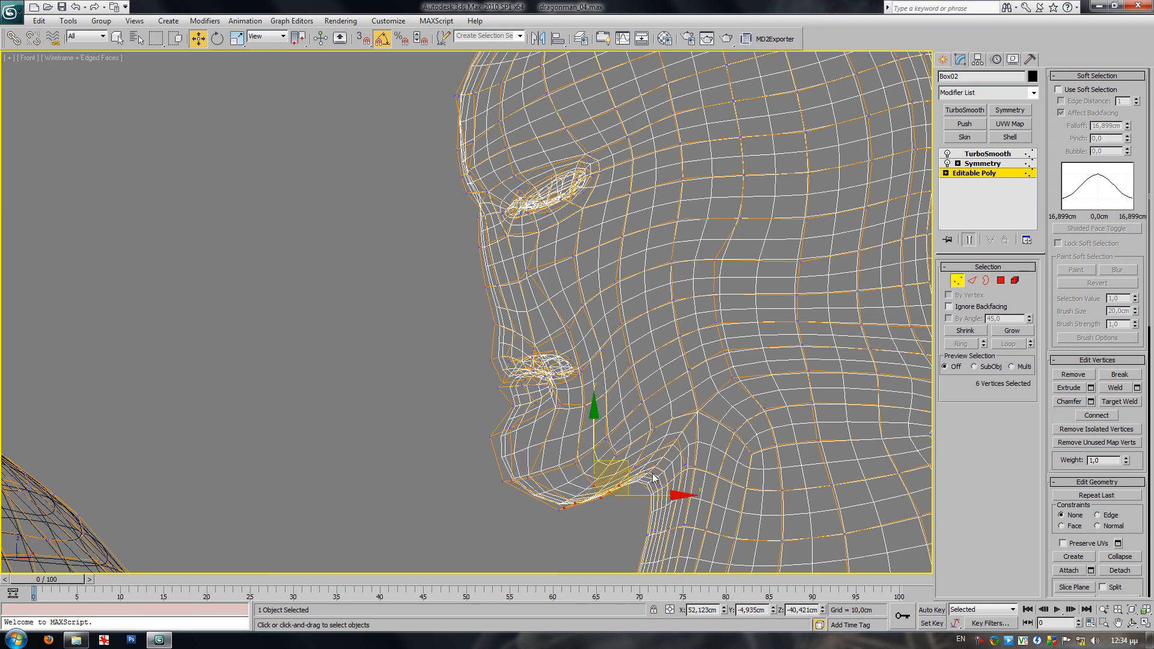
click(1079, 90)
key(F3)
drag(1127, 129, 1125, 163)
drag(637, 447, 651, 461)
- Select the vertices at the front of the lips and shift them to follow the side reference's mouth profile
middle_drag(536, 415, 524, 432)
key(F3)
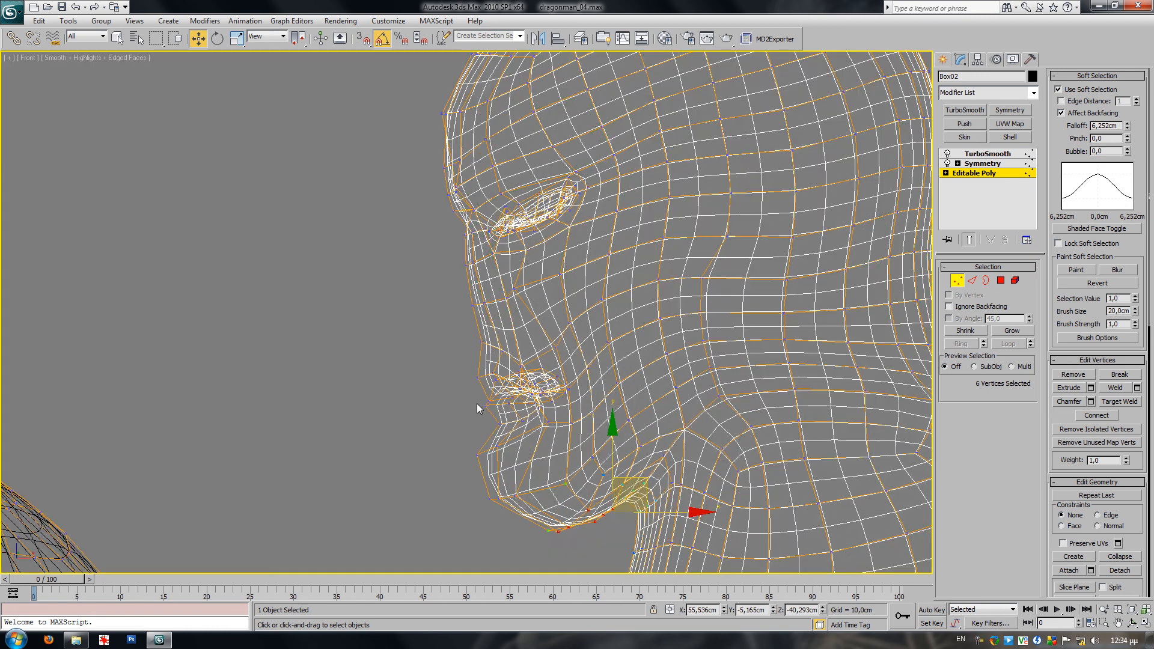
drag(501, 413, 503, 414)
key(F3)
drag(531, 371, 507, 357)
- Select the six vertices at the front of the brow, move them slightly forward and down, and leave vertex editing
middle_drag(534, 330, 555, 443)
drag(500, 338, 500, 339)
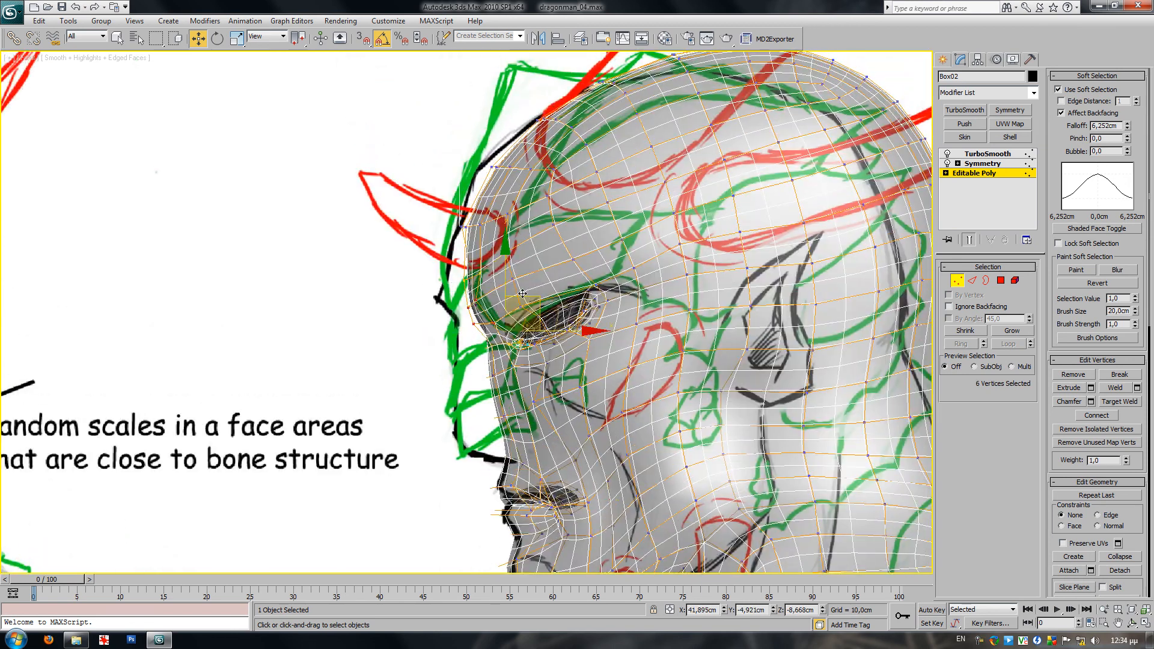
drag(522, 296, 519, 299)
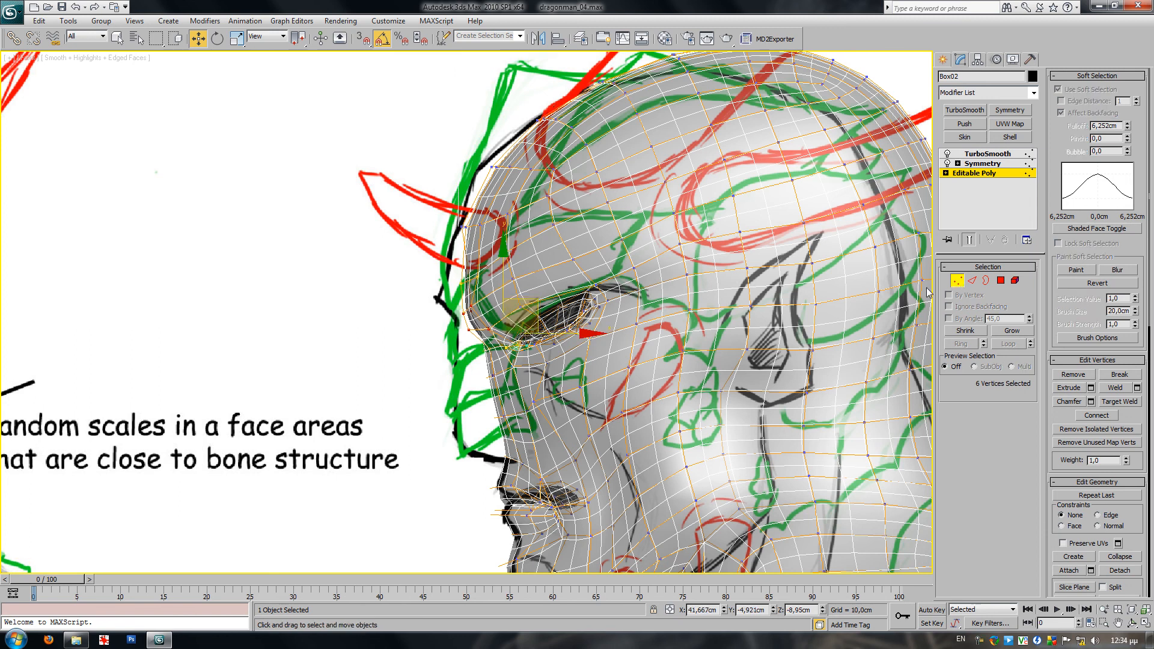
click(956, 281)
- Select the front head and examine it in perspective, comparing it with and without the TurboSmooth effect
scroll(858, 363, down, 5)
middle_drag(410, 367, 490, 361)
click(452, 386)
mouse_move(506, 409)
middle_down()
mouse_move(541, 379)
mouse_move(531, 368)
mouse_move(463, 399)
mouse_move(617, 376)
mouse_move(575, 385)
middle_up()
key(p)
alt+middle_drag(575, 384, 446, 400)
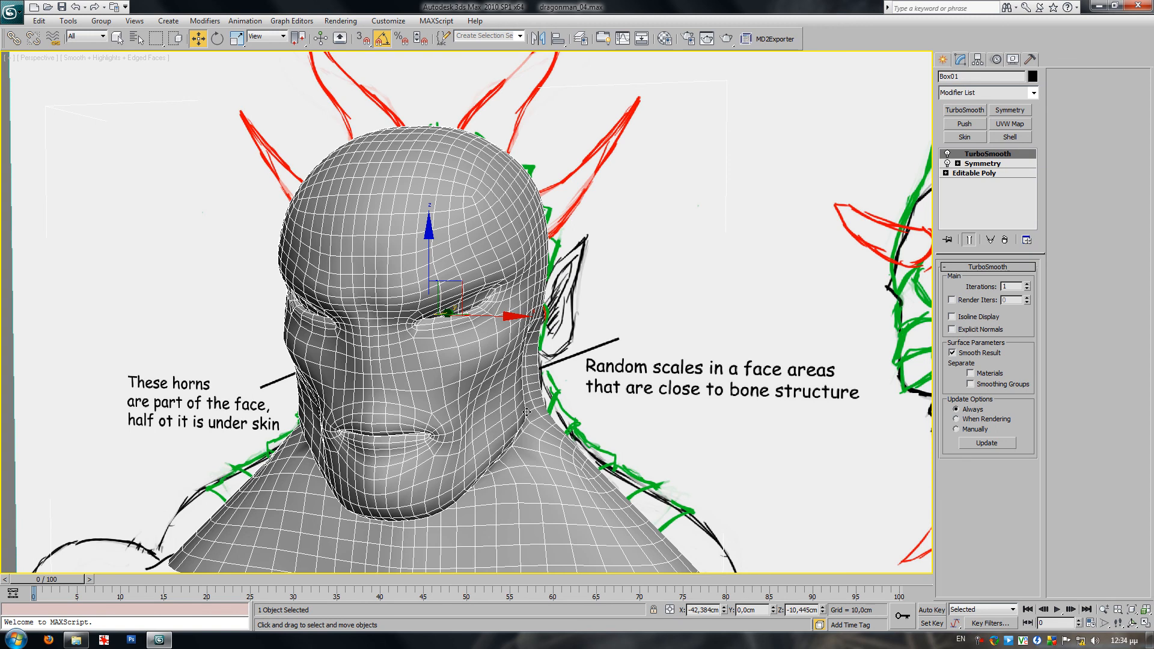
click(947, 154)
click(947, 154)
mouse_move(619, 198)
alt+middle_down()
mouse_move(652, 203)
mouse_move(671, 282)
mouse_move(513, 318)
mouse_move(563, 293)
mouse_move(613, 288)
mouse_move(637, 332)
mouse_move(529, 360)
mouse_move(595, 357)
mouse_move(551, 354)
alt+middle_up()
- Save the scene as a new incremental version, dragonman_05.max
click(11, 12)
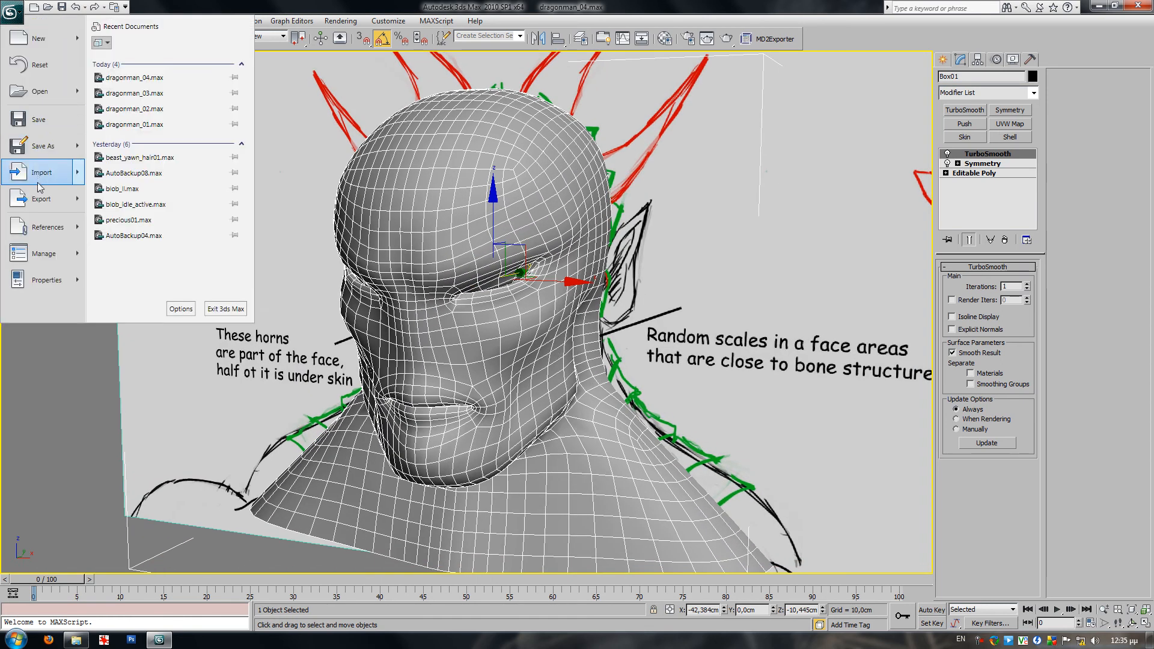
click(52, 258)
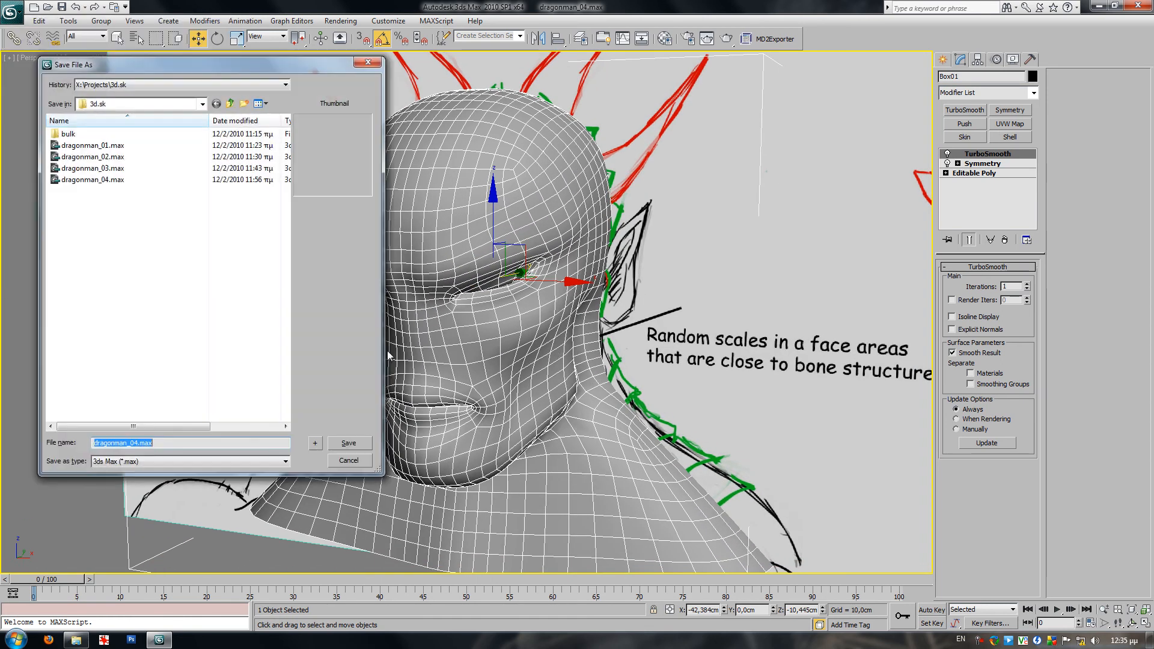
click(313, 445)
- Turn off the edged-faces display, hide everything except the front head, and inspect its smoothed shape in perspective
mouse_move(511, 337)
alt+middle_down()
mouse_move(577, 339)
mouse_move(517, 340)
alt+middle_up()
key(F4)
alt+middle_drag(580, 291, 527, 322)
scroll(591, 322, up, 3)
scroll(546, 334, down, 3)
right_click(527, 318)
click(561, 275)
scroll(508, 328, down, 2)
scroll(535, 323, up, 3)
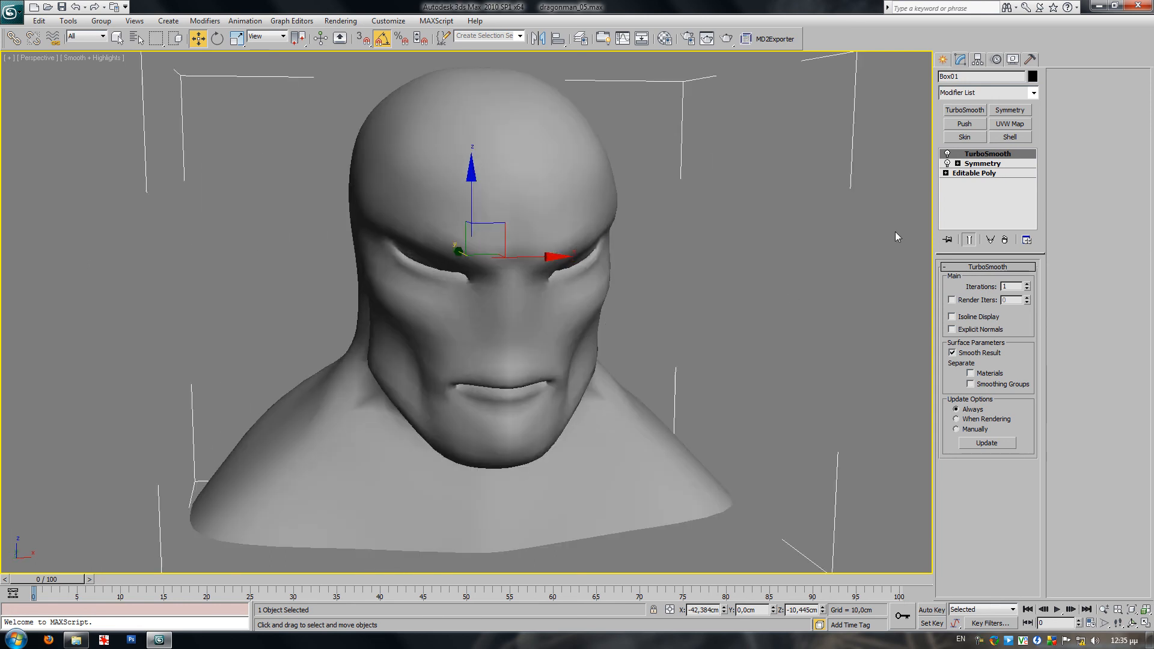